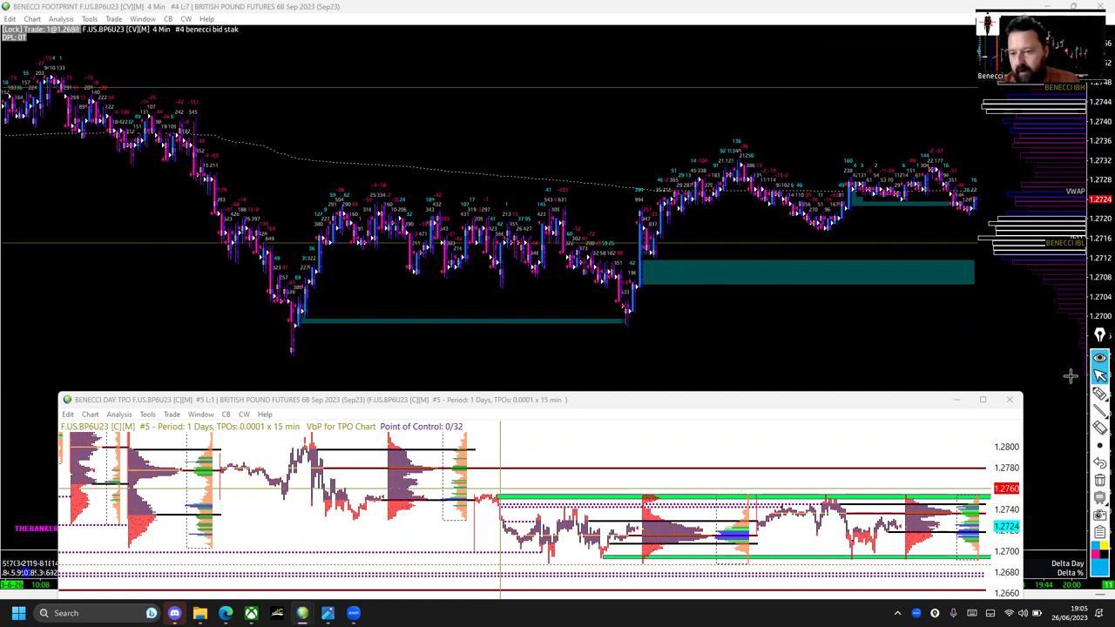
# Circle the lows on the TPO and footprint charts in blue and trace the footprint price swings through to a projected rise.
pyautogui.click(1100, 394)
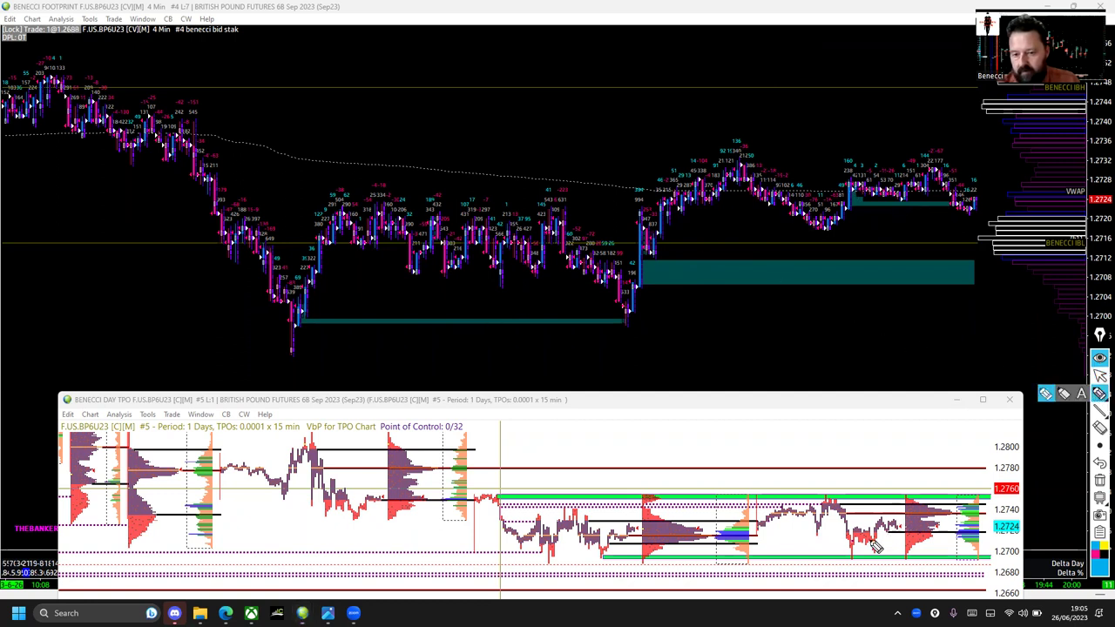
pyautogui.moveTo(862, 554)
pyautogui.mouseDown()
pyautogui.moveTo(848, 570)
pyautogui.moveTo(862, 565)
pyautogui.mouseUp()
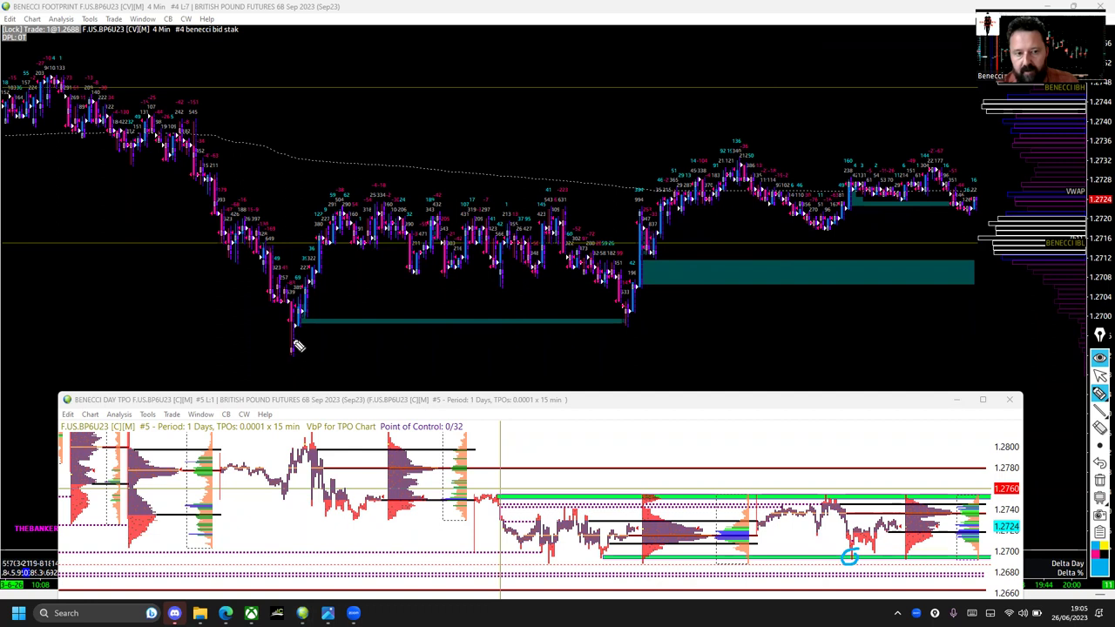
pyautogui.moveTo(296, 341)
pyautogui.mouseDown()
pyautogui.moveTo(286, 338)
pyautogui.moveTo(297, 353)
pyautogui.moveTo(290, 309)
pyautogui.moveTo(305, 315)
pyautogui.moveTo(420, 203)
pyautogui.mouseUp()
pyautogui.moveTo(486, 215)
pyautogui.mouseDown()
pyautogui.moveTo(624, 294)
pyautogui.moveTo(627, 331)
pyautogui.moveTo(626, 310)
pyautogui.moveTo(656, 296)
pyautogui.mouseUp()
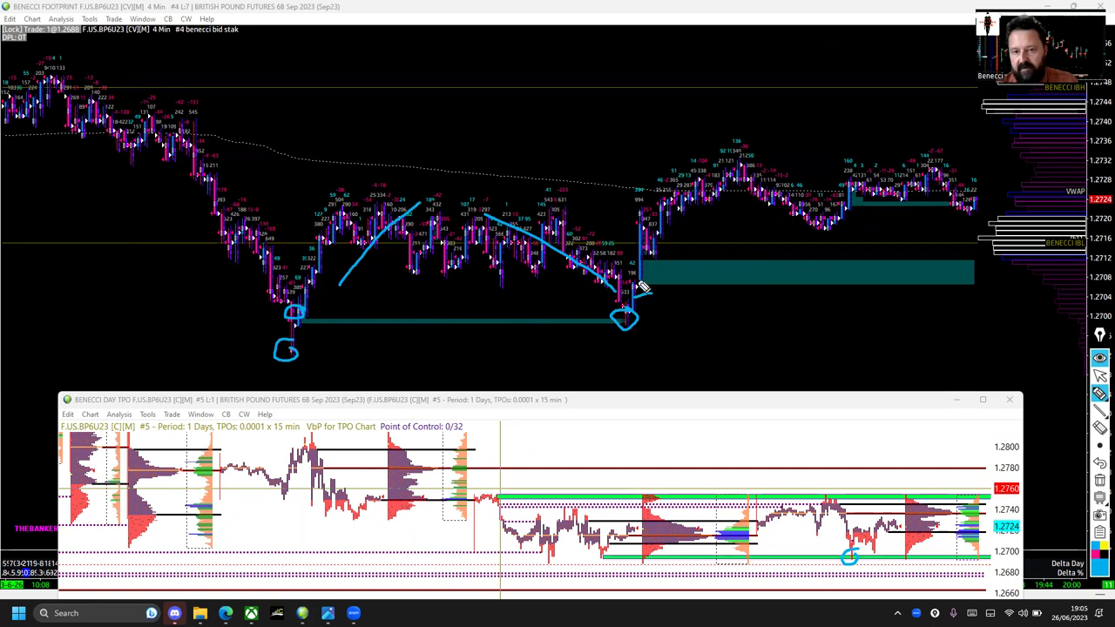
pyautogui.moveTo(641, 284)
pyautogui.mouseDown()
pyautogui.moveTo(654, 273)
pyautogui.moveTo(641, 213)
pyautogui.moveTo(660, 259)
pyautogui.moveTo(726, 180)
pyautogui.moveTo(776, 214)
pyautogui.moveTo(845, 230)
pyautogui.moveTo(845, 180)
pyautogui.moveTo(866, 199)
pyautogui.moveTo(853, 186)
pyautogui.moveTo(910, 201)
pyautogui.moveTo(919, 172)
pyautogui.moveTo(958, 207)
pyautogui.moveTo(984, 146)
pyautogui.mouseUp()
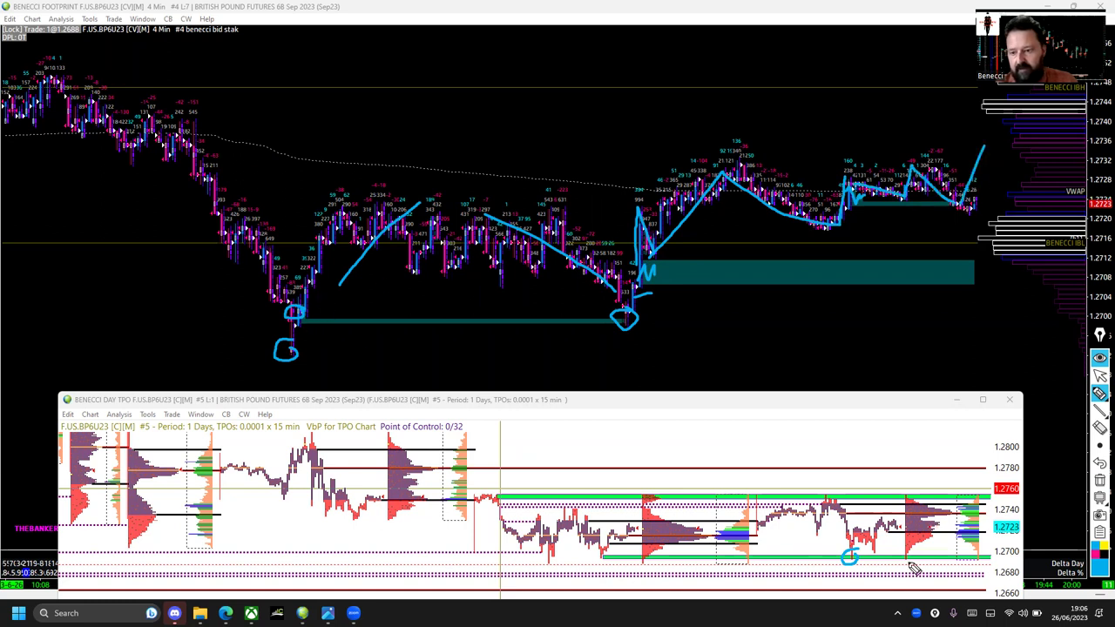
# Mark in pink the TPO low, the footprint chart's first swing low, and the level above it curving down toward the second low.
pyautogui.click(1095, 558)
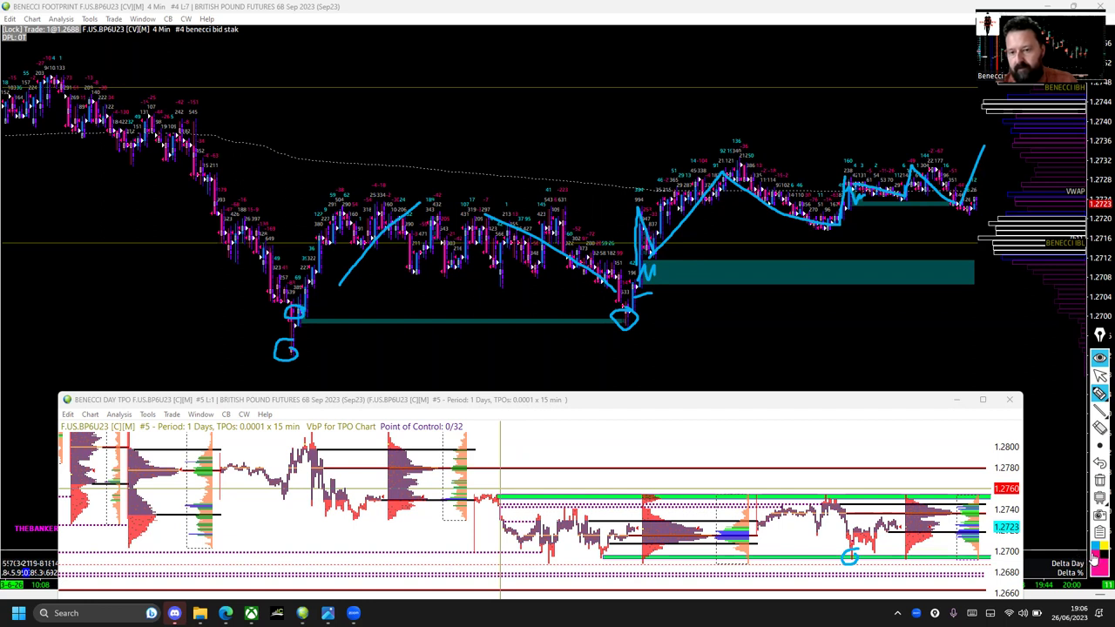
pyautogui.moveTo(856, 560); pyautogui.dragTo(858, 554)
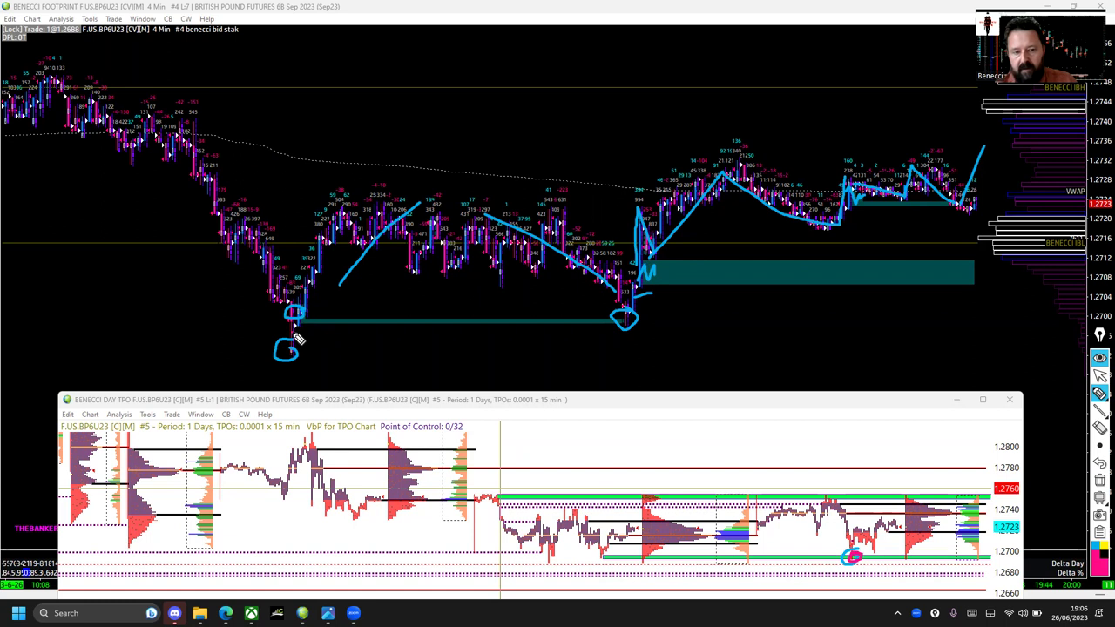
pyautogui.moveTo(294, 331); pyautogui.dragTo(313, 338)
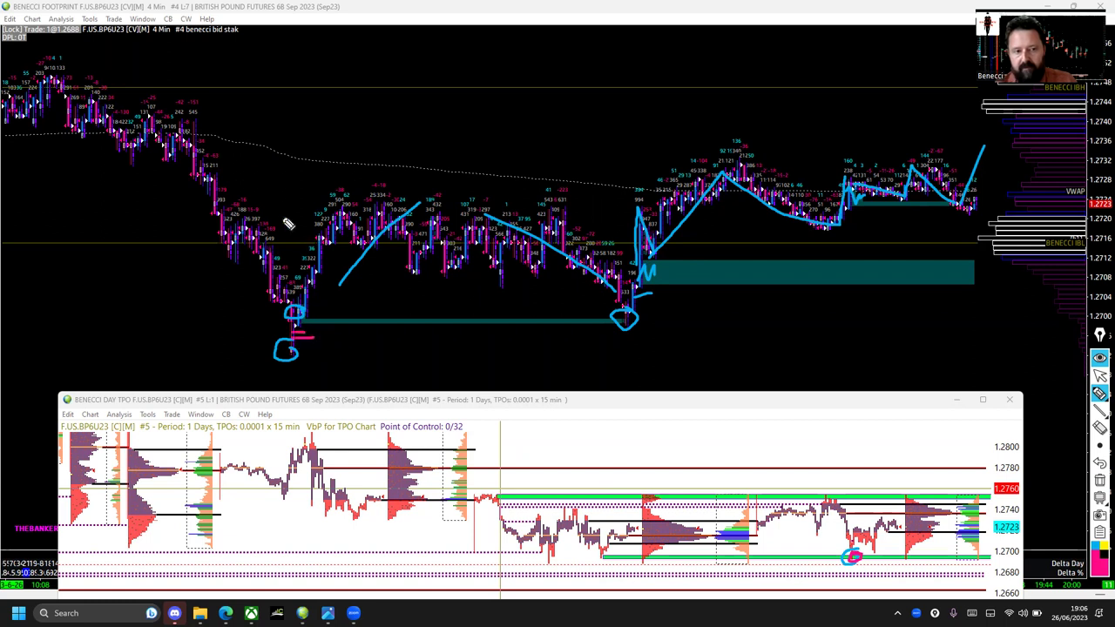
pyautogui.click(273, 219)
pyautogui.moveTo(301, 221); pyautogui.dragTo(343, 213)
pyautogui.moveTo(247, 219)
pyautogui.mouseDown()
pyautogui.moveTo(466, 239)
pyautogui.moveTo(546, 283)
pyautogui.mouseUp()
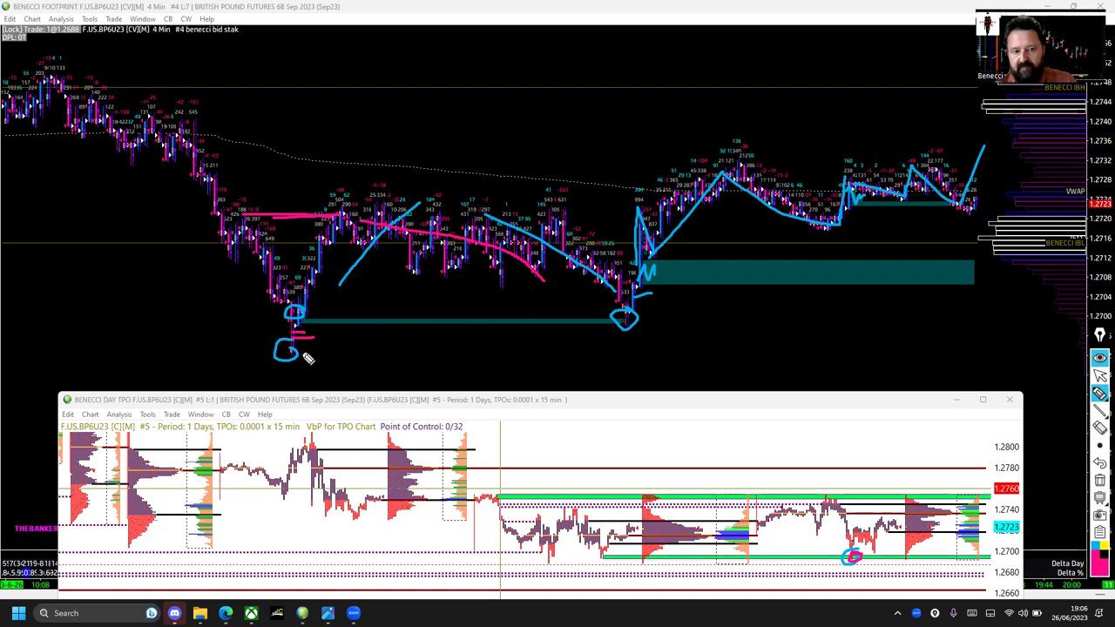
pyautogui.moveTo(302, 352); pyautogui.dragTo(322, 349)
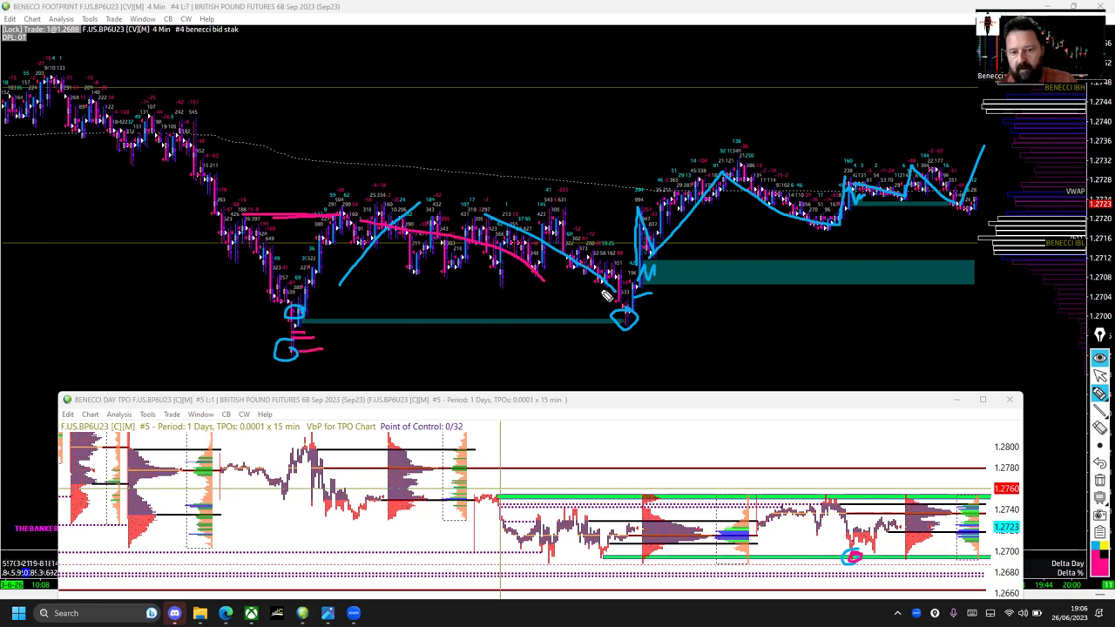
# Trace in pink the footprint chart's second low, rally and pullback, and mark the two highs above the small teal zone.
pyautogui.moveTo(602, 295)
pyautogui.mouseDown()
pyautogui.moveTo(629, 322)
pyautogui.moveTo(629, 310)
pyautogui.moveTo(616, 326)
pyautogui.moveTo(645, 302)
pyautogui.moveTo(669, 303)
pyautogui.moveTo(692, 218)
pyautogui.moveTo(727, 171)
pyautogui.moveTo(828, 225)
pyautogui.mouseUp()
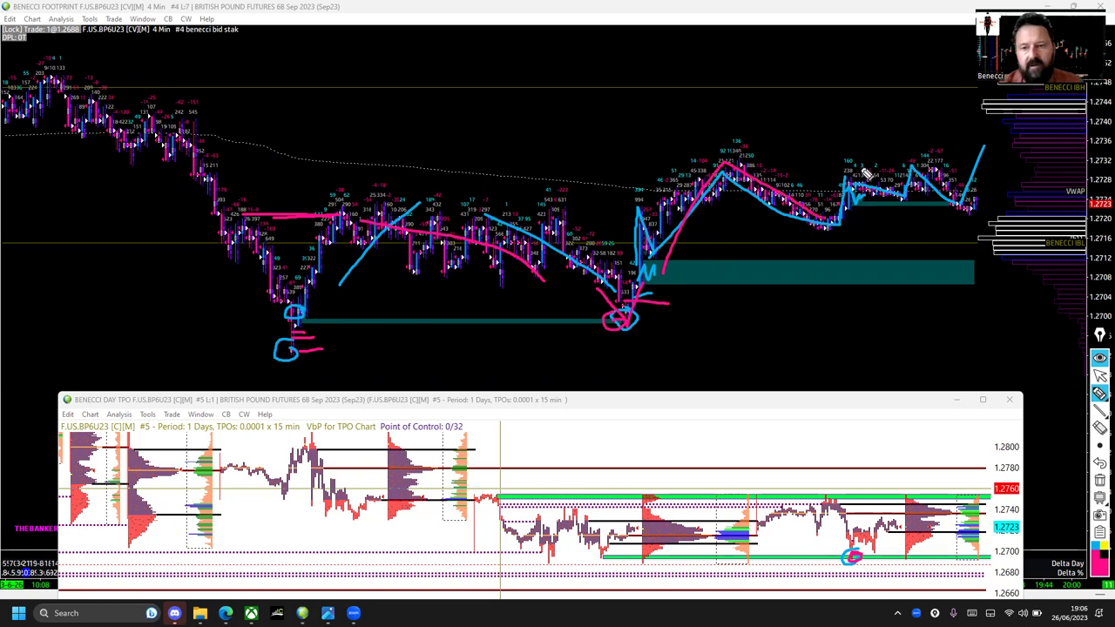
pyautogui.moveTo(859, 162); pyautogui.dragTo(924, 164)
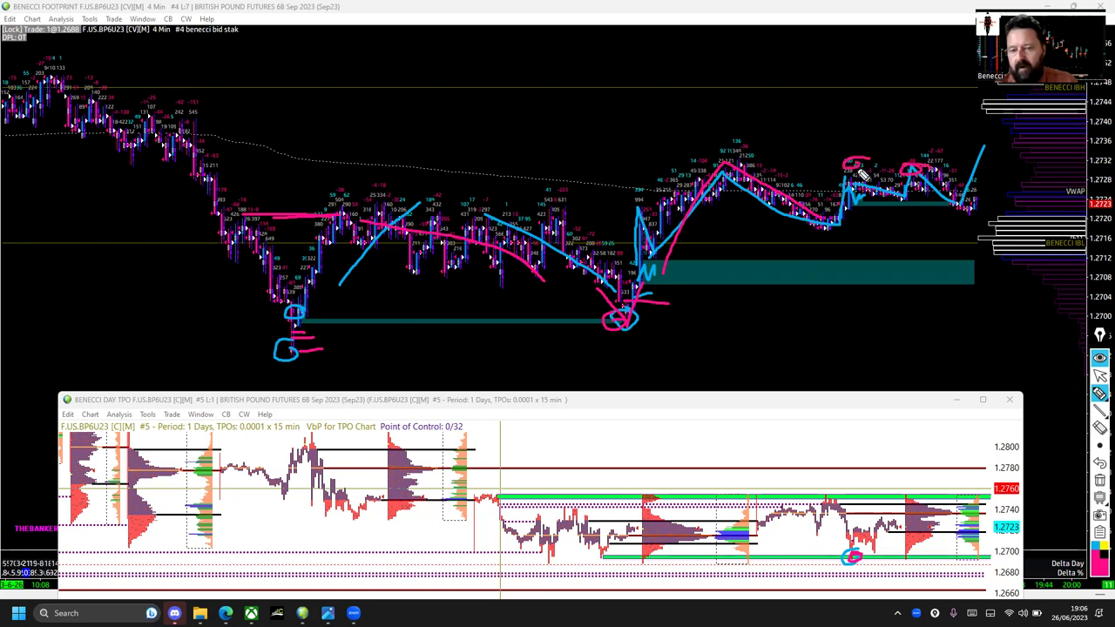
pyautogui.moveTo(853, 187); pyautogui.dragTo(929, 178)
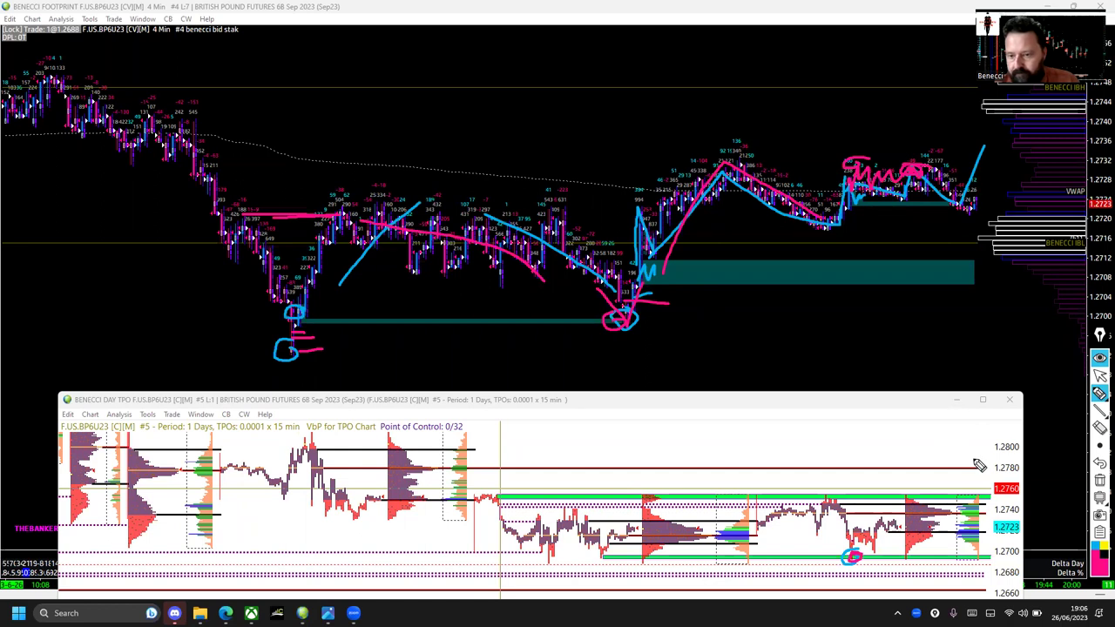
# Clear all drawings and mark in pink the latest session's open and early rise on the TPO chart.
pyautogui.click(1100, 480)
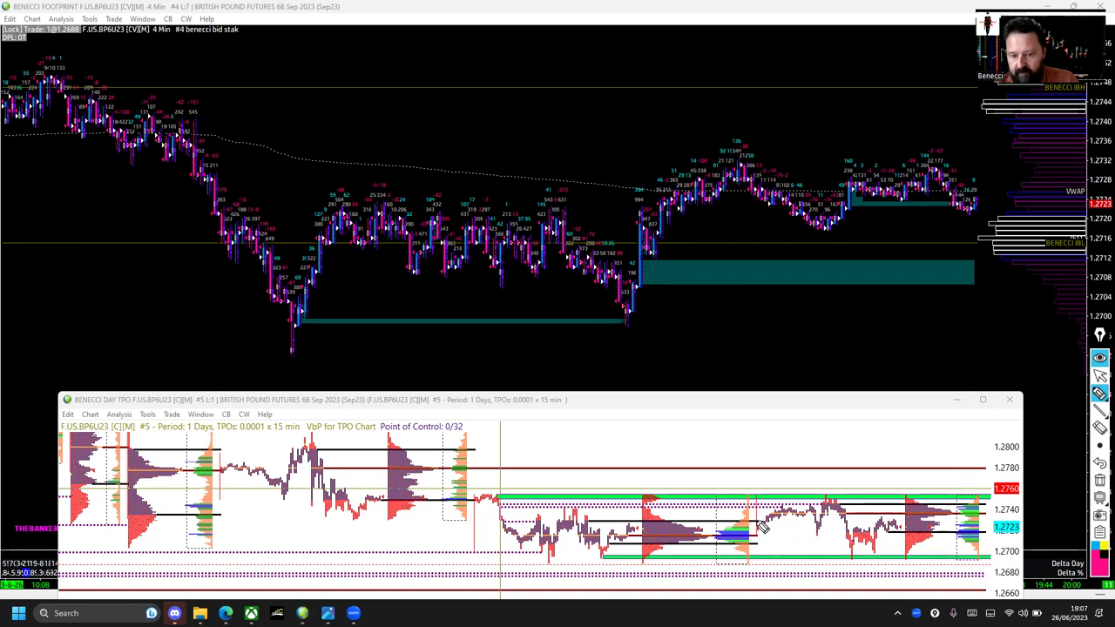
pyautogui.moveTo(760, 526)
pyautogui.mouseDown()
pyautogui.moveTo(747, 522)
pyautogui.moveTo(753, 541)
pyautogui.moveTo(800, 504)
pyautogui.moveTo(815, 505)
pyautogui.moveTo(813, 518)
pyautogui.mouseUp()
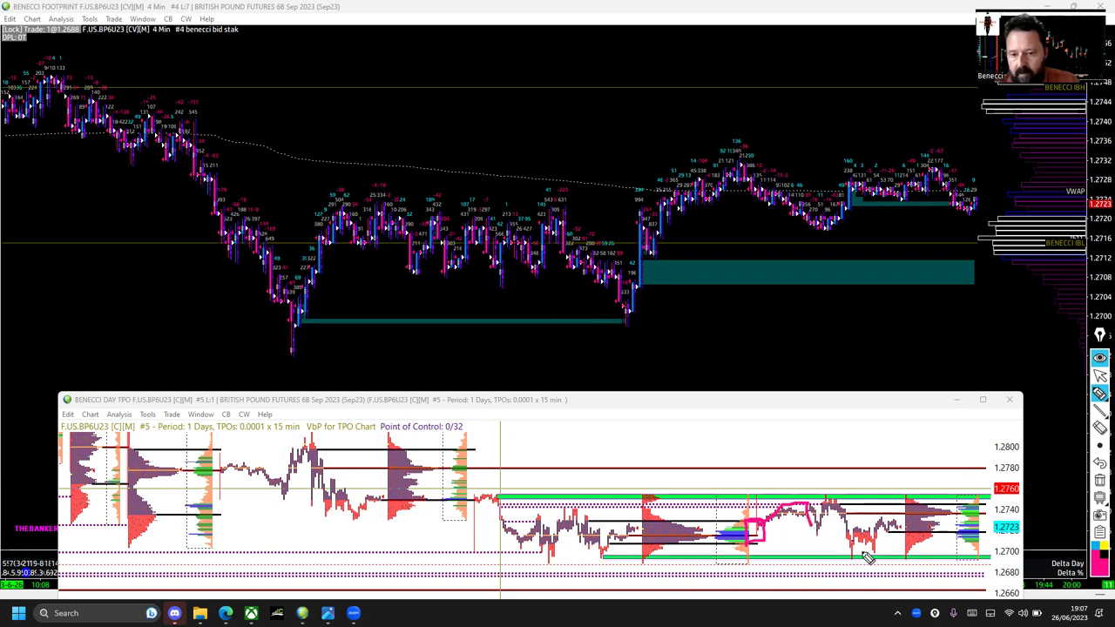
# Clear the pink marks and enlarge the TPO chart window upward over the footprint chart.
pyautogui.click(1099, 479)
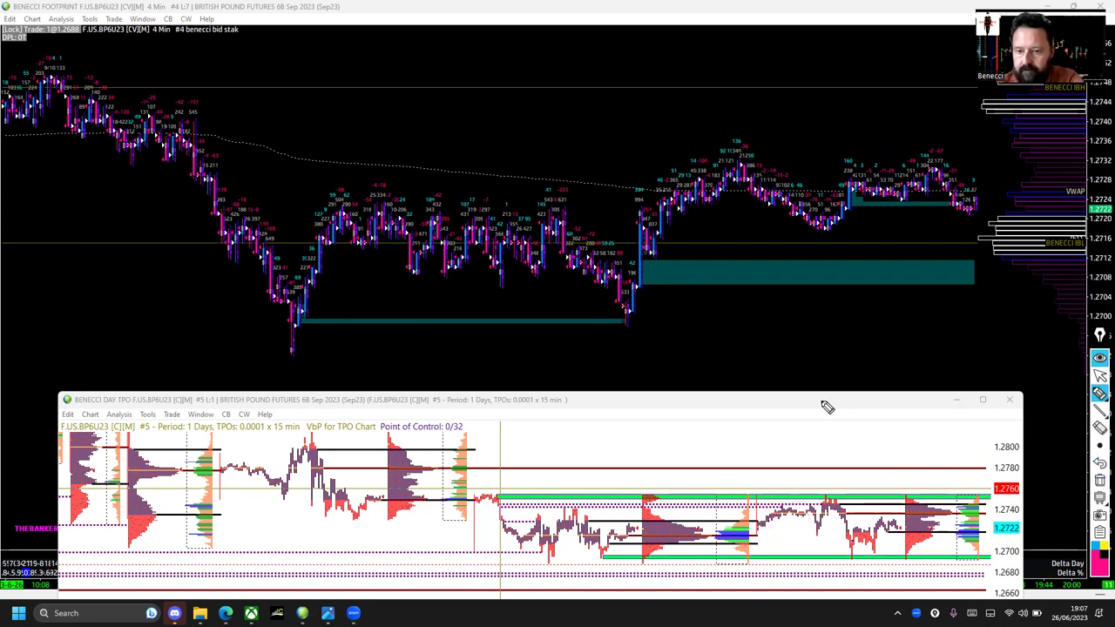
pyautogui.click(1099, 376)
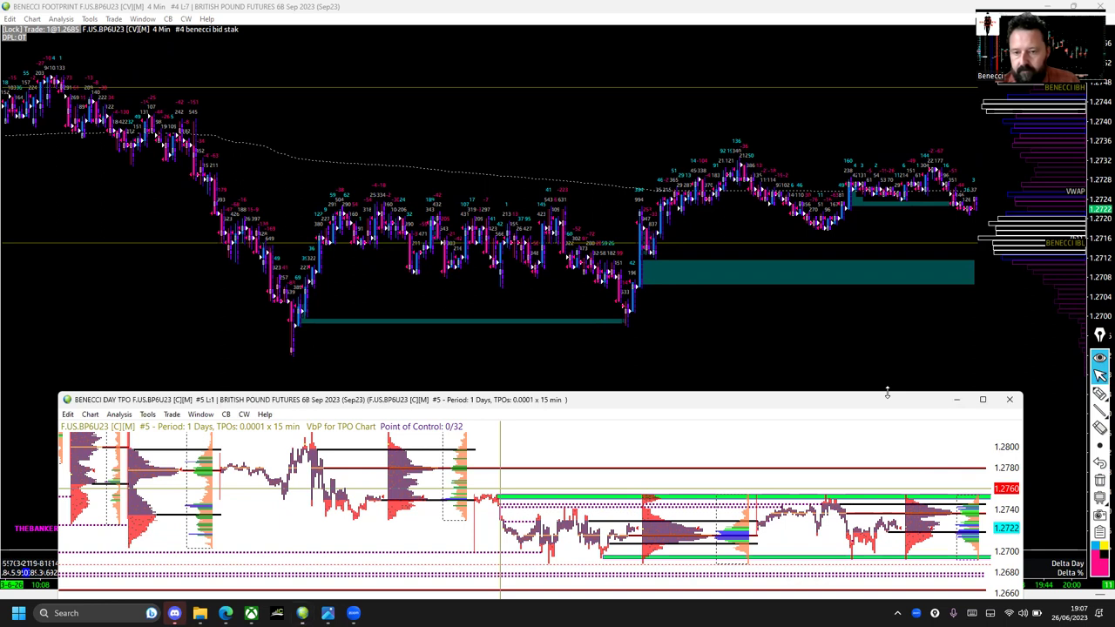
pyautogui.moveTo(887, 392); pyautogui.dragTo(902, 221)
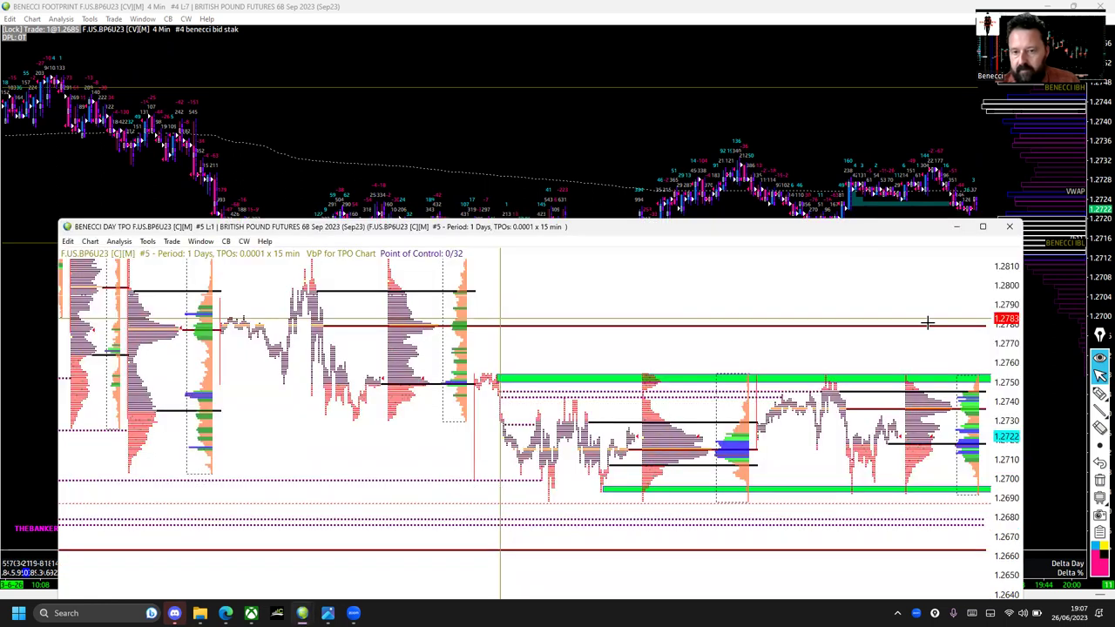
# Trace in pink the latest session's rise from its open through two peaks and box the upper green zone above them.
pyautogui.click(1099, 394)
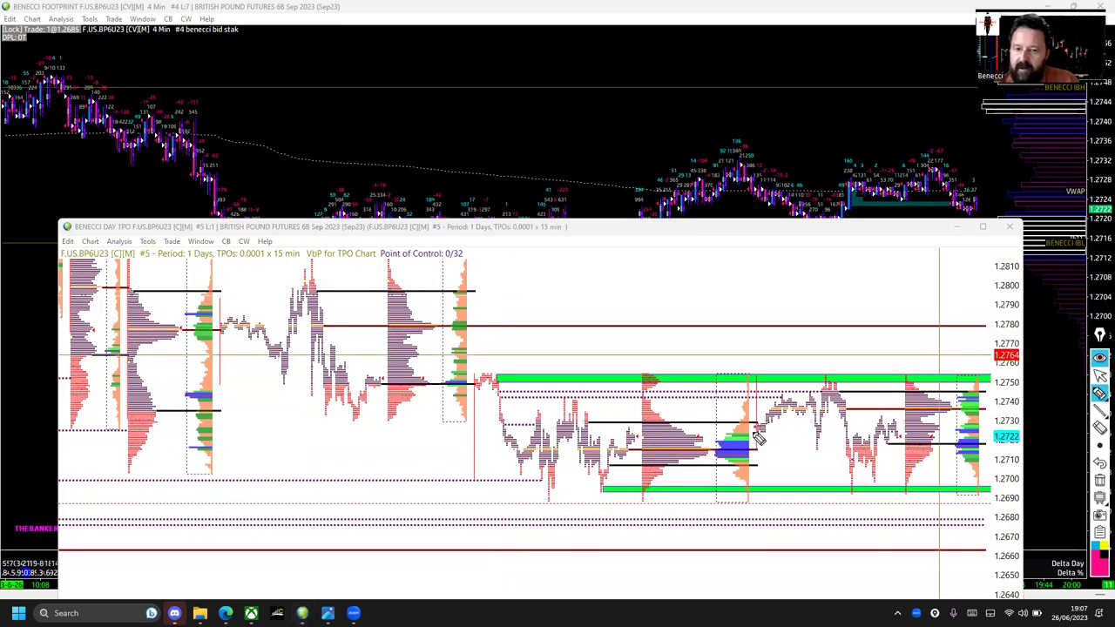
pyautogui.moveTo(761, 436); pyautogui.dragTo(781, 402)
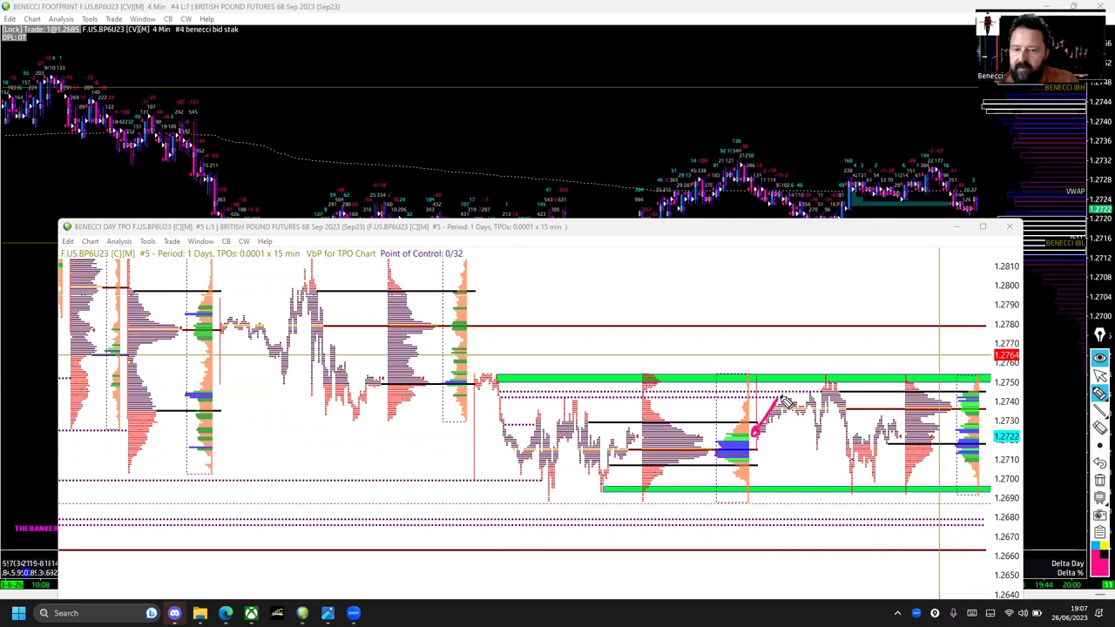
pyautogui.moveTo(786, 401)
pyautogui.mouseDown()
pyautogui.moveTo(799, 410)
pyautogui.moveTo(816, 396)
pyautogui.mouseUp()
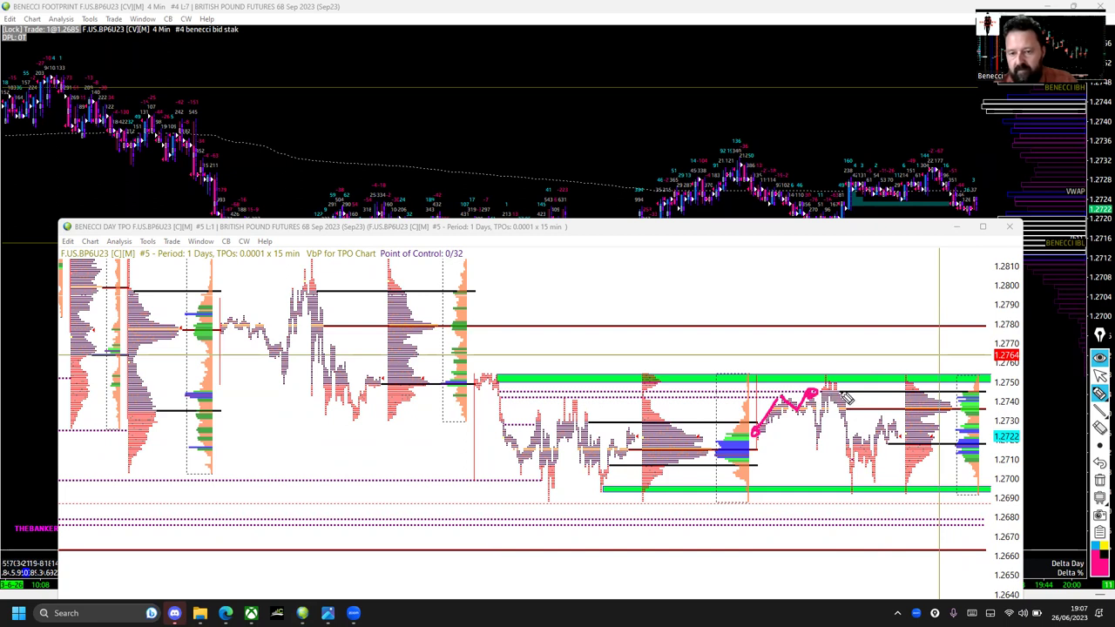
pyautogui.moveTo(803, 374)
pyautogui.mouseDown()
pyautogui.moveTo(833, 374)
pyautogui.moveTo(823, 384)
pyautogui.moveTo(811, 374)
pyautogui.mouseUp()
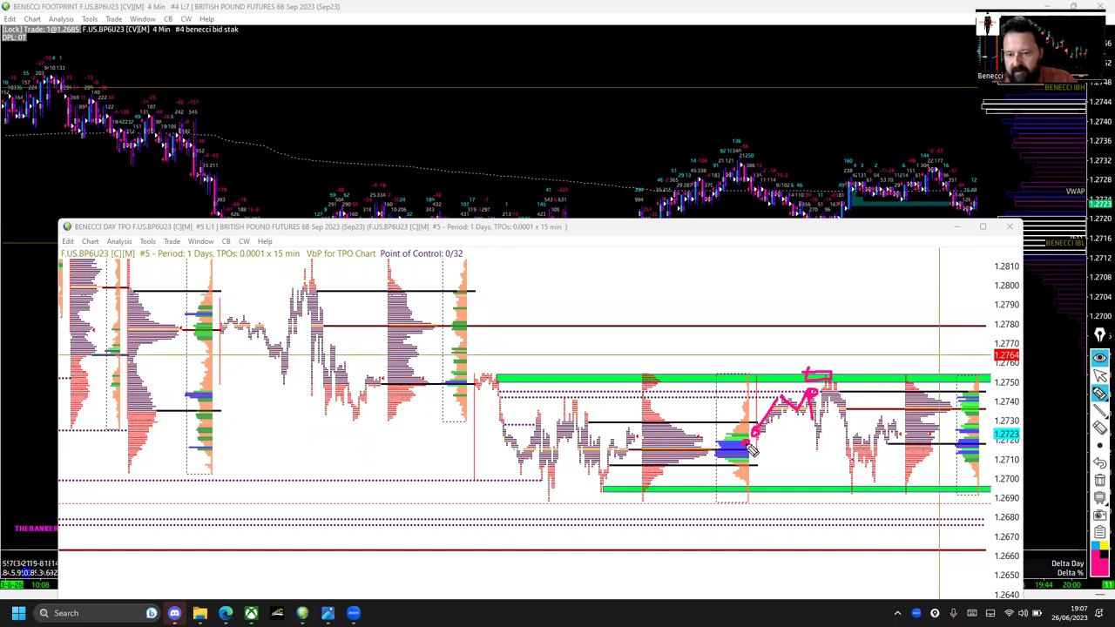
# Link the prior day's blue volume node to the pullback low, and mark the upper green zone's start and the earlier sell-off.
pyautogui.moveTo(751, 449); pyautogui.dragTo(805, 446)
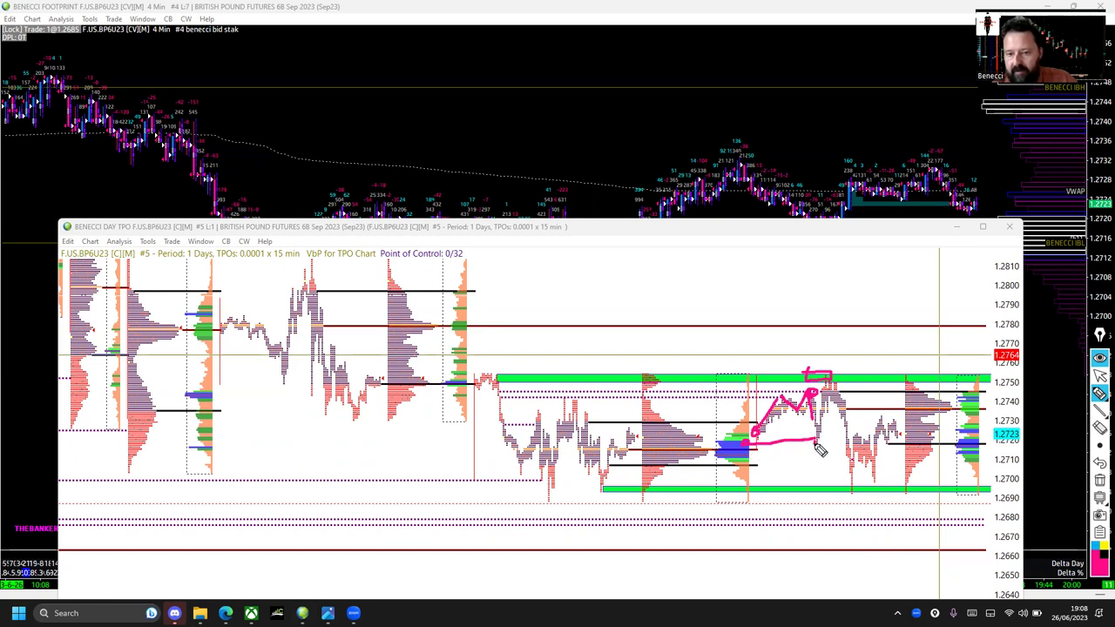
pyautogui.moveTo(756, 451); pyautogui.dragTo(825, 443)
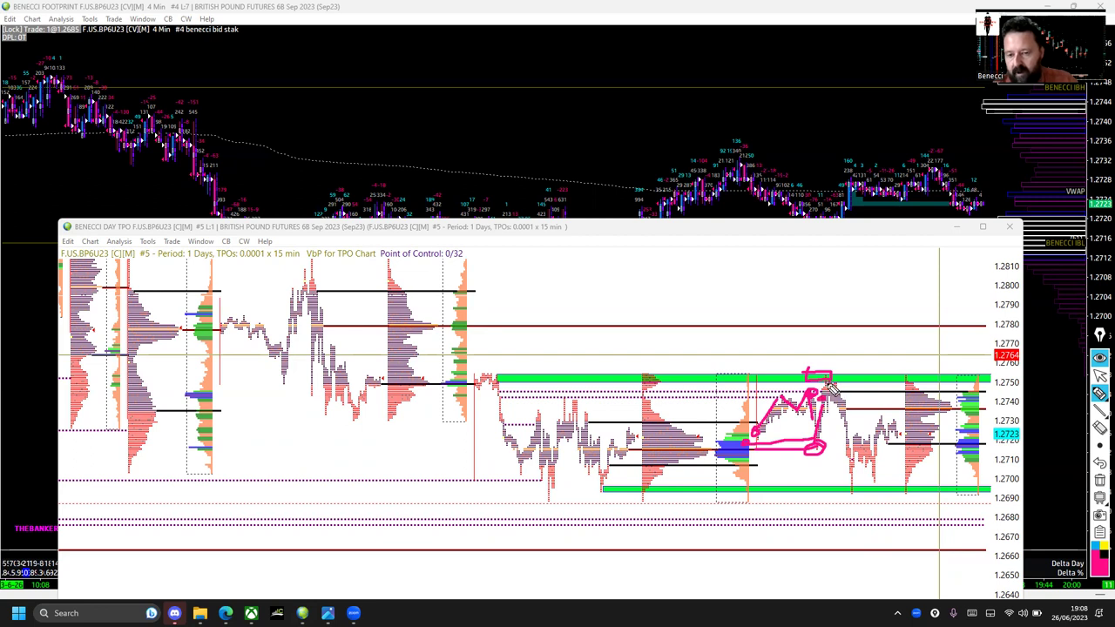
pyautogui.moveTo(531, 374)
pyautogui.mouseDown()
pyautogui.moveTo(523, 388)
pyautogui.moveTo(548, 388)
pyautogui.moveTo(549, 370)
pyautogui.moveTo(533, 376)
pyautogui.mouseUp()
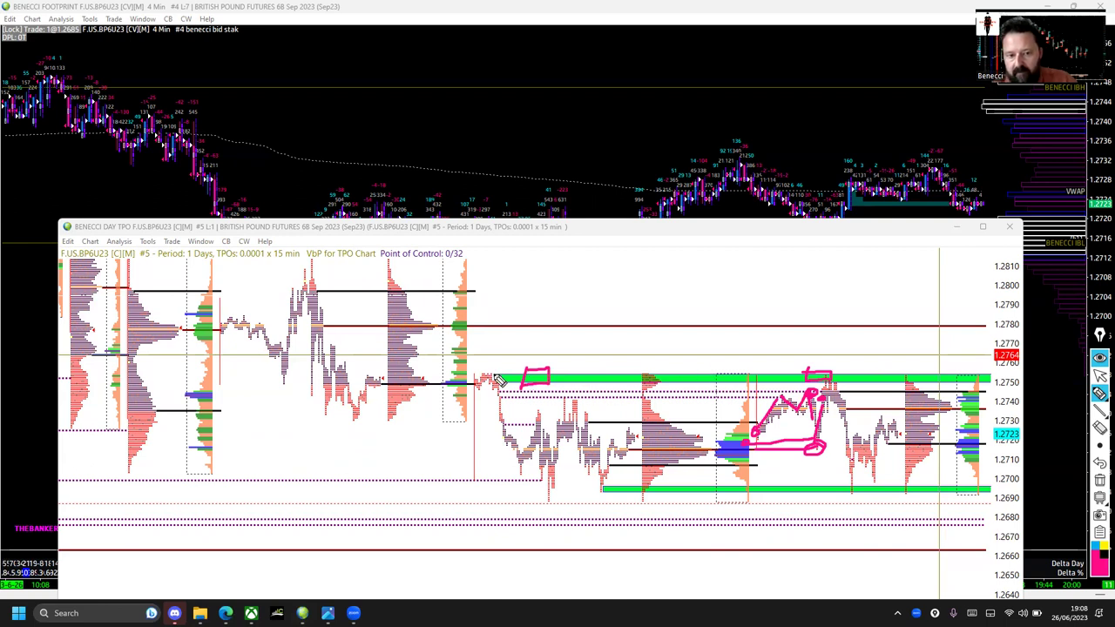
pyautogui.moveTo(495, 379); pyautogui.dragTo(518, 484)
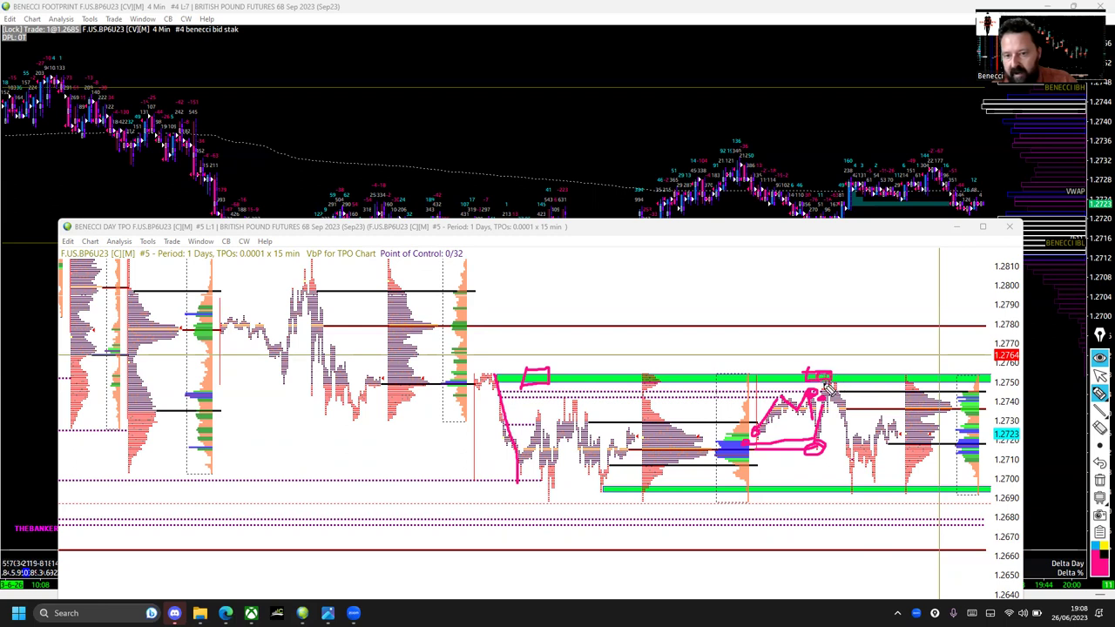
# Clear the drawings, circle the session high at the upper green zone and trace the drop from it in pink.
pyautogui.click(1099, 445)
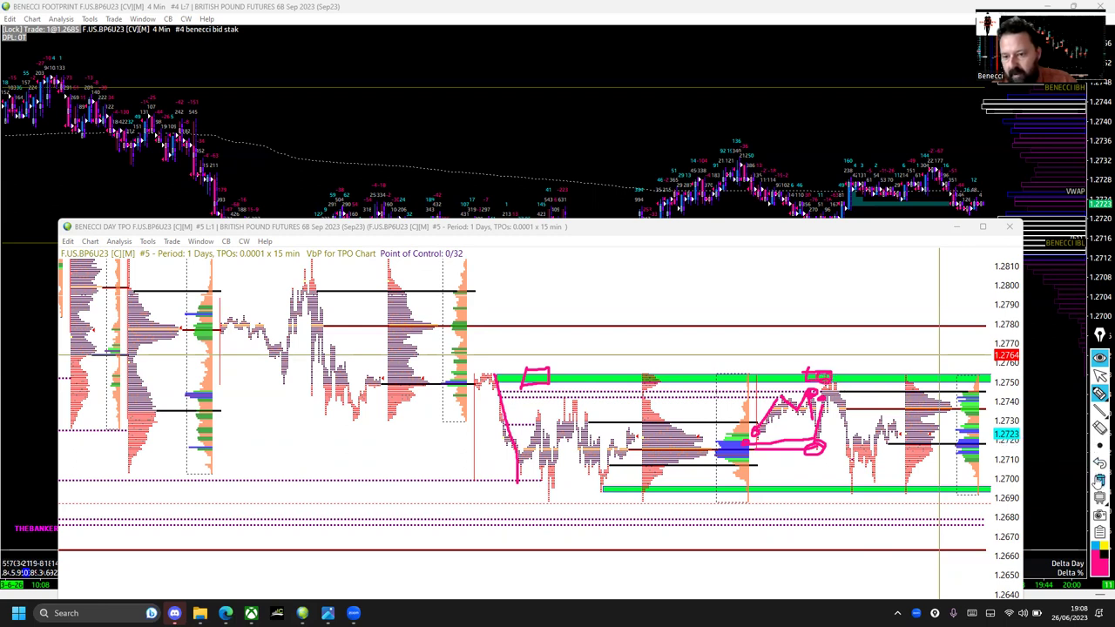
pyautogui.click(1100, 480)
pyautogui.moveTo(824, 375)
pyautogui.mouseDown()
pyautogui.moveTo(821, 366)
pyautogui.moveTo(837, 375)
pyautogui.moveTo(828, 385)
pyautogui.mouseUp()
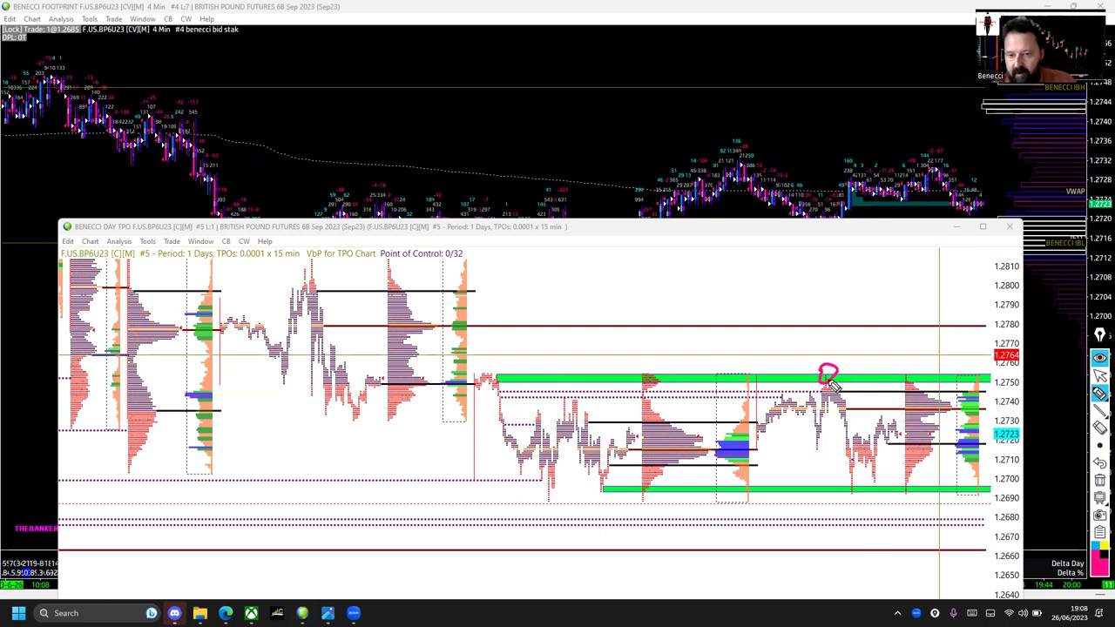
pyautogui.moveTo(832, 385); pyautogui.dragTo(845, 470)
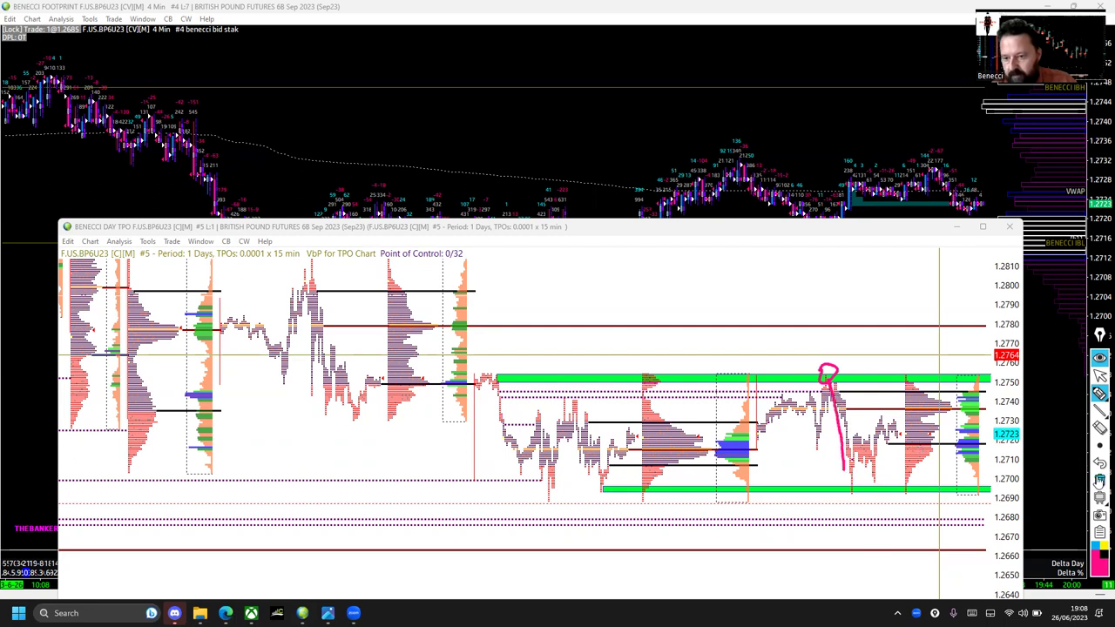
# Clear the marks, highlight the session high along the upper green zone and retrace the sell-off toward the lower green zone.
pyautogui.click(1100, 480)
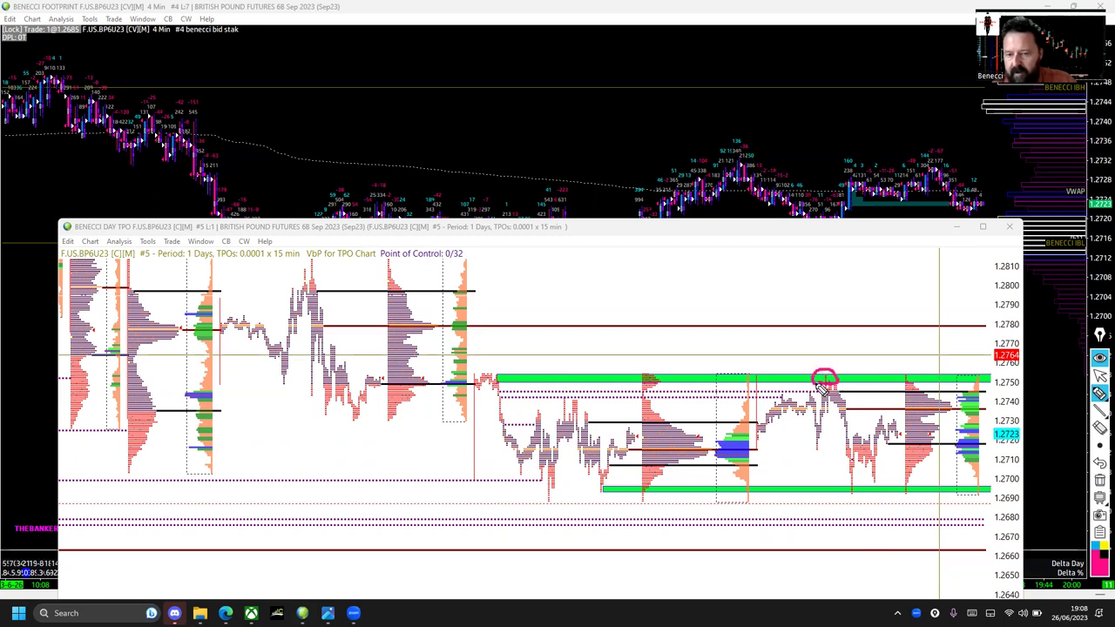
pyautogui.moveTo(823, 380)
pyautogui.mouseDown()
pyautogui.moveTo(859, 378)
pyautogui.moveTo(820, 376)
pyautogui.mouseUp()
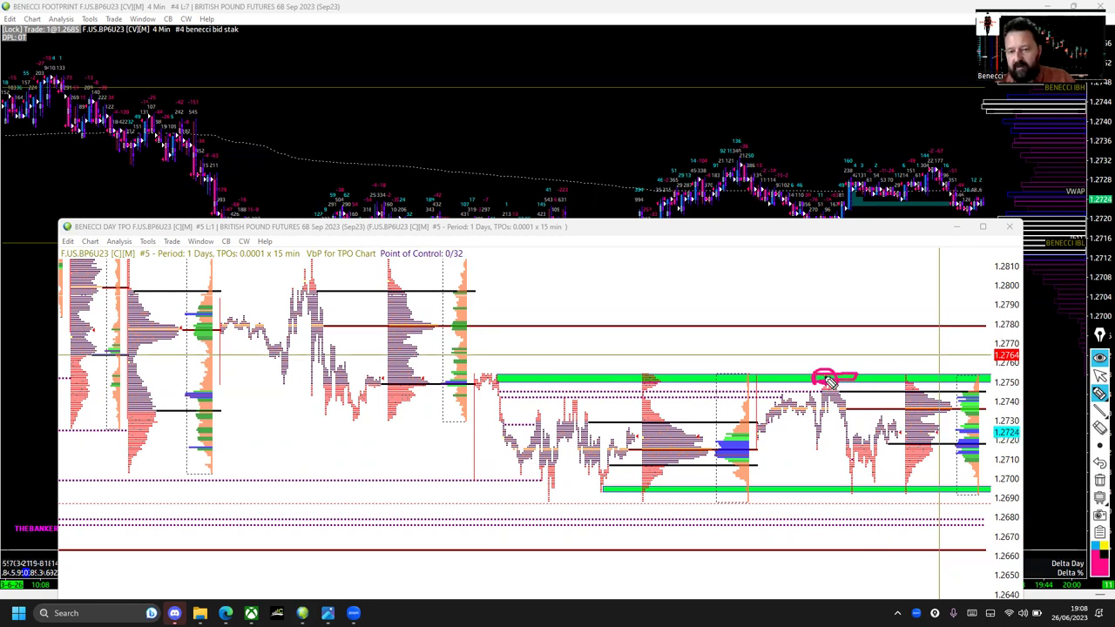
pyautogui.moveTo(825, 382)
pyautogui.mouseDown()
pyautogui.moveTo(862, 378)
pyautogui.moveTo(824, 380)
pyautogui.mouseUp()
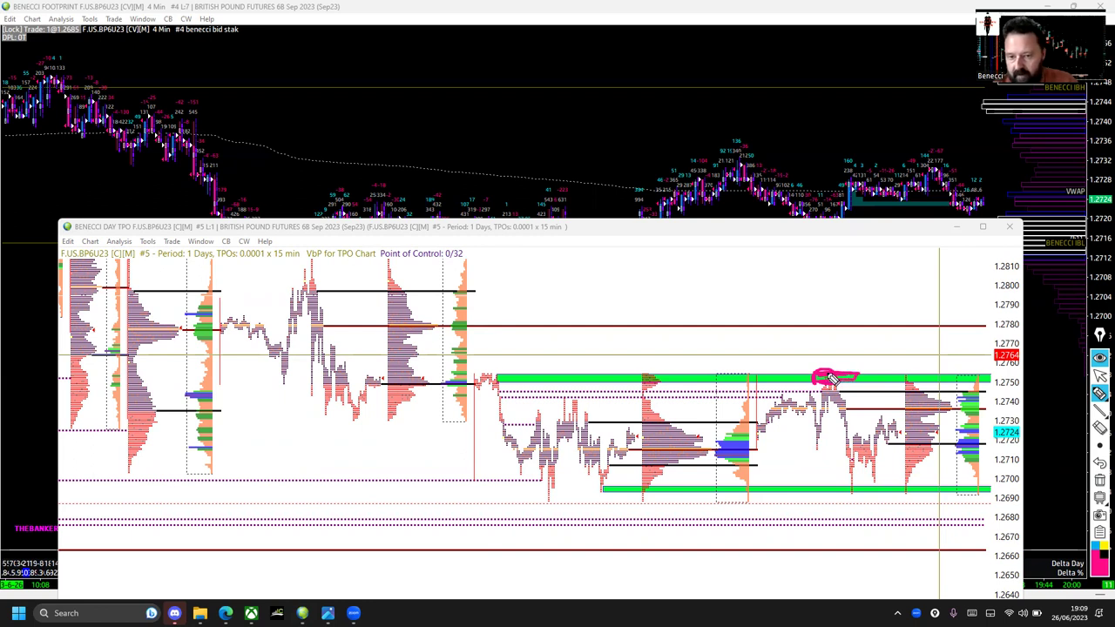
pyautogui.moveTo(832, 380); pyautogui.dragTo(850, 475)
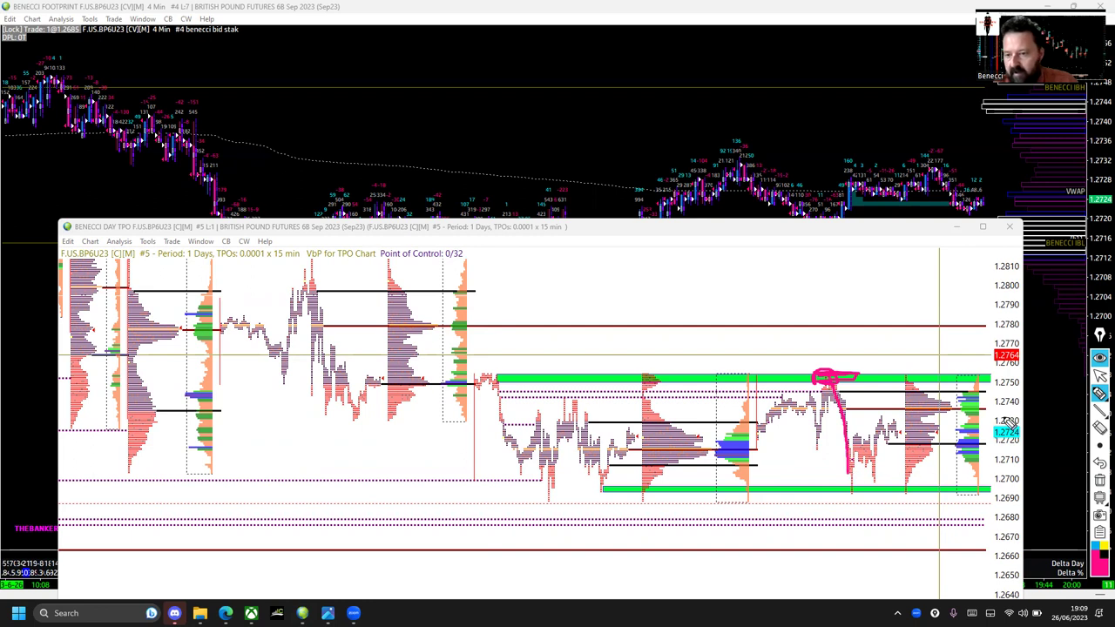
# Clear the drawings and extend pink horizontal lines from the prior profile's lower black line and its blue volume node into the latest session.
pyautogui.click(1100, 479)
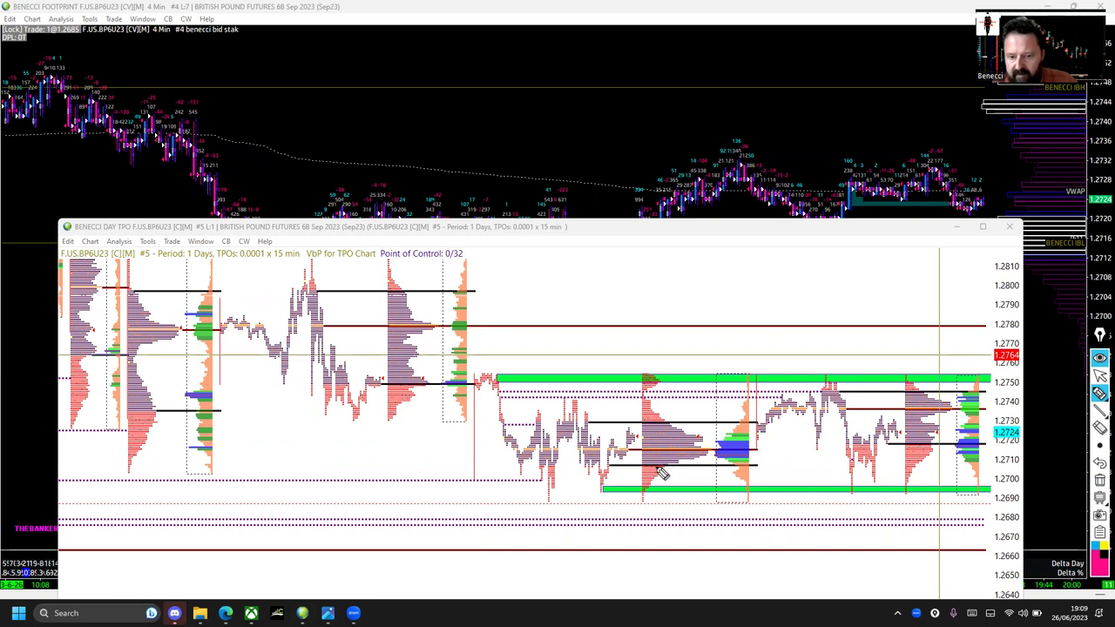
pyautogui.moveTo(659, 468); pyautogui.dragTo(841, 469)
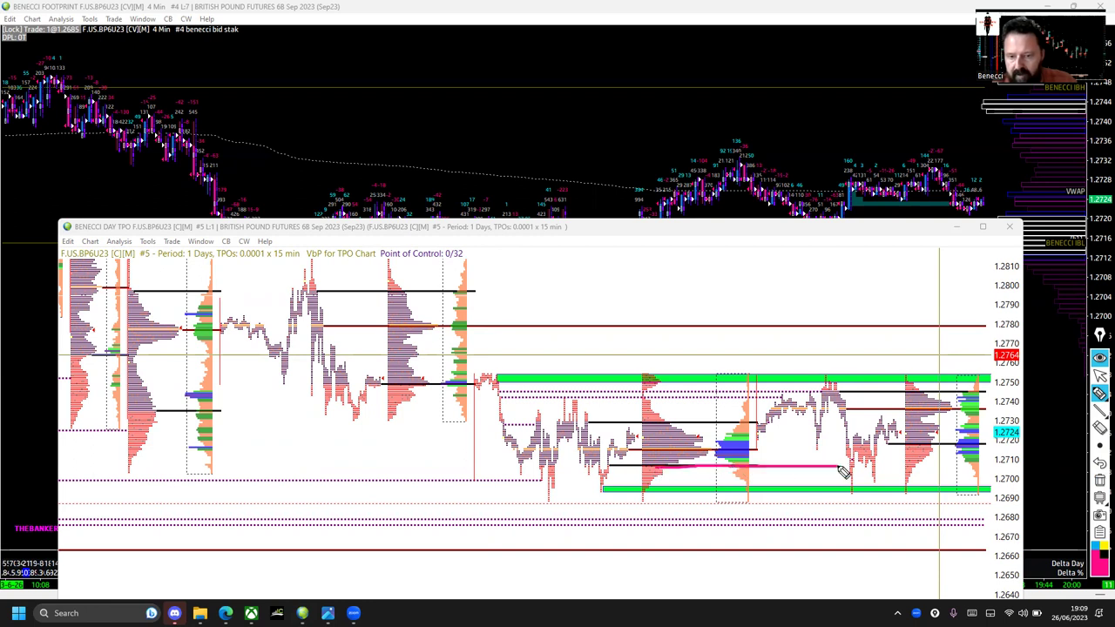
pyautogui.moveTo(758, 449); pyautogui.dragTo(821, 450)
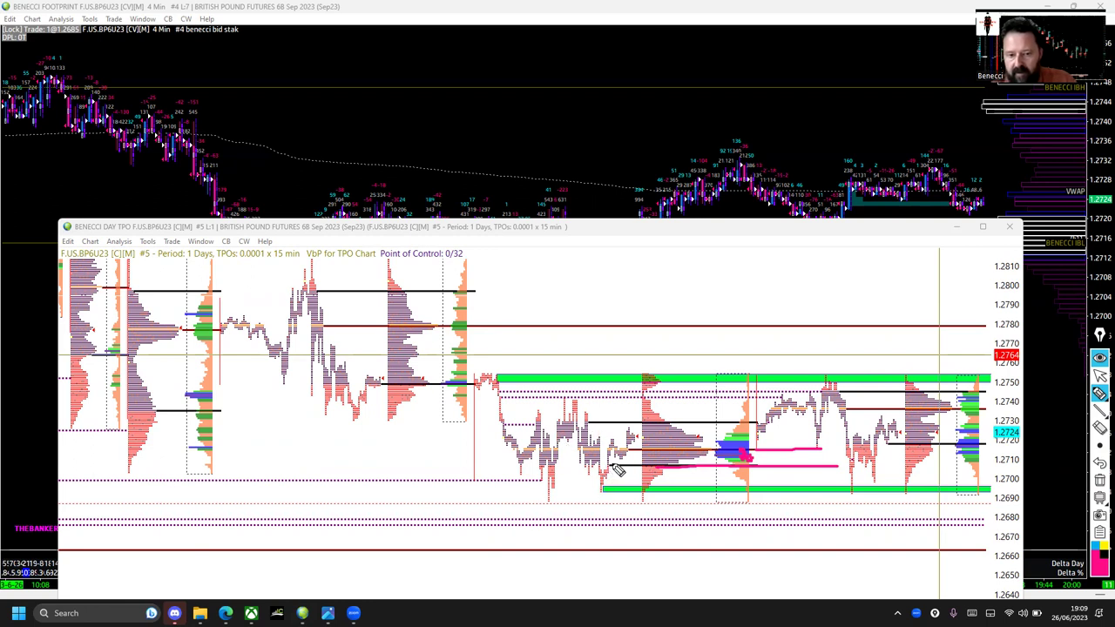
# Mark the start of the prior profile's lower black line, circle the two lows near the lower green zone and trace the rally to the session high.
pyautogui.moveTo(614, 468)
pyautogui.mouseDown()
pyautogui.moveTo(606, 475)
pyautogui.moveTo(686, 470)
pyautogui.mouseUp()
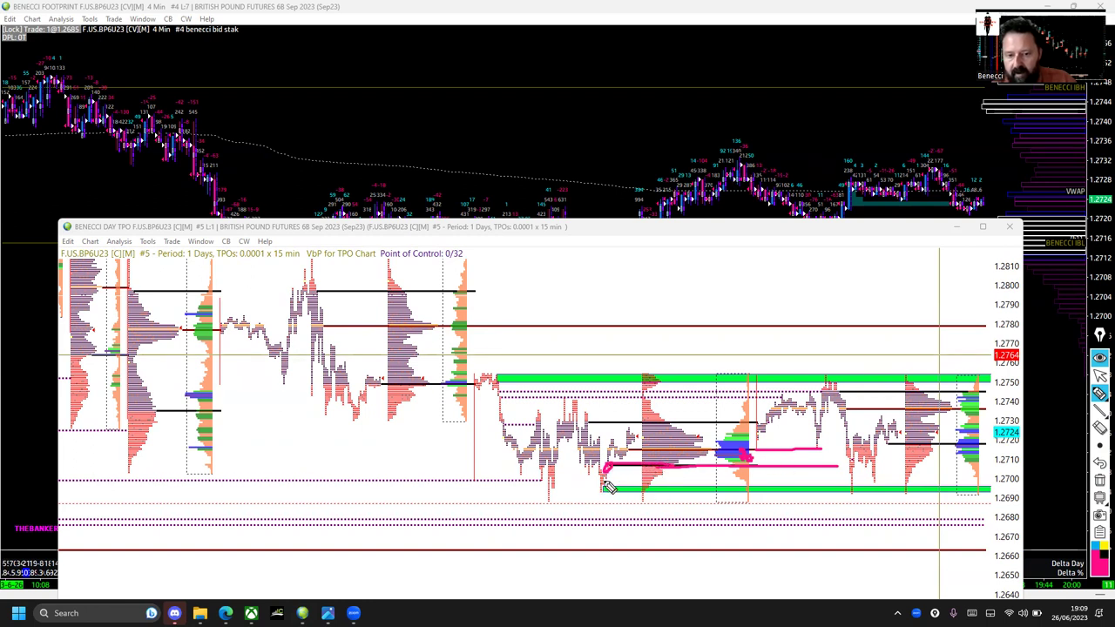
pyautogui.moveTo(607, 487)
pyautogui.mouseDown()
pyautogui.moveTo(596, 493)
pyautogui.moveTo(607, 504)
pyautogui.moveTo(610, 484)
pyautogui.mouseUp()
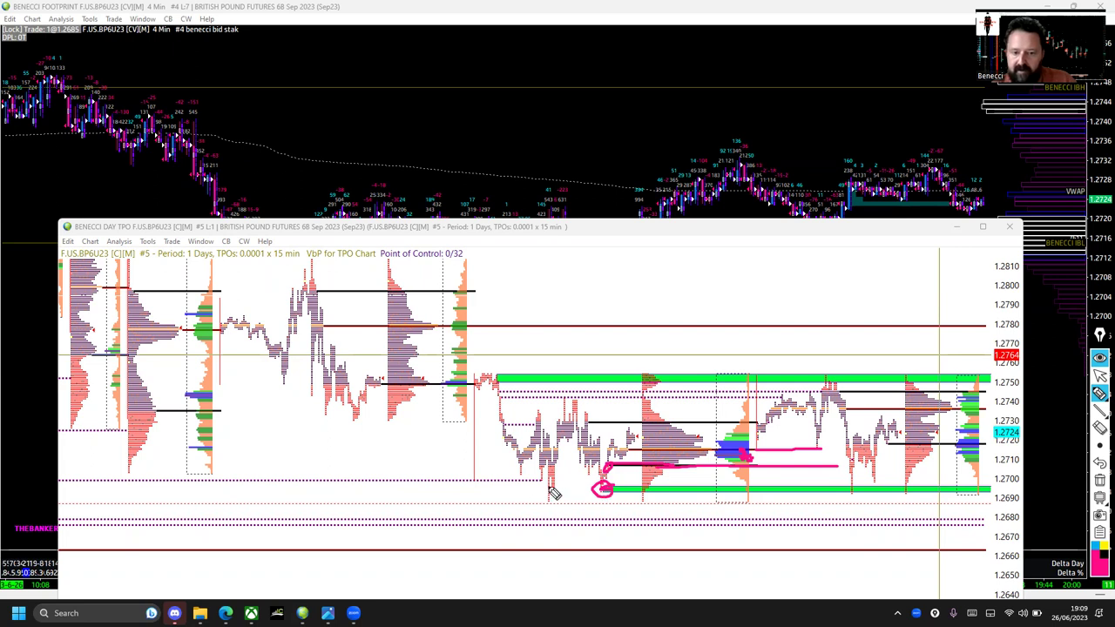
pyautogui.moveTo(549, 488)
pyautogui.mouseDown()
pyautogui.moveTo(551, 500)
pyautogui.moveTo(548, 486)
pyautogui.moveTo(747, 408)
pyautogui.moveTo(835, 394)
pyautogui.moveTo(819, 379)
pyautogui.moveTo(824, 392)
pyautogui.mouseUp()
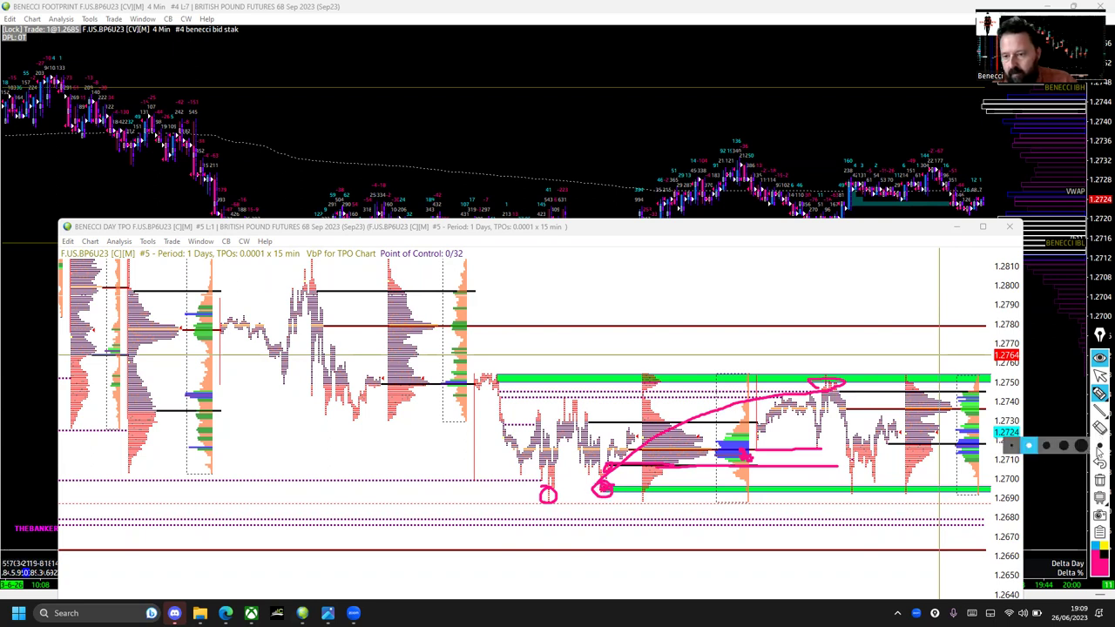
# Clear the drawings, mark the lower green zone's start and link it in pink to the circled low of the latest session.
pyautogui.click(1100, 480)
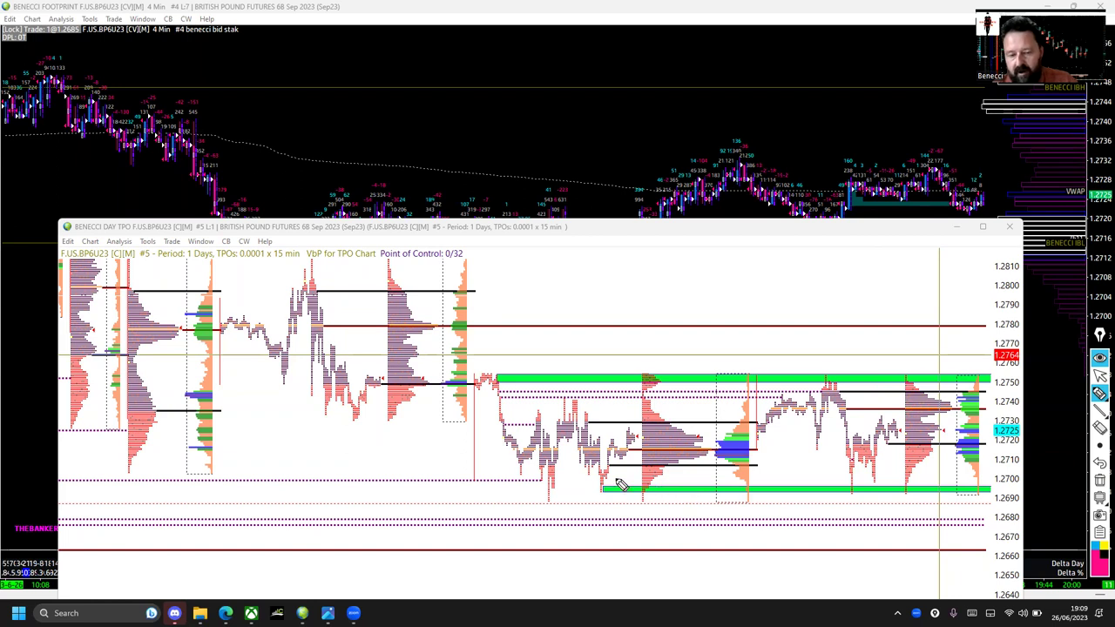
pyautogui.moveTo(613, 484)
pyautogui.mouseDown()
pyautogui.moveTo(603, 479)
pyautogui.moveTo(610, 490)
pyautogui.mouseUp()
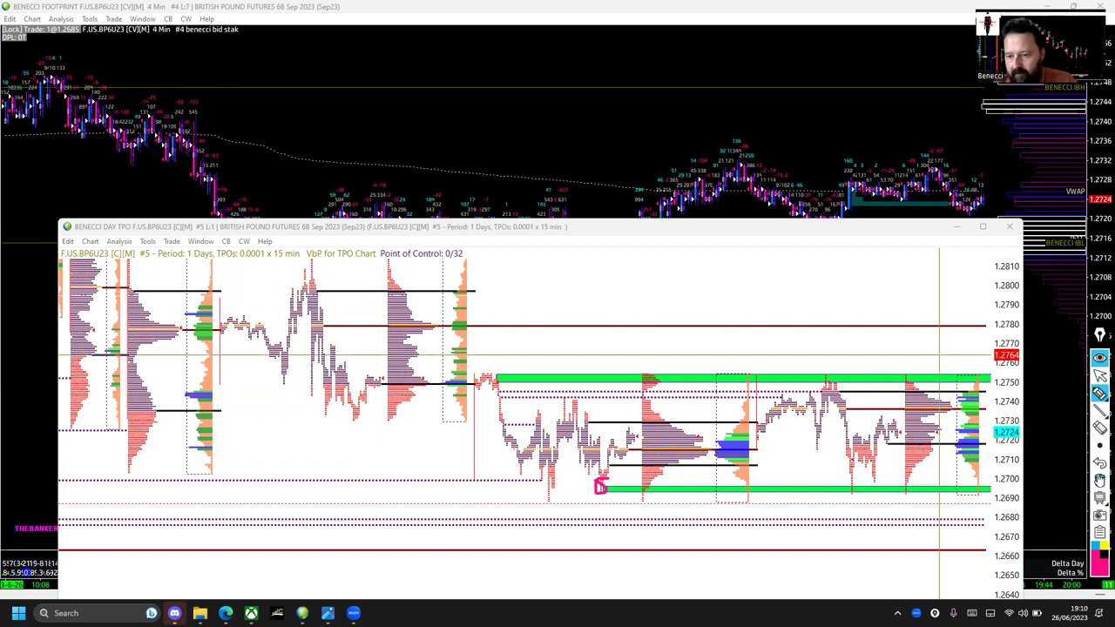
pyautogui.click(1100, 480)
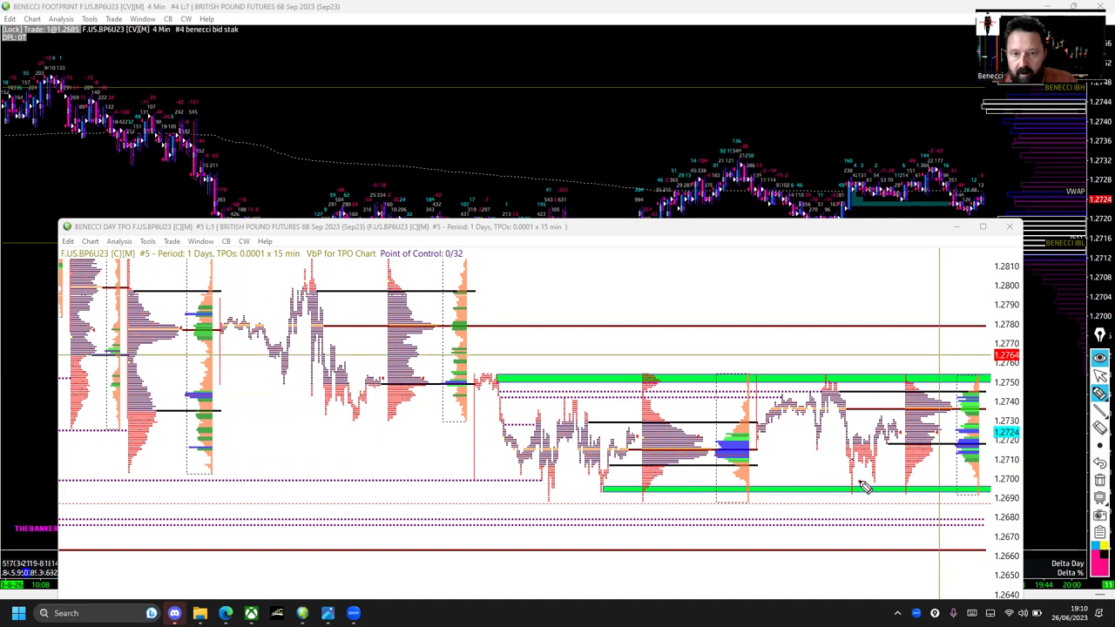
pyautogui.moveTo(865, 488)
pyautogui.mouseDown()
pyautogui.moveTo(854, 479)
pyautogui.moveTo(844, 507)
pyautogui.moveTo(866, 501)
pyautogui.moveTo(858, 488)
pyautogui.mouseUp()
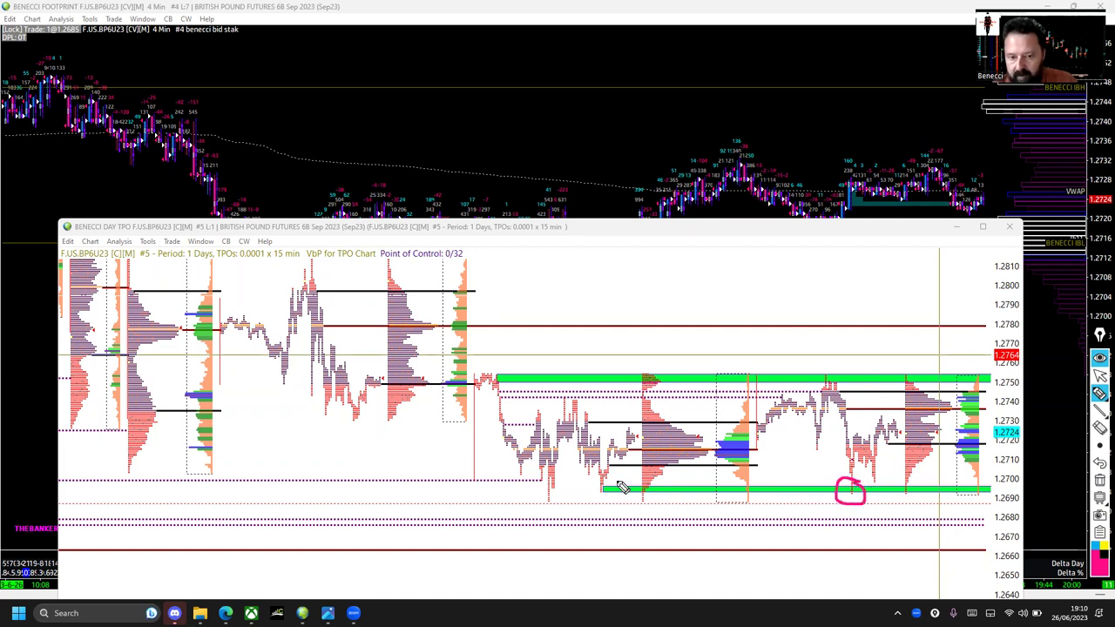
pyautogui.moveTo(614, 487)
pyautogui.mouseDown()
pyautogui.moveTo(603, 480)
pyautogui.moveTo(594, 496)
pyautogui.moveTo(858, 494)
pyautogui.mouseUp()
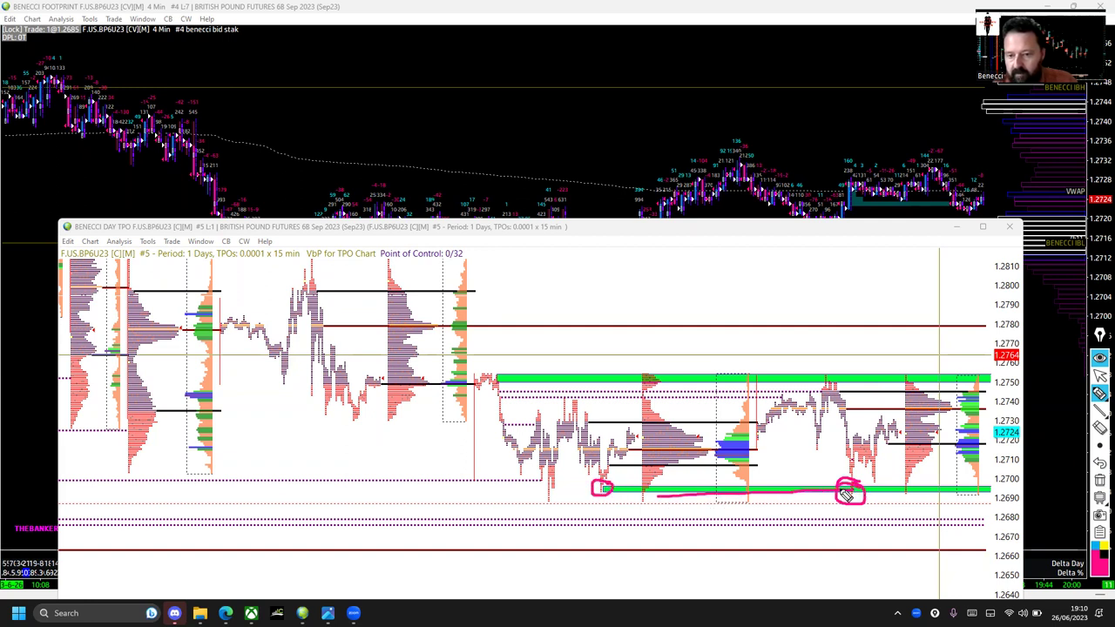
# Clear the marks and minimise the day TPO chart to return to the footprint chart.
pyautogui.click(1100, 477)
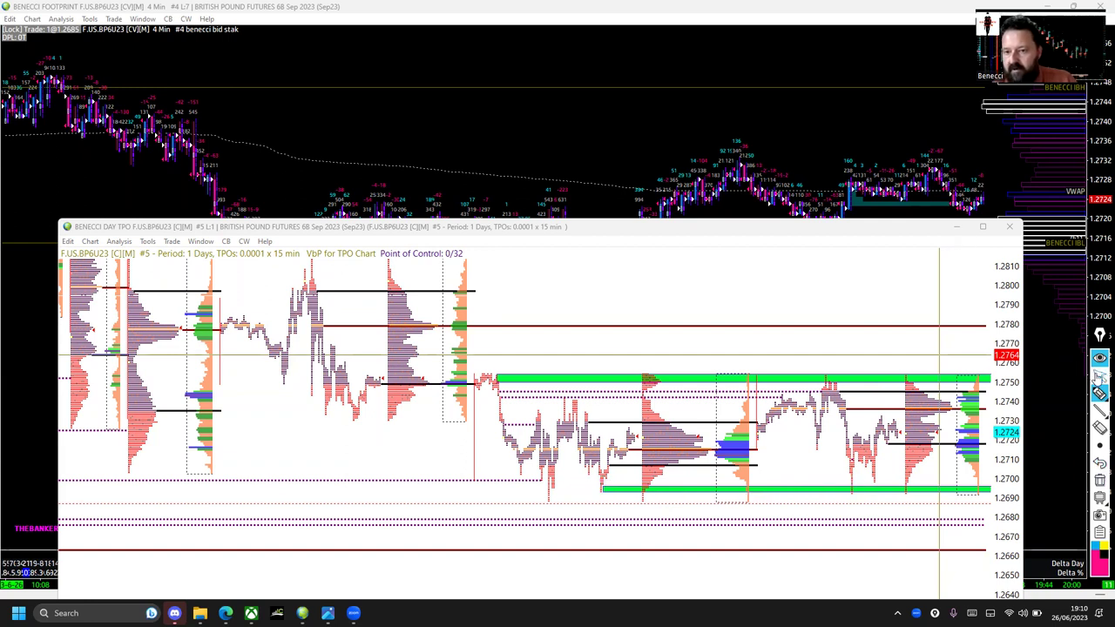
pyautogui.click(1100, 374)
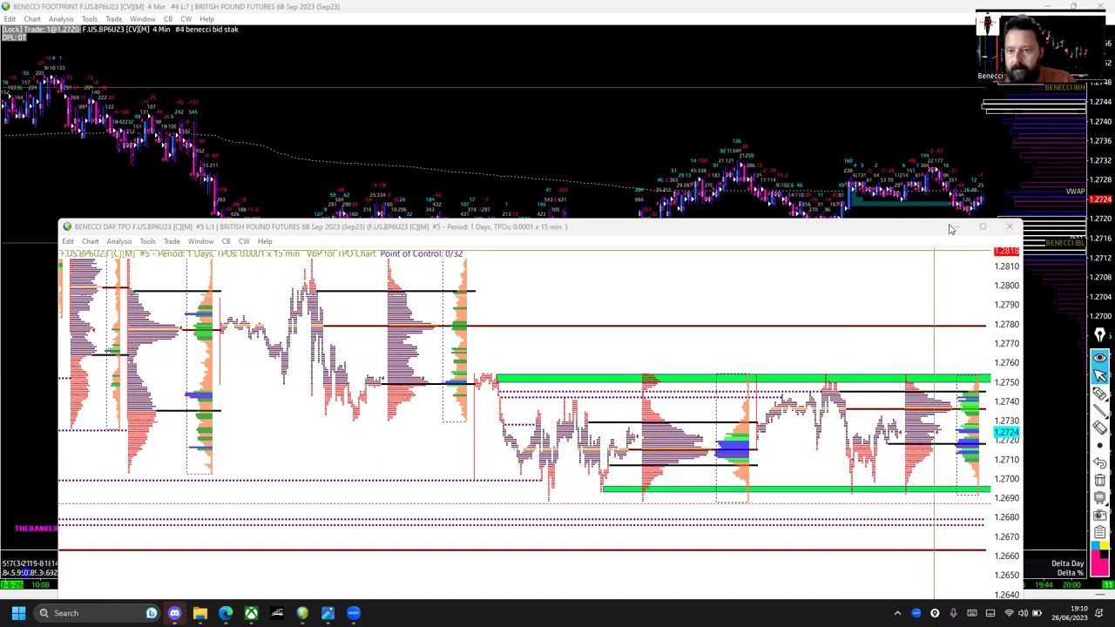
pyautogui.click(954, 226)
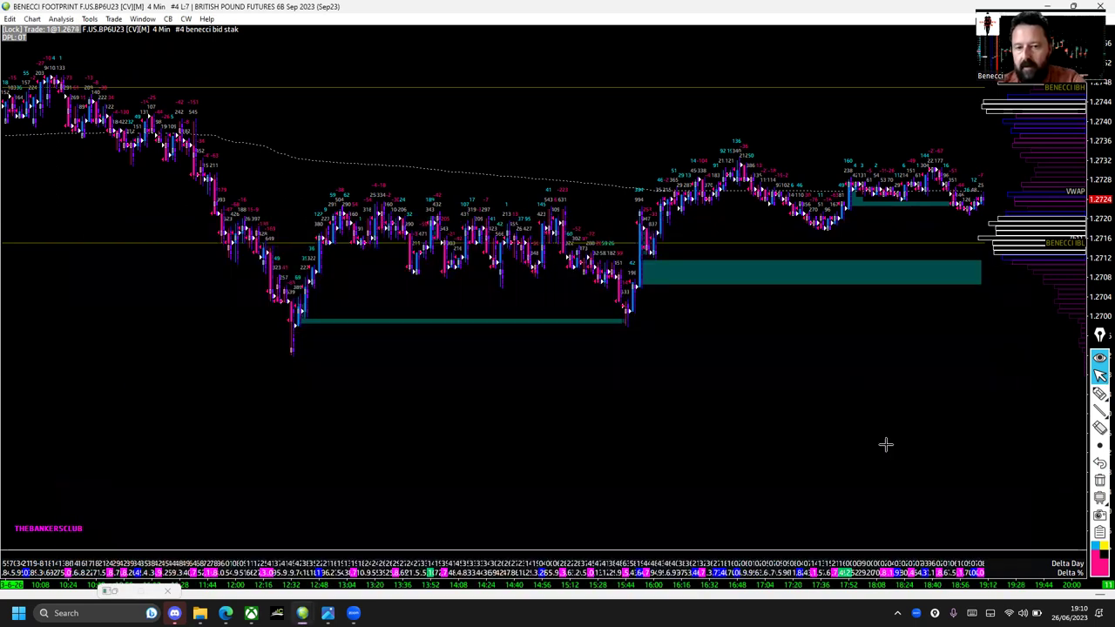
# Mark the session low and its level in pink, trace the rally from it and box the start of the narrow teal zone.
pyautogui.click(1099, 394)
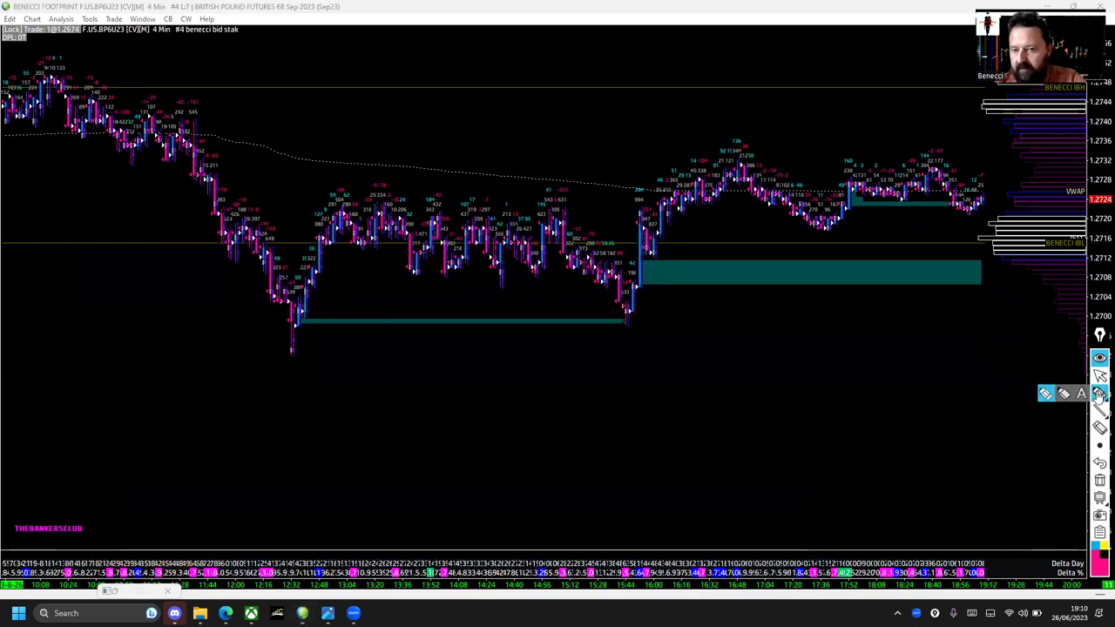
pyautogui.moveTo(297, 348)
pyautogui.mouseDown()
pyautogui.moveTo(286, 335)
pyautogui.moveTo(304, 357)
pyautogui.moveTo(272, 347)
pyautogui.moveTo(88, 349)
pyautogui.moveTo(106, 350)
pyautogui.mouseUp()
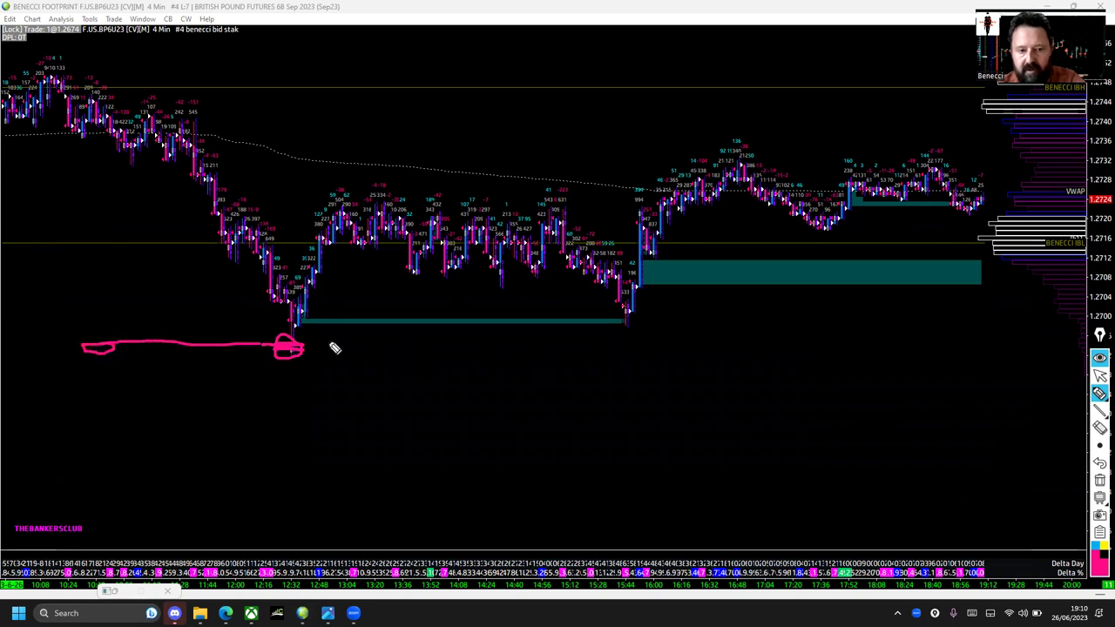
pyautogui.moveTo(301, 335); pyautogui.dragTo(347, 213)
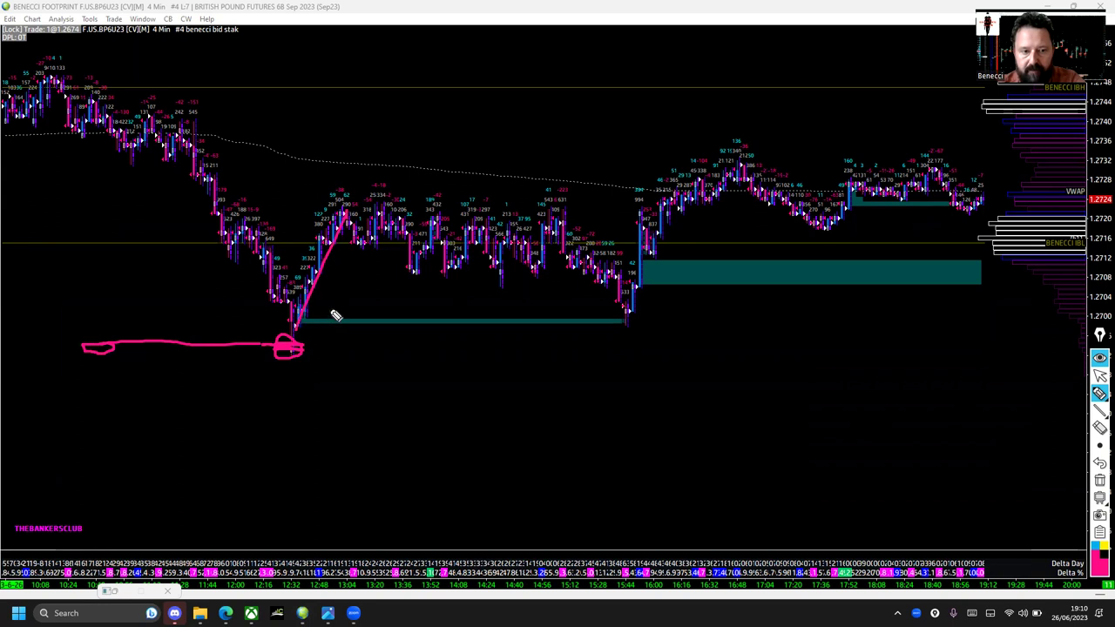
pyautogui.moveTo(308, 331)
pyautogui.mouseDown()
pyautogui.moveTo(334, 323)
pyautogui.moveTo(305, 324)
pyautogui.mouseUp()
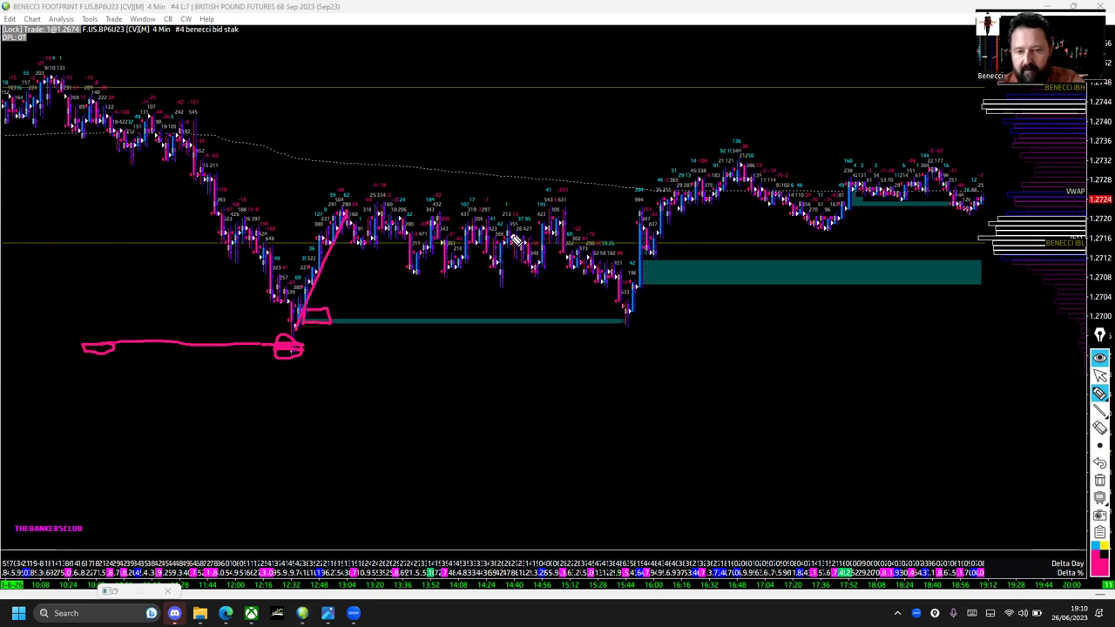
# Trace the decline to the end of the narrow teal zone and the rebound, and undo the last strokes at the large teal zone.
pyautogui.moveTo(513, 235)
pyautogui.mouseDown()
pyautogui.moveTo(620, 291)
pyautogui.moveTo(628, 321)
pyautogui.moveTo(652, 213)
pyautogui.mouseUp()
pyautogui.moveTo(643, 279)
pyautogui.mouseDown()
pyautogui.moveTo(649, 286)
pyautogui.moveTo(658, 263)
pyautogui.mouseUp()
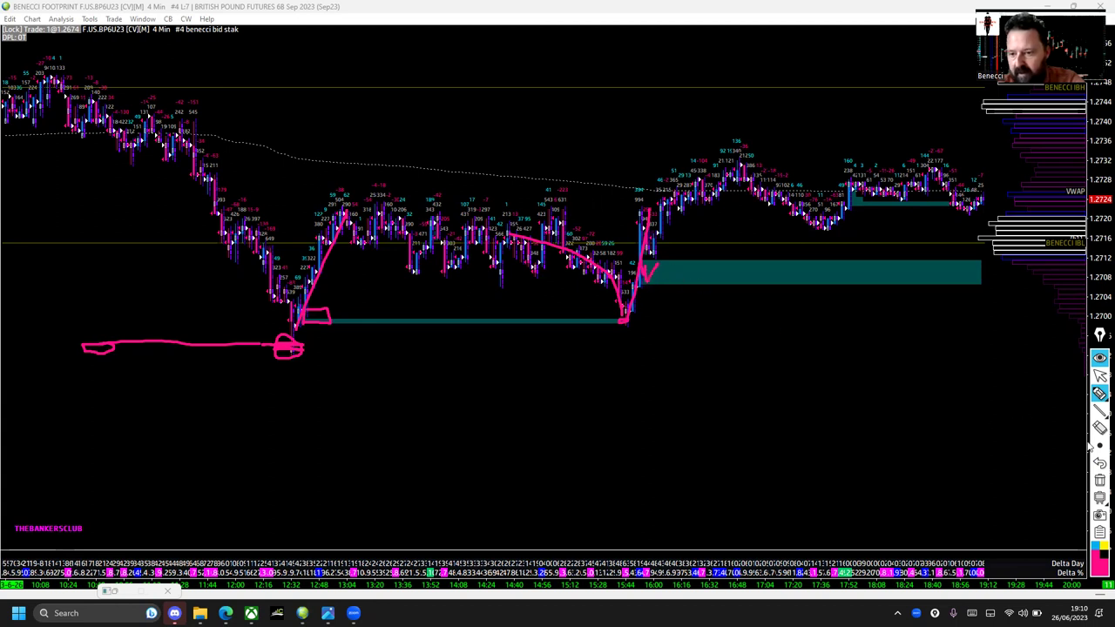
pyautogui.click(1100, 466)
pyautogui.click(1100, 466)
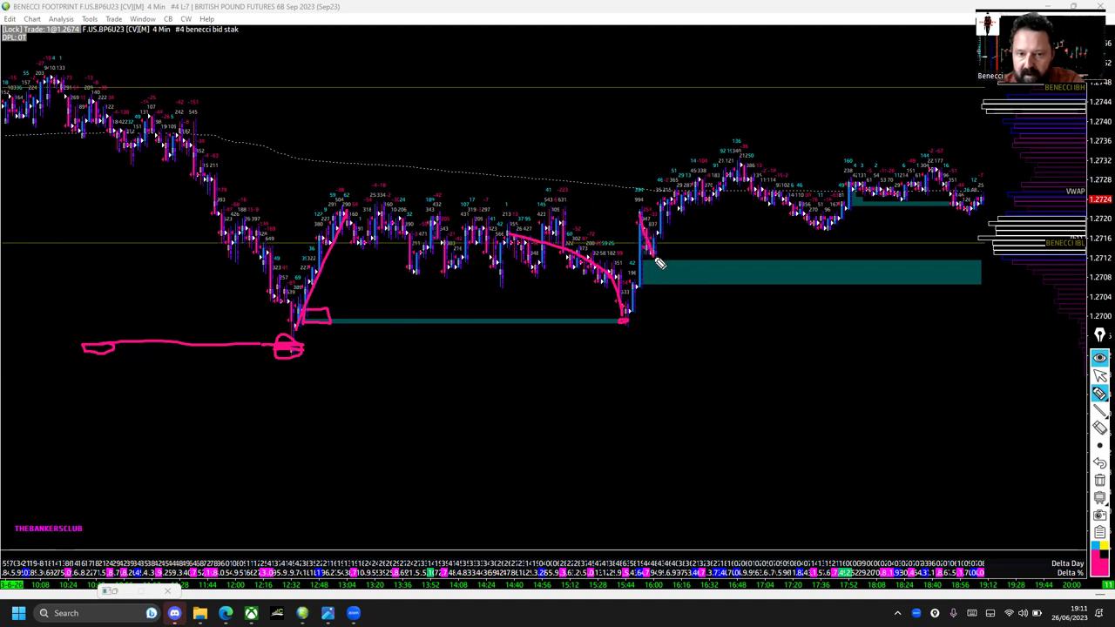
# Trace the swings above the large teal zone, highlight the consolidation around VWAP and project a rise to the upper white volume bars.
pyautogui.moveTo(649, 266)
pyautogui.mouseDown()
pyautogui.moveTo(692, 269)
pyautogui.moveTo(676, 240)
pyautogui.moveTo(740, 167)
pyautogui.moveTo(822, 225)
pyautogui.moveTo(849, 170)
pyautogui.moveTo(855, 201)
pyautogui.moveTo(894, 197)
pyautogui.moveTo(880, 173)
pyautogui.moveTo(903, 178)
pyautogui.moveTo(906, 199)
pyautogui.moveTo(850, 206)
pyautogui.mouseUp()
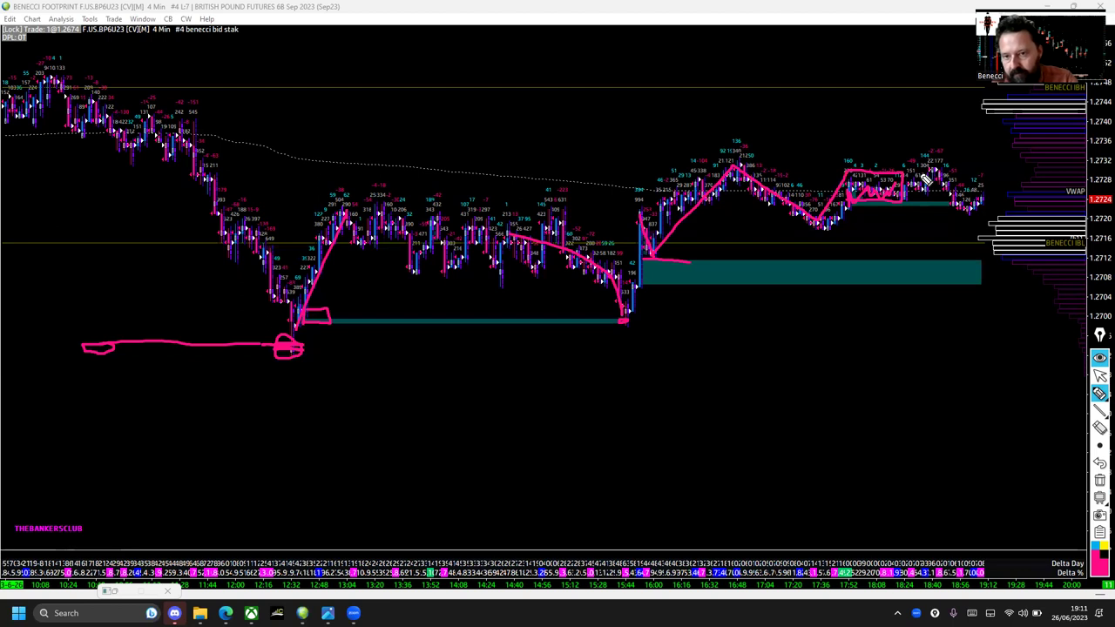
pyautogui.moveTo(932, 171)
pyautogui.mouseDown()
pyautogui.moveTo(969, 223)
pyautogui.moveTo(981, 203)
pyautogui.moveTo(1005, 216)
pyautogui.moveTo(992, 195)
pyautogui.moveTo(1008, 113)
pyautogui.mouseUp()
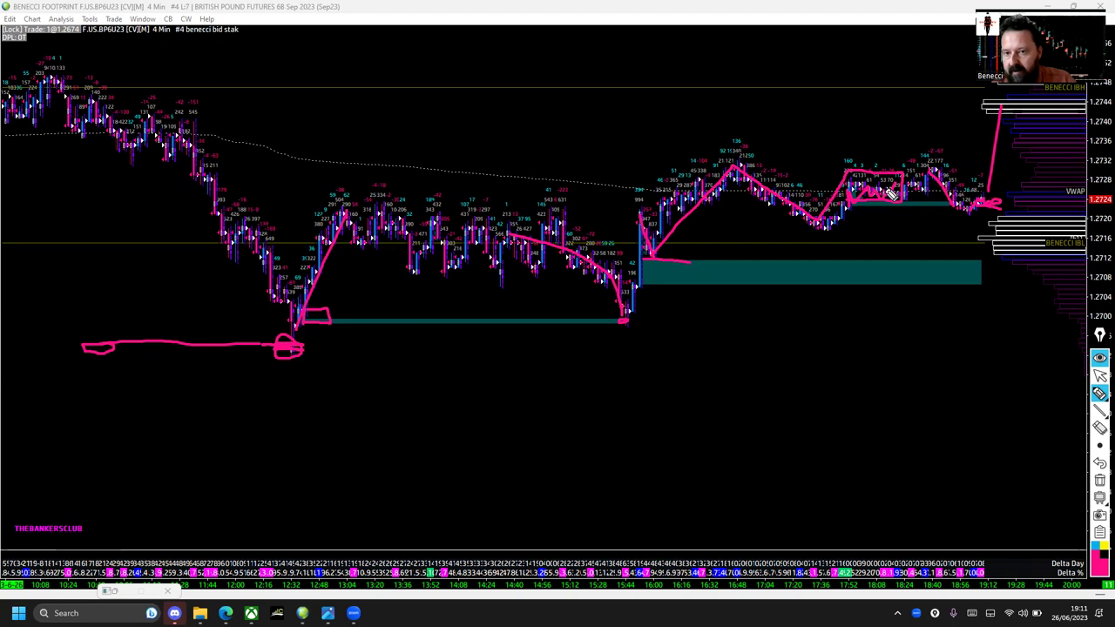
pyautogui.moveTo(946, 200)
pyautogui.mouseDown()
pyautogui.moveTo(974, 201)
pyautogui.moveTo(888, 192)
pyautogui.moveTo(944, 187)
pyautogui.mouseUp()
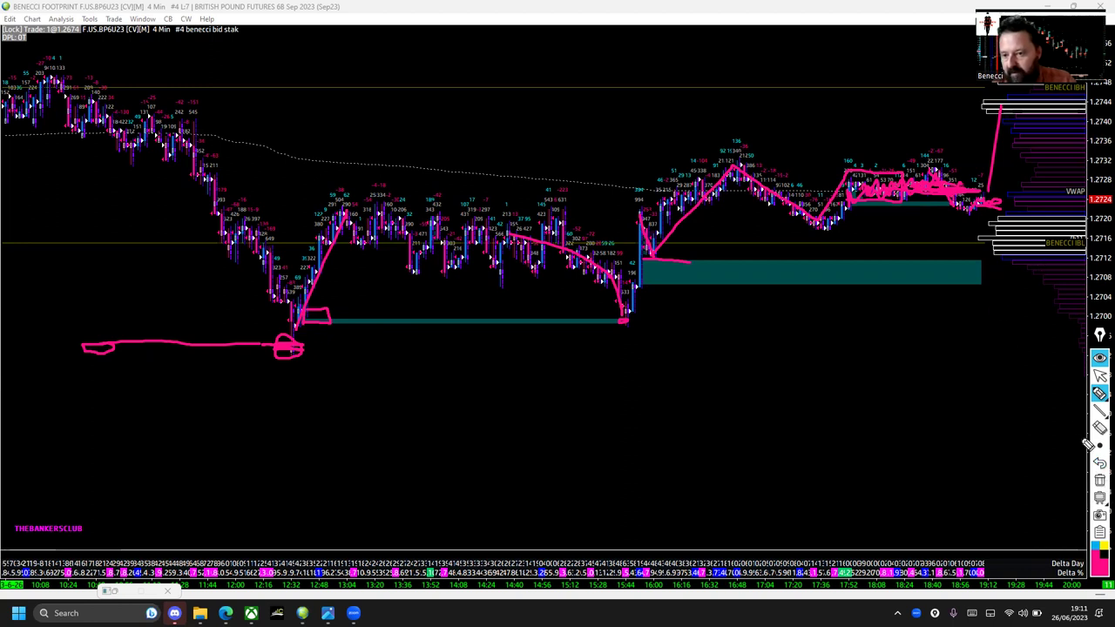
# Clear the drawings, draw a pink level through the session low and highlight the selling candles and drop leading into it.
pyautogui.click(1099, 480)
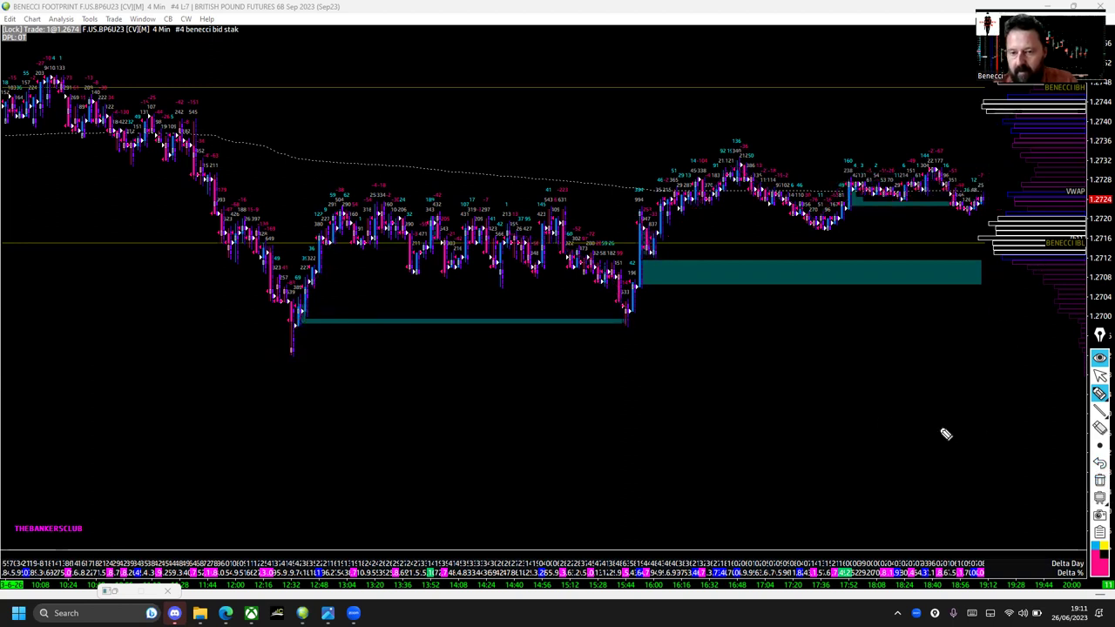
pyautogui.click(1100, 374)
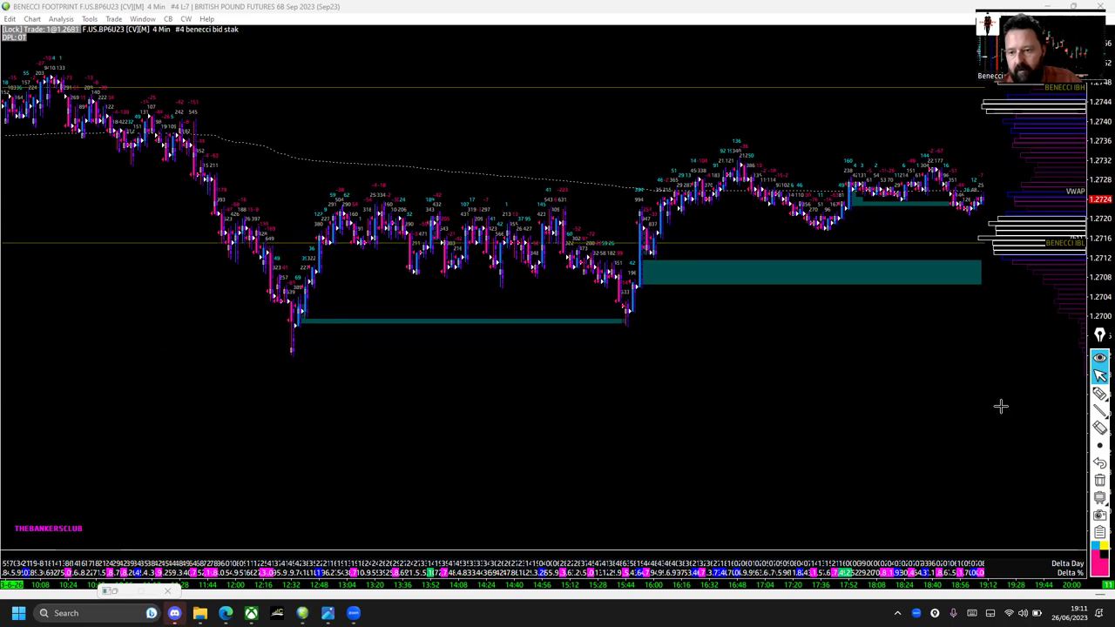
pyautogui.click(1100, 393)
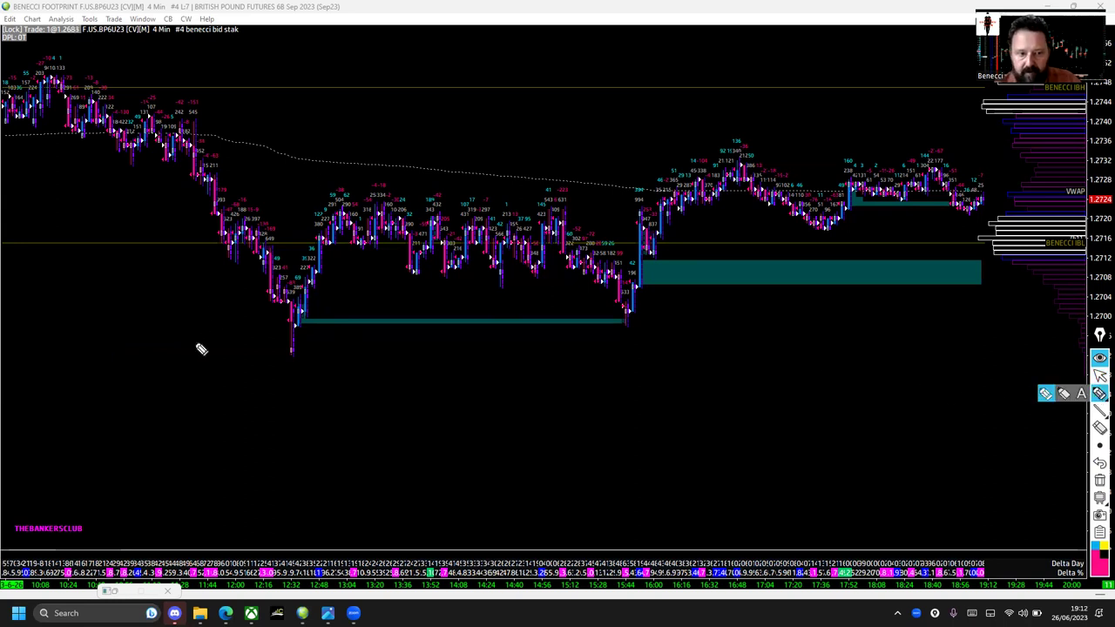
pyautogui.moveTo(200, 348); pyautogui.dragTo(406, 351)
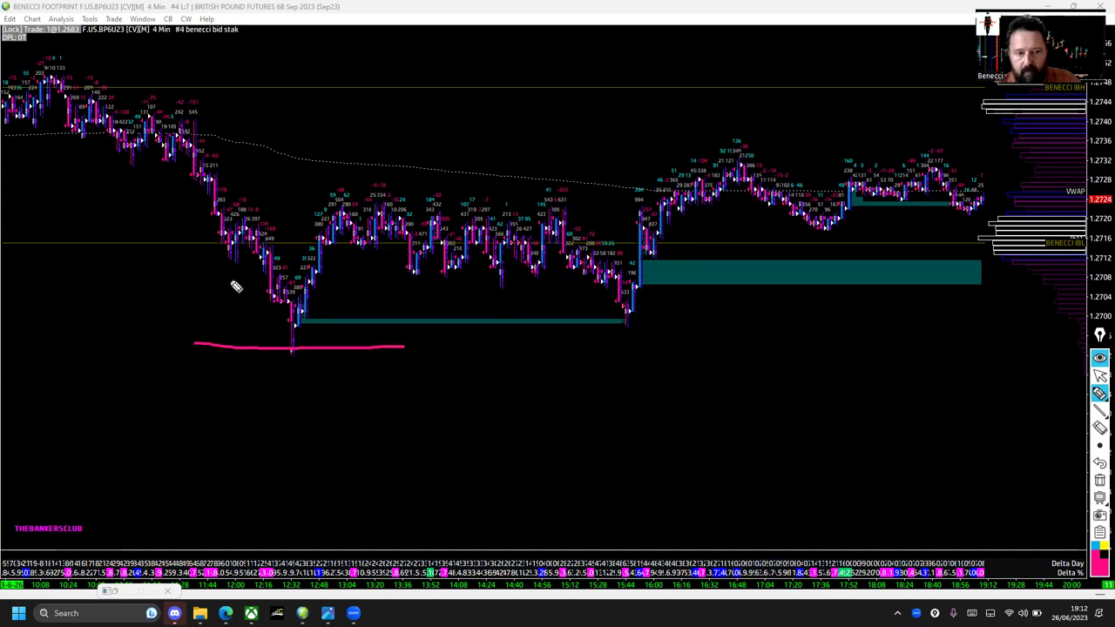
pyautogui.moveTo(234, 284); pyautogui.dragTo(269, 324)
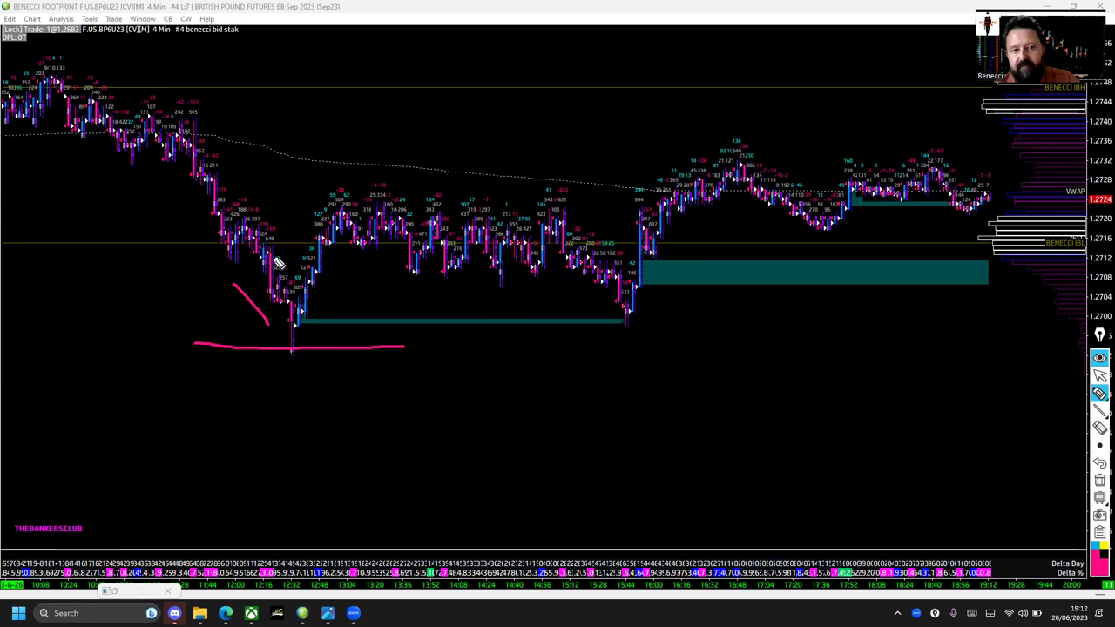
pyautogui.moveTo(271, 264)
pyautogui.mouseDown()
pyautogui.moveTo(281, 287)
pyautogui.moveTo(265, 296)
pyautogui.moveTo(288, 287)
pyautogui.moveTo(268, 292)
pyautogui.moveTo(270, 270)
pyautogui.moveTo(291, 333)
pyautogui.mouseUp()
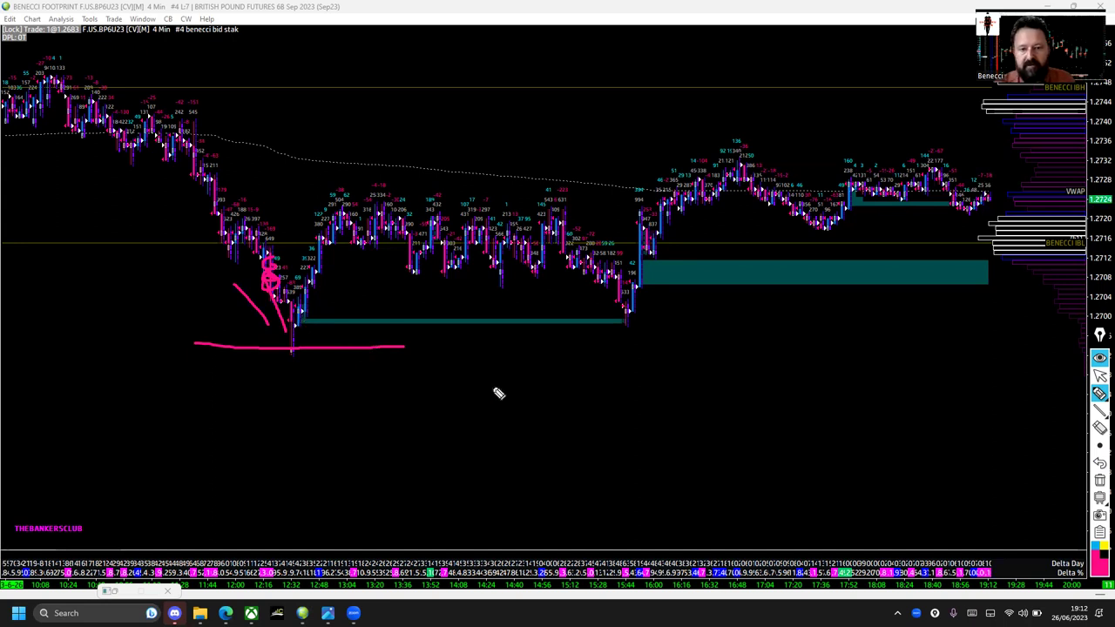
# Clear the marks, circle and underline the second low at the end of the narrow teal zone and trace the rally from it.
pyautogui.moveTo(1100, 411)
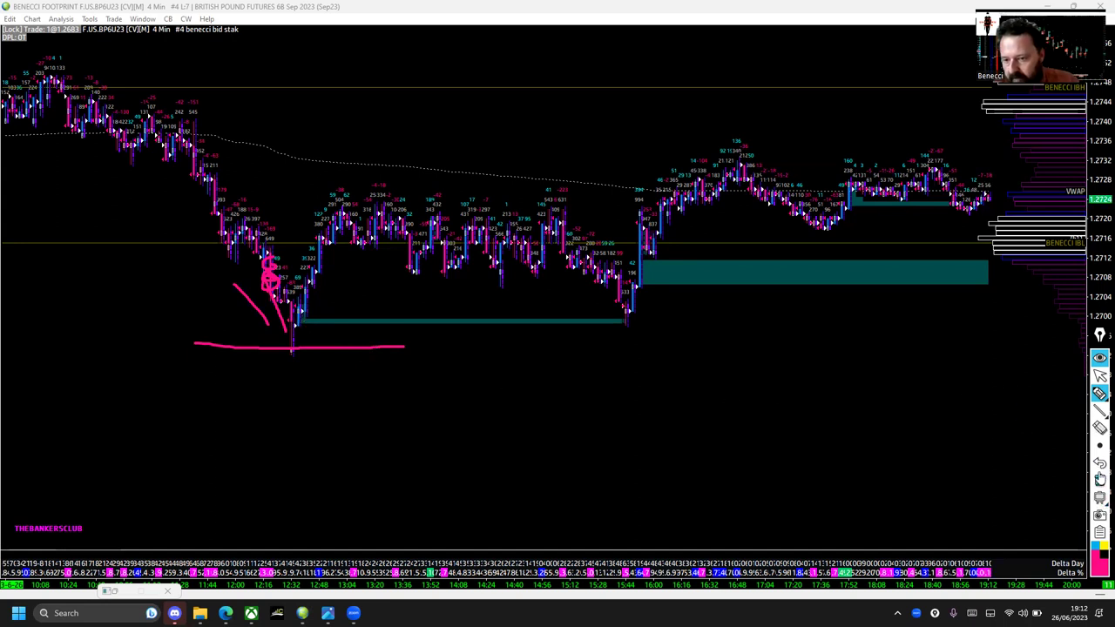
pyautogui.click(1100, 481)
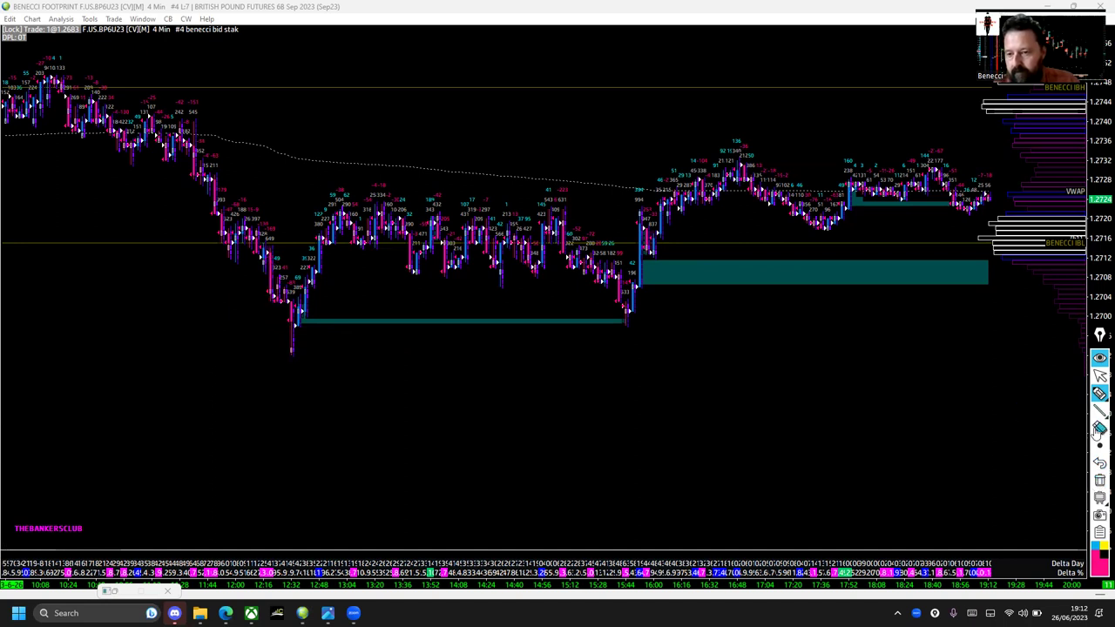
pyautogui.click(1099, 375)
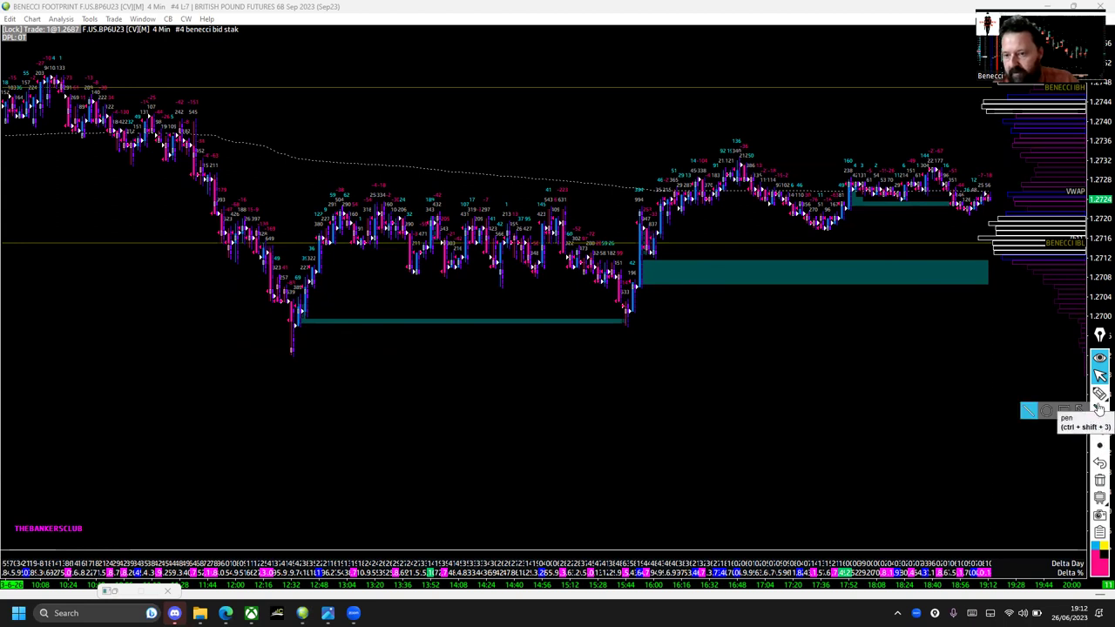
pyautogui.click(1100, 394)
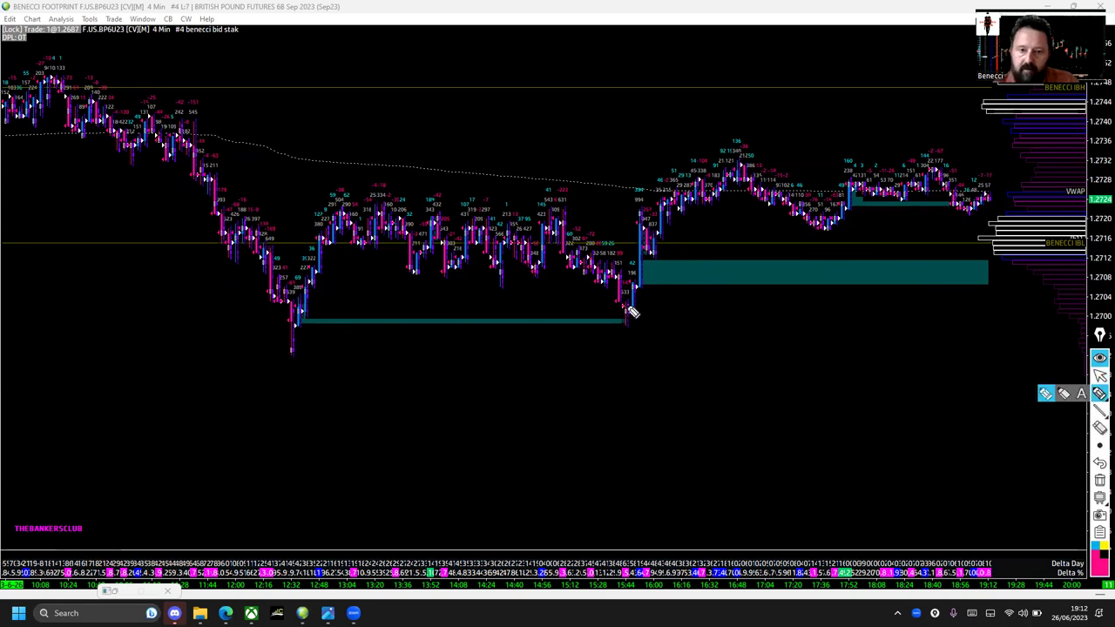
pyautogui.moveTo(633, 312)
pyautogui.mouseDown()
pyautogui.moveTo(619, 302)
pyautogui.moveTo(619, 332)
pyautogui.moveTo(639, 318)
pyautogui.mouseUp()
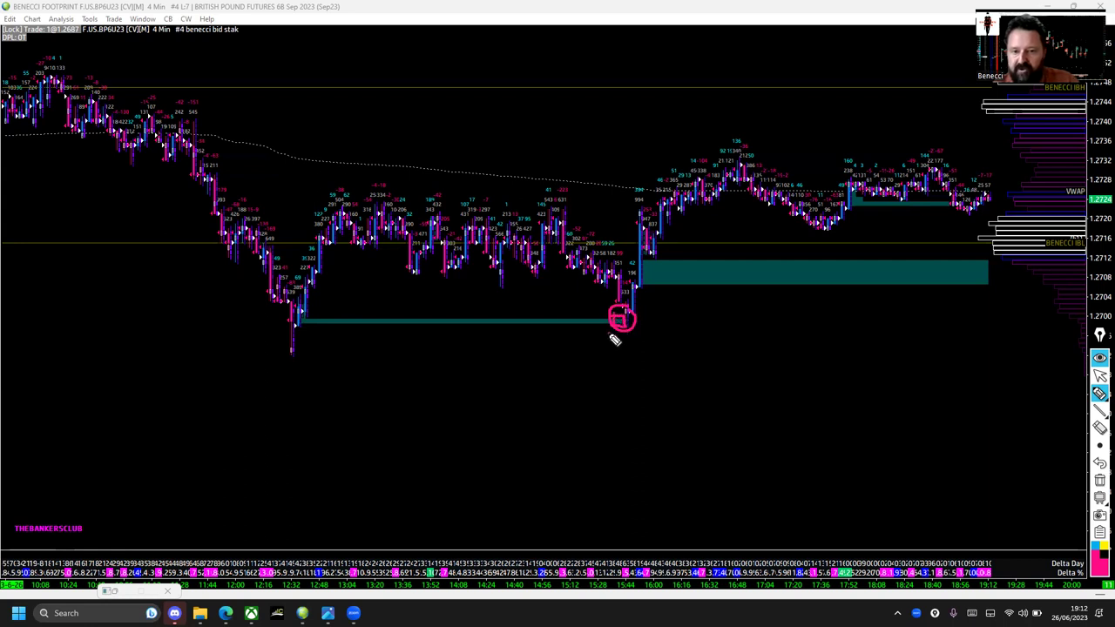
pyautogui.moveTo(614, 338)
pyautogui.mouseDown()
pyautogui.moveTo(649, 340)
pyautogui.moveTo(658, 209)
pyautogui.mouseUp()
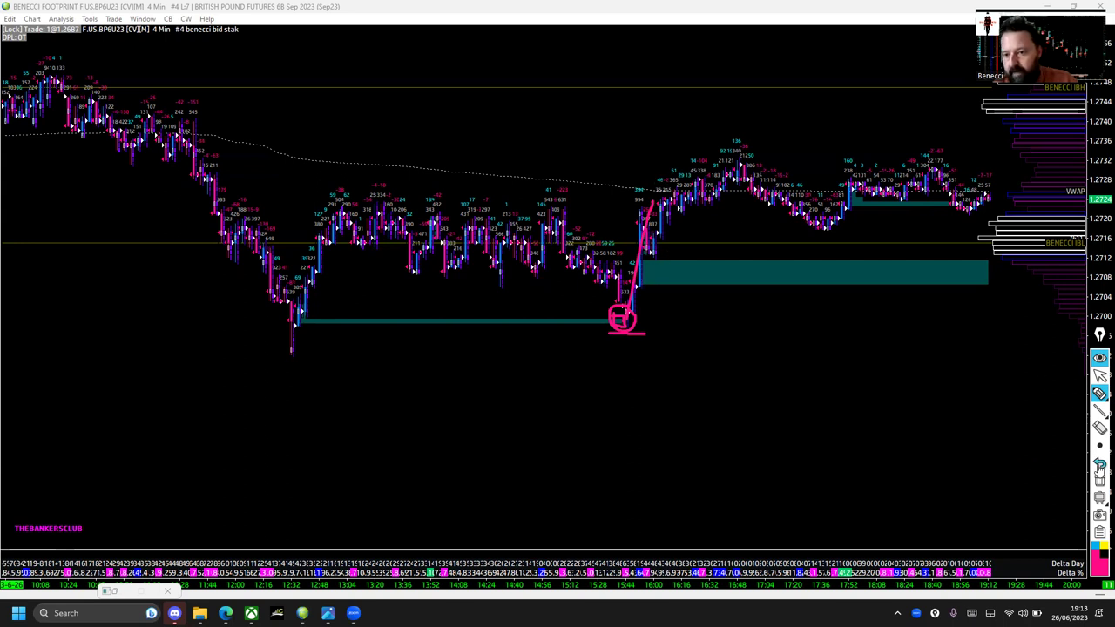
# Clear the drawings, box the first rebound candle at the narrow teal zone, trace its rise and circle the large teal zone's start.
pyautogui.click(1099, 478)
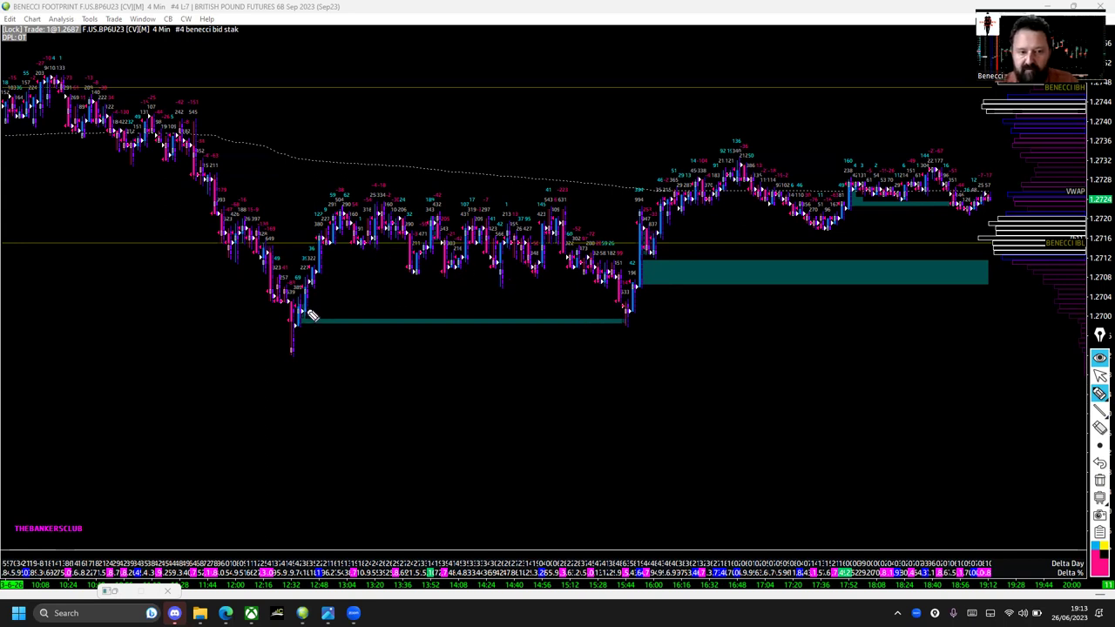
pyautogui.moveTo(305, 314); pyautogui.dragTo(331, 262)
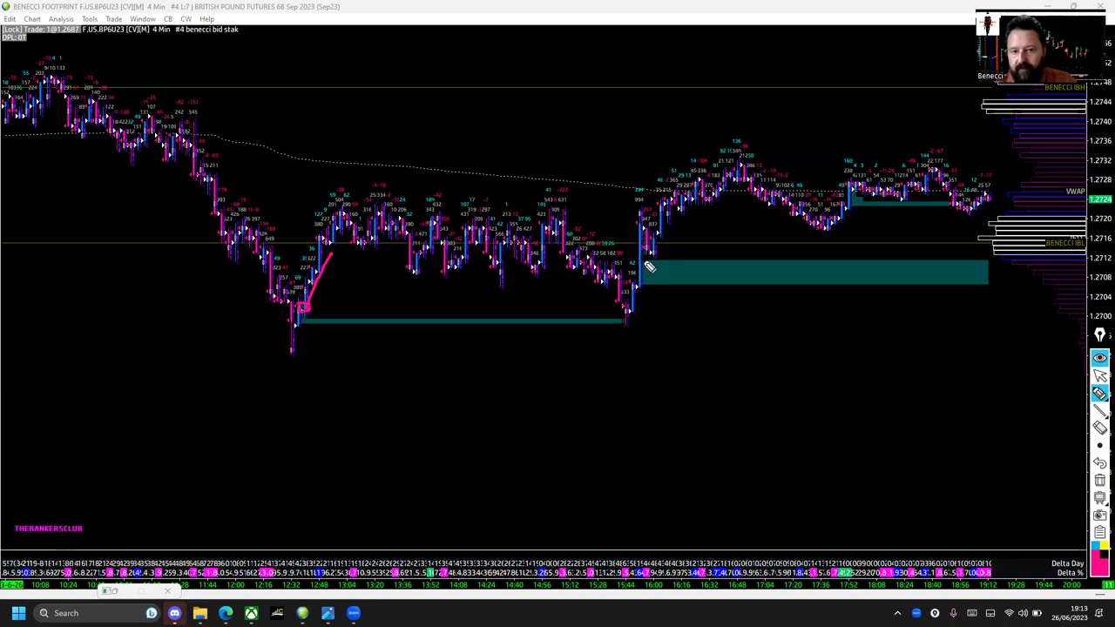
pyautogui.moveTo(643, 267)
pyautogui.mouseDown()
pyautogui.moveTo(652, 291)
pyautogui.moveTo(635, 275)
pyautogui.mouseUp()
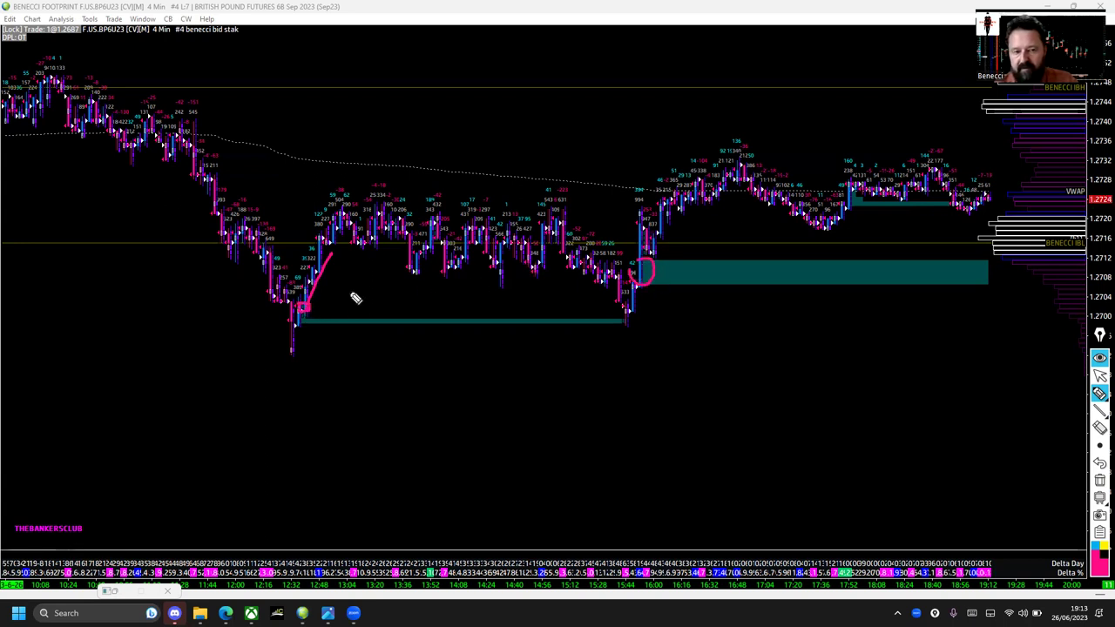
# Underline the session low, mark the rebound high, and trace the decline into the second low and the rally from it.
pyautogui.moveTo(299, 348)
pyautogui.mouseDown()
pyautogui.moveTo(288, 348)
pyautogui.moveTo(316, 353)
pyautogui.moveTo(305, 353)
pyautogui.mouseUp()
pyautogui.moveTo(305, 221); pyautogui.dragTo(356, 218)
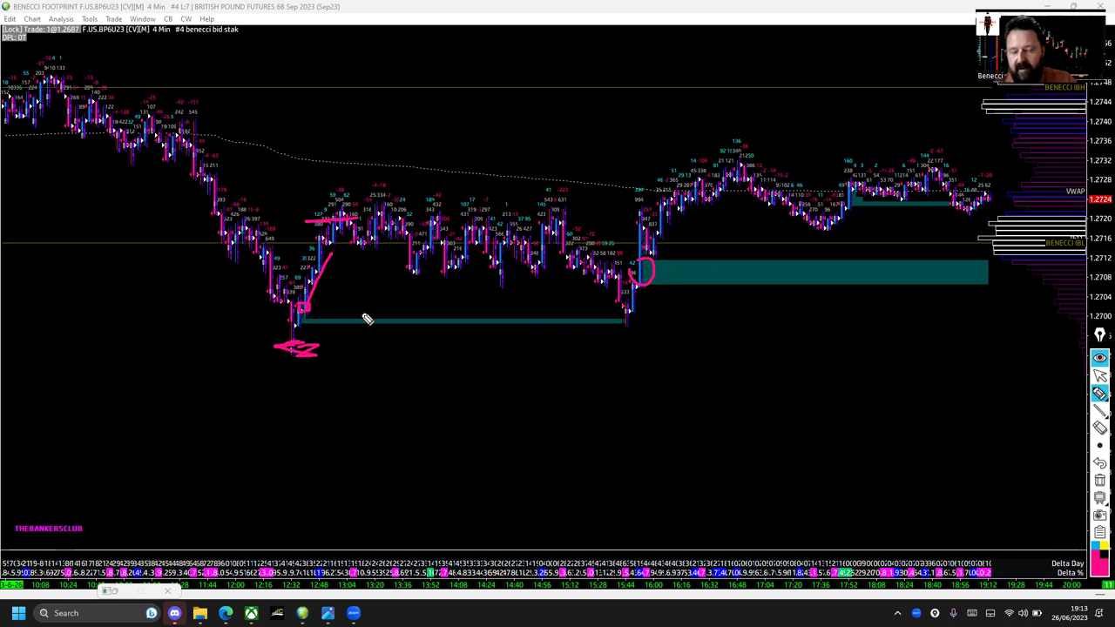
pyautogui.moveTo(515, 241); pyautogui.dragTo(609, 308)
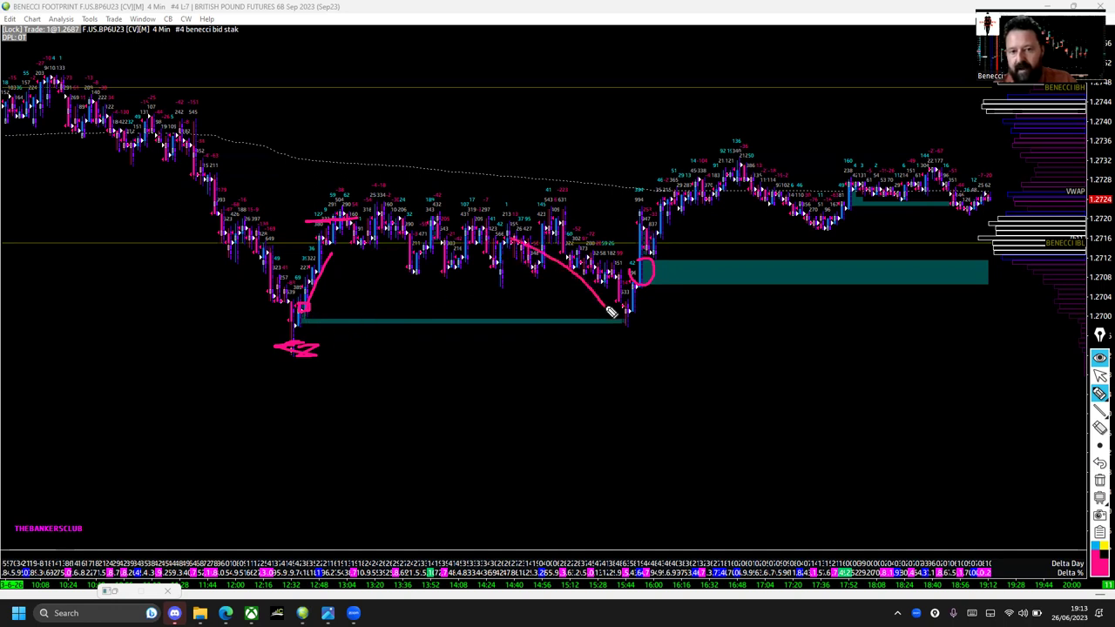
pyautogui.moveTo(485, 253)
pyautogui.mouseDown()
pyautogui.moveTo(521, 255)
pyautogui.moveTo(633, 307)
pyautogui.mouseUp()
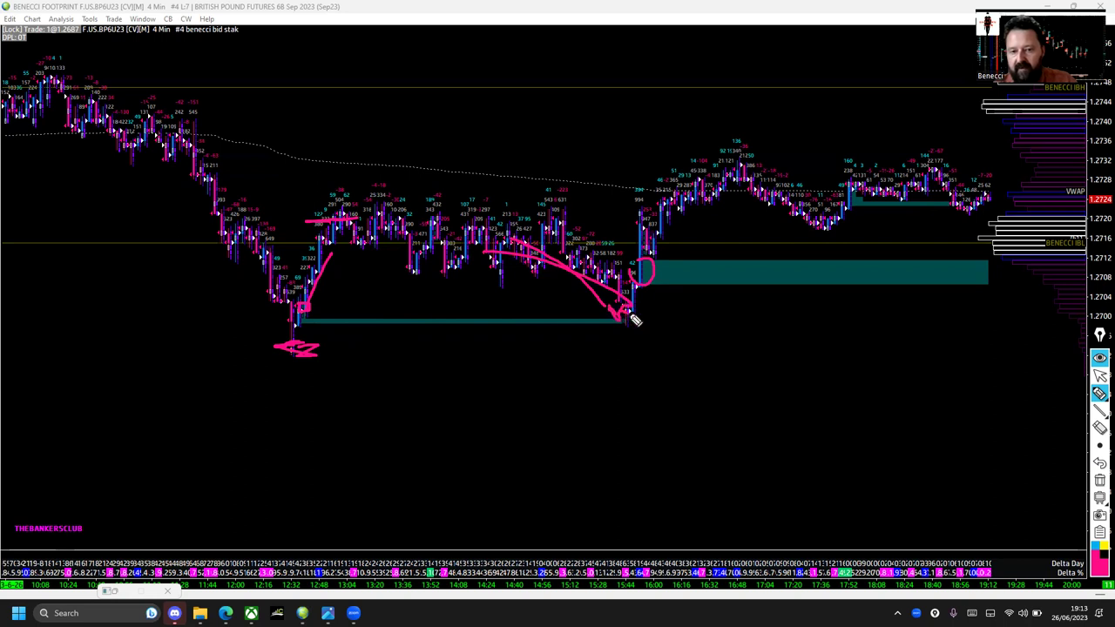
pyautogui.moveTo(640, 323); pyautogui.dragTo(680, 205)
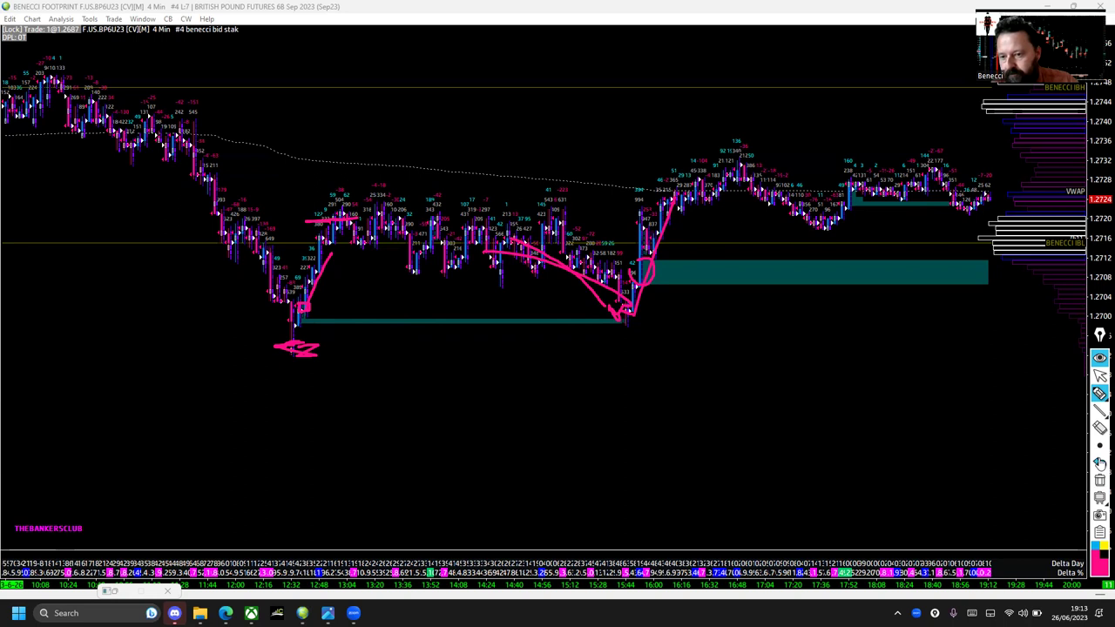
# Clear the drawings and enlarge the 4-minute footprint candles around the 12:32 session low.
pyautogui.click(1100, 480)
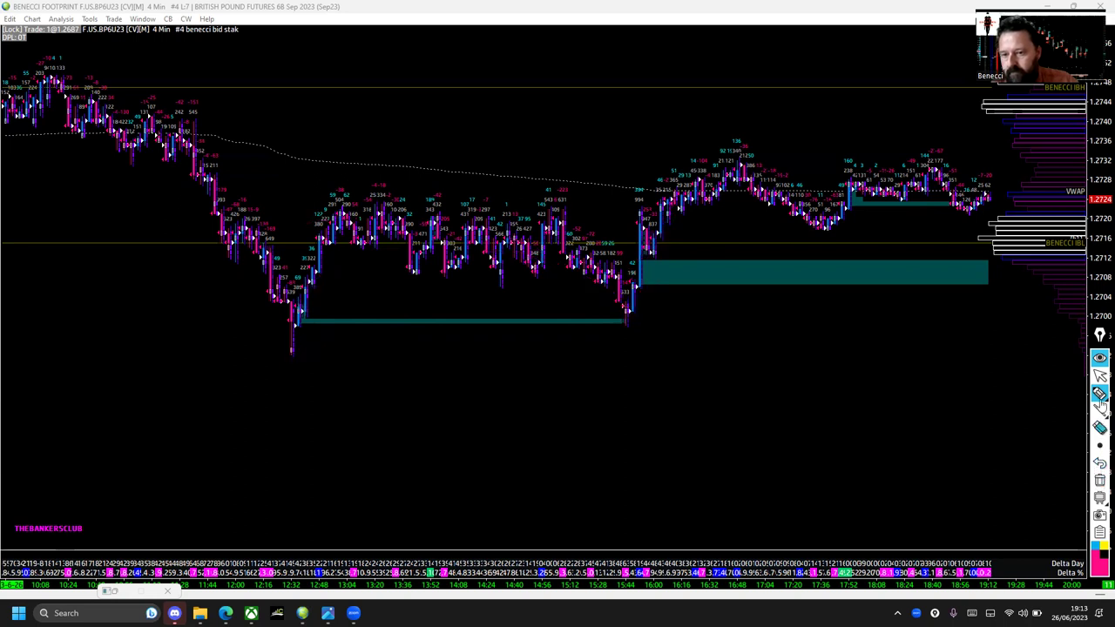
pyautogui.click(1100, 376)
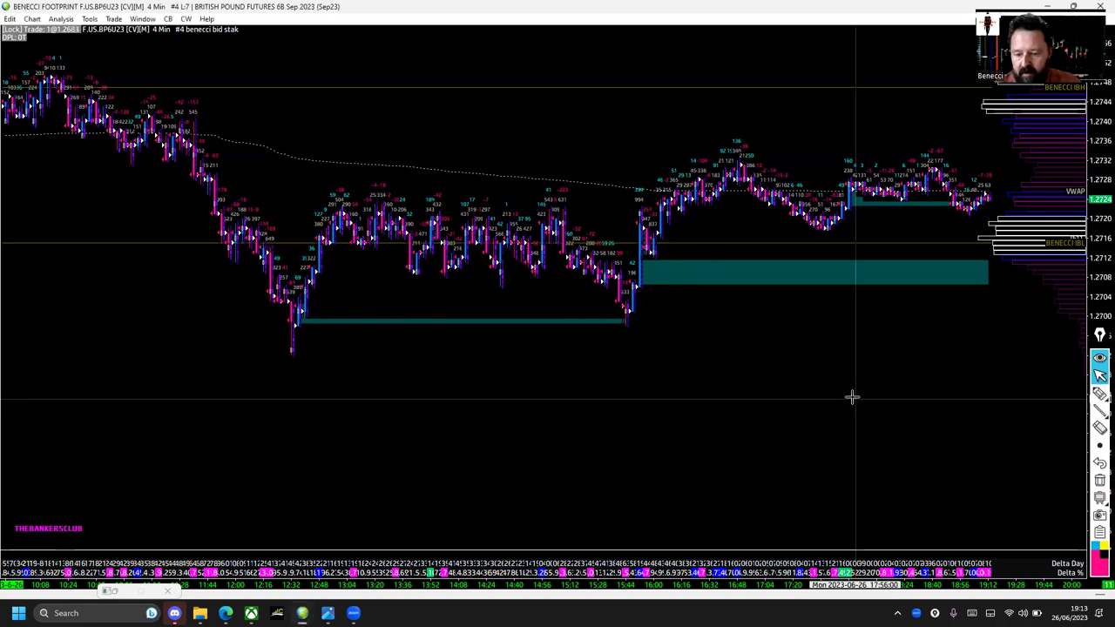
pyautogui.scroll(2, 852, 397)
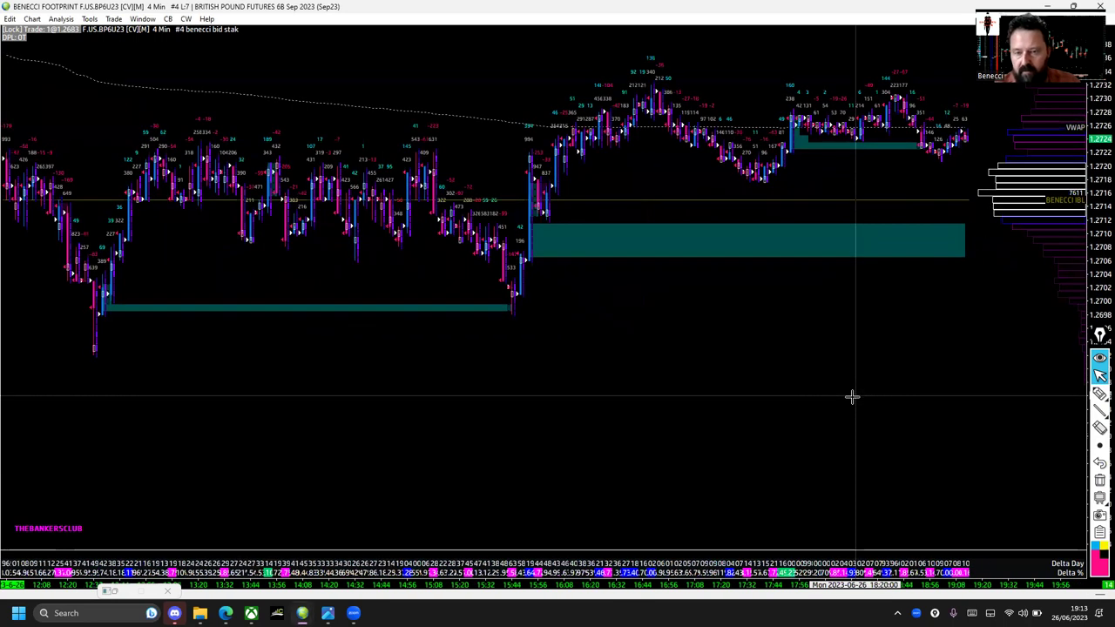
pyautogui.scroll(4, 852, 397)
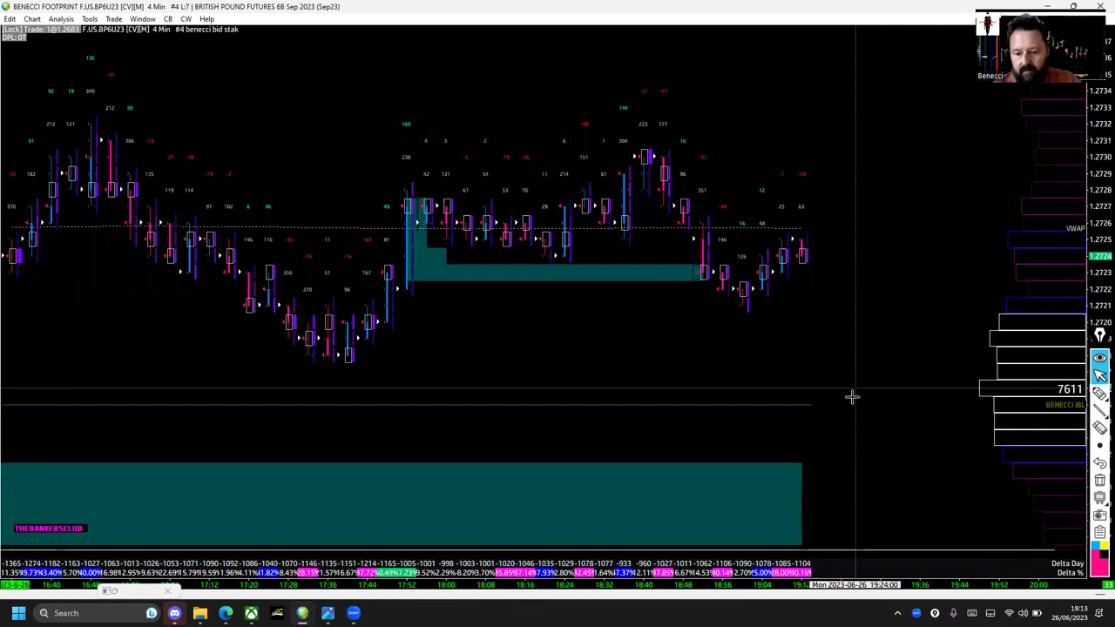
pyautogui.hscroll(-2, 852, 397)
pyautogui.hscroll(-10, 852, 397)
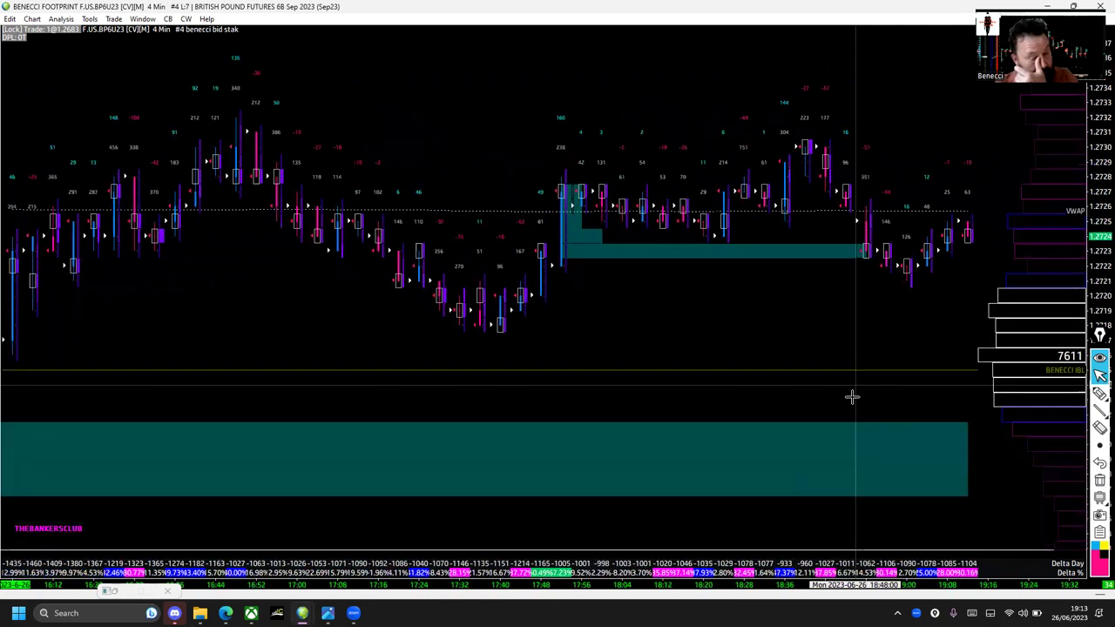
pyautogui.hscroll(-3, 852, 397)
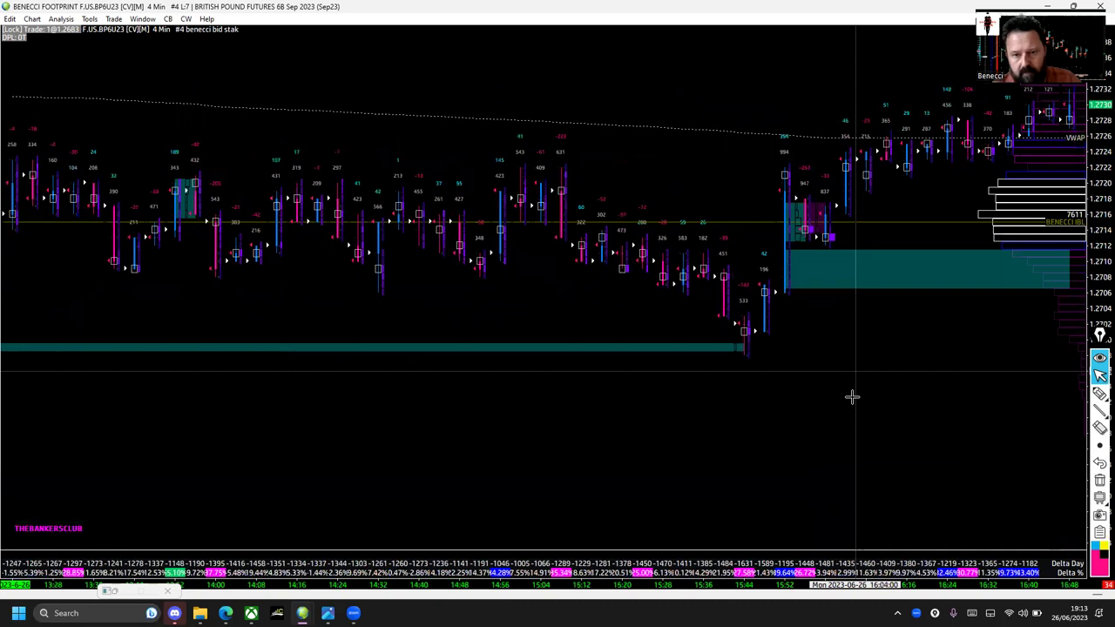
pyautogui.hscroll(-9, 852, 398)
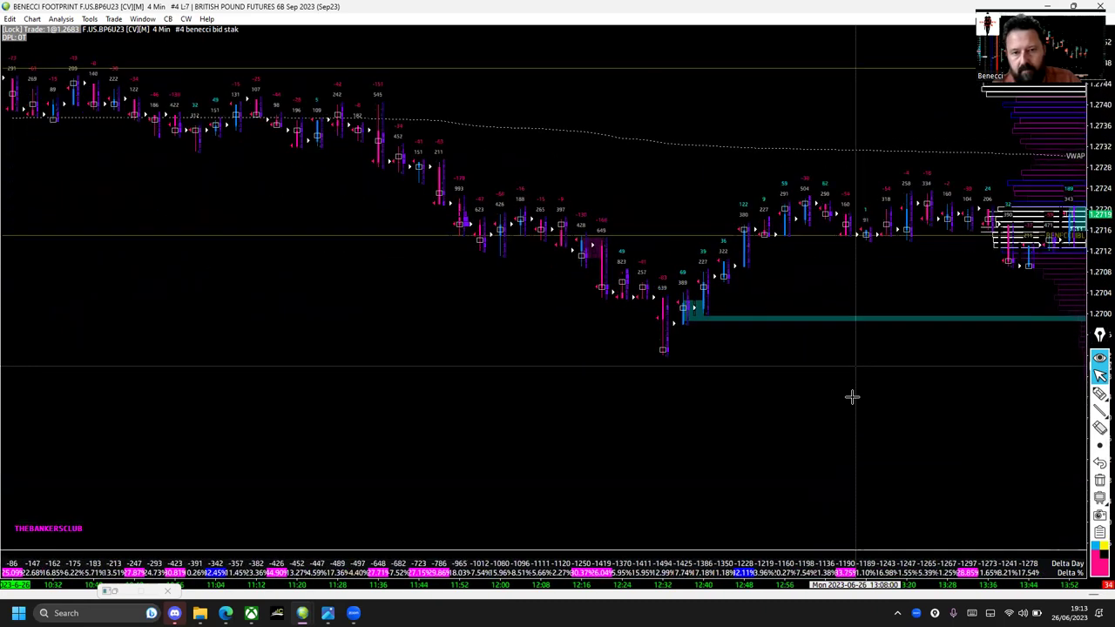
pyautogui.hscroll(-4, 853, 397)
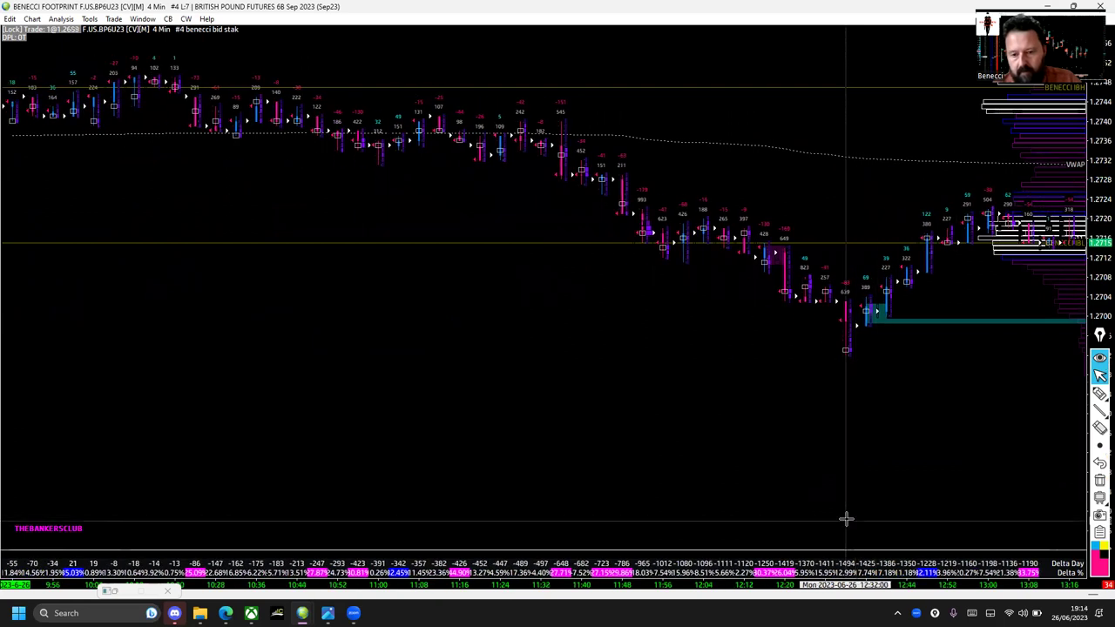
pyautogui.moveTo(834, 575); pyautogui.dragTo(543, 570)
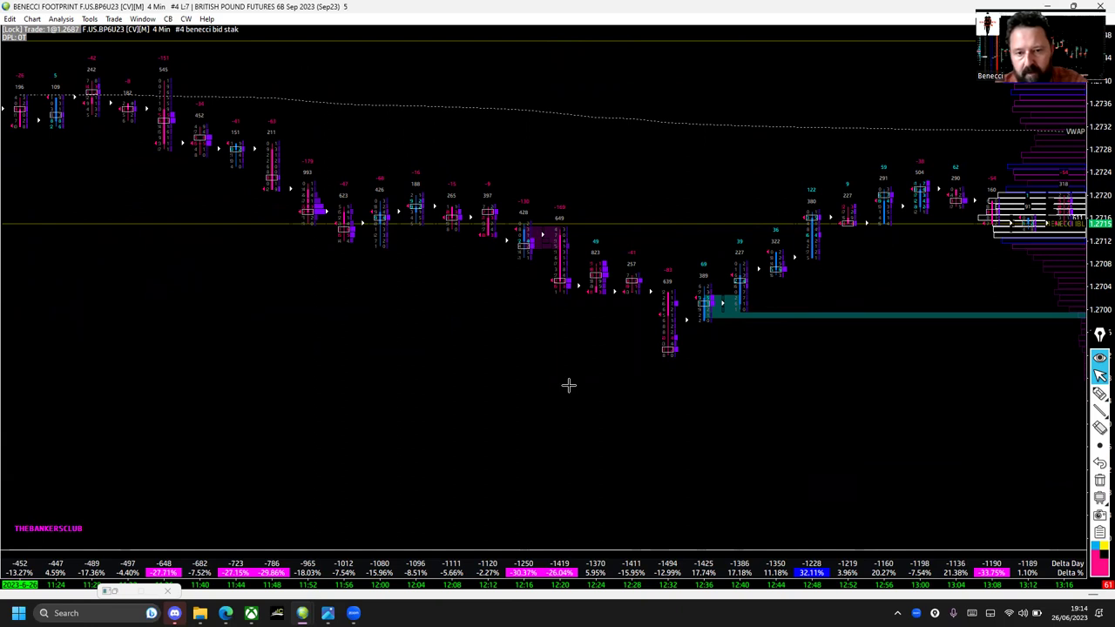
# Switch the footprint chart to 5-minute bars and widen the bar spacing around the session low.
pyautogui.press('5')
pyautogui.press('Return')
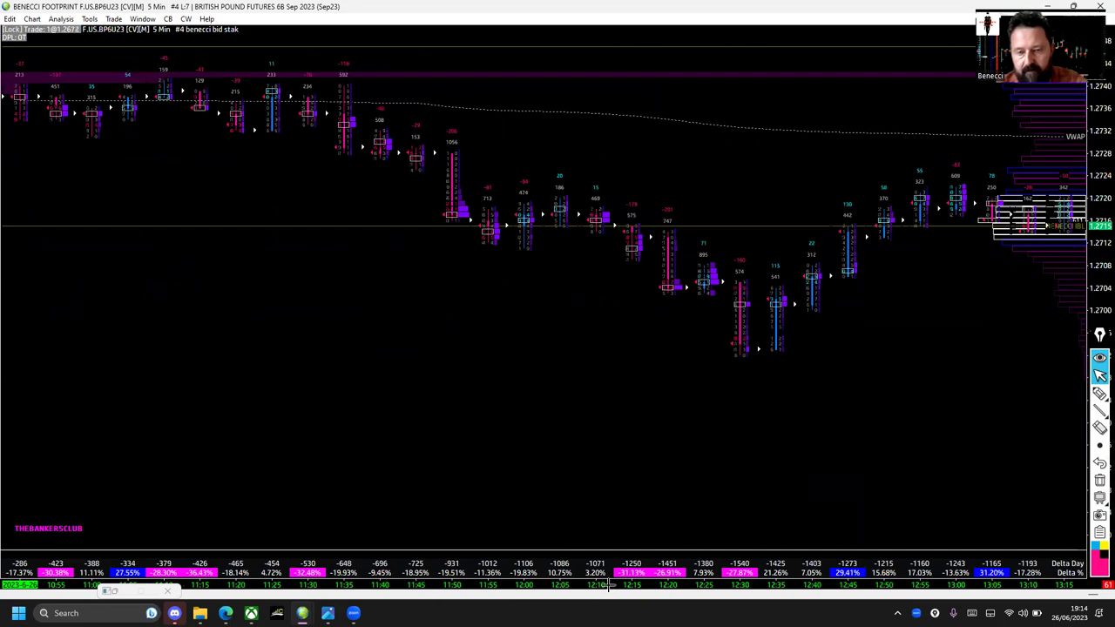
pyautogui.moveTo(608, 586); pyautogui.dragTo(602, 538)
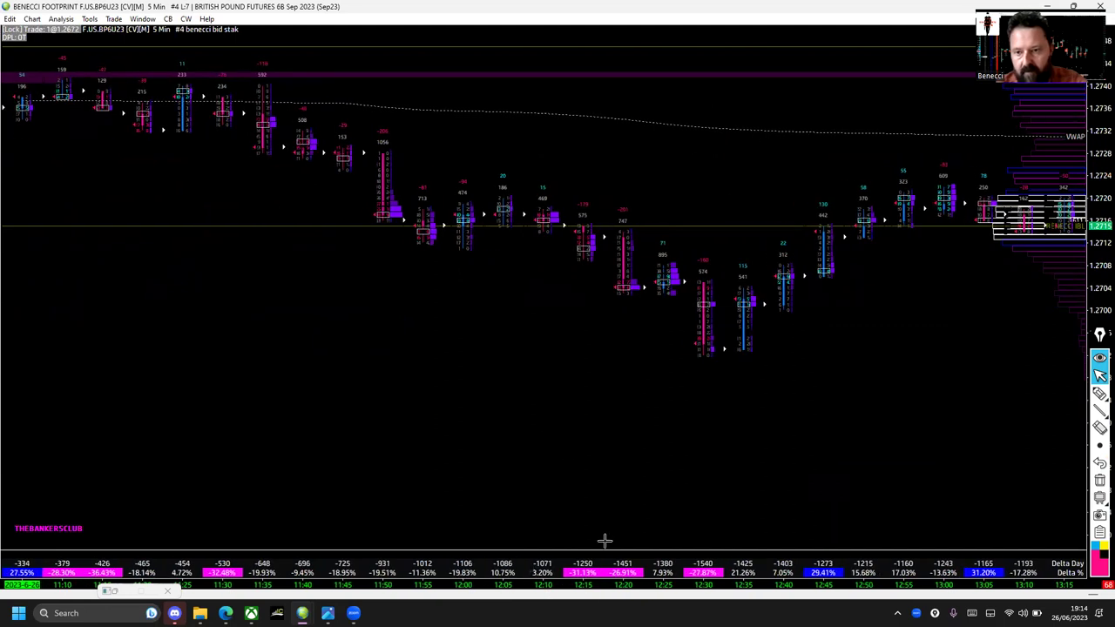
# Circle the delta values above the 12:15 and 12:20 selling candles and mark the BENECCI IBL level in pink.
pyautogui.click(1100, 393)
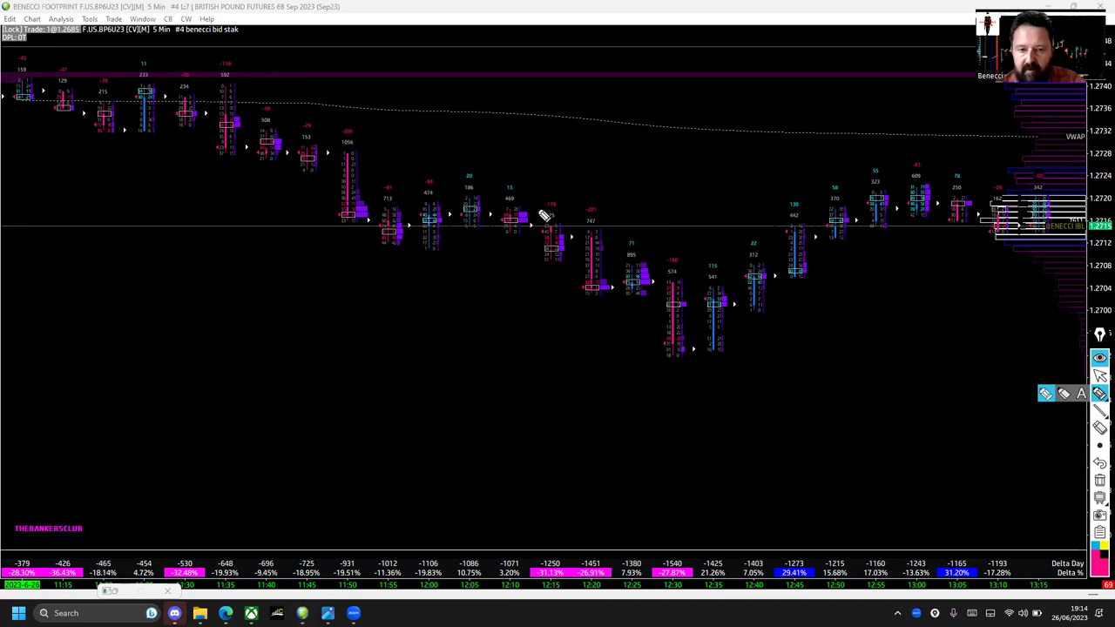
pyautogui.moveTo(542, 216)
pyautogui.mouseDown()
pyautogui.moveTo(561, 237)
pyautogui.moveTo(568, 209)
pyautogui.moveTo(536, 205)
pyautogui.moveTo(563, 228)
pyautogui.moveTo(595, 186)
pyautogui.moveTo(575, 188)
pyautogui.mouseUp()
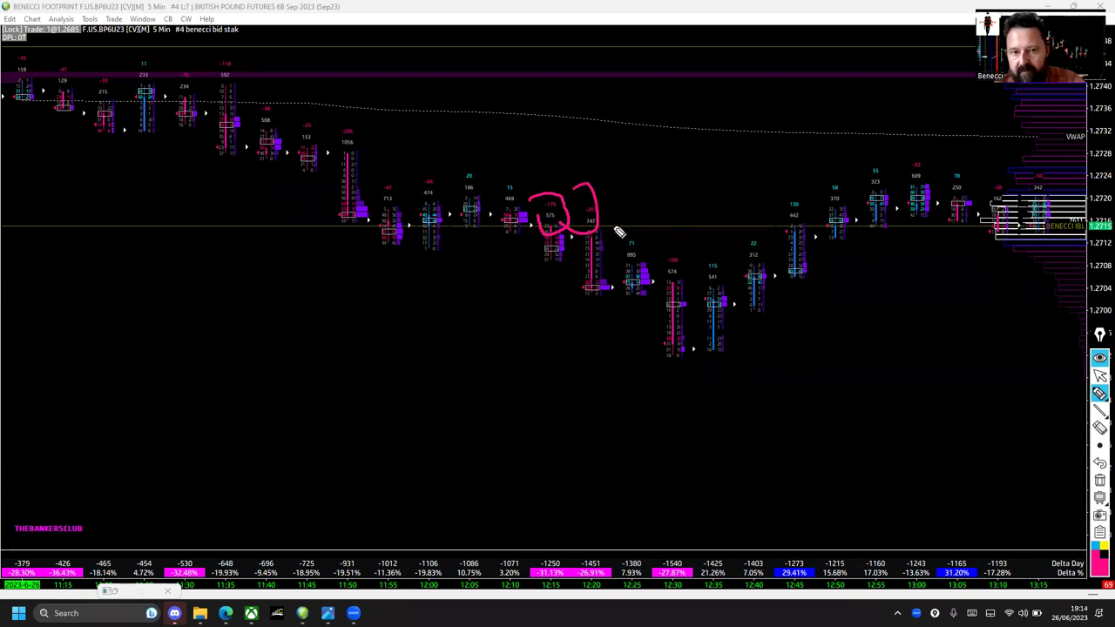
pyautogui.moveTo(595, 228); pyautogui.dragTo(685, 229)
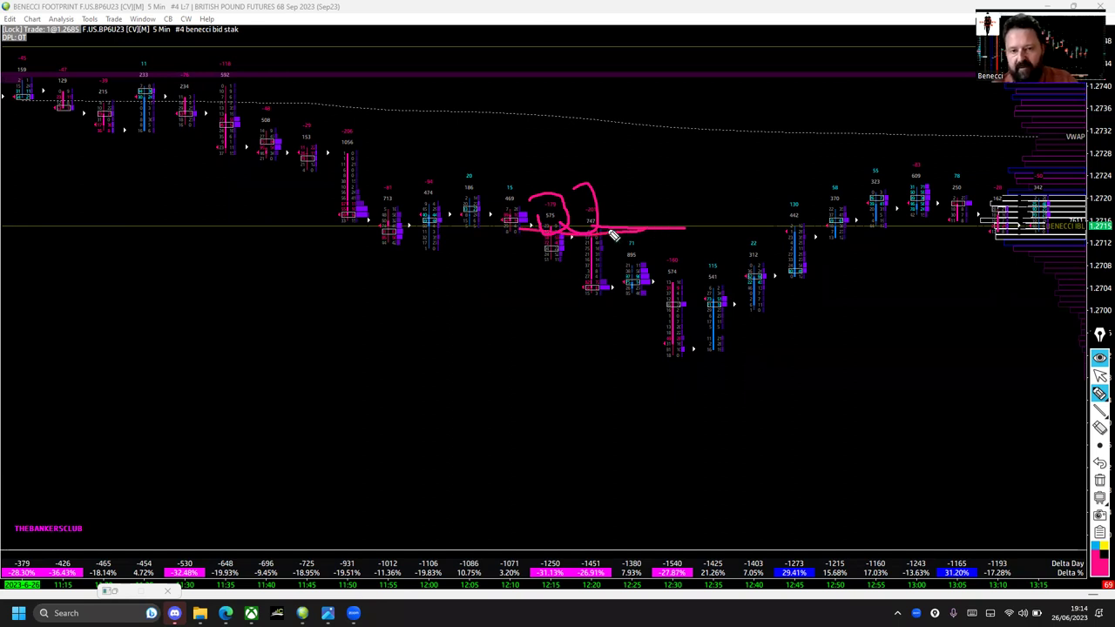
pyautogui.moveTo(279, 232)
pyautogui.mouseDown()
pyautogui.moveTo(341, 231)
pyautogui.moveTo(275, 228)
pyautogui.mouseUp()
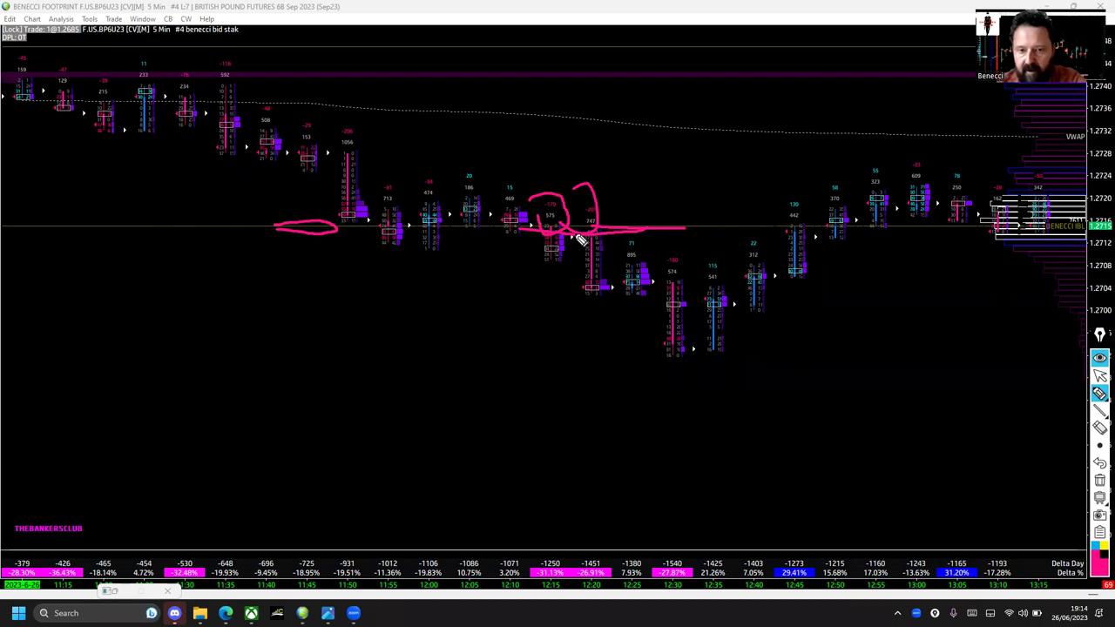
# Trace the drop from the BENECCI IBL line toward the session low and outline the low's price level.
pyautogui.moveTo(580, 242)
pyautogui.mouseDown()
pyautogui.moveTo(589, 271)
pyautogui.moveTo(635, 286)
pyautogui.moveTo(657, 328)
pyautogui.mouseUp()
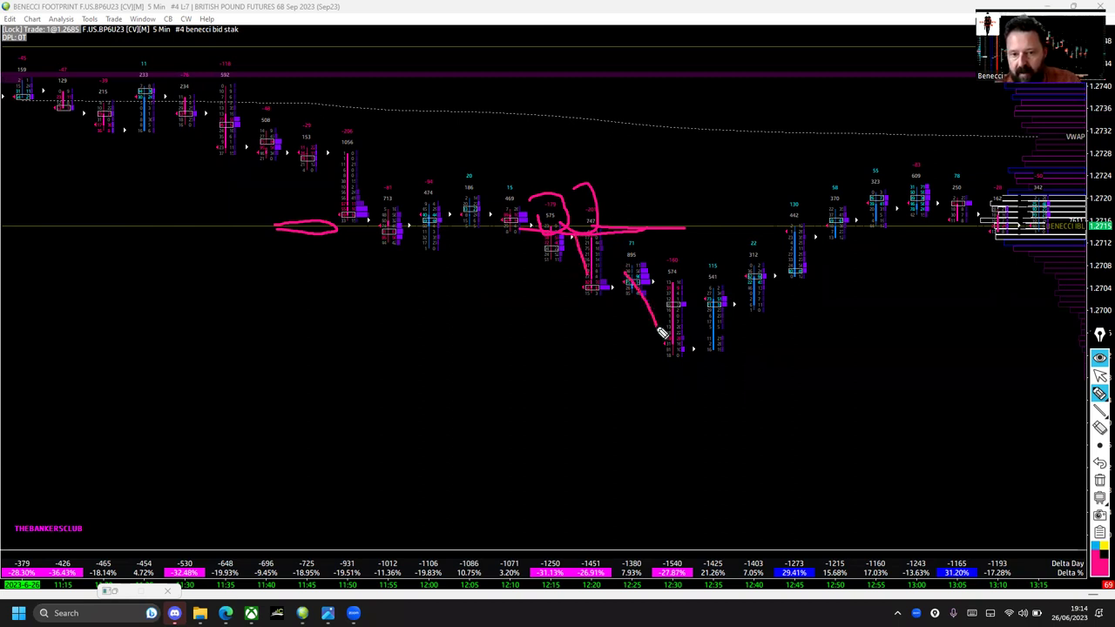
pyautogui.moveTo(571, 356)
pyautogui.mouseDown()
pyautogui.moveTo(727, 348)
pyautogui.moveTo(756, 358)
pyautogui.moveTo(584, 364)
pyautogui.mouseUp()
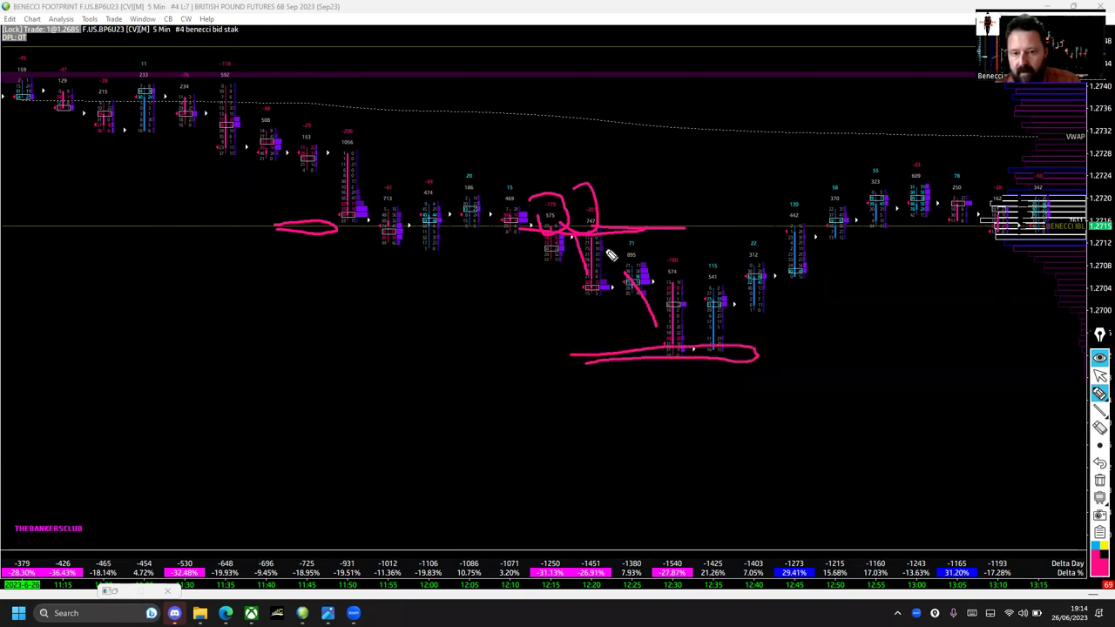
pyautogui.moveTo(579, 230); pyautogui.dragTo(640, 310)
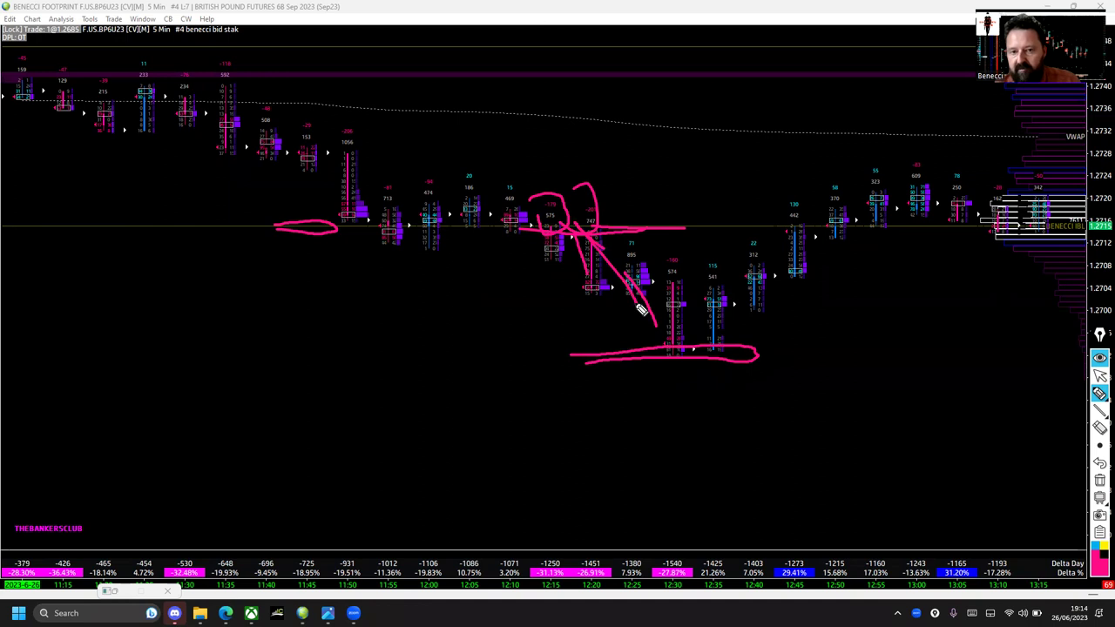
# Clear the drawings and switch the footprint chart to 2-minute bars.
pyautogui.click(1100, 480)
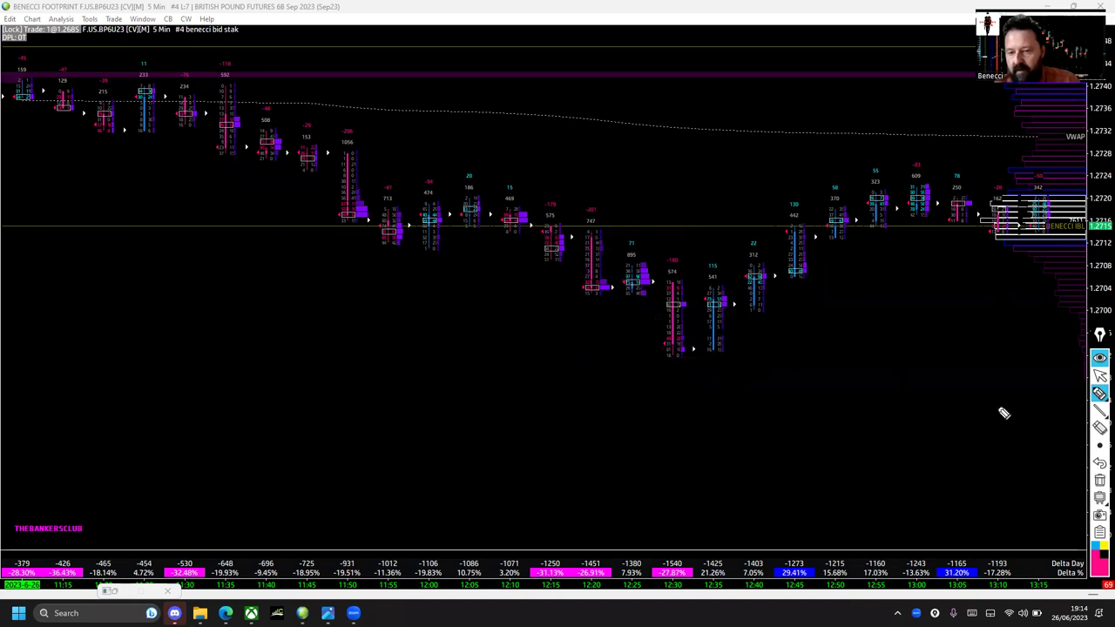
pyautogui.click(1099, 375)
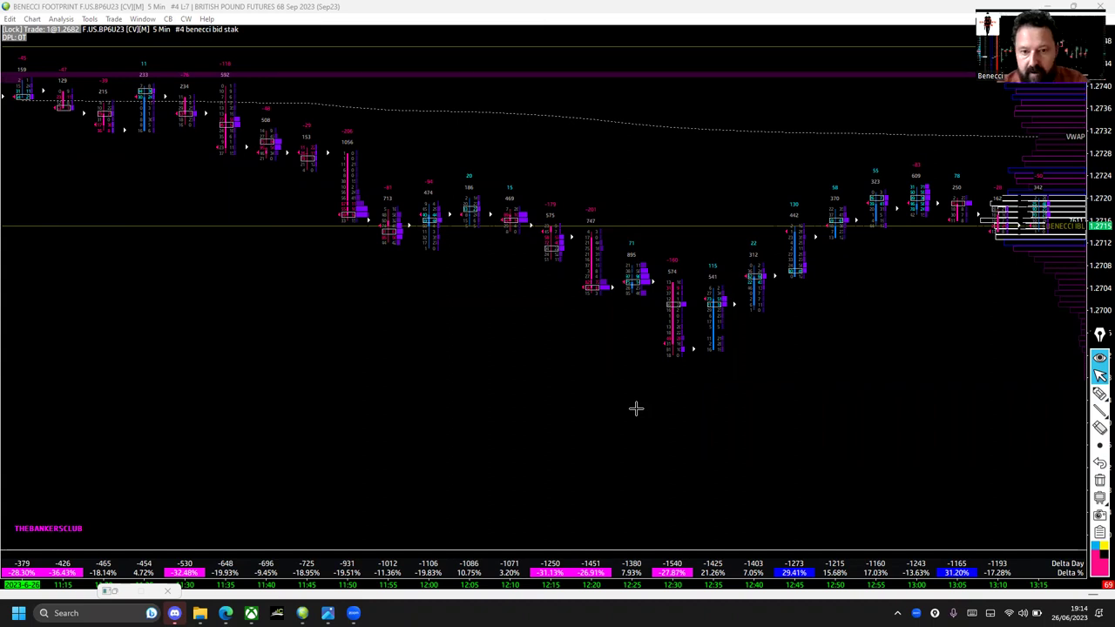
pyautogui.press('2')
pyautogui.press('Return')
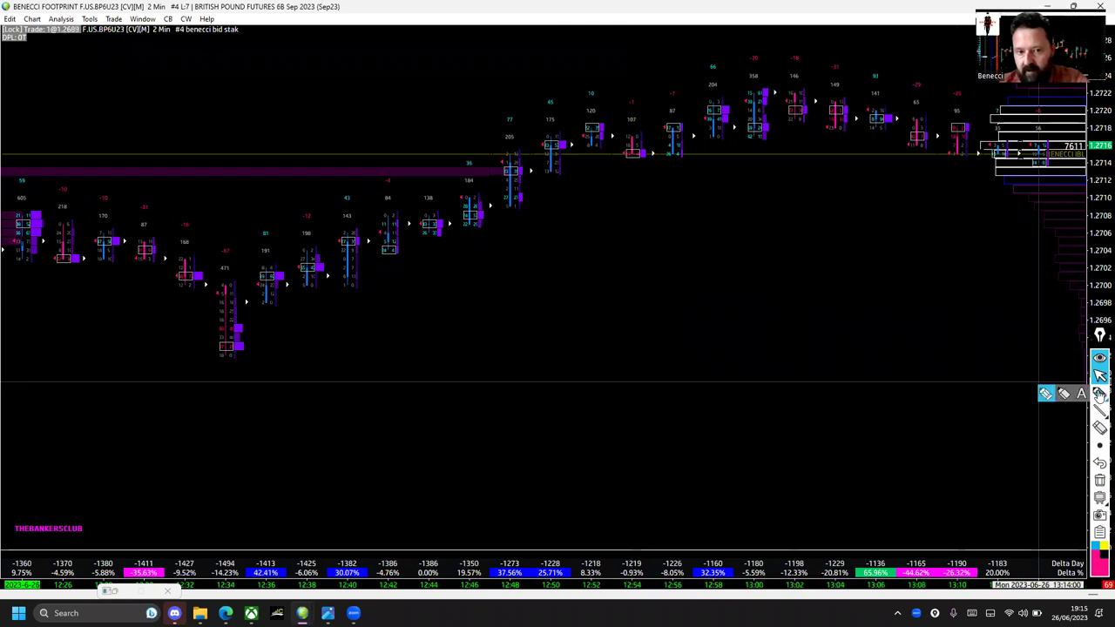
# Circle the 12:34 session-low candle and the high-volume node at its base, and trace the rebound from it.
pyautogui.click(1100, 394)
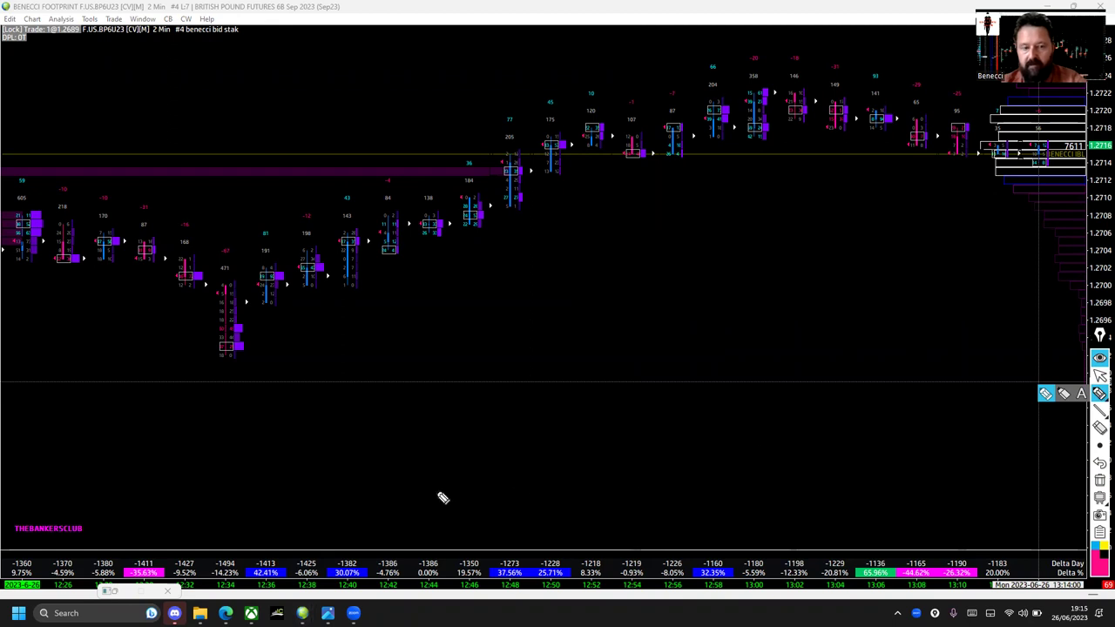
pyautogui.moveTo(193, 302)
pyautogui.mouseDown()
pyautogui.moveTo(269, 376)
pyautogui.moveTo(256, 269)
pyautogui.moveTo(177, 291)
pyautogui.moveTo(217, 305)
pyautogui.moveTo(206, 366)
pyautogui.moveTo(257, 330)
pyautogui.moveTo(242, 308)
pyautogui.moveTo(224, 323)
pyautogui.moveTo(241, 355)
pyautogui.moveTo(219, 358)
pyautogui.moveTo(300, 272)
pyautogui.mouseUp()
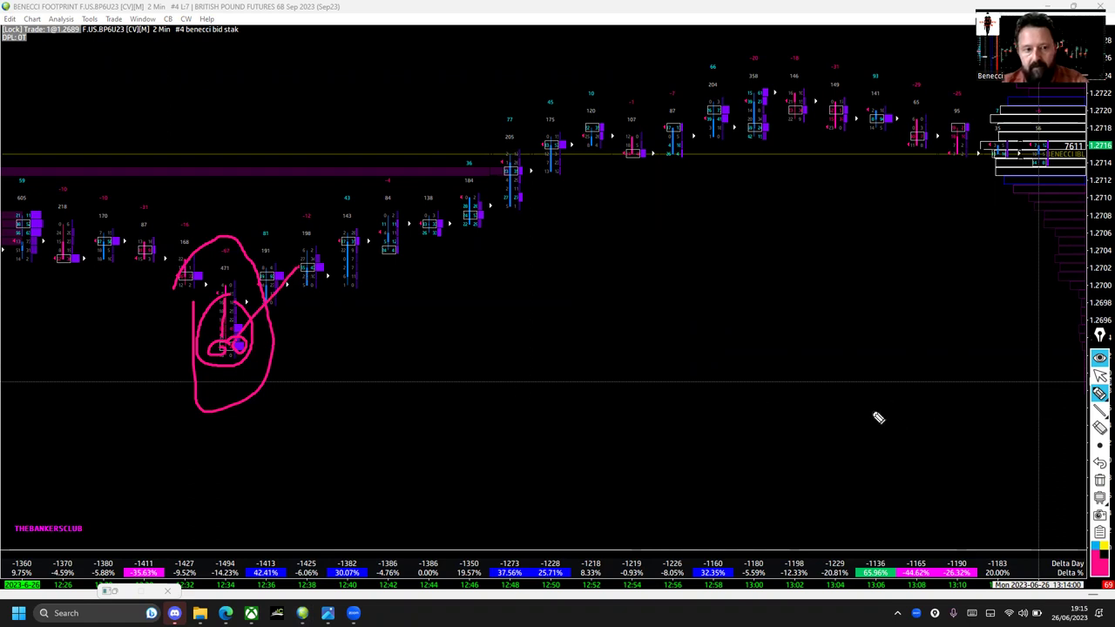
# Clear the drawings and switch the footprint chart to 3-minute bars.
pyautogui.click(1098, 482)
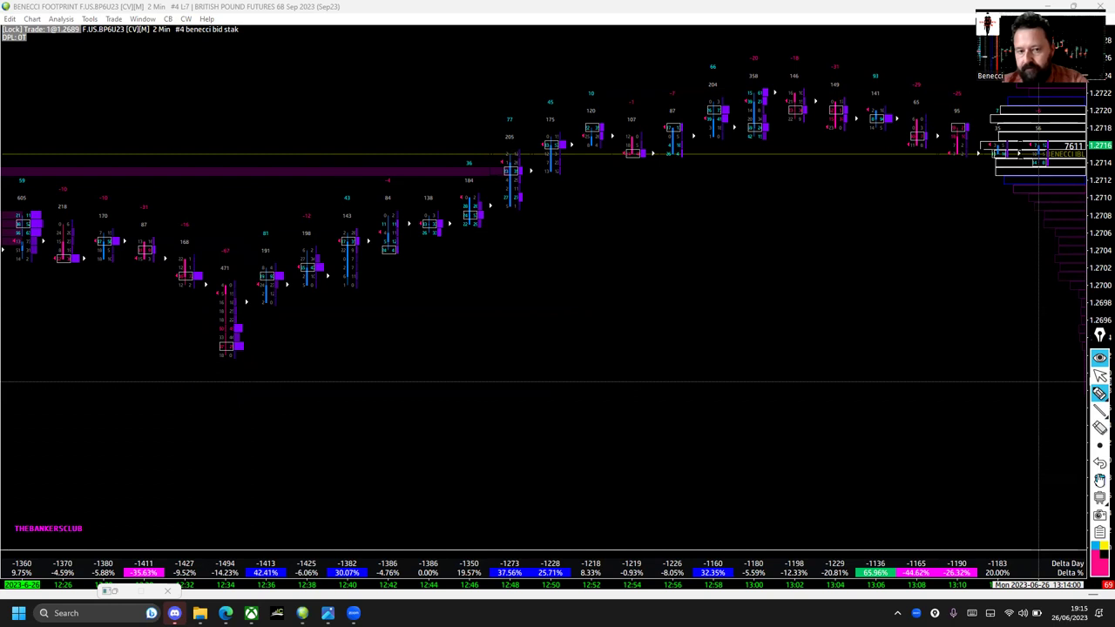
pyautogui.click(1100, 375)
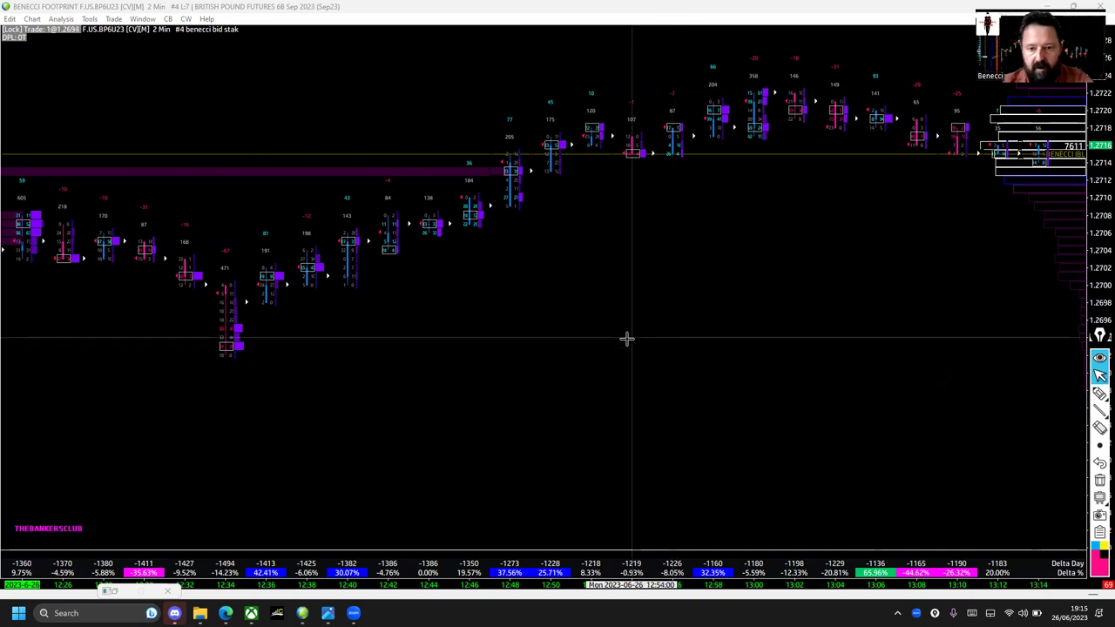
pyautogui.press('ctrl+Insert')
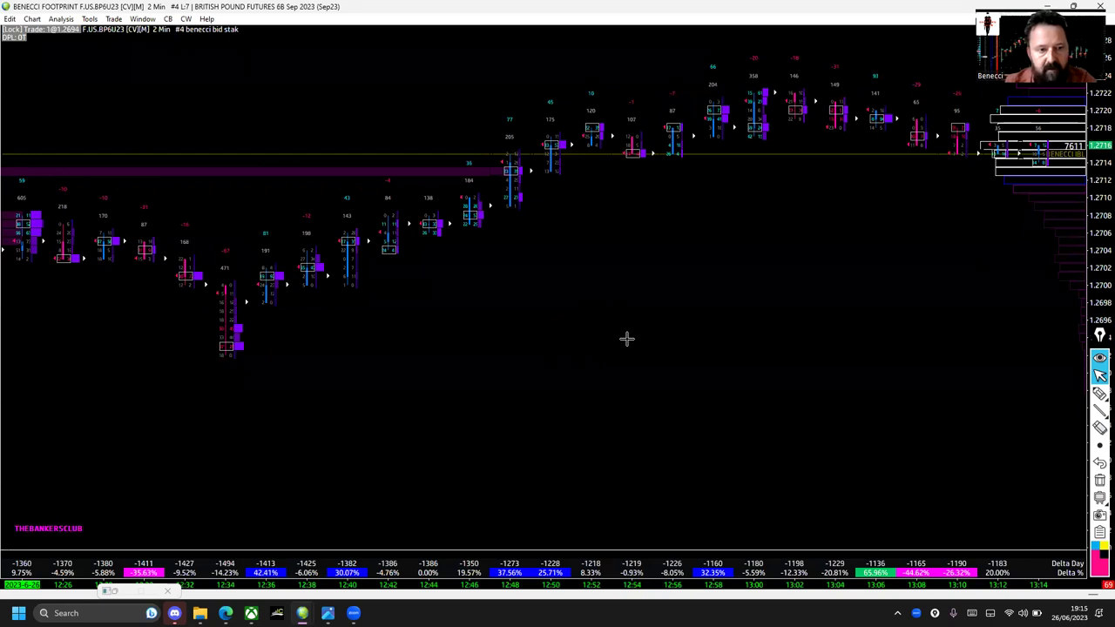
pyautogui.press('ctrl+Insert')
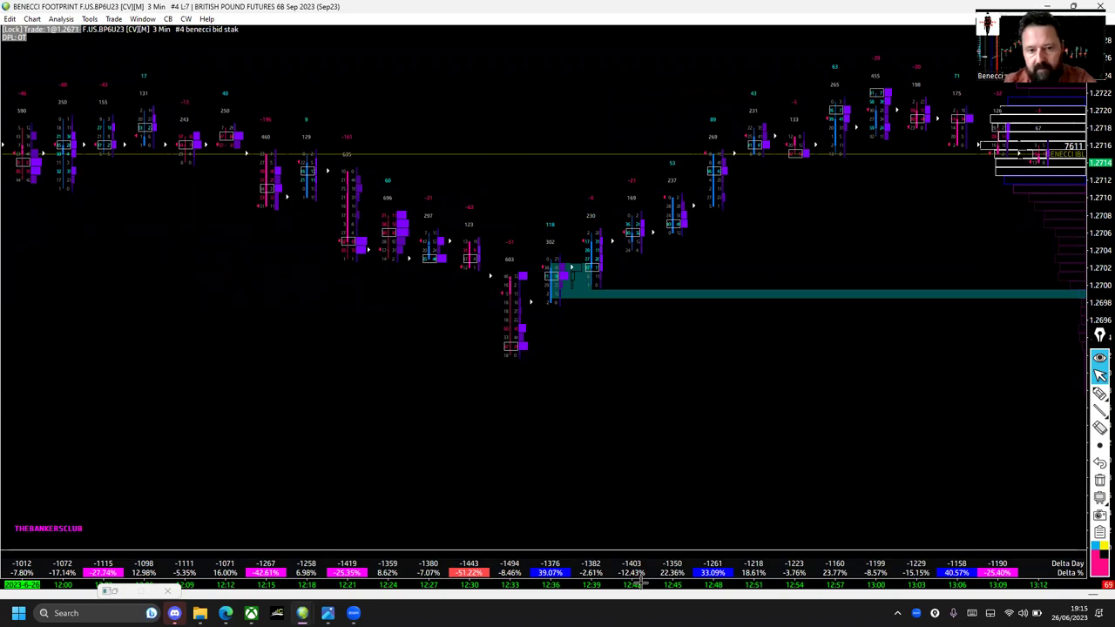
# Enlarge the 3-minute footprint candles around the 12:33 session low and activate the freehand pen.
pyautogui.moveTo(639, 582); pyautogui.dragTo(366, 587)
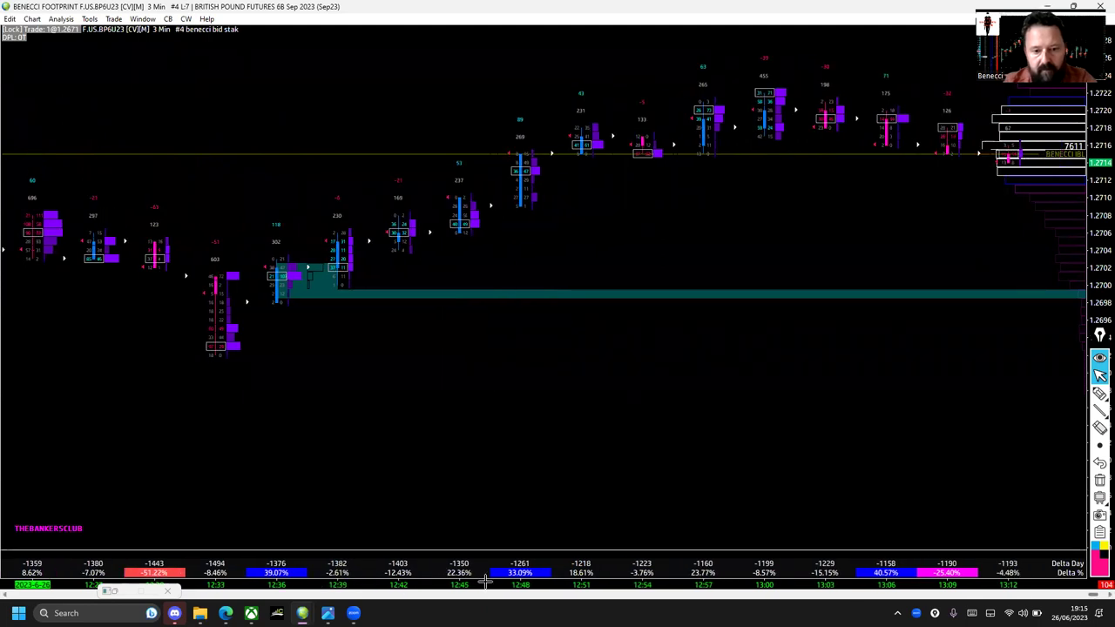
pyautogui.moveTo(492, 584); pyautogui.dragTo(377, 582)
pyautogui.scroll(4, 378, 582)
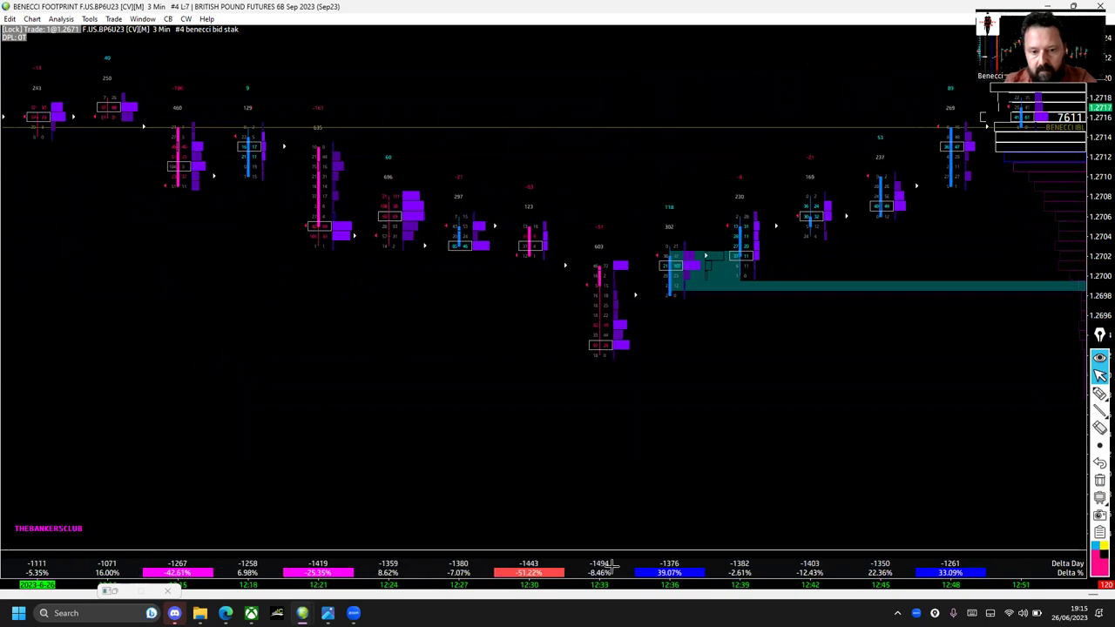
pyautogui.moveTo(629, 582); pyautogui.dragTo(522, 582)
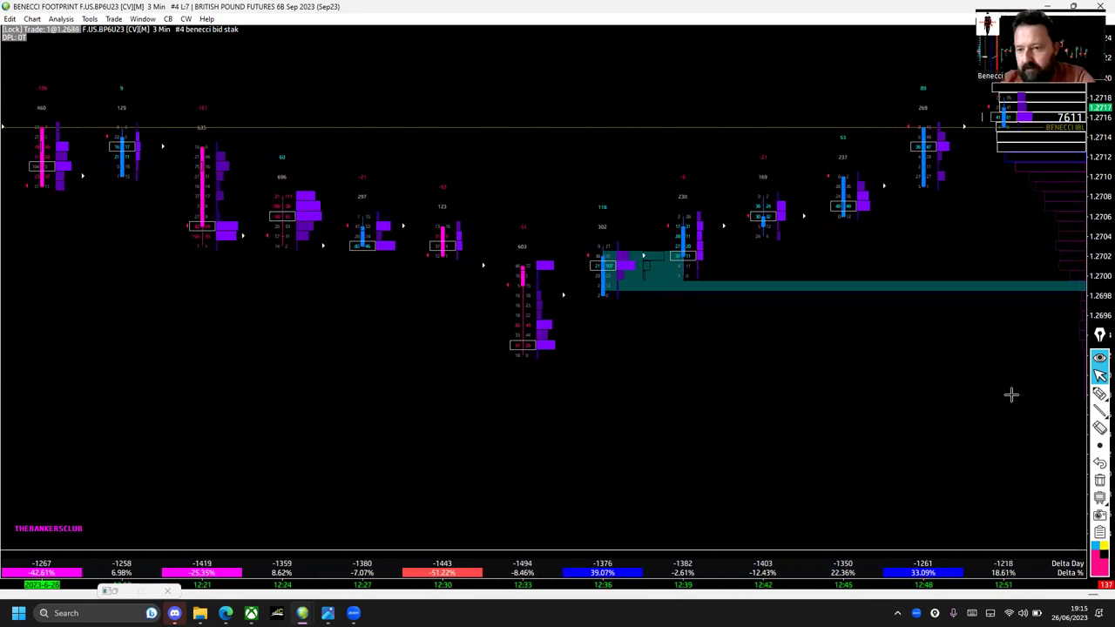
pyautogui.click(1099, 394)
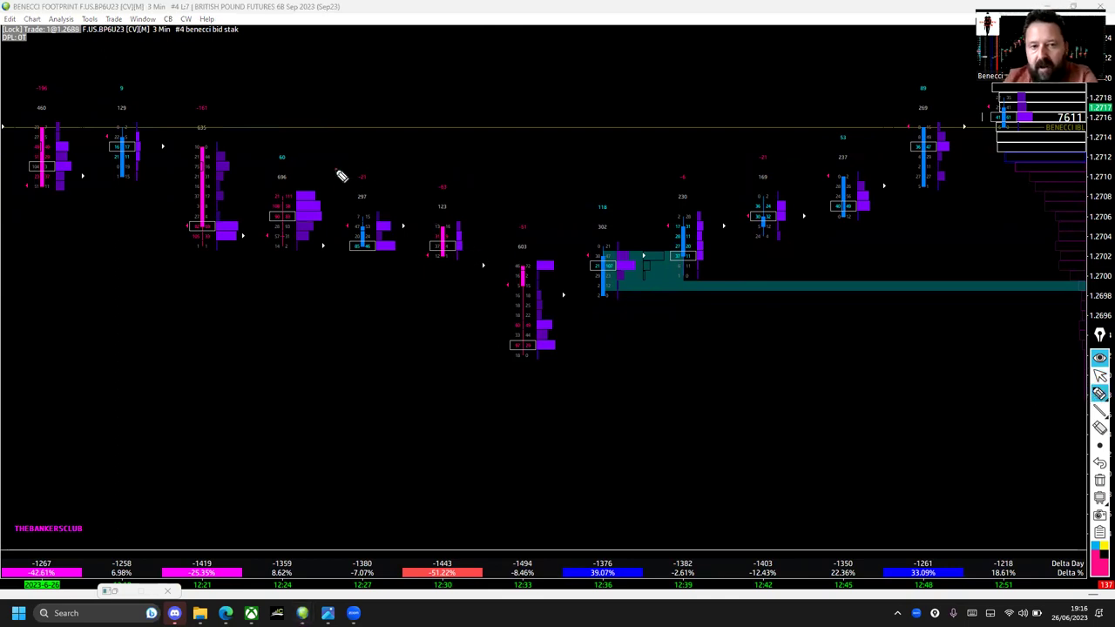
# Loop the area above the 12:21–12:30 candles and mark the 12:33 low with a level line, a circled base node and the decline into it.
pyautogui.moveTo(291, 155)
pyautogui.mouseDown()
pyautogui.moveTo(427, 217)
pyautogui.moveTo(363, 118)
pyautogui.moveTo(217, 116)
pyautogui.moveTo(421, 244)
pyautogui.mouseUp()
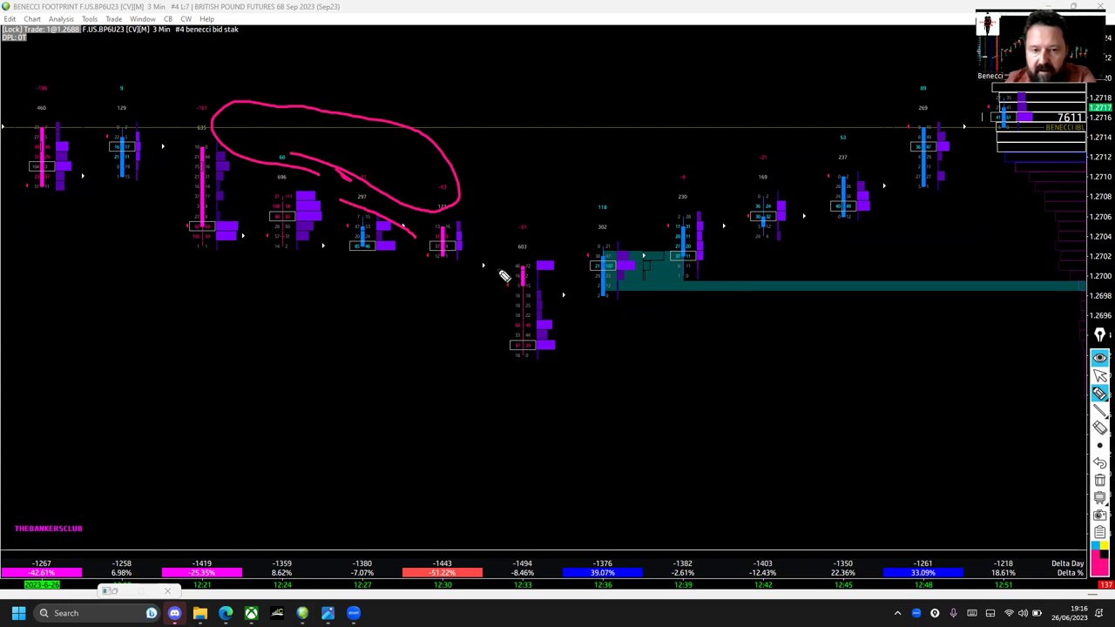
pyautogui.moveTo(499, 271); pyautogui.dragTo(503, 345)
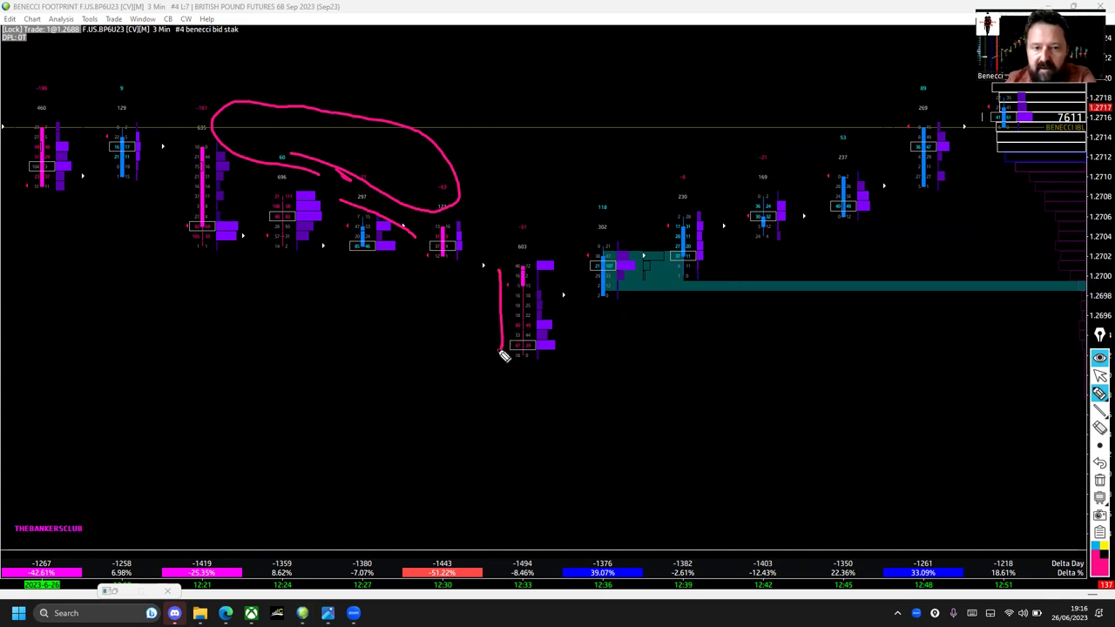
pyautogui.moveTo(392, 351); pyautogui.dragTo(637, 354)
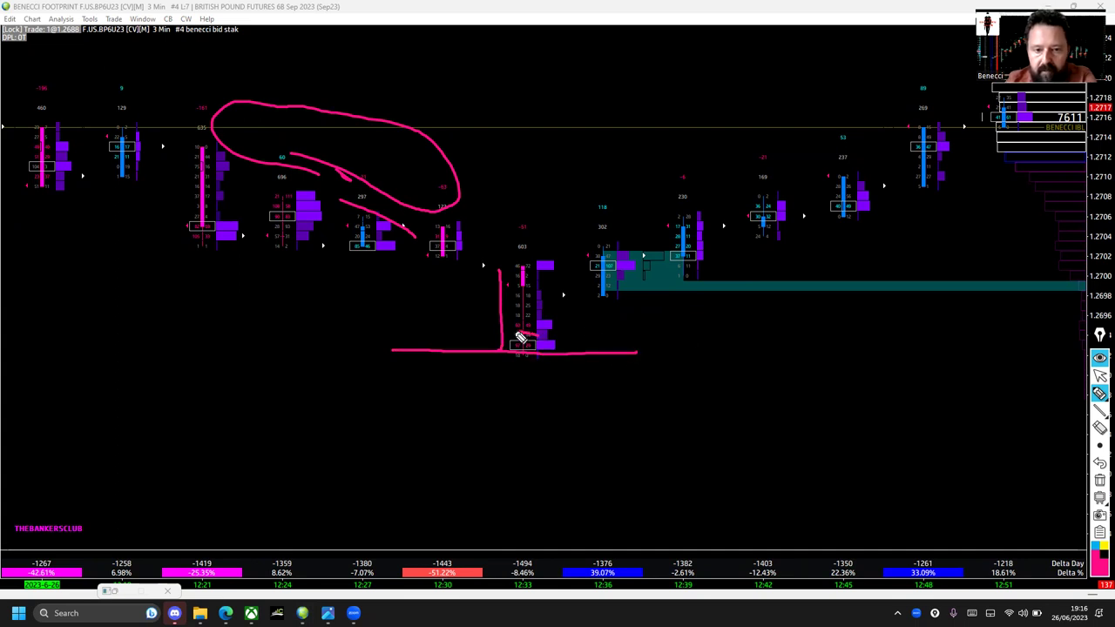
pyautogui.moveTo(518, 334)
pyautogui.mouseDown()
pyautogui.moveTo(508, 362)
pyautogui.moveTo(543, 343)
pyautogui.moveTo(503, 320)
pyautogui.mouseUp()
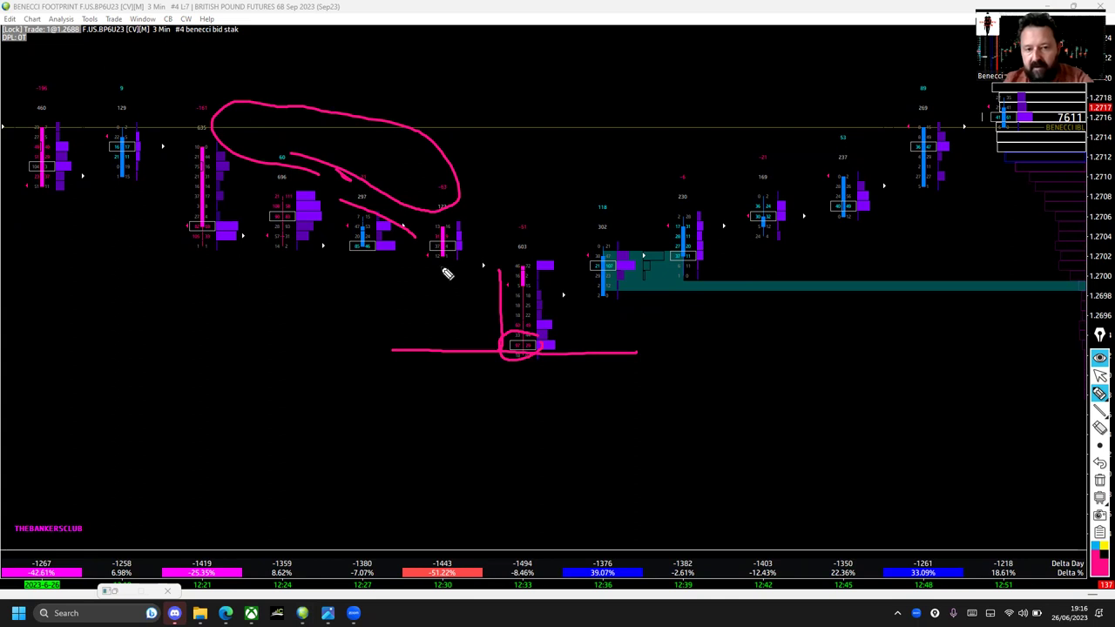
pyautogui.moveTo(456, 288); pyautogui.dragTo(491, 334)
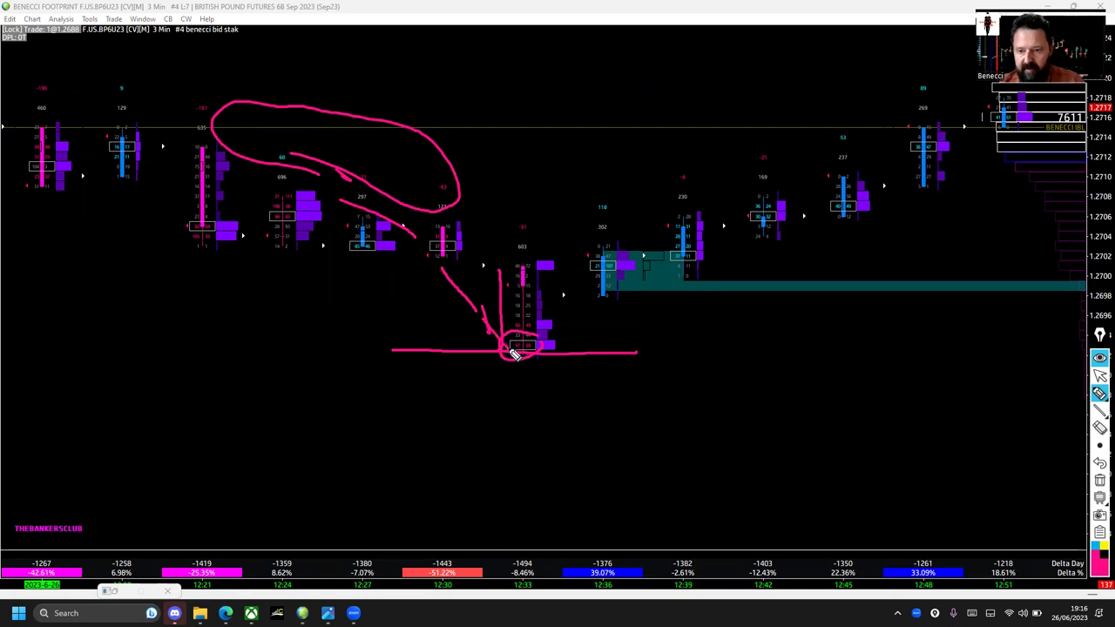
# Clear the drawings, circle the node at the base of the 12:33 candle, and write "A" and "PB" beneath it.
pyautogui.click(1100, 478)
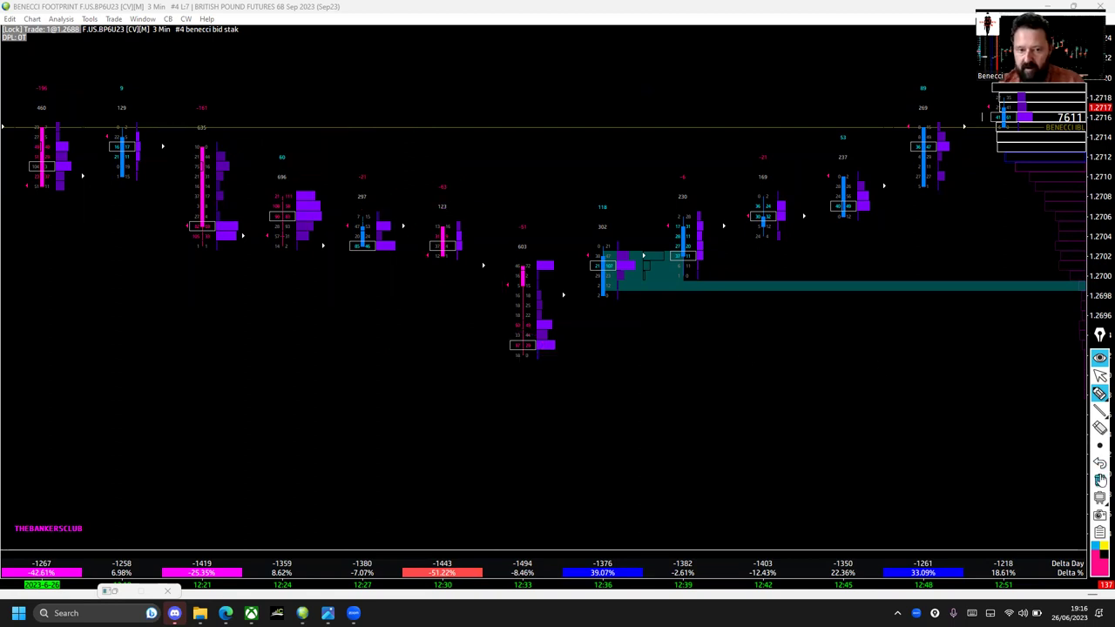
pyautogui.moveTo(482, 308); pyautogui.dragTo(497, 358)
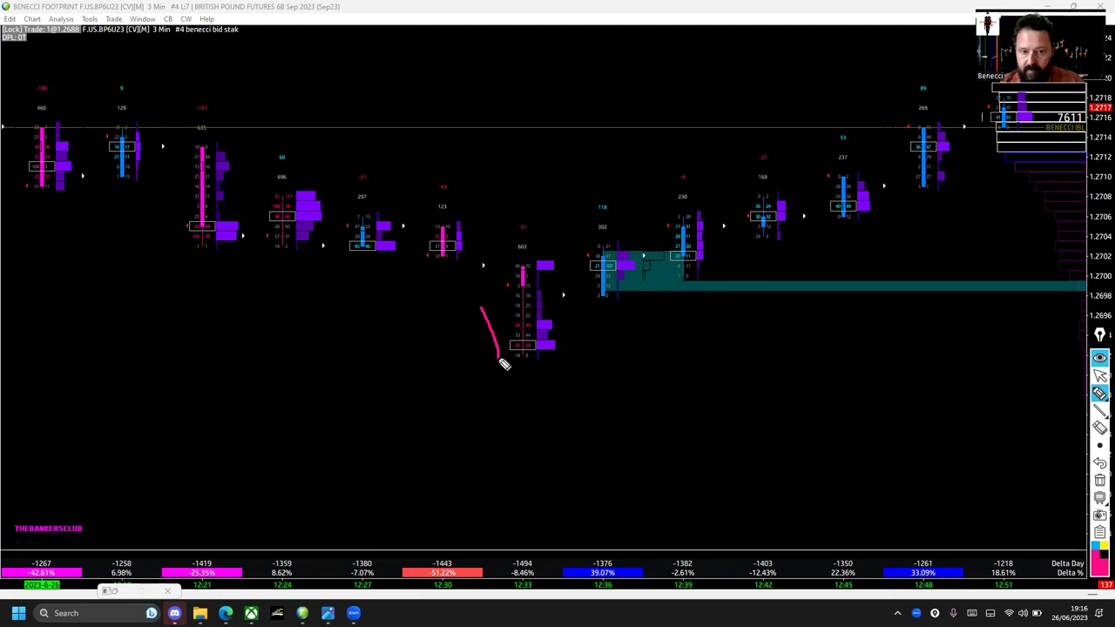
pyautogui.moveTo(505, 401)
pyautogui.mouseDown()
pyautogui.moveTo(514, 370)
pyautogui.moveTo(526, 403)
pyautogui.moveTo(523, 388)
pyautogui.mouseUp()
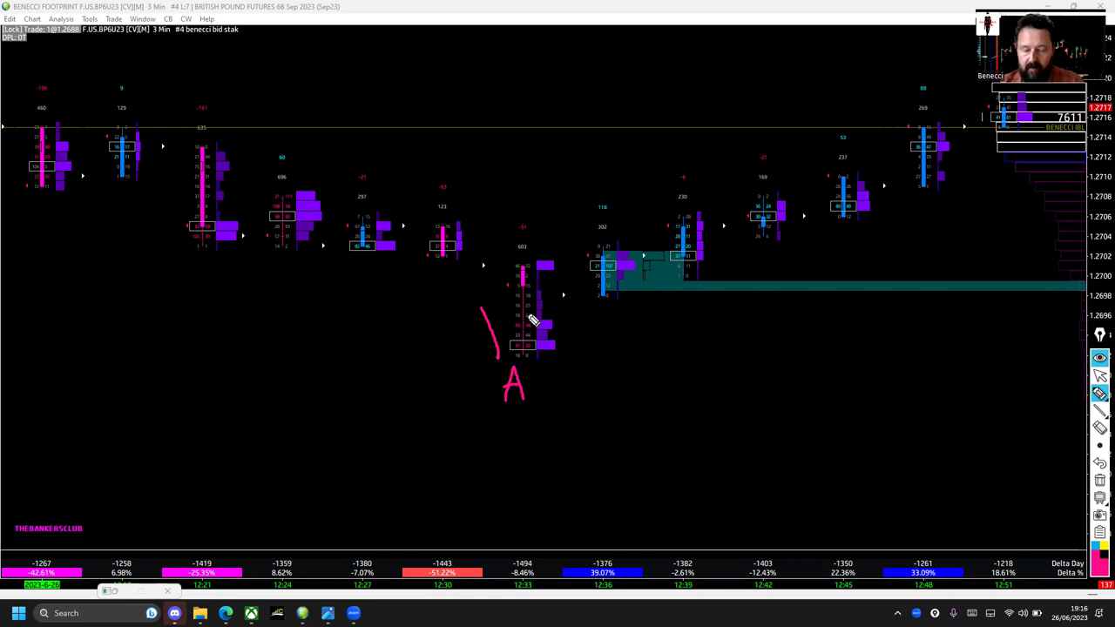
pyautogui.moveTo(533, 321)
pyautogui.mouseDown()
pyautogui.moveTo(504, 346)
pyautogui.moveTo(543, 356)
pyautogui.moveTo(525, 324)
pyautogui.mouseUp()
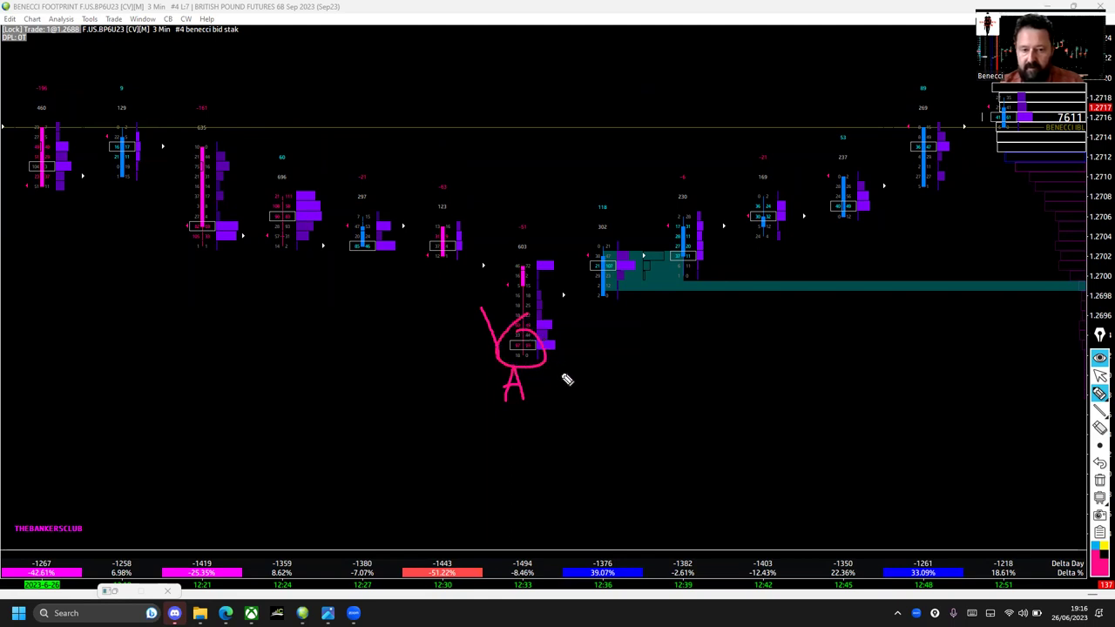
pyautogui.moveTo(563, 371)
pyautogui.mouseDown()
pyautogui.moveTo(559, 399)
pyautogui.moveTo(563, 381)
pyautogui.moveTo(580, 394)
pyautogui.moveTo(589, 380)
pyautogui.moveTo(597, 391)
pyautogui.moveTo(584, 404)
pyautogui.mouseUp()
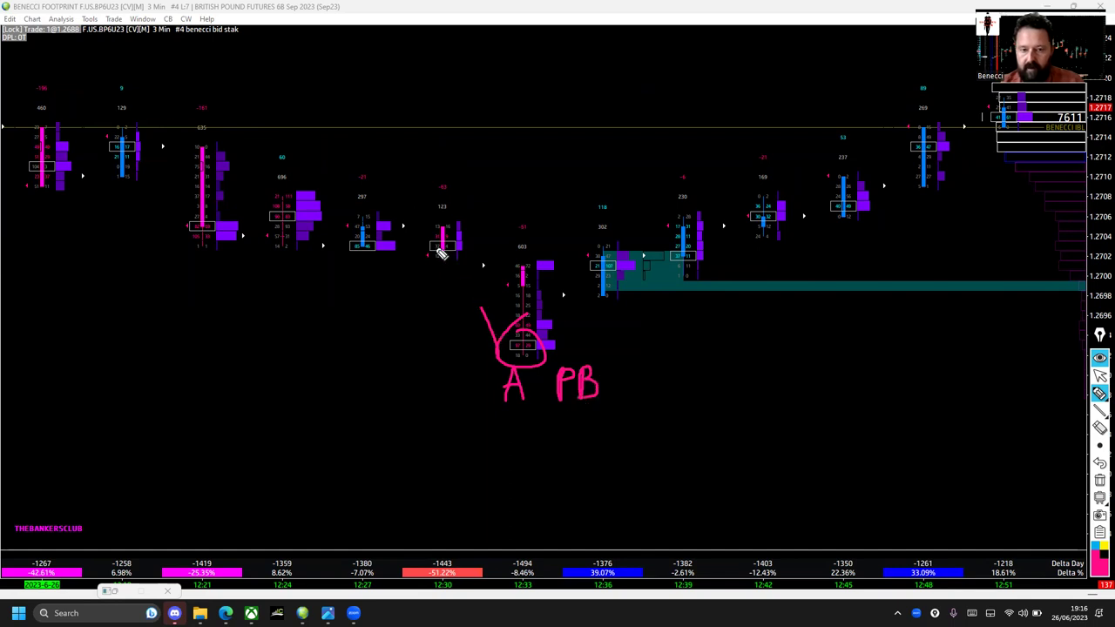
# Circle the 12:33 candle's body and lower section, and trace the decline from the 12:27 candle into its low.
pyautogui.moveTo(533, 356); pyautogui.dragTo(523, 363)
pyautogui.moveTo(541, 357)
pyautogui.mouseDown()
pyautogui.moveTo(533, 290)
pyautogui.moveTo(505, 312)
pyautogui.moveTo(510, 366)
pyautogui.moveTo(532, 363)
pyautogui.moveTo(540, 310)
pyautogui.moveTo(516, 286)
pyautogui.moveTo(516, 300)
pyautogui.moveTo(540, 293)
pyautogui.moveTo(529, 266)
pyautogui.moveTo(518, 271)
pyautogui.moveTo(519, 341)
pyautogui.moveTo(522, 301)
pyautogui.mouseUp()
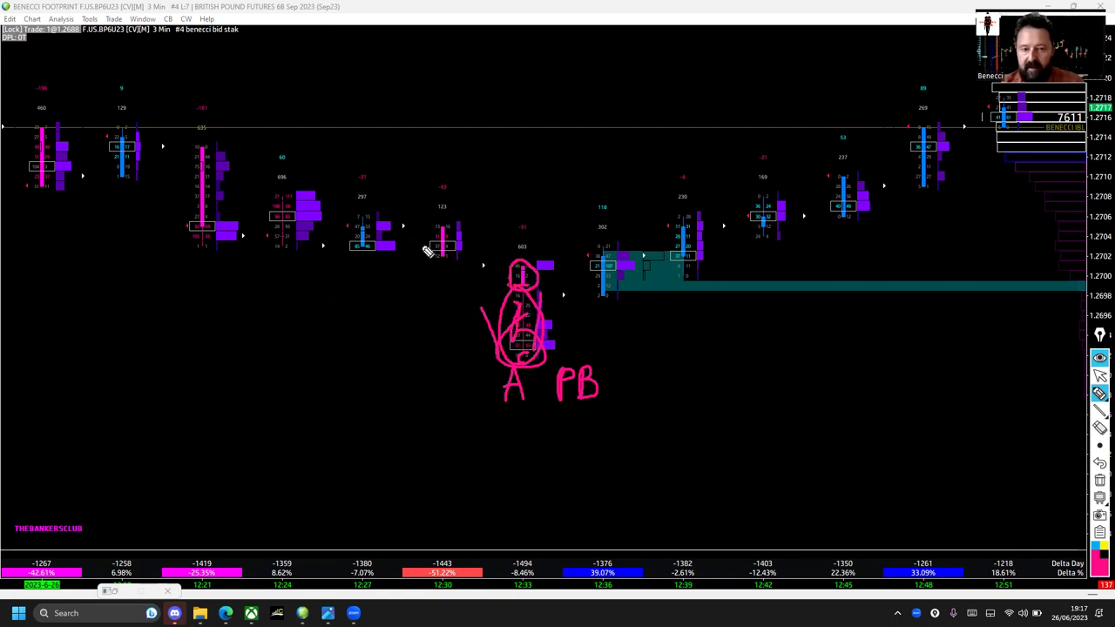
pyautogui.moveTo(397, 229)
pyautogui.mouseDown()
pyautogui.moveTo(460, 277)
pyautogui.moveTo(488, 333)
pyautogui.mouseUp()
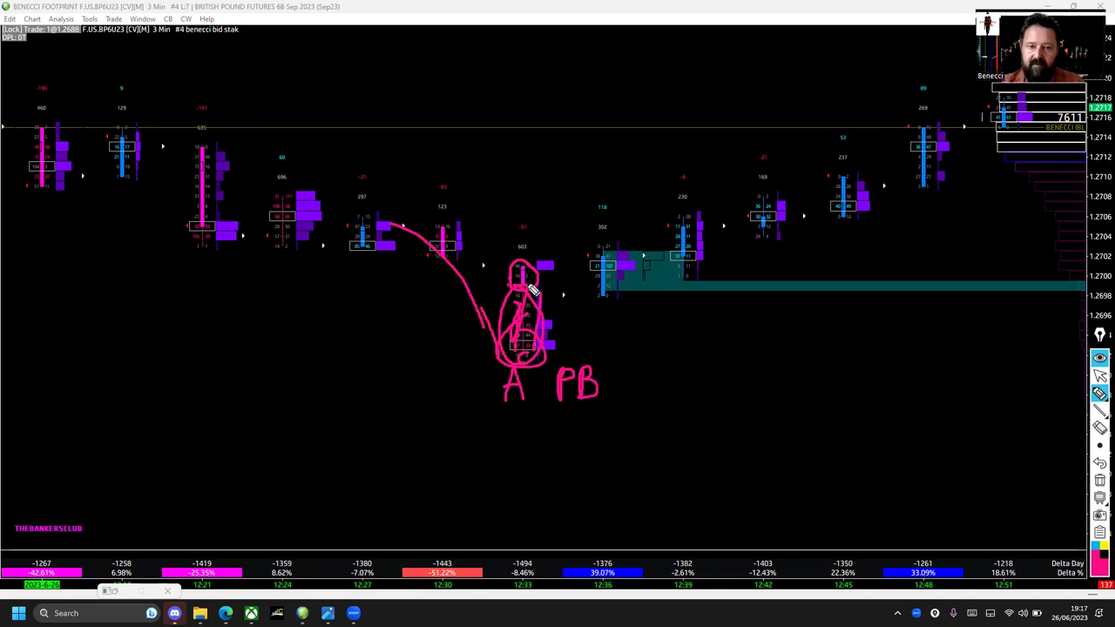
pyautogui.moveTo(520, 315)
pyautogui.mouseDown()
pyautogui.moveTo(495, 349)
pyautogui.moveTo(511, 318)
pyautogui.moveTo(493, 323)
pyautogui.mouseUp()
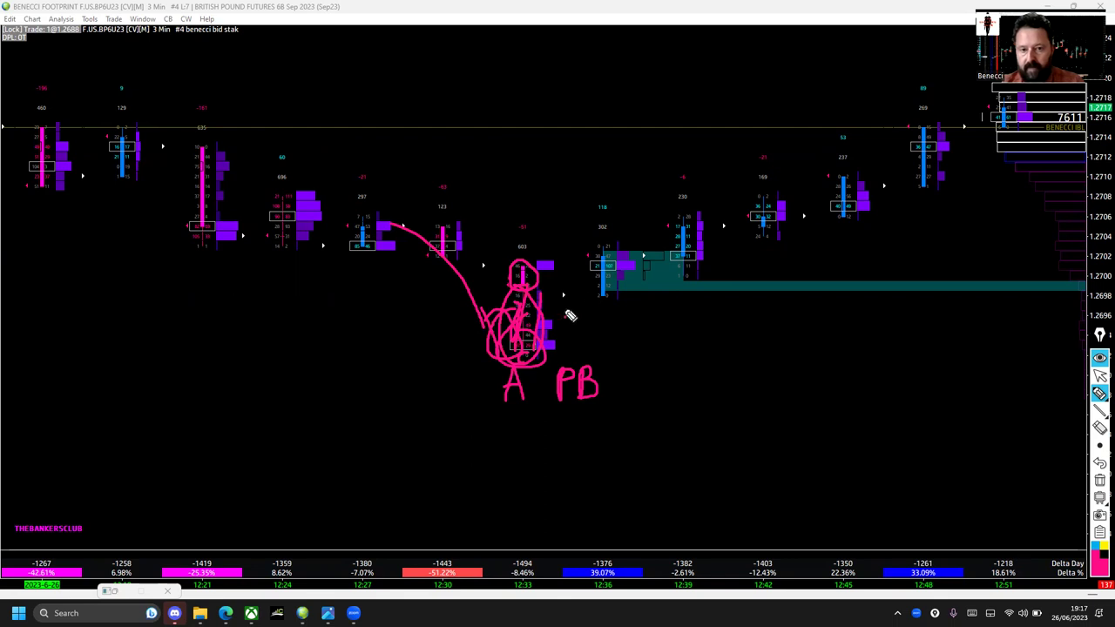
# Trace the rebound from the 12:33 low and box the 12:36 candle with its delta and volume figures.
pyautogui.moveTo(564, 317); pyautogui.dragTo(580, 263)
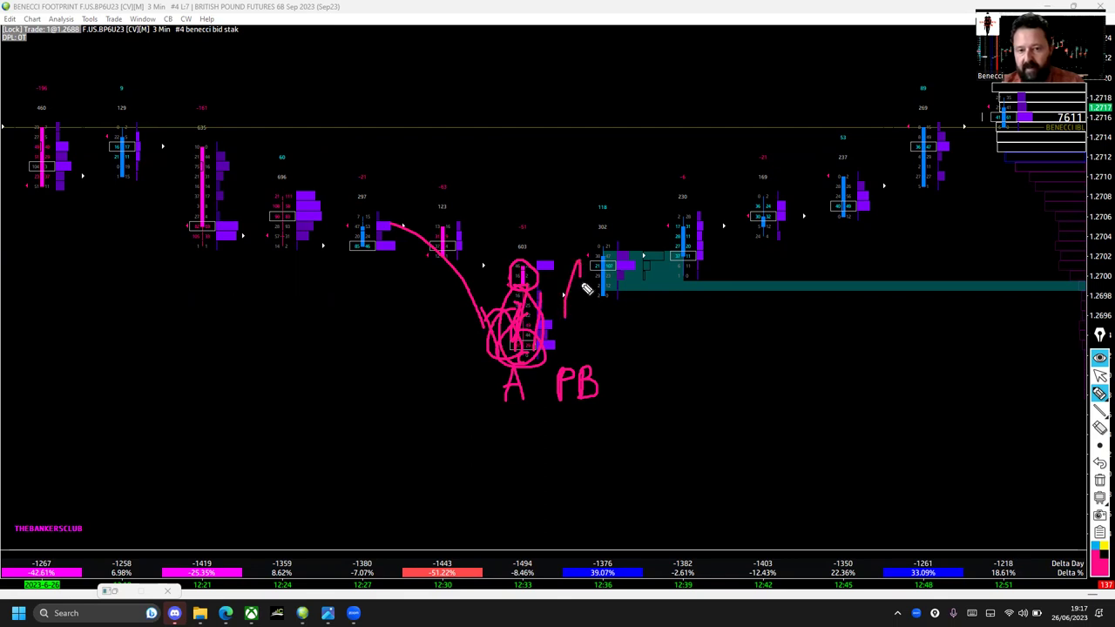
pyautogui.moveTo(582, 295)
pyautogui.mouseDown()
pyautogui.moveTo(597, 299)
pyautogui.moveTo(643, 219)
pyautogui.moveTo(602, 215)
pyautogui.moveTo(584, 277)
pyautogui.moveTo(601, 299)
pyautogui.mouseUp()
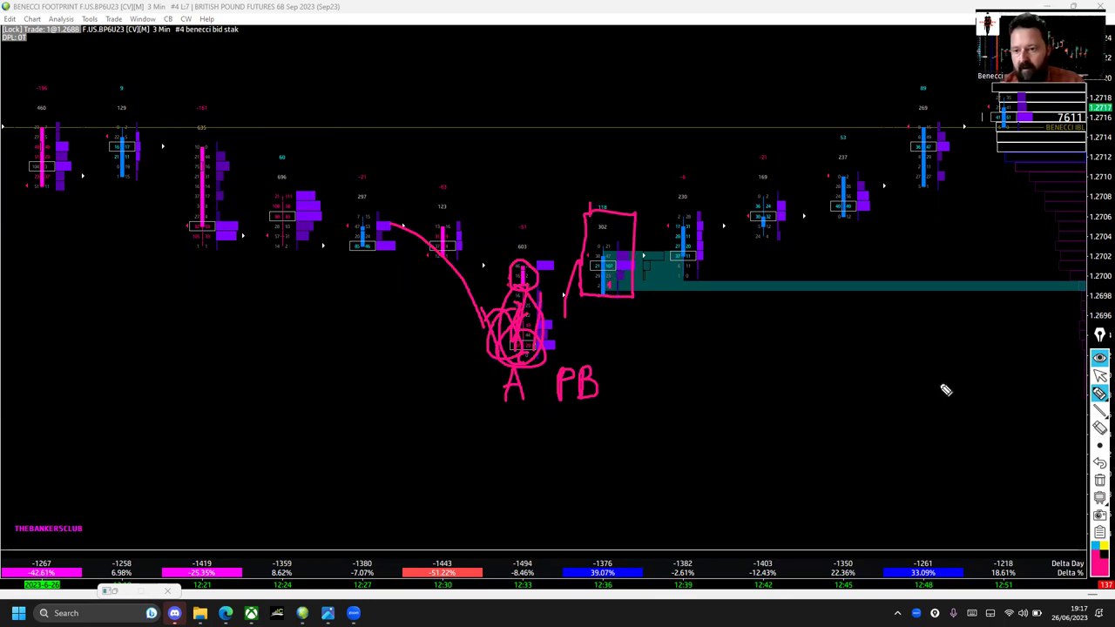
# Clear the drawings, loop the delta figures of the 12:24–12:33 candles and the 12:36 candle, and scribble over the teal zone's start.
pyautogui.click(1100, 480)
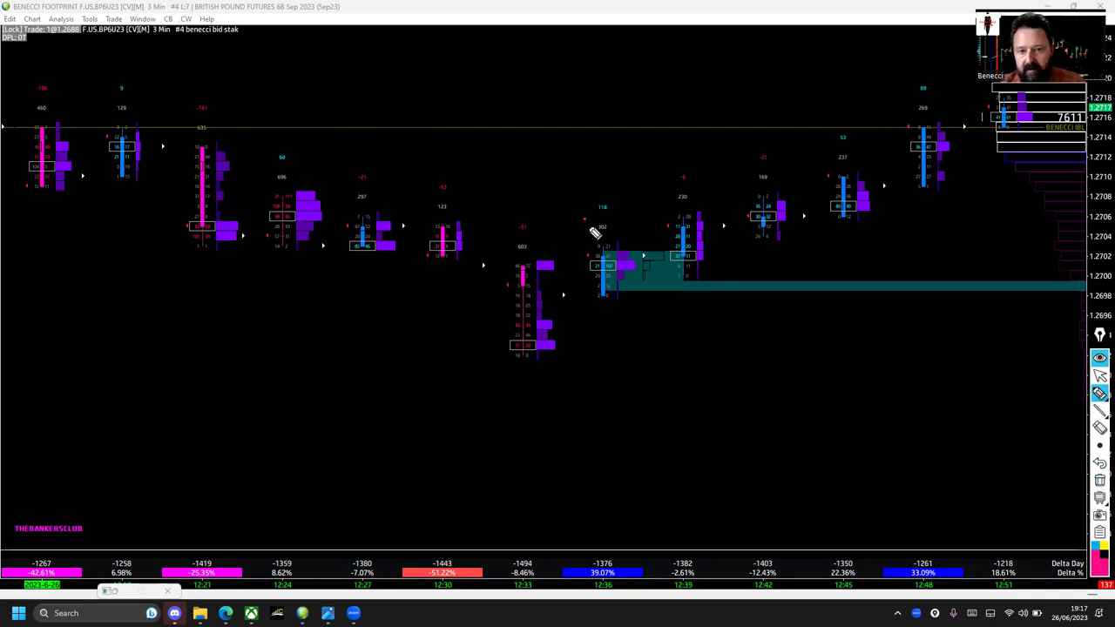
pyautogui.moveTo(590, 229)
pyautogui.mouseDown()
pyautogui.moveTo(627, 200)
pyautogui.moveTo(591, 199)
pyautogui.mouseUp()
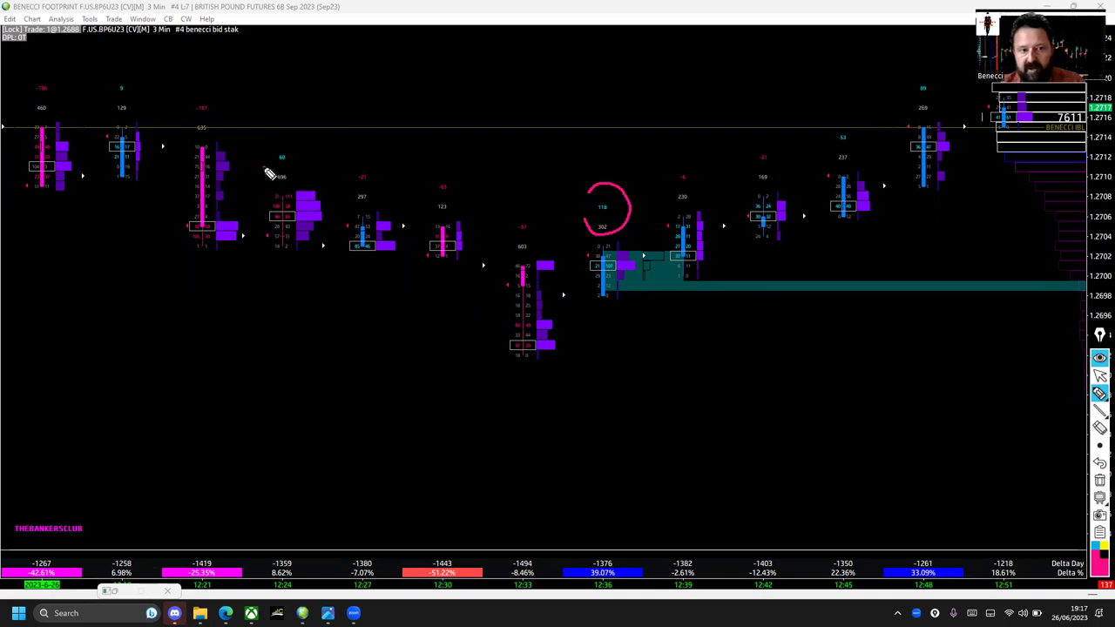
pyautogui.moveTo(265, 168)
pyautogui.mouseDown()
pyautogui.moveTo(384, 222)
pyautogui.moveTo(526, 236)
pyautogui.moveTo(349, 162)
pyautogui.moveTo(277, 148)
pyautogui.mouseUp()
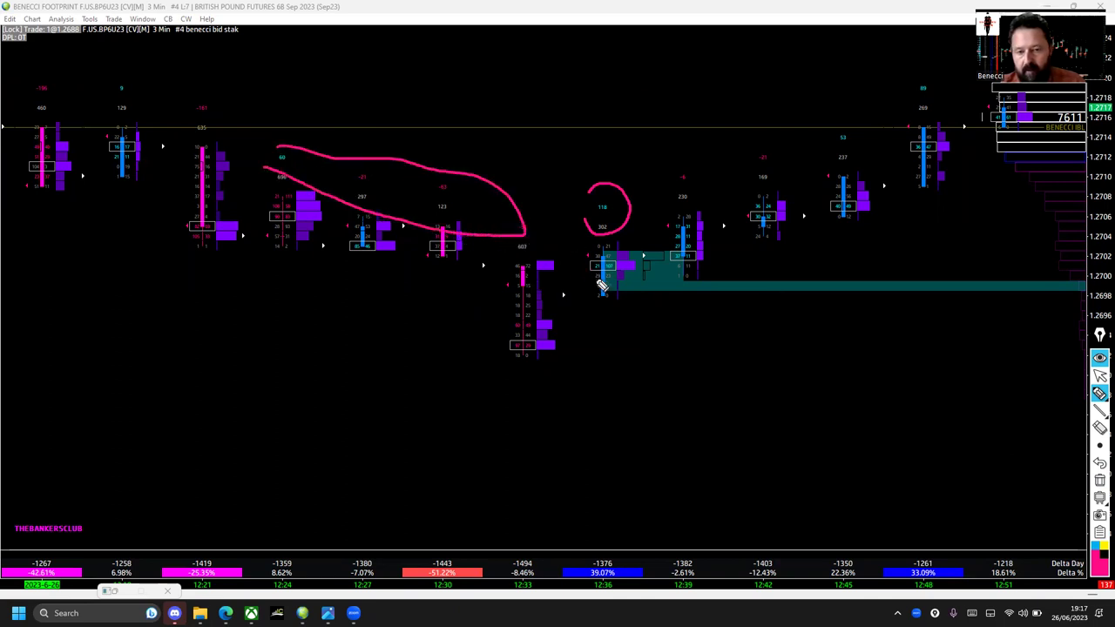
pyautogui.moveTo(608, 295)
pyautogui.mouseDown()
pyautogui.moveTo(615, 269)
pyautogui.moveTo(644, 254)
pyautogui.moveTo(665, 277)
pyautogui.moveTo(676, 257)
pyautogui.mouseUp()
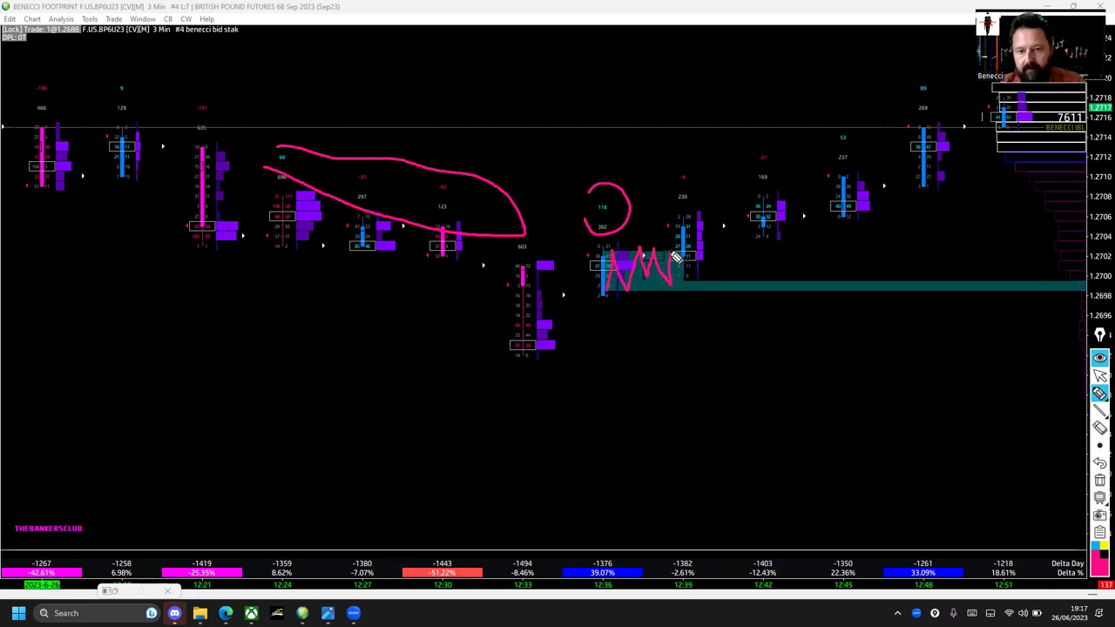
# Clear the drawings, scribble over the start of the teal zone and circle the 12:36 candle's high-volume node.
pyautogui.moveTo(1100, 395)
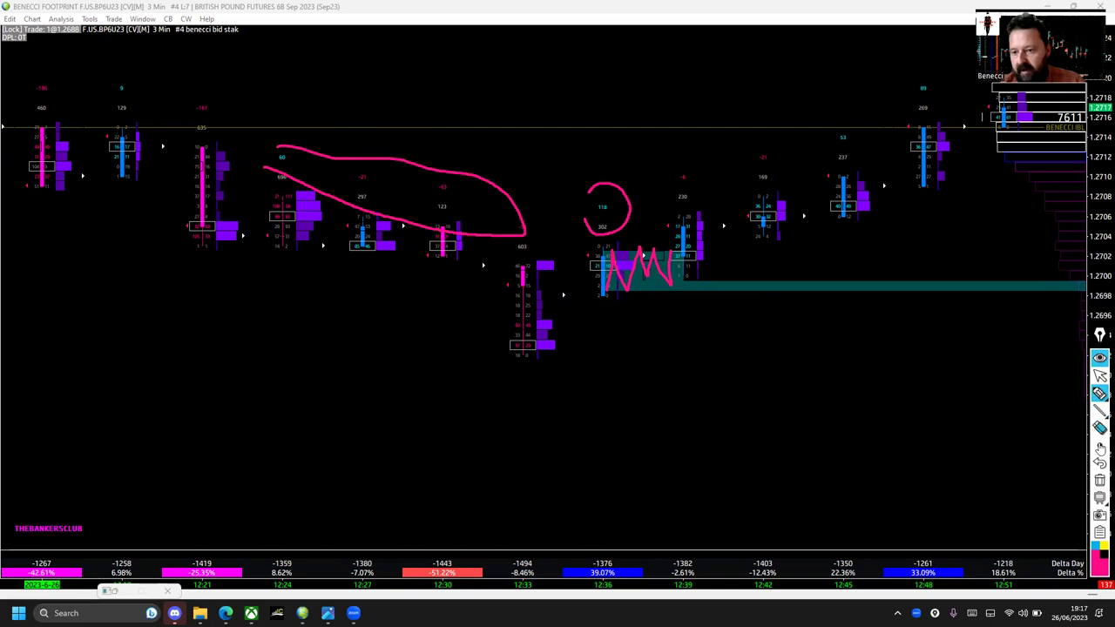
pyautogui.click(1100, 480)
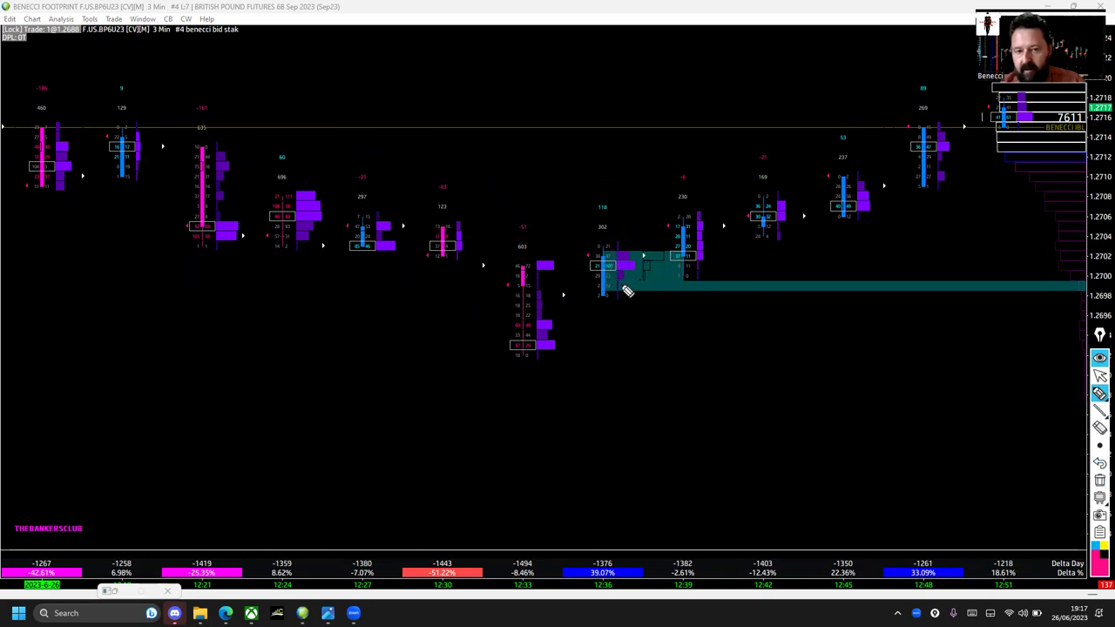
pyautogui.moveTo(624, 292)
pyautogui.mouseDown()
pyautogui.moveTo(658, 272)
pyautogui.moveTo(602, 288)
pyautogui.moveTo(619, 257)
pyautogui.mouseUp()
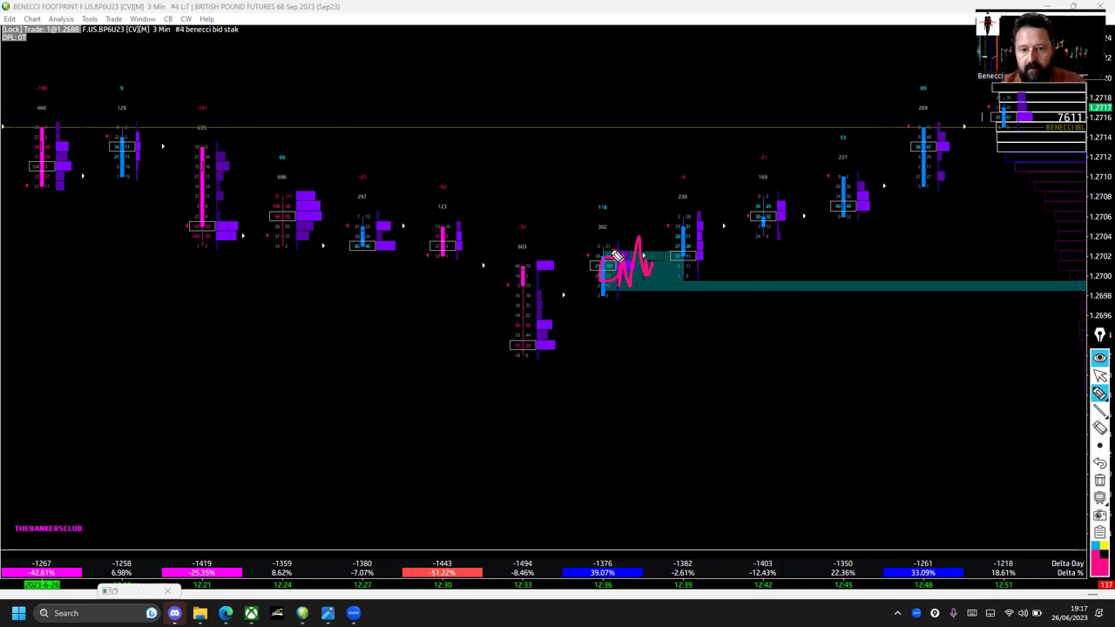
# Trace the sell-off into the 12:33 low and the rebound to the 12:36 candle, circling the low candle's body and base node.
pyautogui.click(1100, 375)
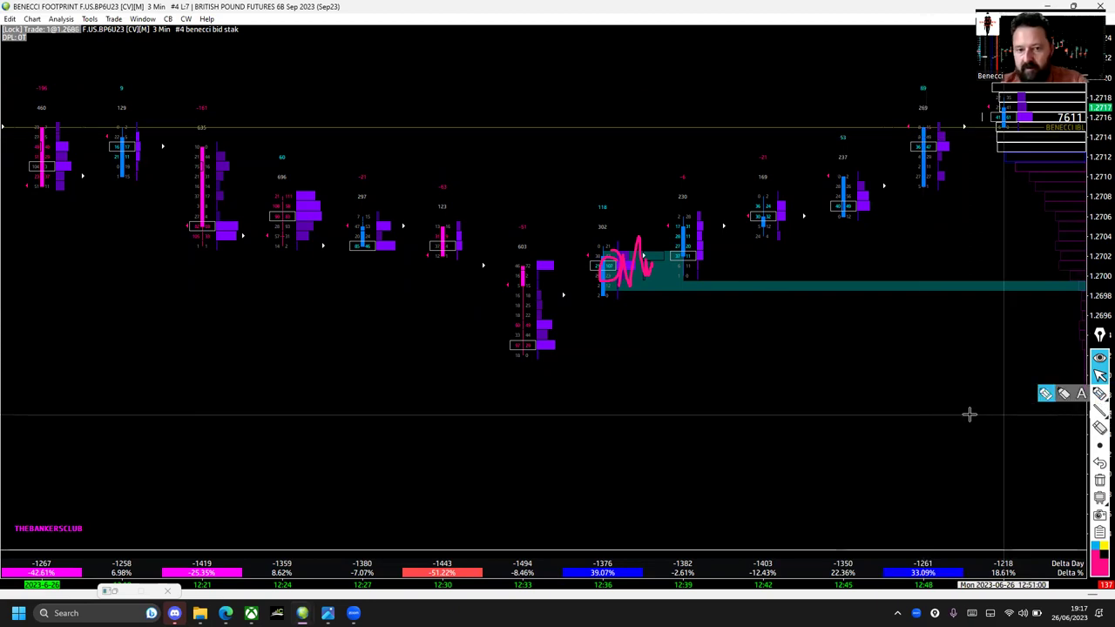
pyautogui.click(1099, 395)
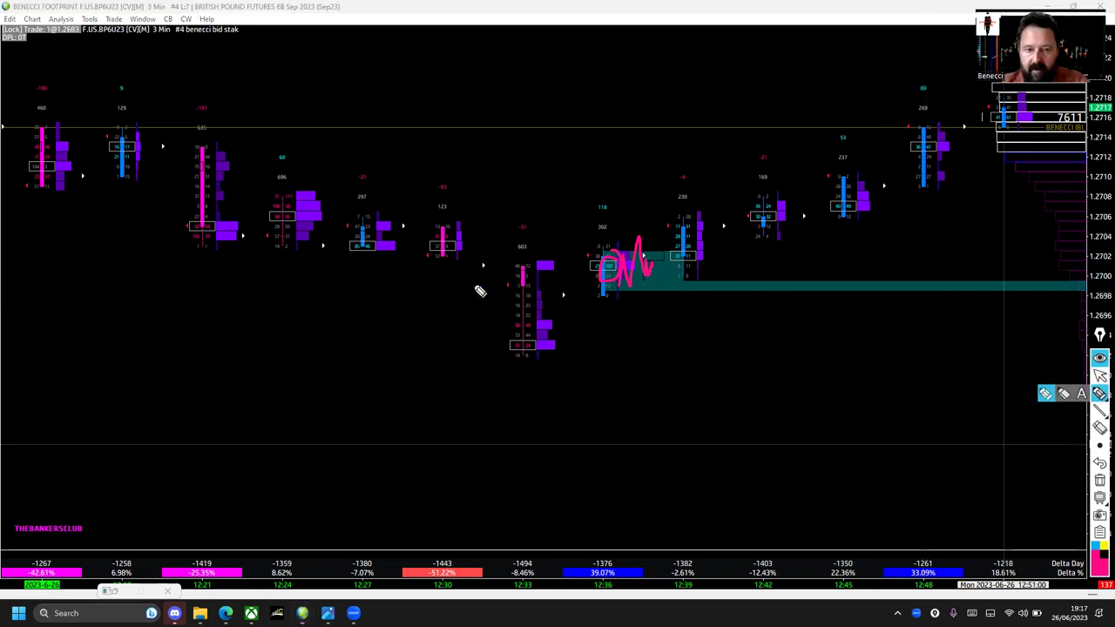
pyautogui.moveTo(304, 197); pyautogui.dragTo(457, 255)
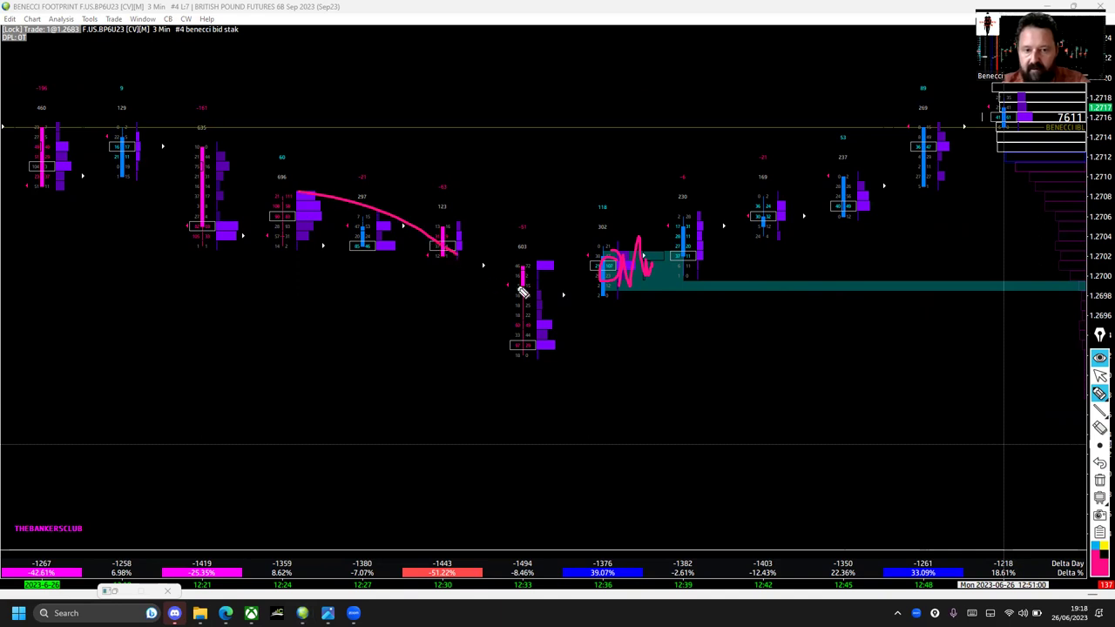
pyautogui.moveTo(436, 346)
pyautogui.mouseDown()
pyautogui.moveTo(488, 347)
pyautogui.moveTo(486, 358)
pyautogui.moveTo(411, 353)
pyautogui.mouseUp()
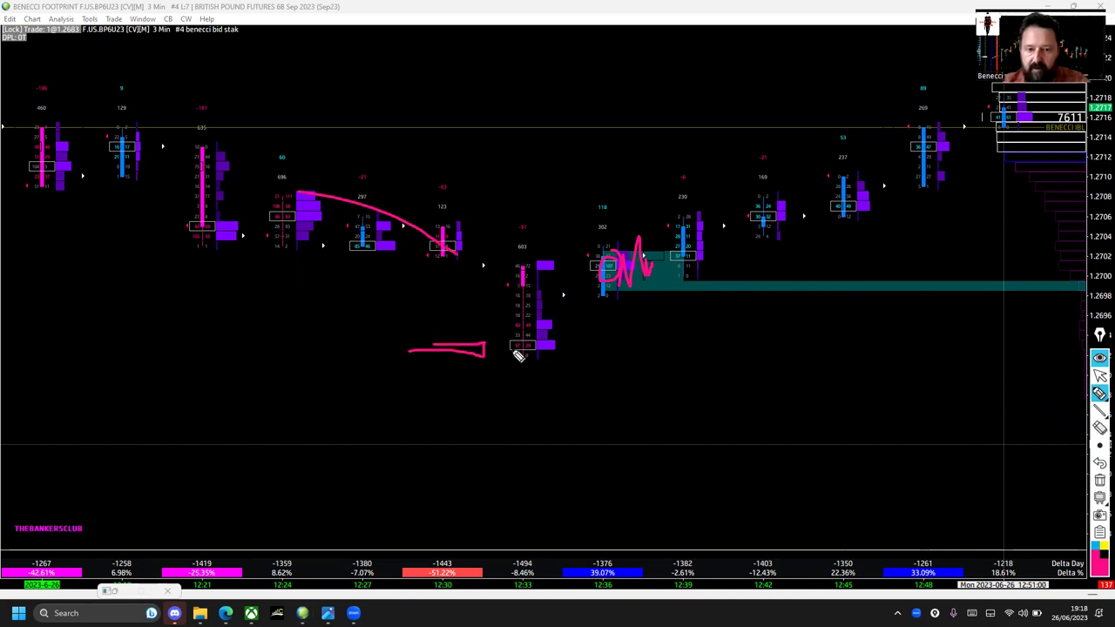
pyautogui.moveTo(518, 357)
pyautogui.mouseDown()
pyautogui.moveTo(553, 249)
pyautogui.moveTo(532, 281)
pyautogui.moveTo(521, 263)
pyautogui.moveTo(536, 285)
pyautogui.moveTo(516, 270)
pyautogui.mouseUp()
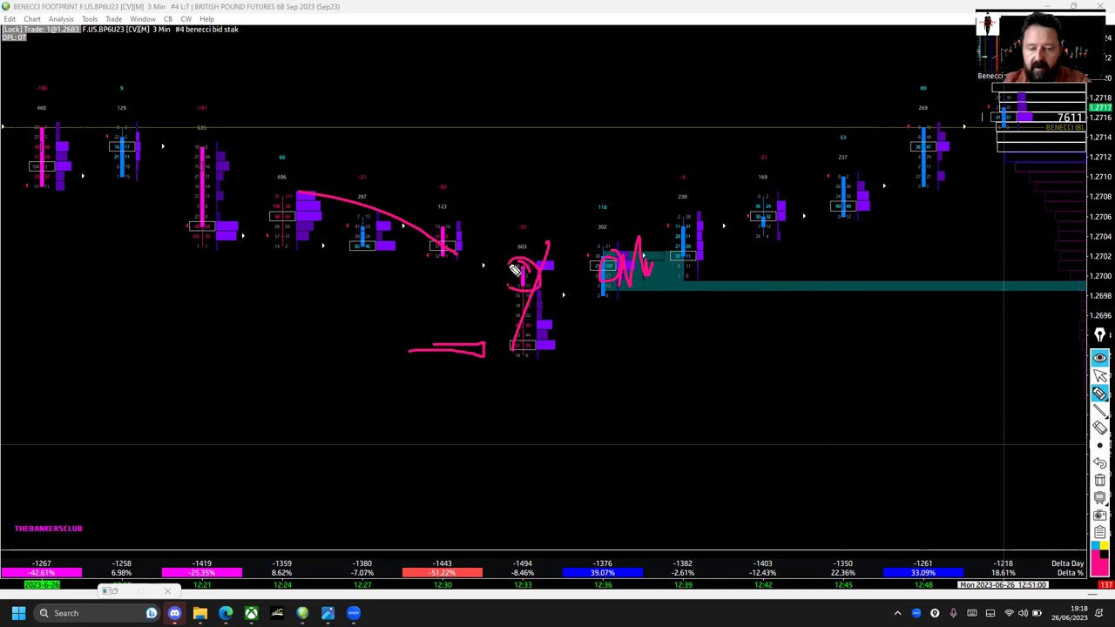
pyautogui.moveTo(562, 325)
pyautogui.mouseDown()
pyautogui.moveTo(505, 351)
pyautogui.moveTo(552, 366)
pyautogui.moveTo(535, 328)
pyautogui.moveTo(521, 329)
pyautogui.moveTo(622, 251)
pyautogui.mouseUp()
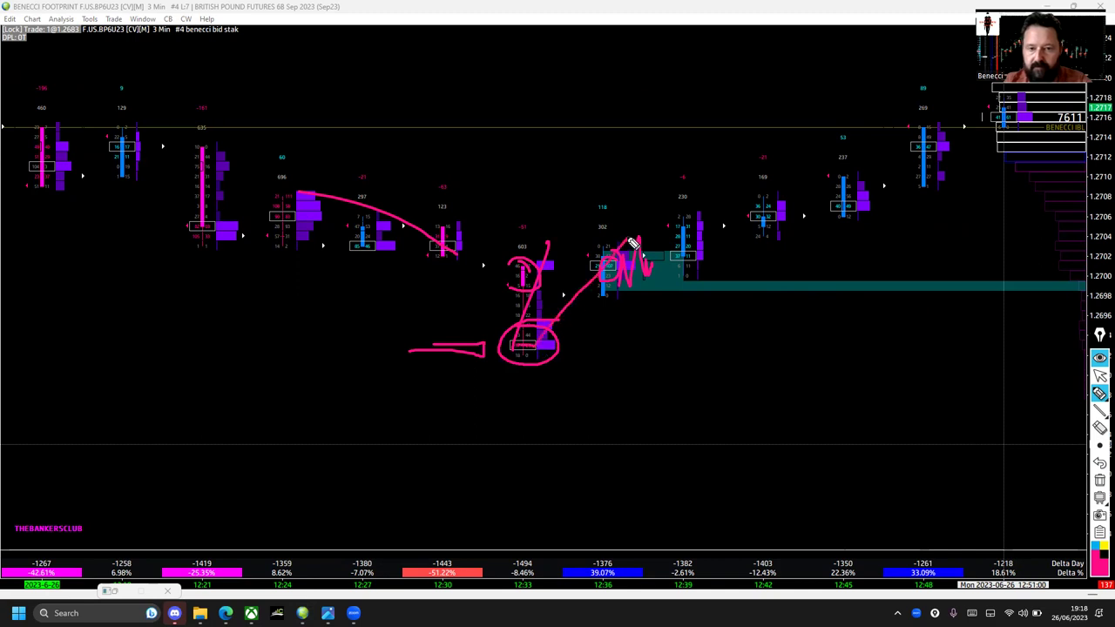
# Circle and underline the 12:36 candle's delta figure, scribble over the teal zone, and trace the rally above the 12:42 and 12:45 candles.
pyautogui.moveTo(590, 218)
pyautogui.mouseDown()
pyautogui.moveTo(616, 237)
pyautogui.moveTo(620, 216)
pyautogui.moveTo(589, 205)
pyautogui.mouseUp()
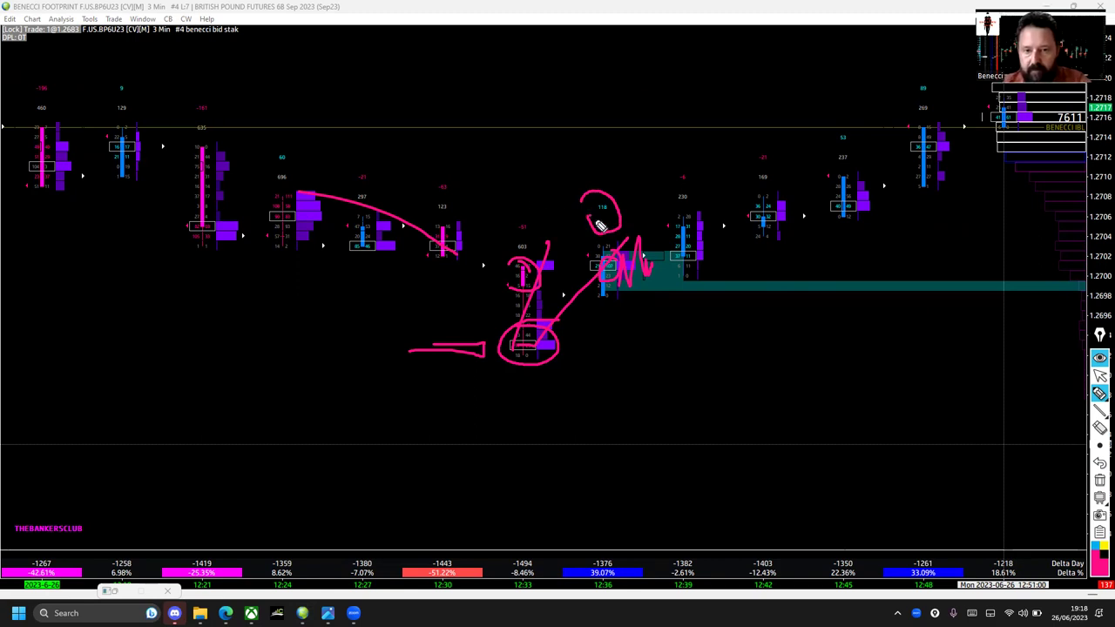
pyautogui.moveTo(591, 223); pyautogui.dragTo(621, 223)
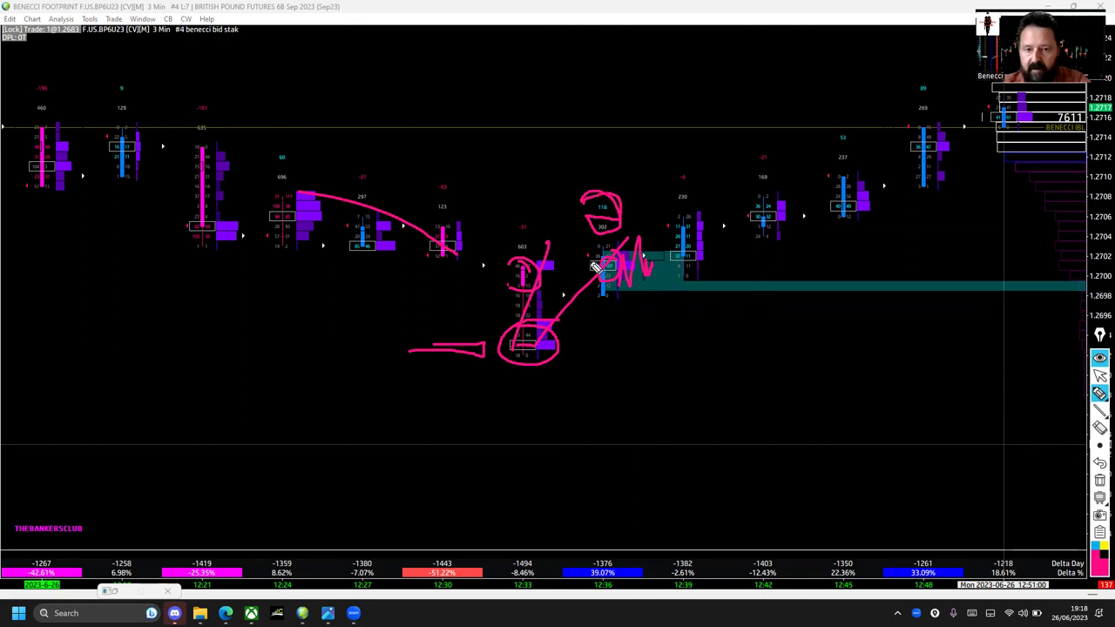
pyautogui.moveTo(615, 288)
pyautogui.mouseDown()
pyautogui.moveTo(705, 248)
pyautogui.moveTo(852, 115)
pyautogui.mouseUp()
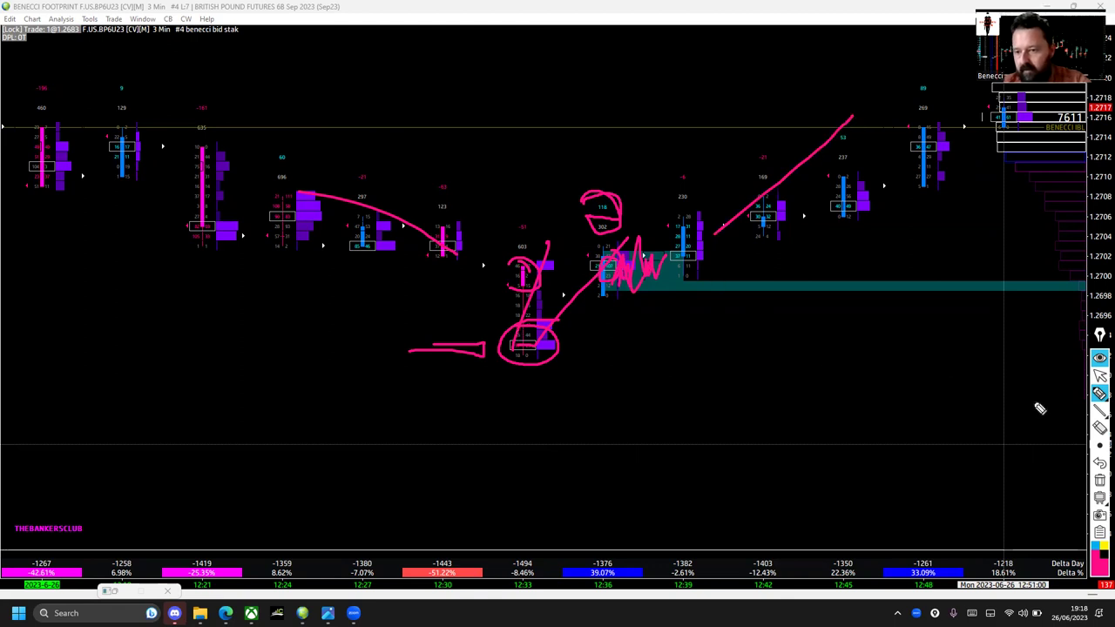
# Clear the drawings, switch the footprint chart to 4-minute bars and bring the candles up to 13:08 into view.
pyautogui.click(1098, 481)
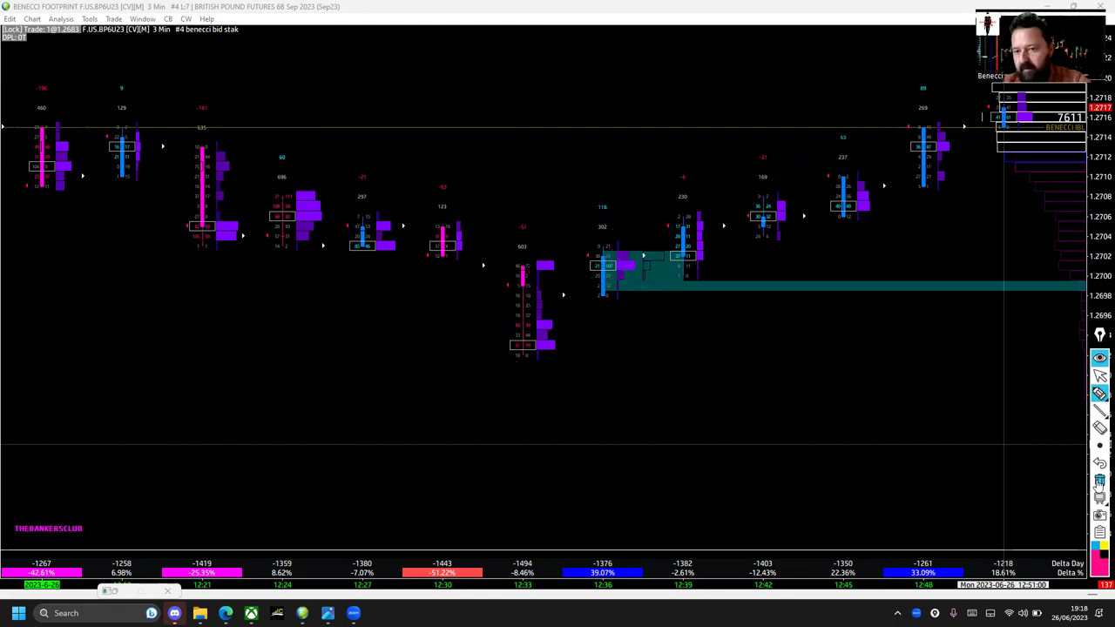
pyautogui.click(1100, 375)
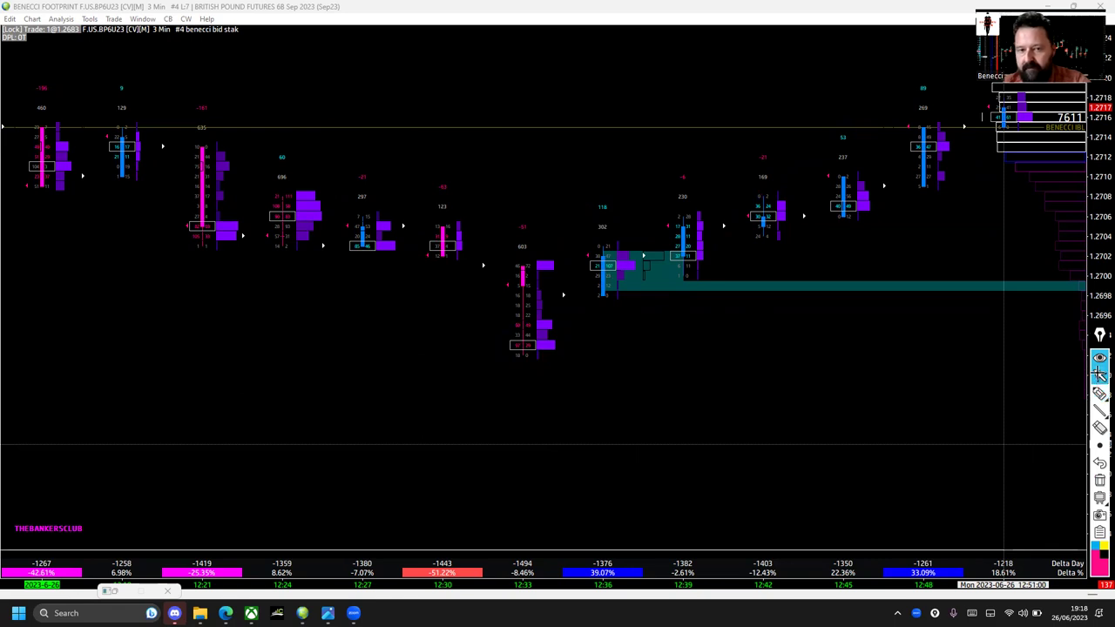
pyautogui.write('4')
pyautogui.press('Return')
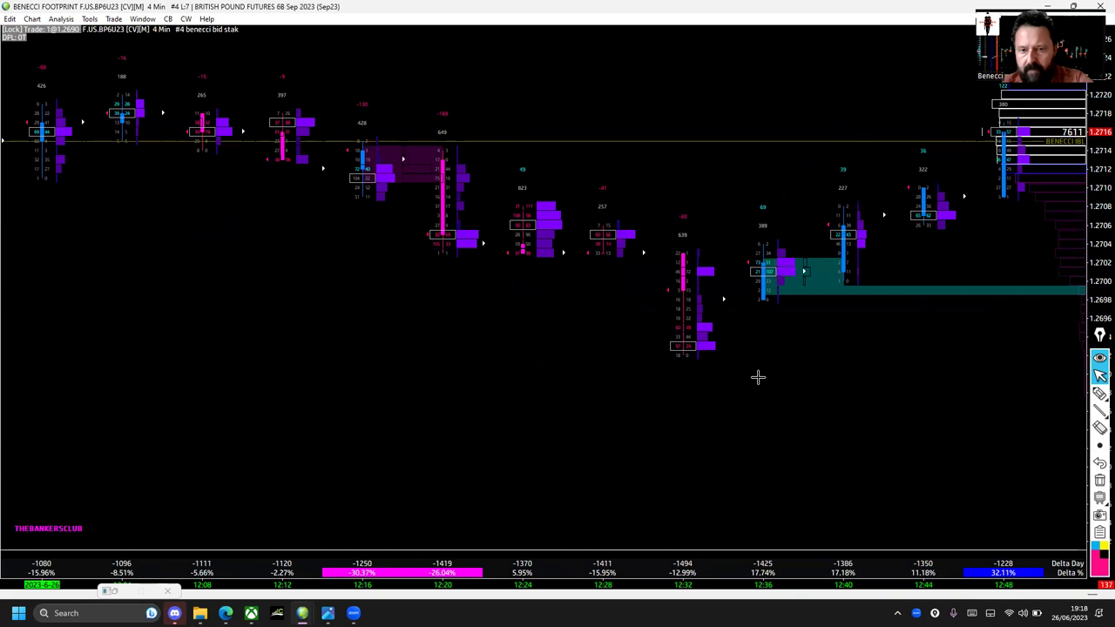
pyautogui.hscroll(5, 932, 399)
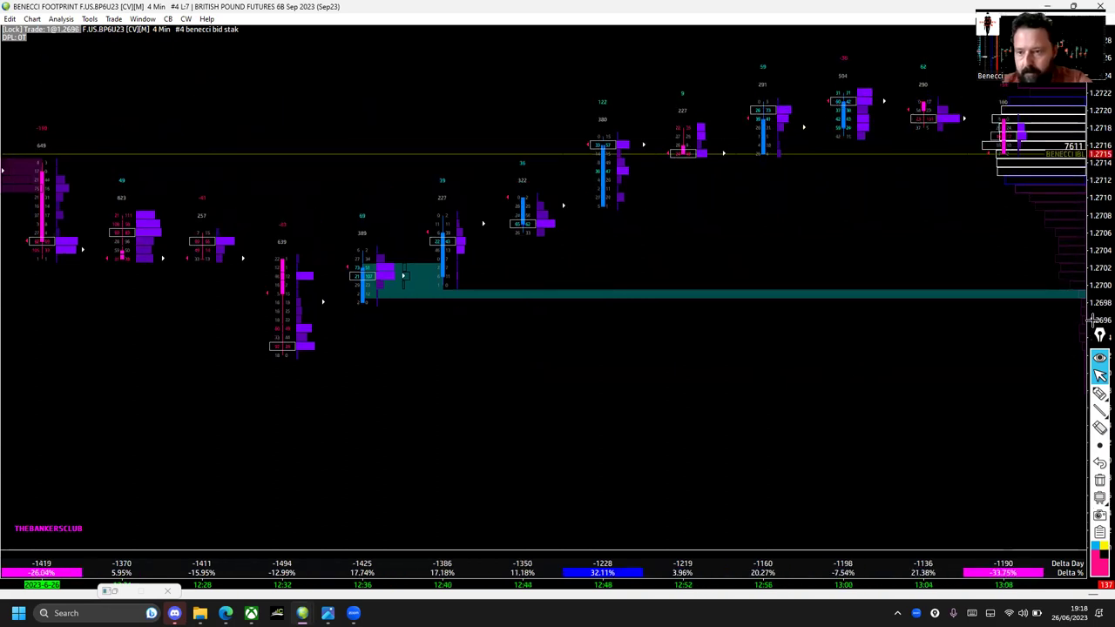
# Mark the 12:32 candle, draw a line above the 12:36 candle, scribble over the teal zone and trace the rally to 12:48.
pyautogui.click(1099, 393)
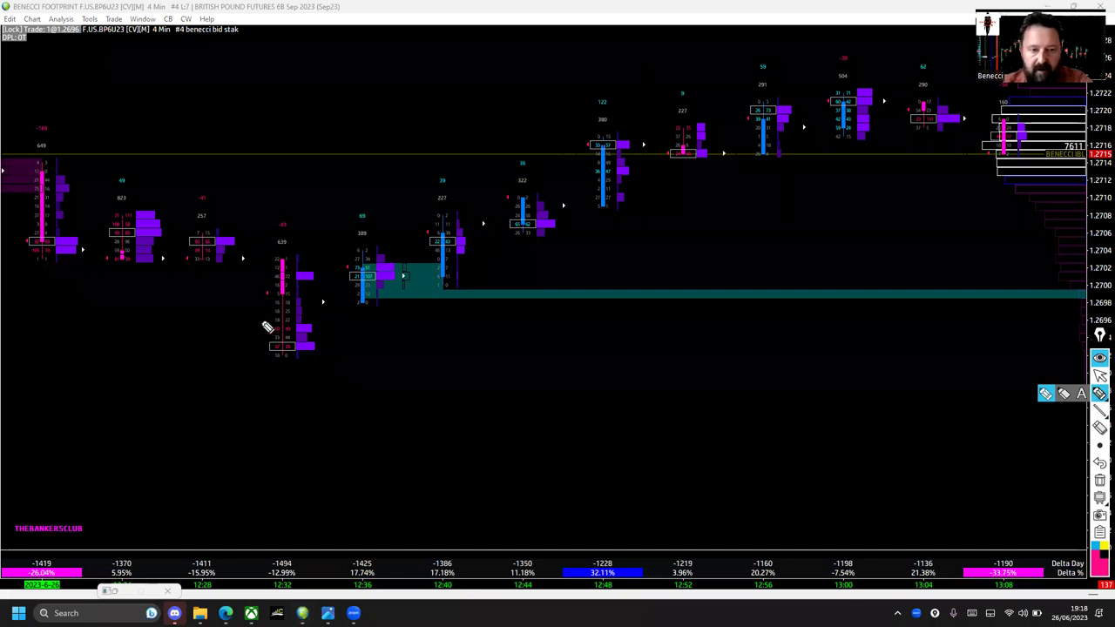
pyautogui.moveTo(279, 329); pyautogui.dragTo(316, 315)
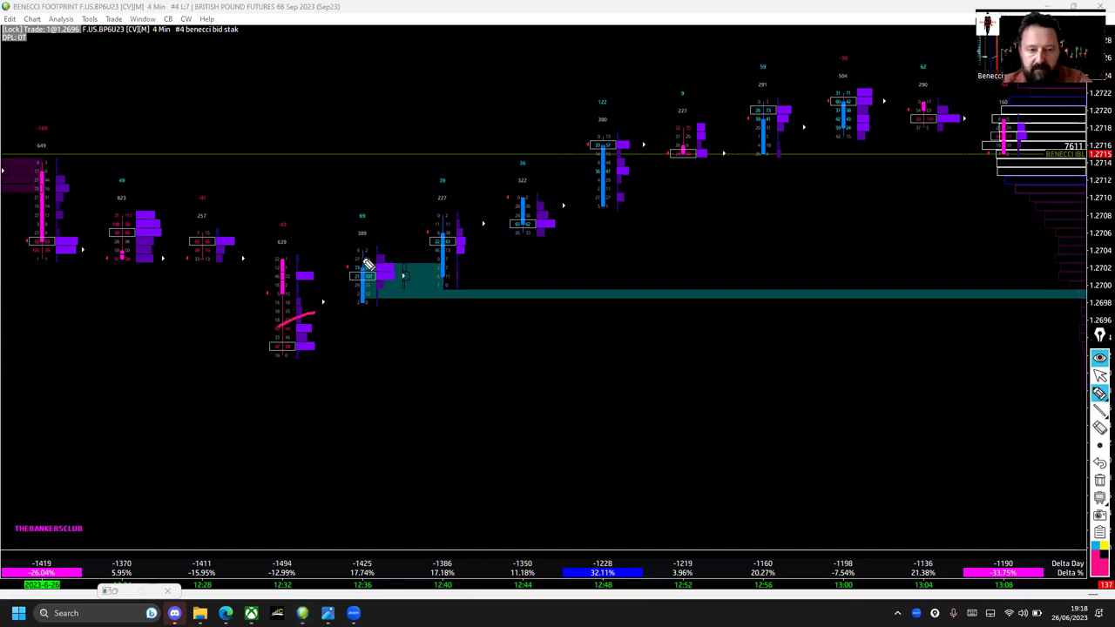
pyautogui.moveTo(332, 260); pyautogui.dragTo(415, 262)
pyautogui.moveTo(371, 298); pyautogui.dragTo(617, 130)
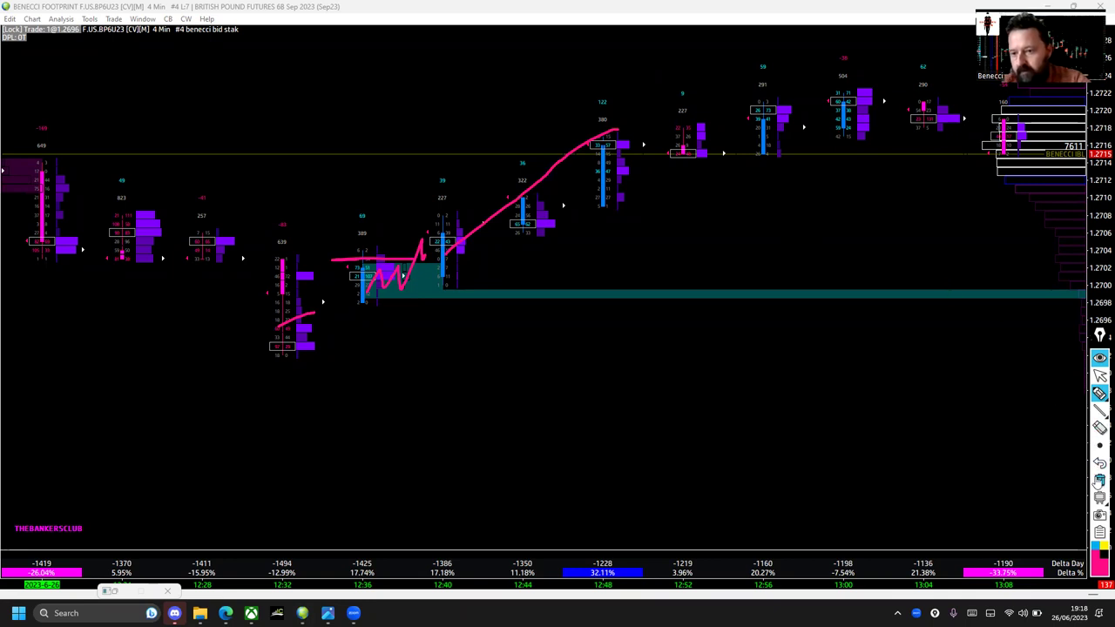
# Clear the drawings and switch the footprint chart to 5-minute bars, inspecting the 12:30 and 12:35 candles.
pyautogui.click(1099, 375)
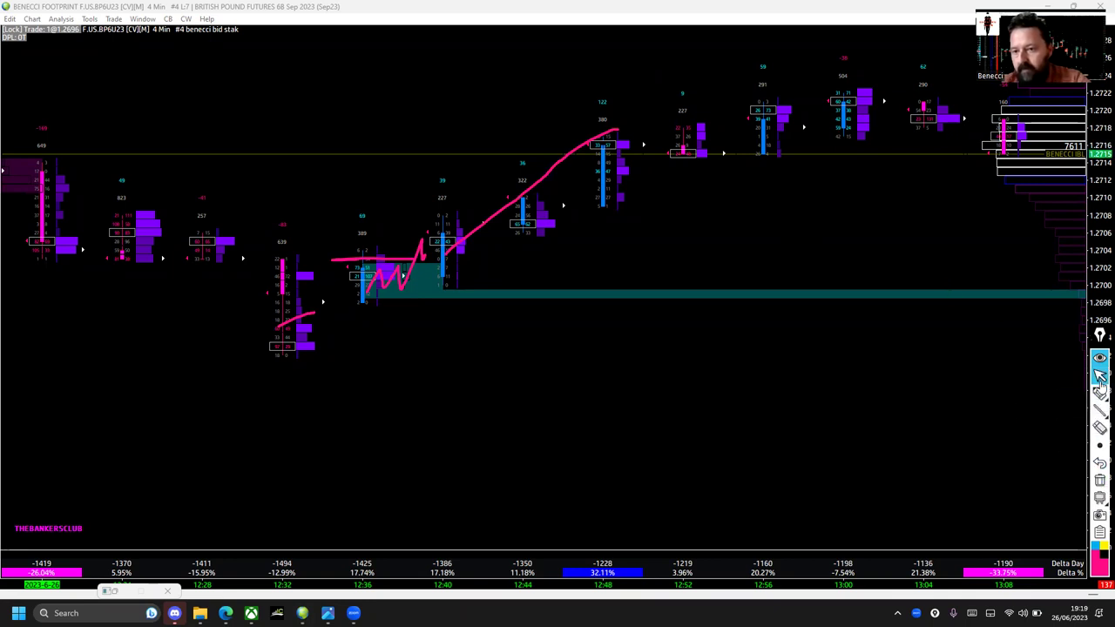
pyautogui.click(1099, 480)
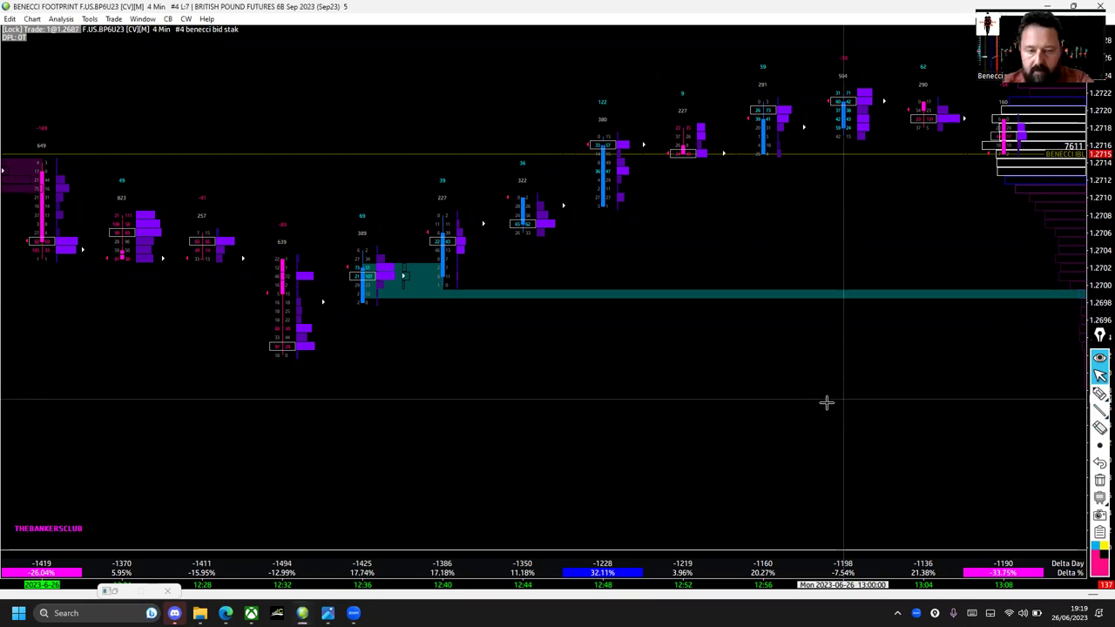
pyautogui.press('5')
pyautogui.press('Return')
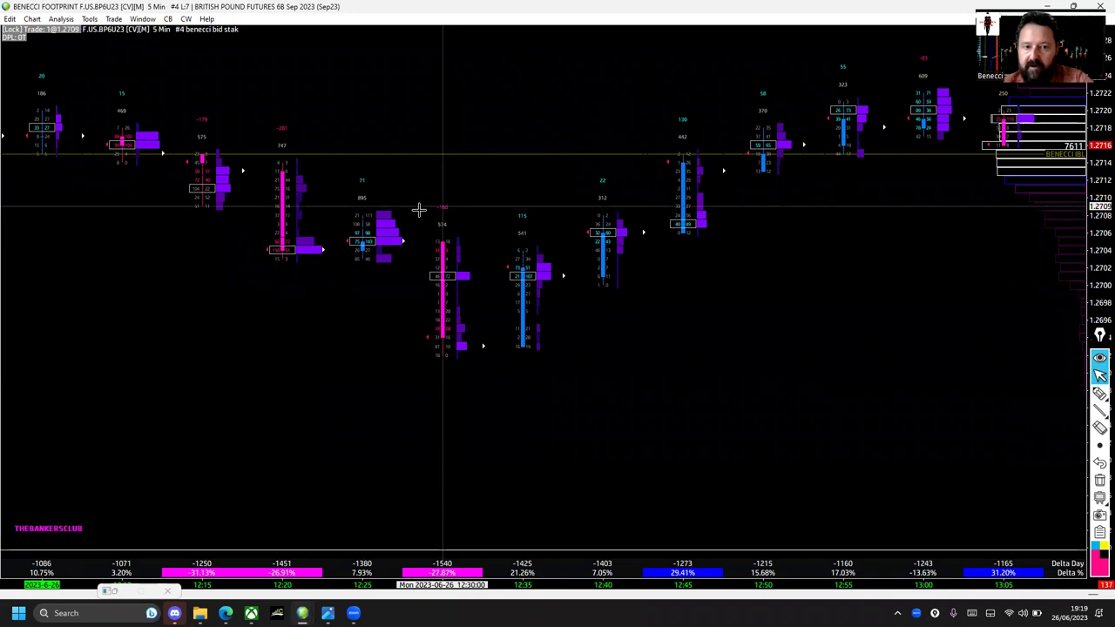
pyautogui.middleClick(419, 210)
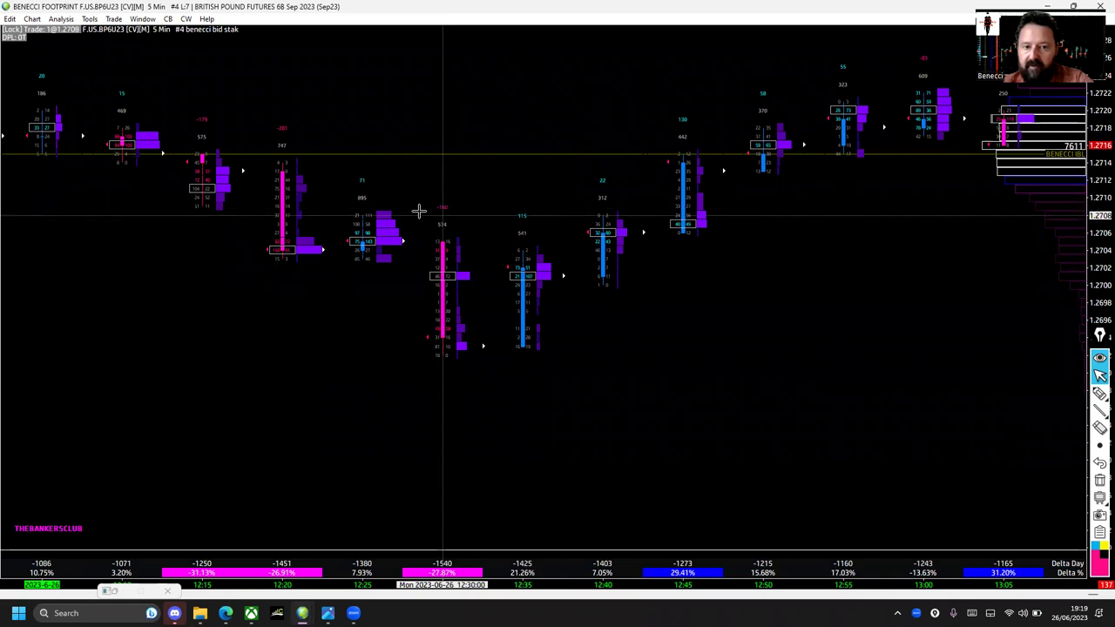
pyautogui.middleClick(527, 242)
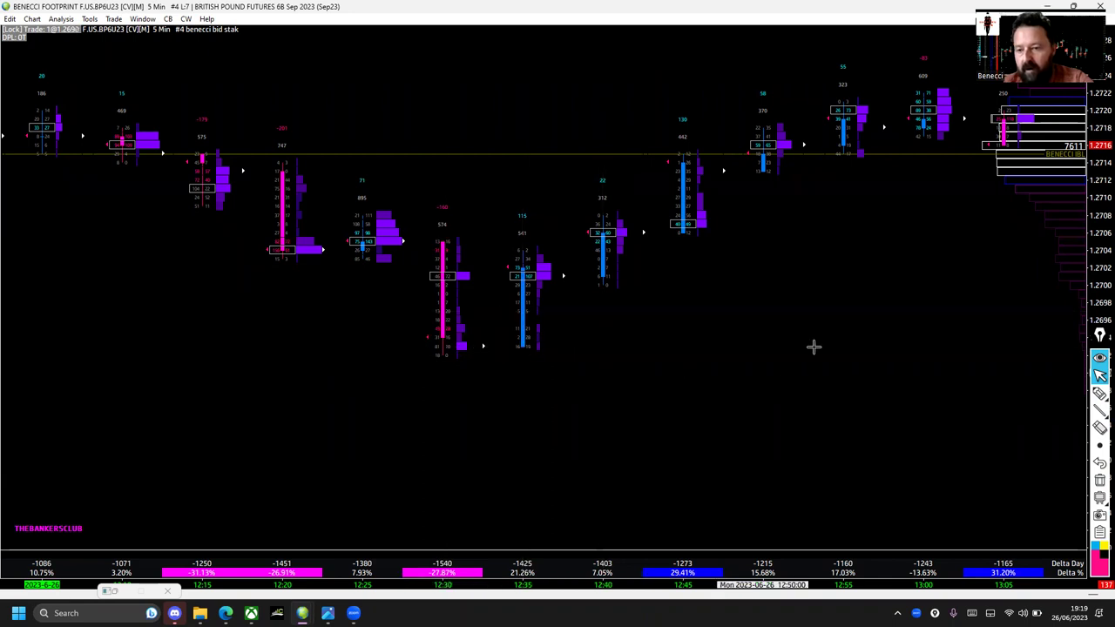
# Circle the lower halves of the 12:30 and 12:35 candles, trace the sell-off into the low and underline the 12:35 base.
pyautogui.click(1099, 392)
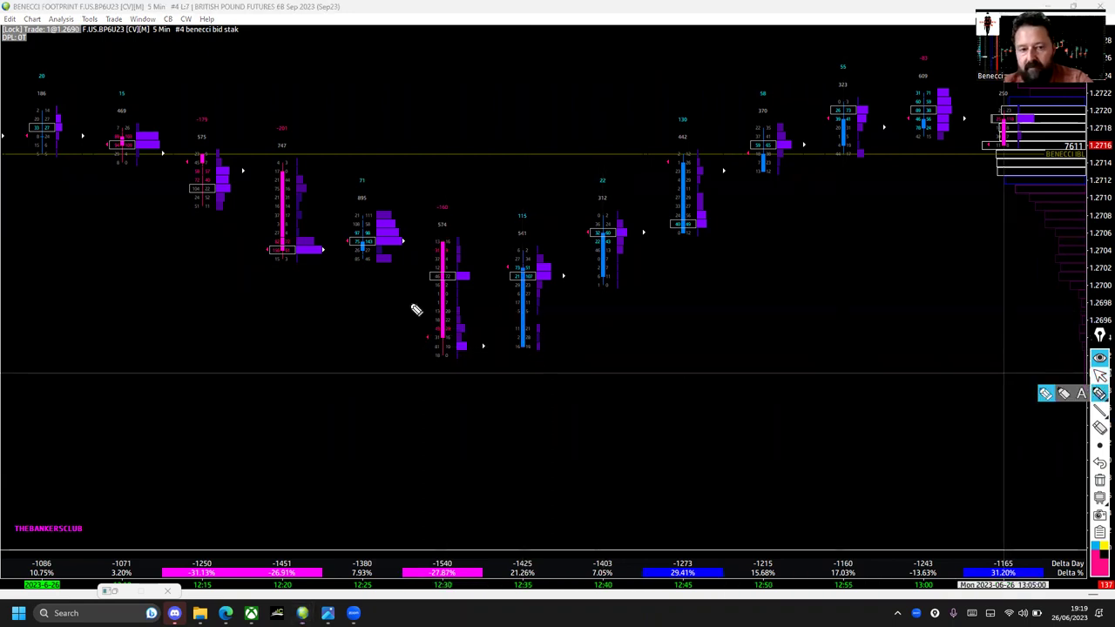
pyautogui.click(368, 305)
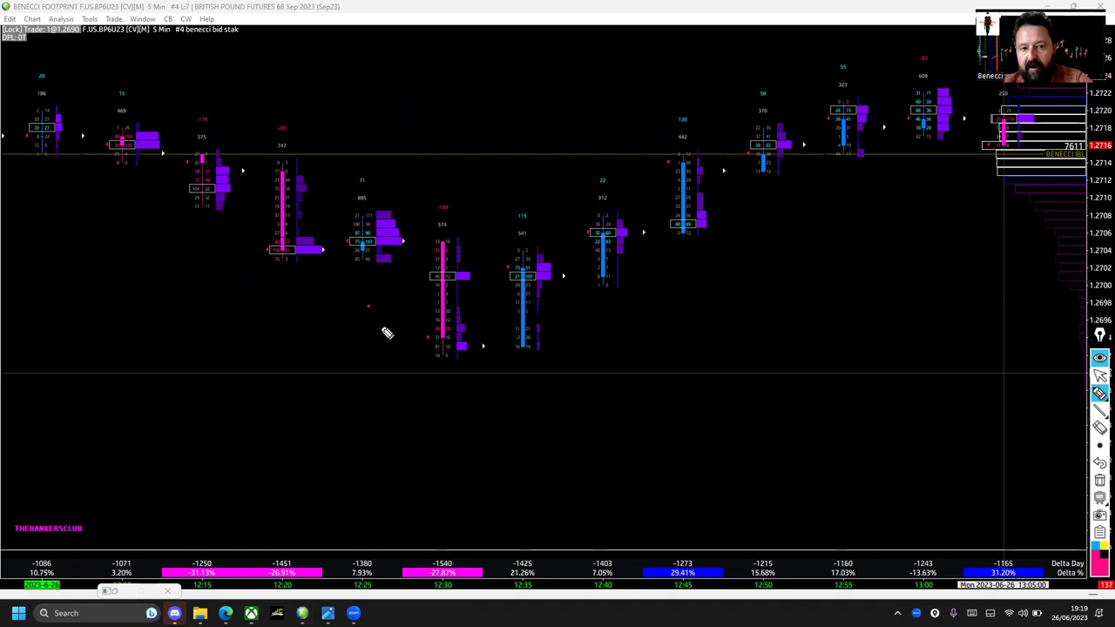
pyautogui.moveTo(387, 333)
pyautogui.mouseDown()
pyautogui.moveTo(525, 386)
pyautogui.moveTo(416, 318)
pyautogui.mouseUp()
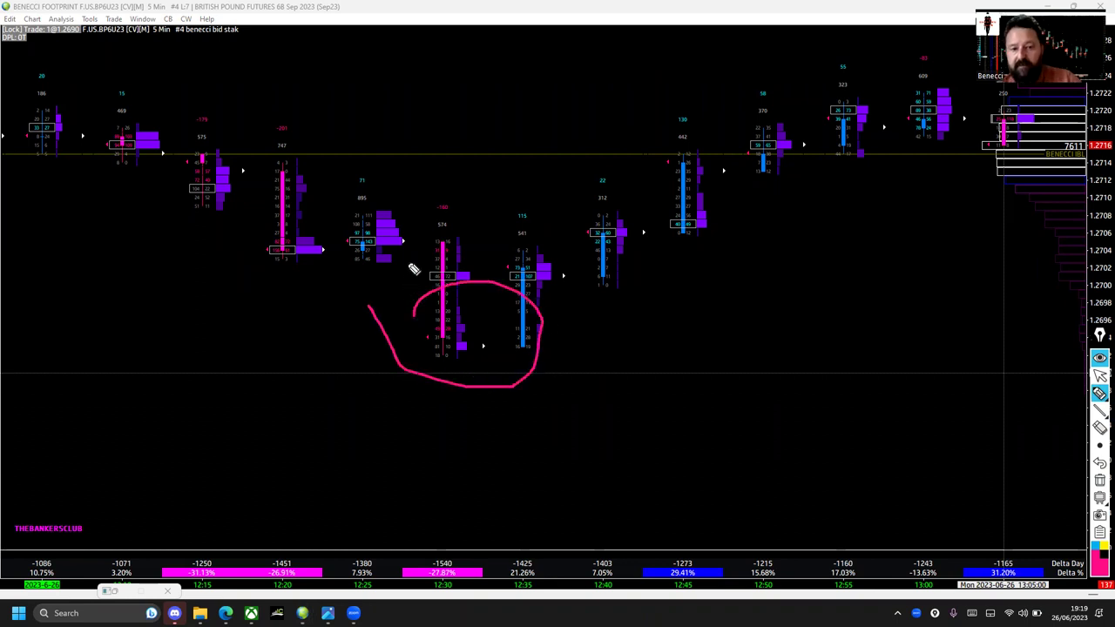
pyautogui.moveTo(410, 264)
pyautogui.mouseDown()
pyautogui.moveTo(436, 369)
pyautogui.moveTo(540, 358)
pyautogui.mouseUp()
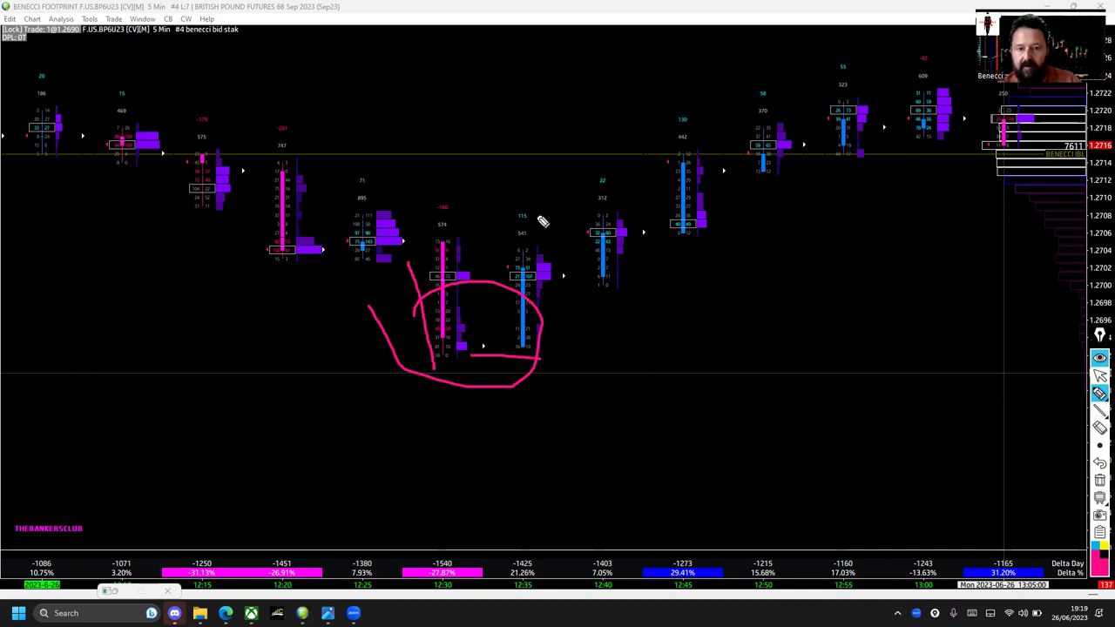
# Circle the 12:35 candle's delta and high-volume node, trace the move up to 12:40, and circle and strike through the 12:30 candle.
pyautogui.moveTo(540, 219)
pyautogui.mouseDown()
pyautogui.moveTo(497, 255)
pyautogui.moveTo(540, 225)
pyautogui.mouseUp()
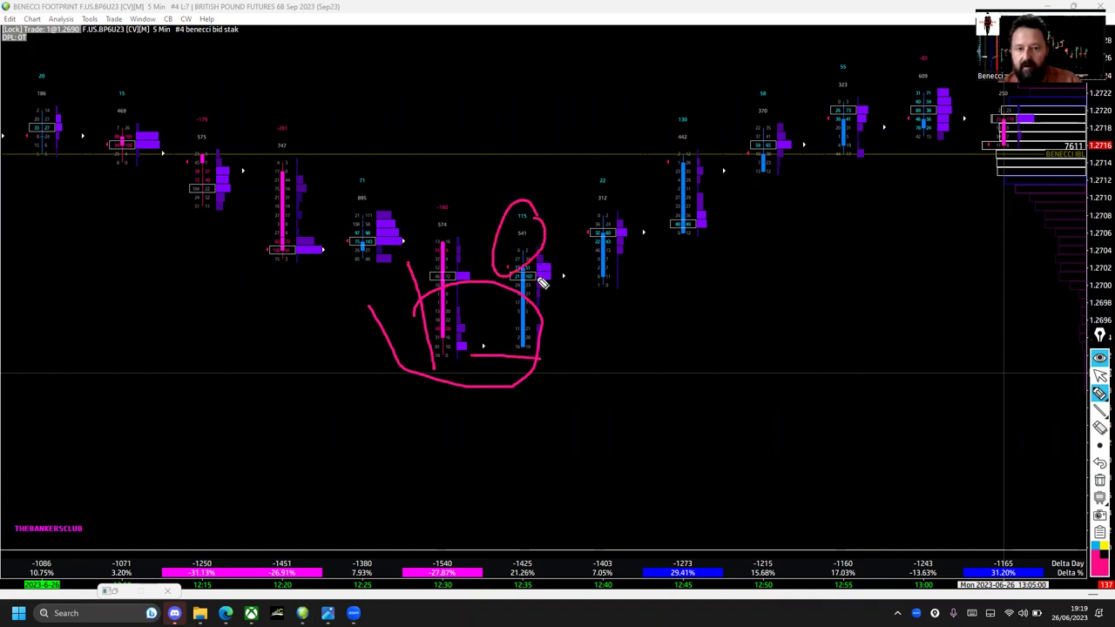
pyautogui.moveTo(528, 288)
pyautogui.mouseDown()
pyautogui.moveTo(543, 280)
pyautogui.moveTo(529, 259)
pyautogui.moveTo(520, 294)
pyautogui.moveTo(618, 217)
pyautogui.mouseUp()
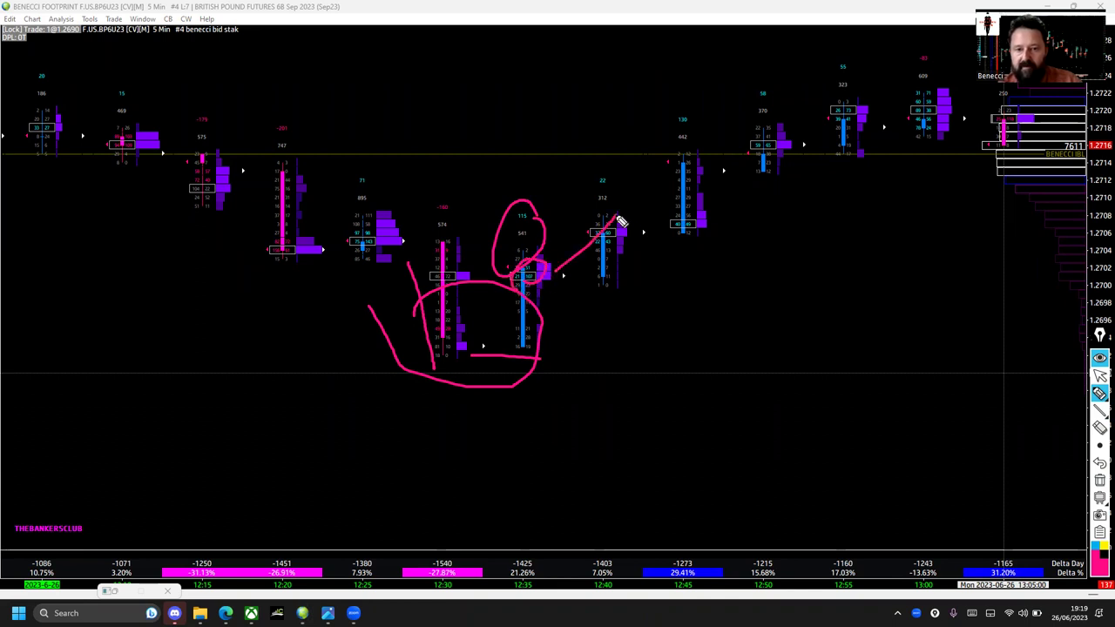
pyautogui.moveTo(433, 277)
pyautogui.mouseDown()
pyautogui.moveTo(431, 354)
pyautogui.moveTo(443, 279)
pyautogui.moveTo(426, 326)
pyautogui.moveTo(436, 346)
pyautogui.mouseUp()
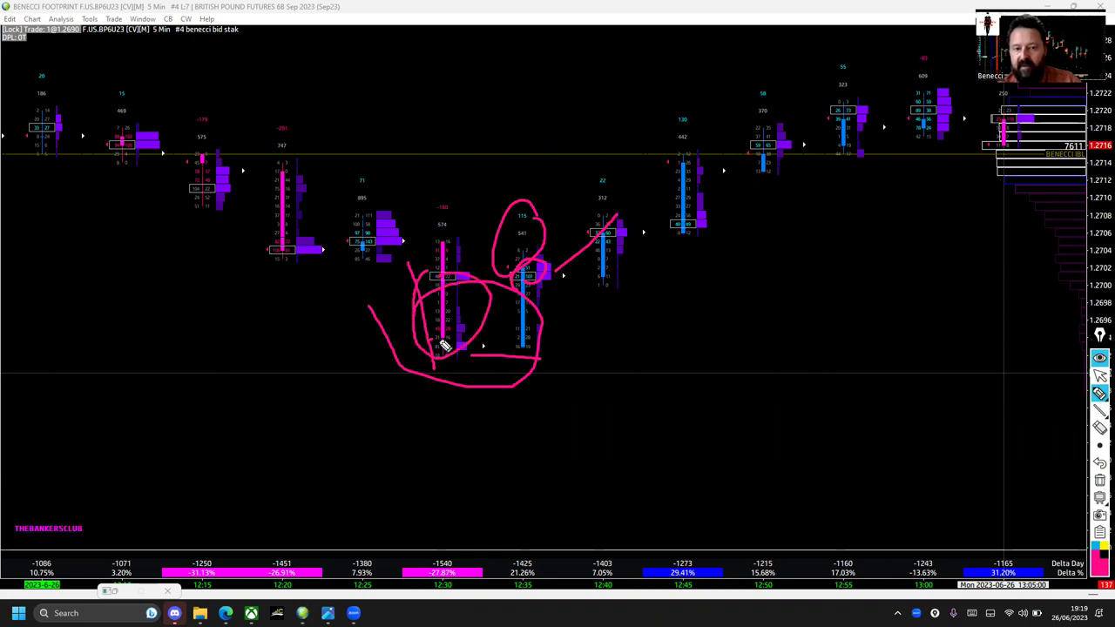
pyautogui.moveTo(443, 287); pyautogui.dragTo(450, 373)
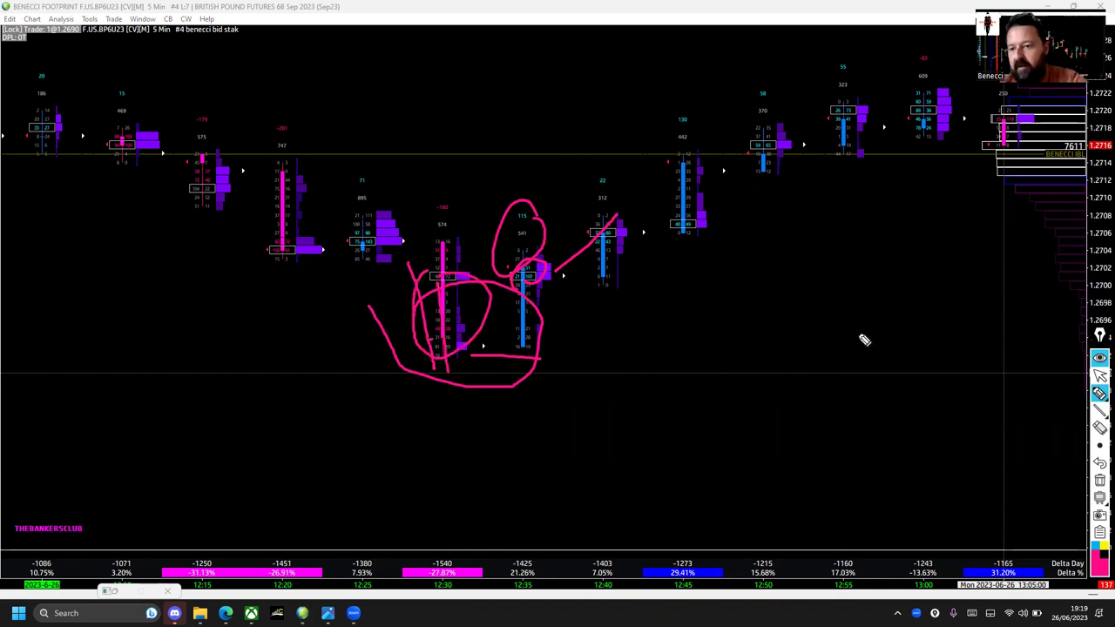
# Clear the drawings and switch the footprint chart to 54-minute bars.
pyautogui.click(1099, 481)
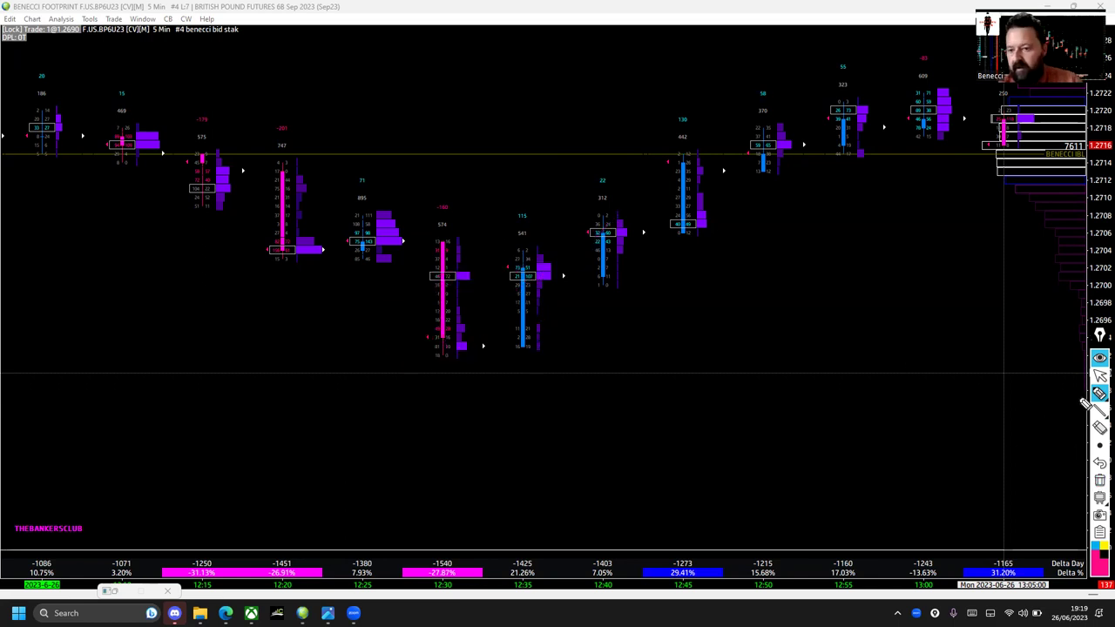
pyautogui.click(1100, 375)
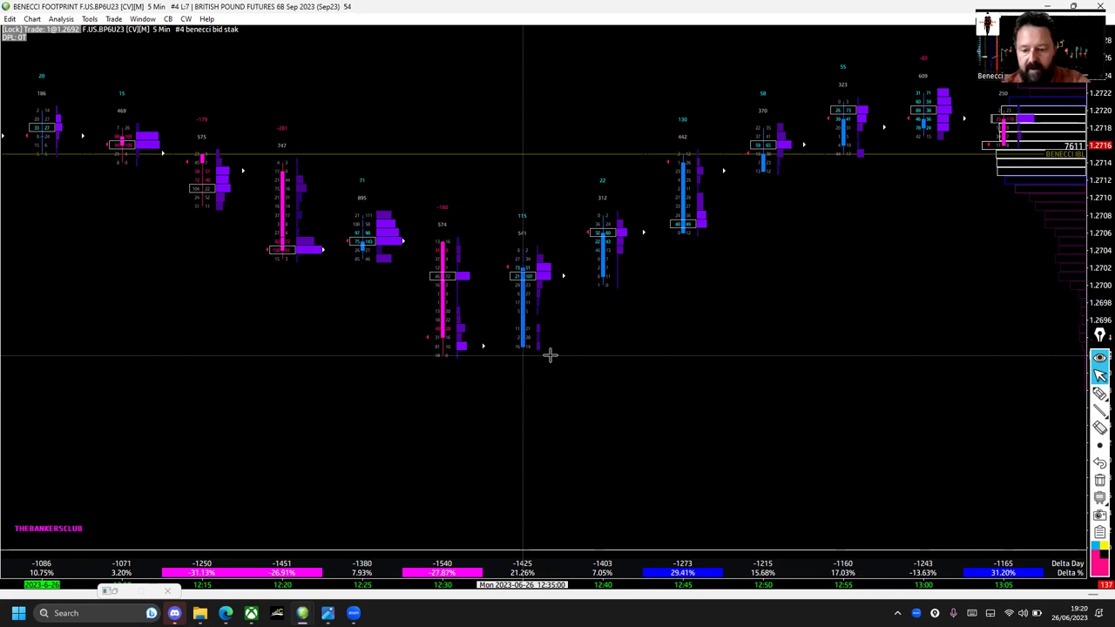
pyautogui.write('54')
pyautogui.press('Return')
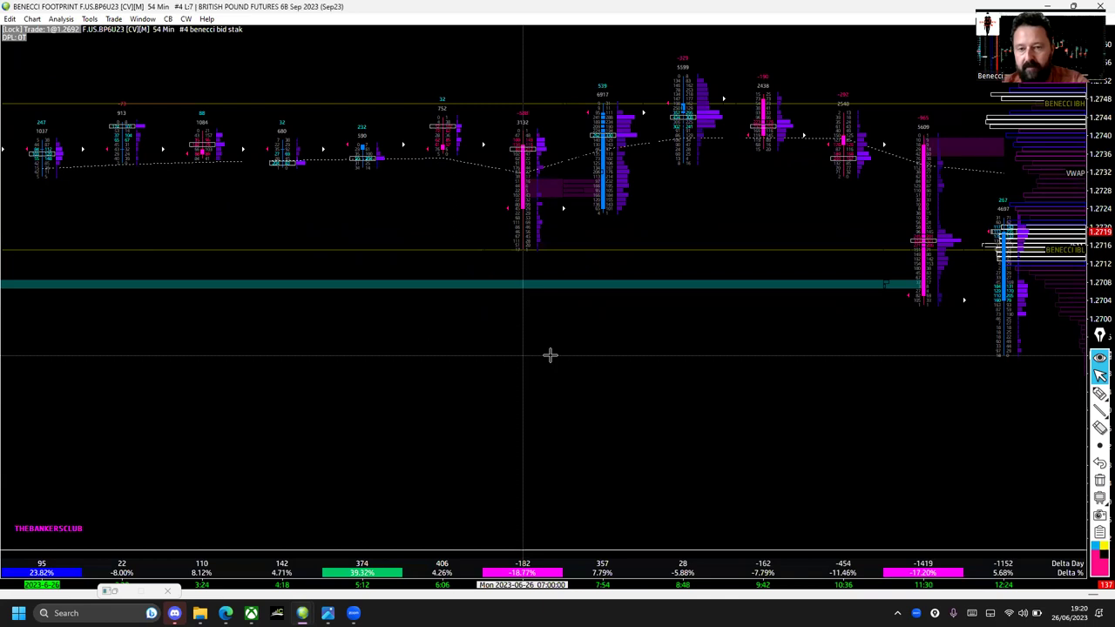
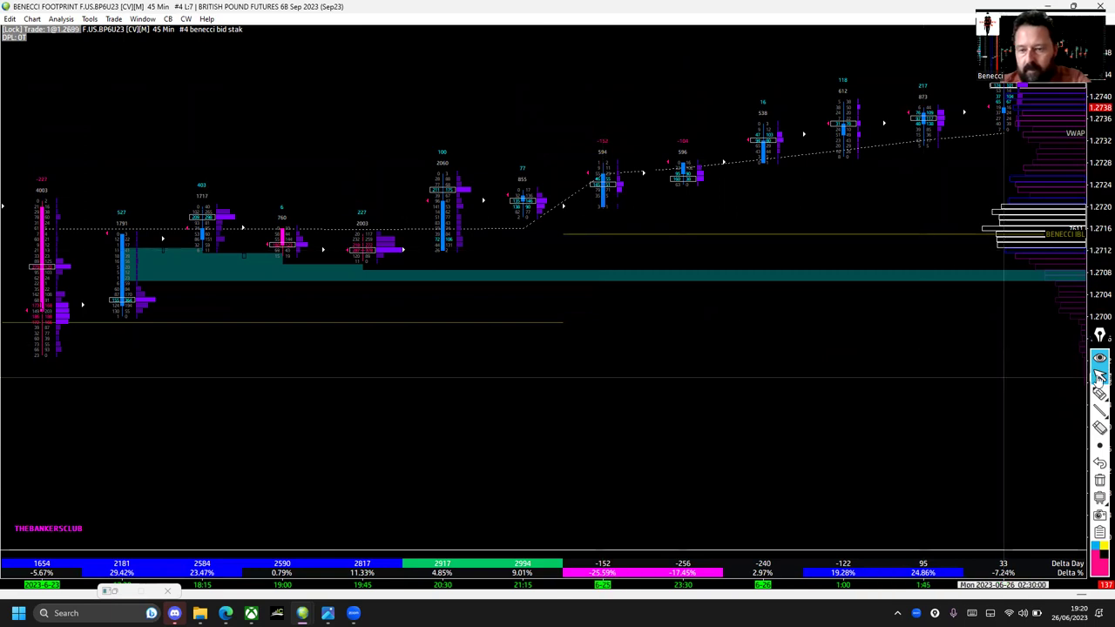
# Return the footprint chart to 5-minute bars and bring the candles up to 13:00 into view.
pyautogui.press('5')
pyautogui.press('Return')
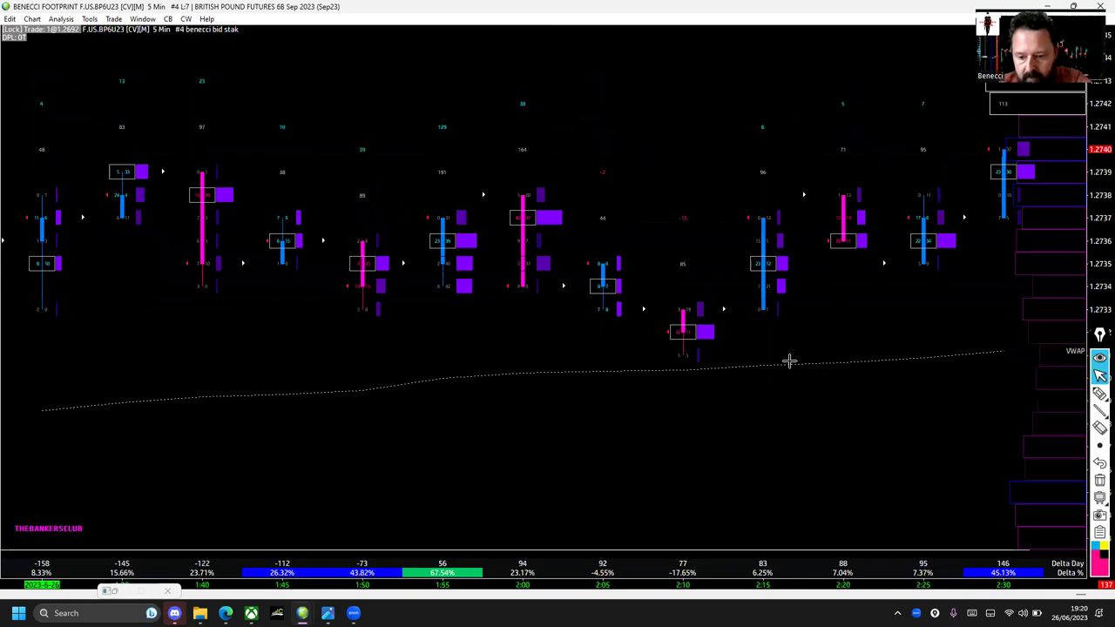
pyautogui.scroll(-10, 788, 360)
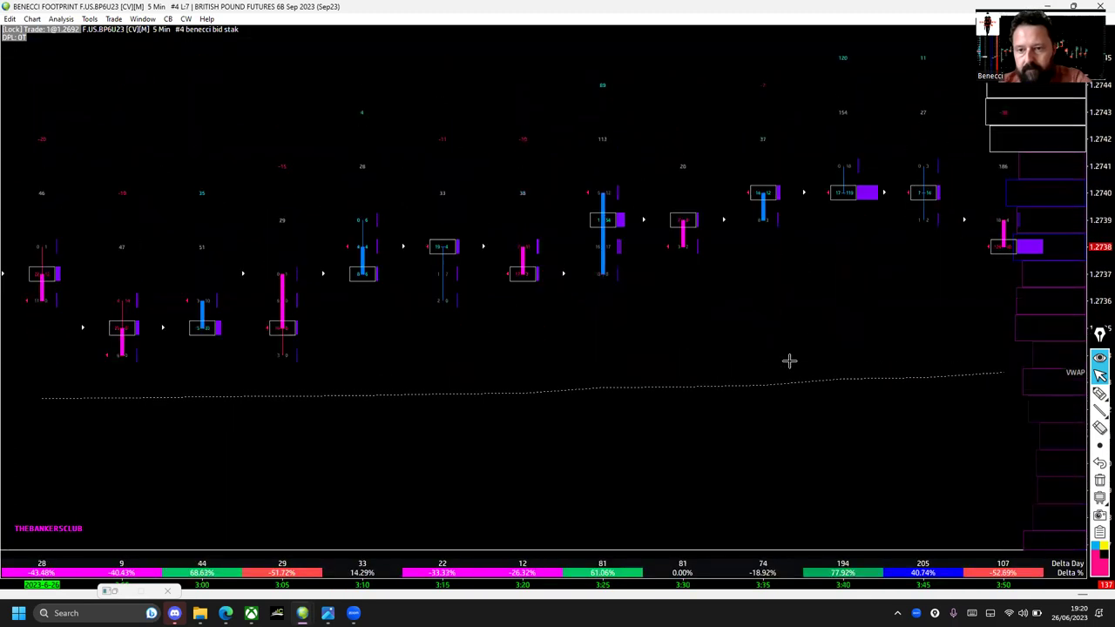
pyautogui.scroll(-10, 789, 359)
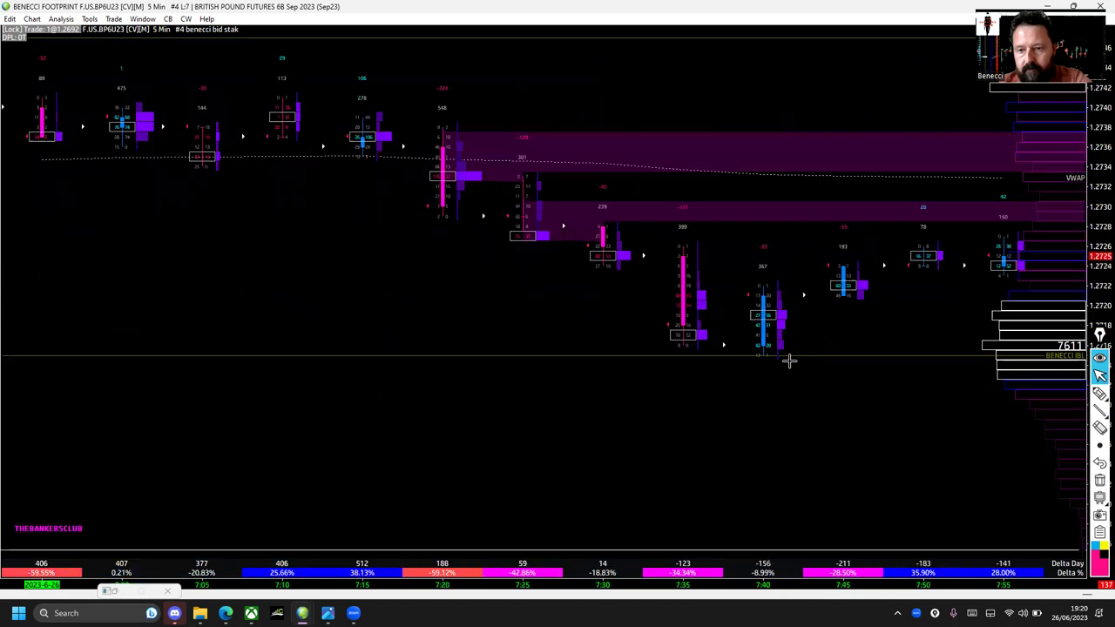
pyautogui.scroll(-10, 788, 360)
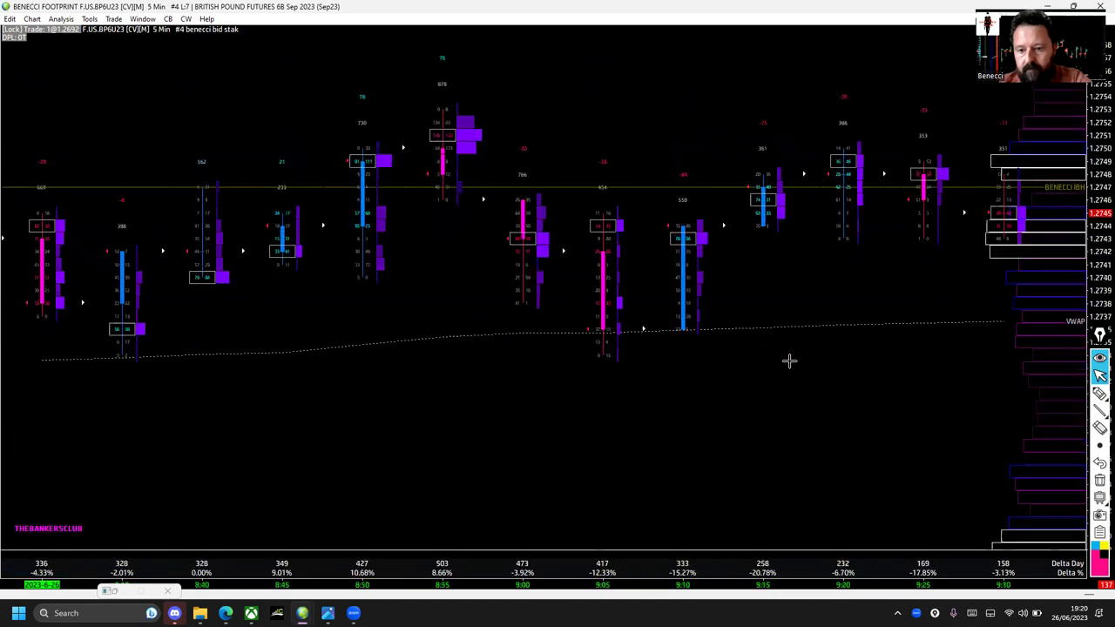
pyautogui.scroll(-10, 788, 359)
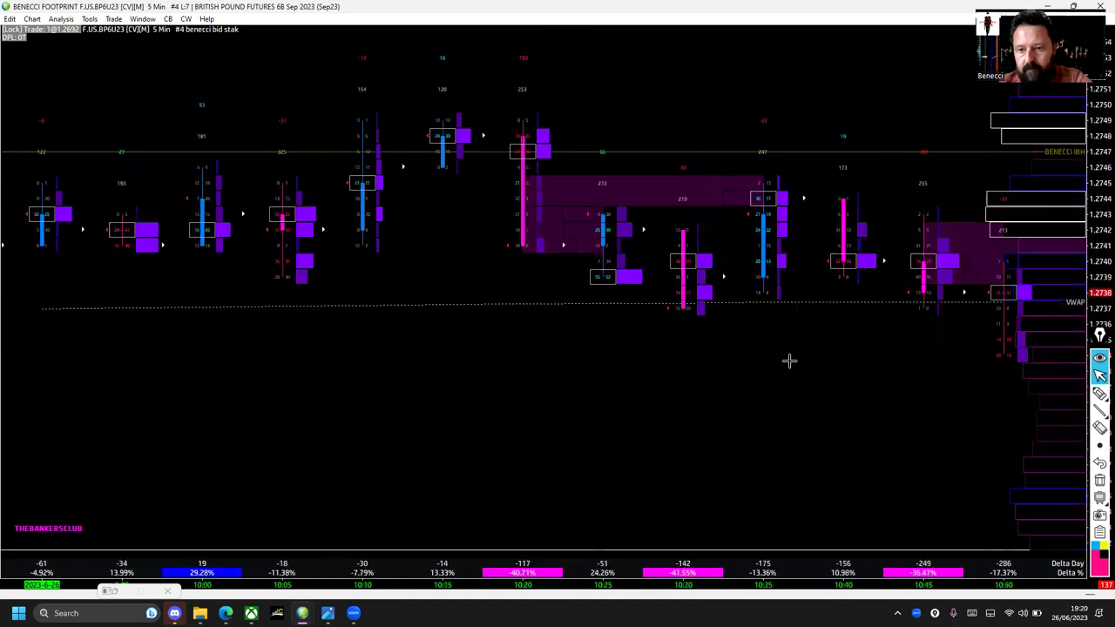
pyautogui.scroll(-10, 789, 360)
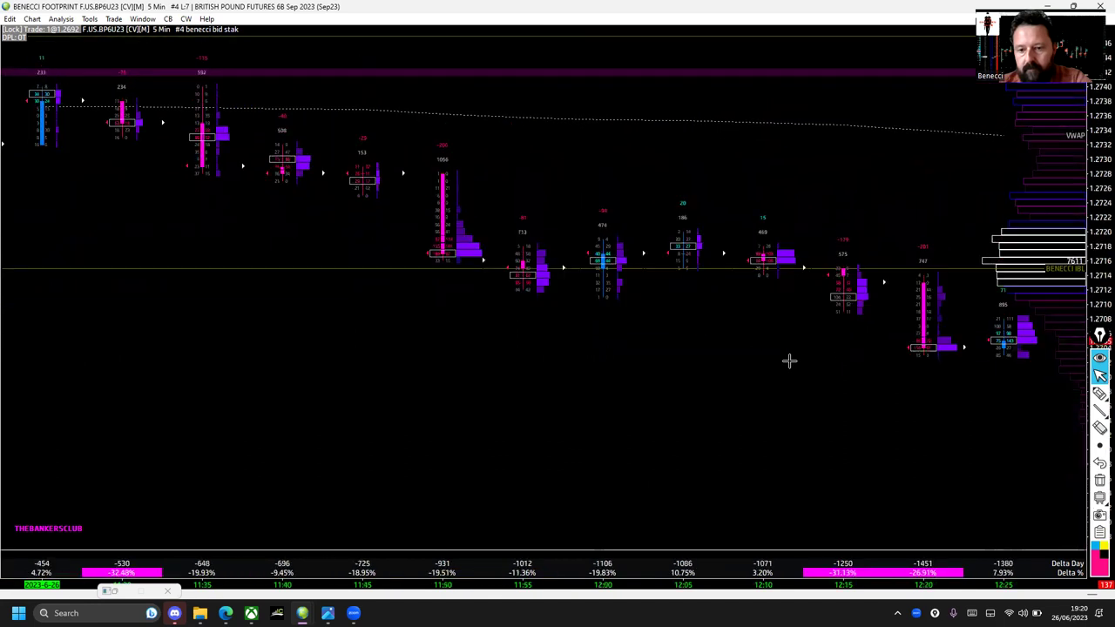
pyautogui.scroll(-6, 788, 360)
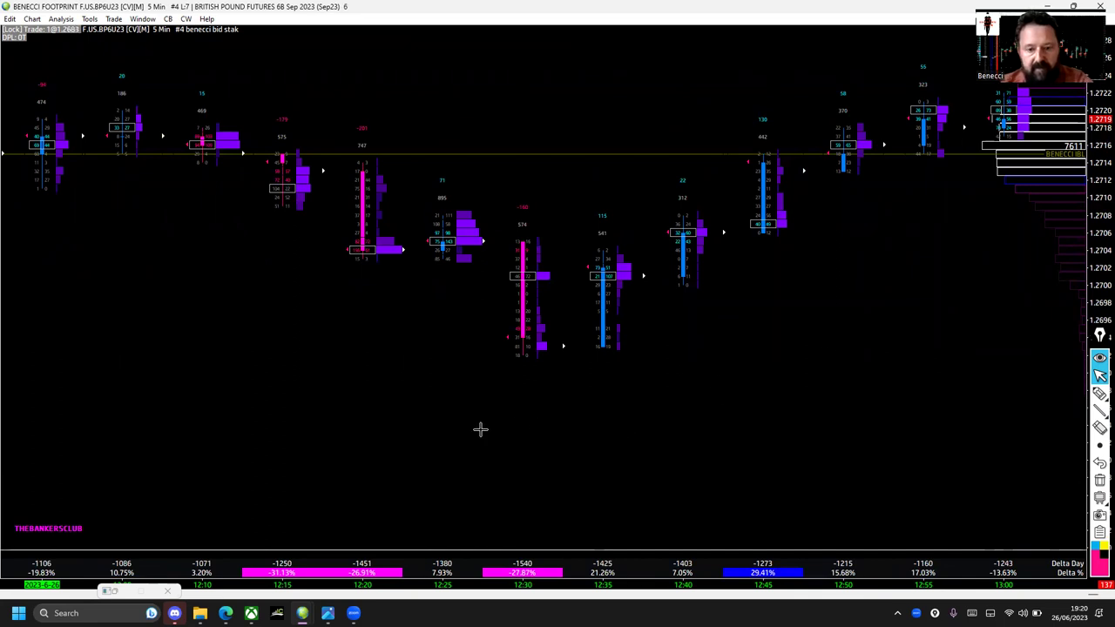
# View the 12:30 low and its rebound on 6-minute and 7-minute bars.
pyautogui.press('6')
pyautogui.press('Return')
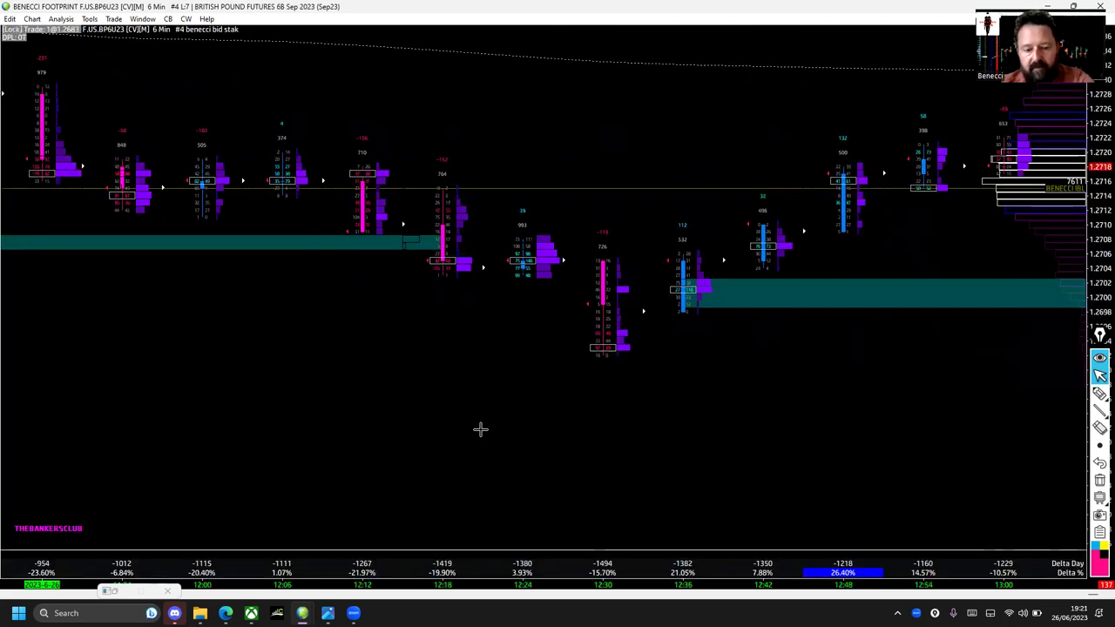
pyautogui.press('7')
pyautogui.press('Return')
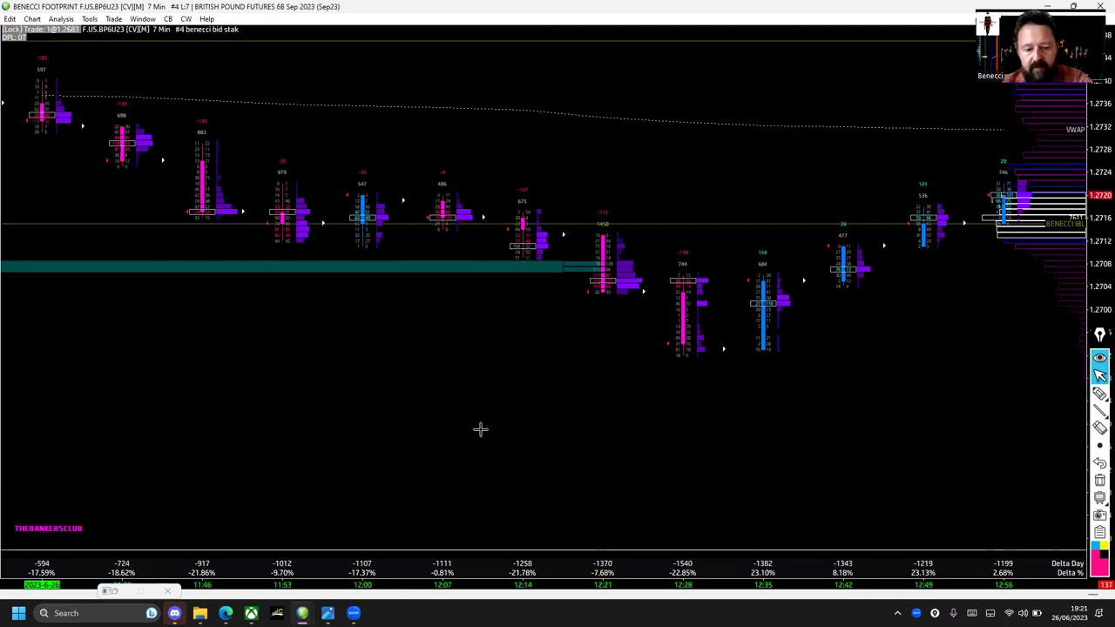
# Check the chart on 50-minute bars, return it to 5-minute bars and bring the candles up to 13:10 into view.
pyautogui.press('Return')
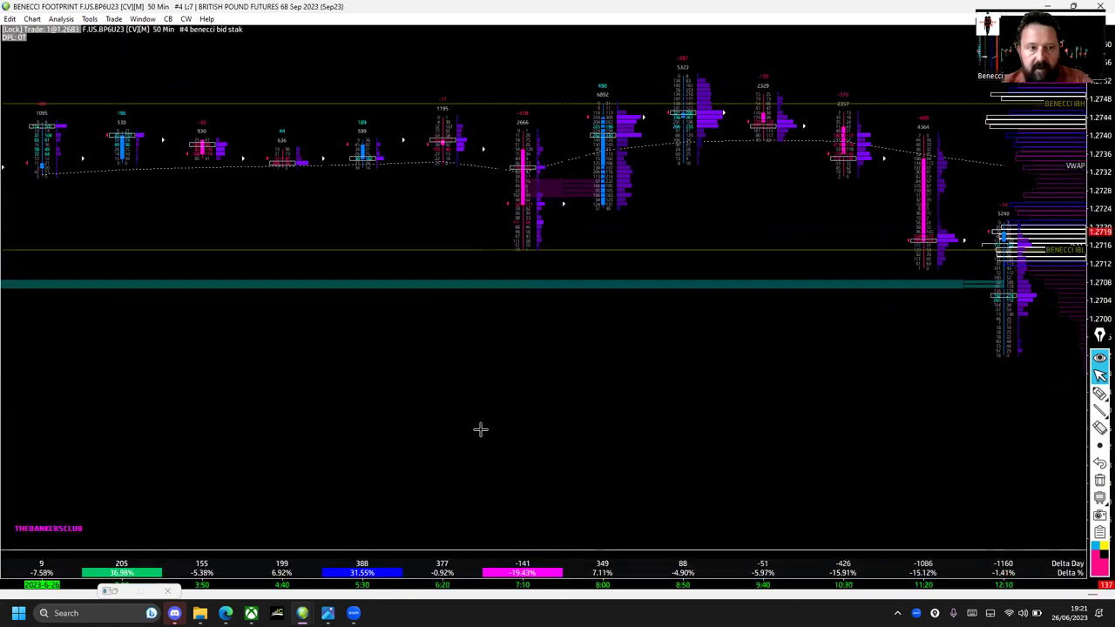
pyautogui.press('Return')
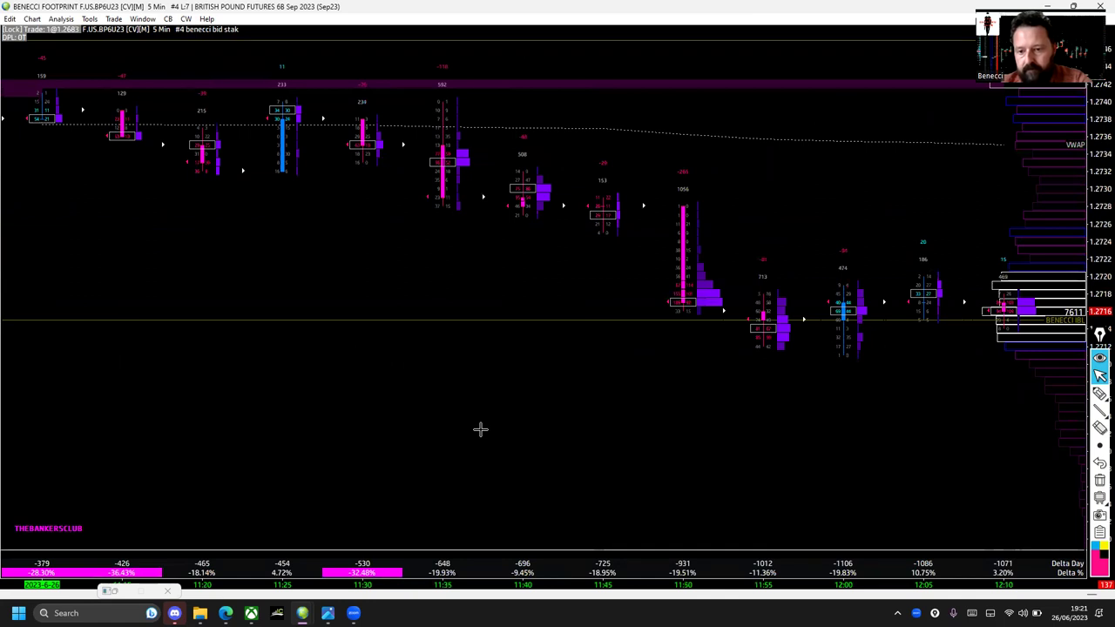
pyautogui.scroll(-9, 480, 429)
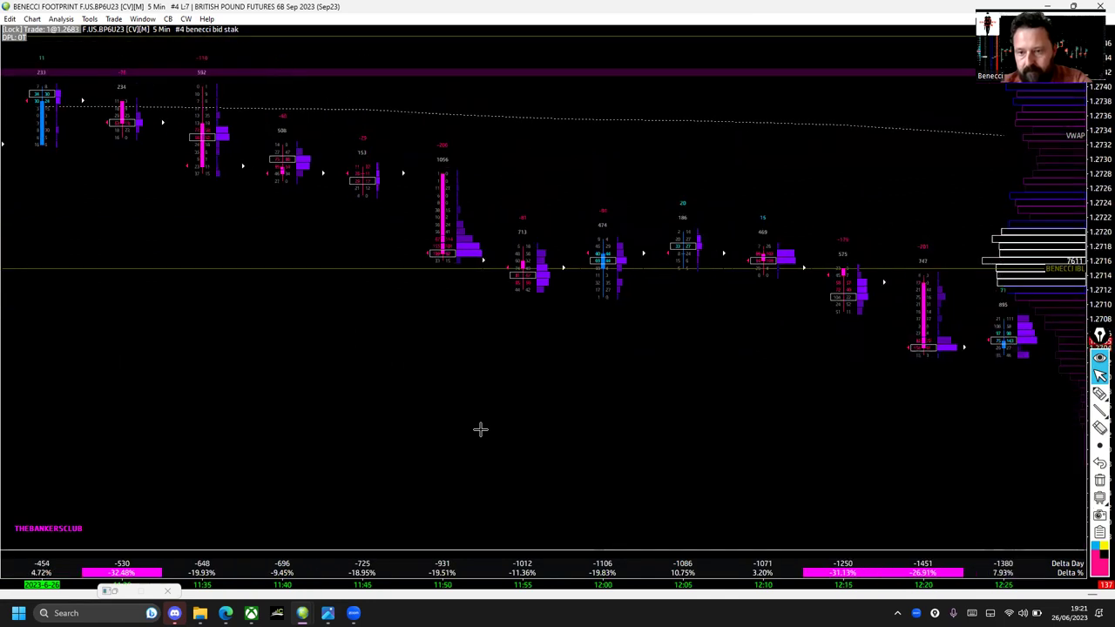
pyautogui.scroll(-3, 480, 429)
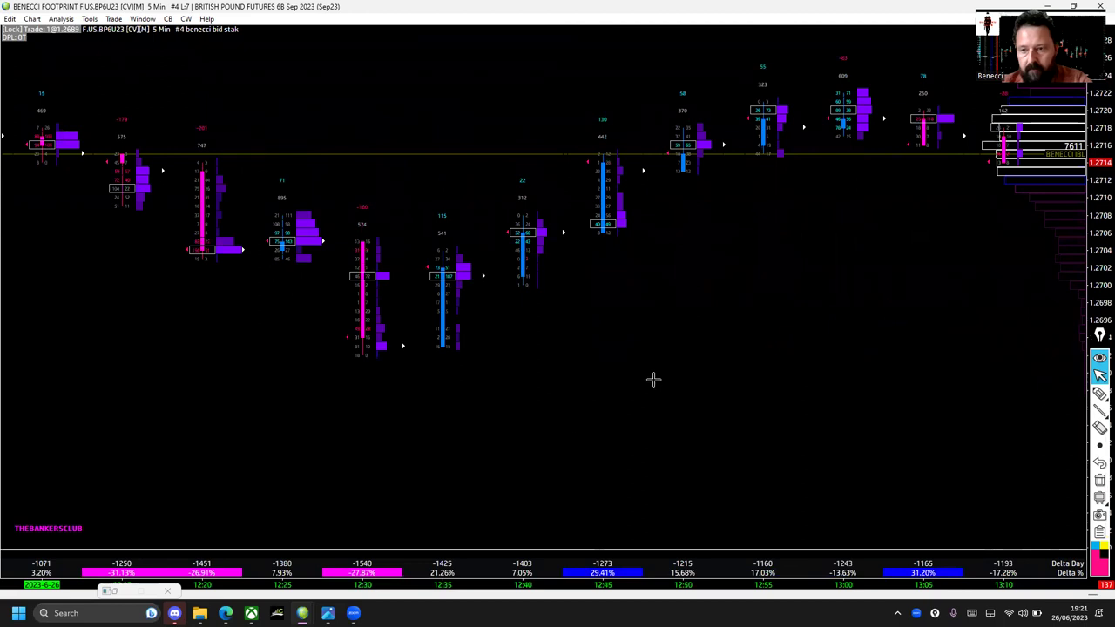
# Shift the price scale to show the candles lower on the chart and switch it to 6-minute bars.
pyautogui.moveTo(1100, 259); pyautogui.dragTo(1097, 291)
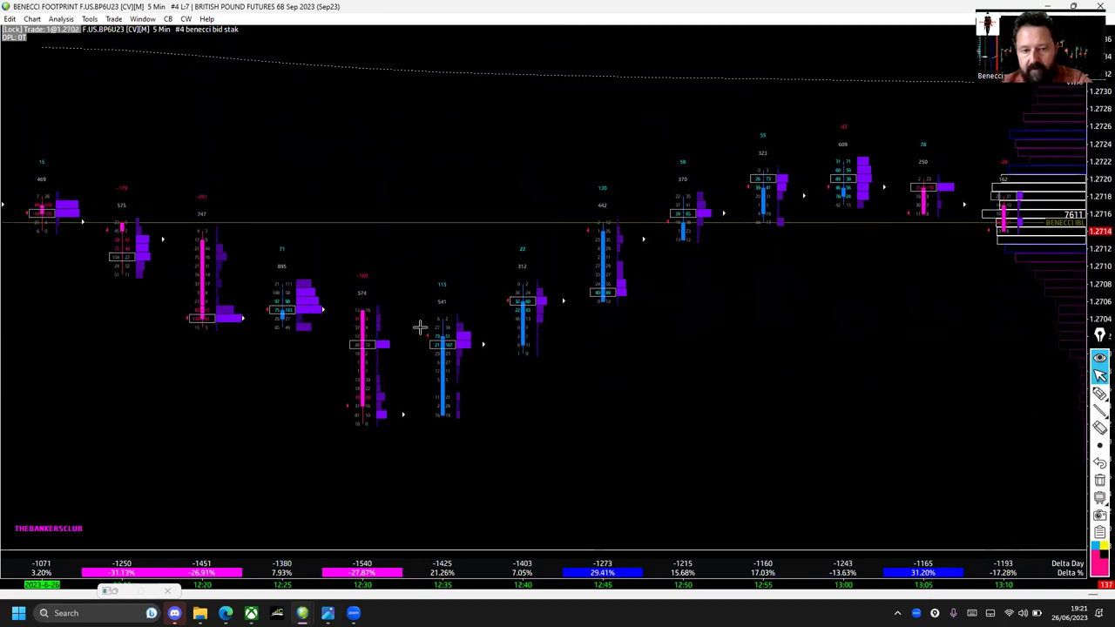
pyautogui.press('6')
pyautogui.press('Return')
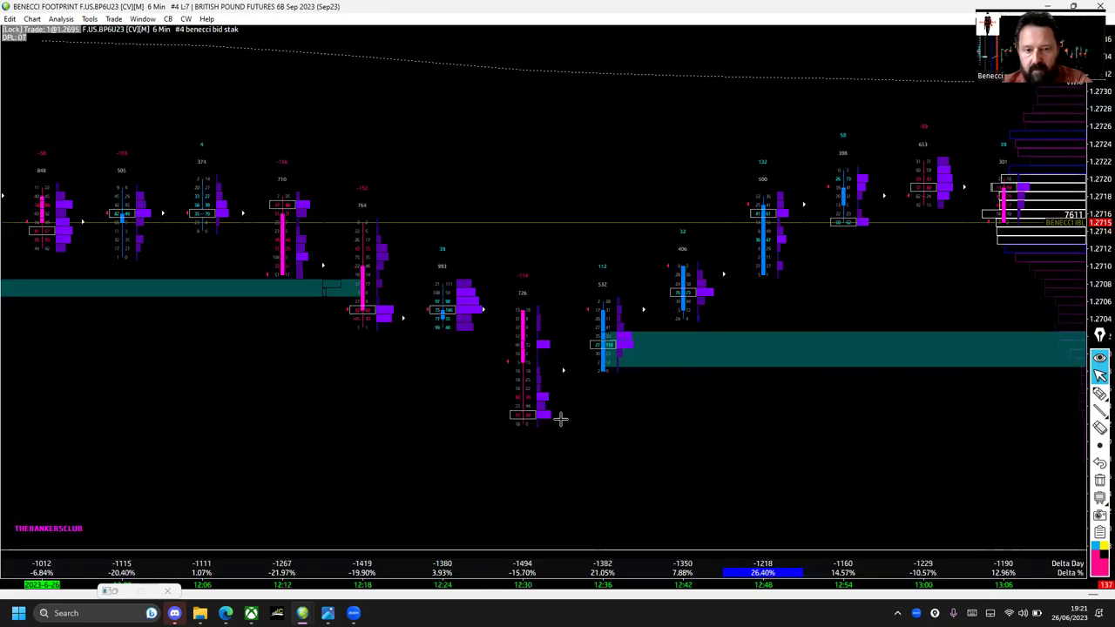
# Circle the 12:30 candle's delta and lower section, then mark the 12:36 candle and the rise into the 12:42 candle.
pyautogui.click(1099, 394)
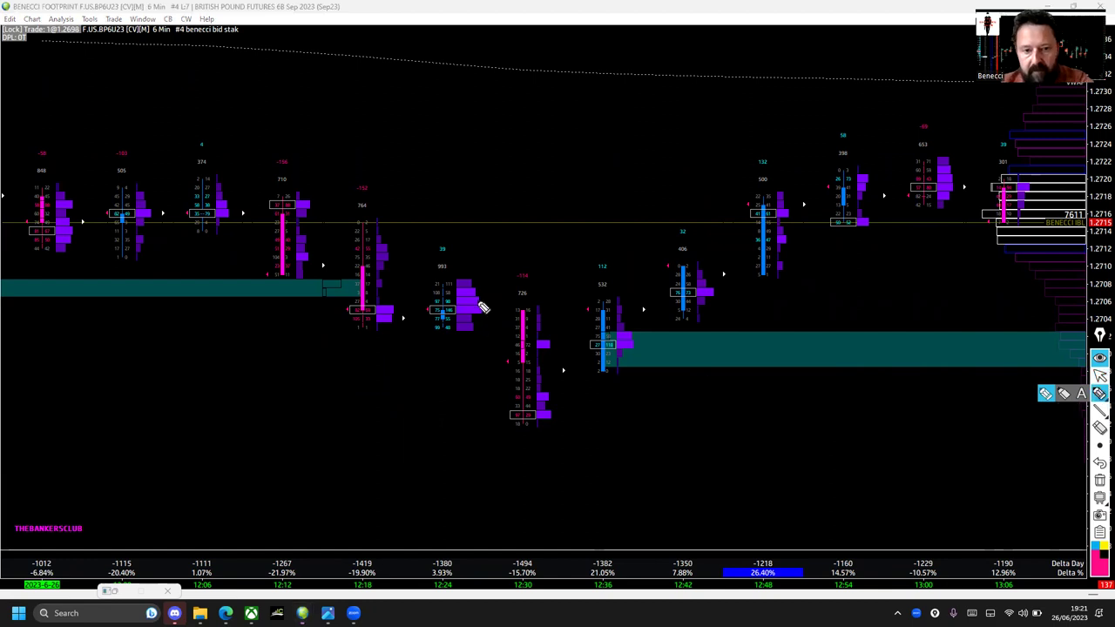
pyautogui.moveTo(490, 302)
pyautogui.mouseDown()
pyautogui.moveTo(515, 319)
pyautogui.moveTo(511, 249)
pyautogui.moveTo(492, 257)
pyautogui.mouseUp()
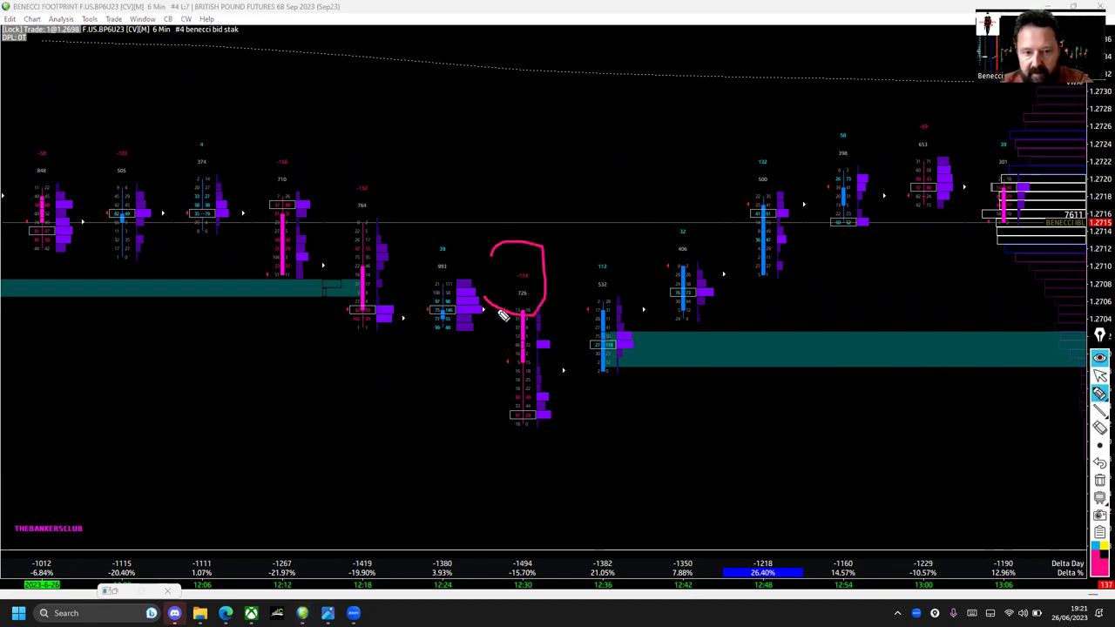
pyautogui.moveTo(520, 356)
pyautogui.mouseDown()
pyautogui.moveTo(505, 461)
pyautogui.moveTo(498, 348)
pyautogui.mouseUp()
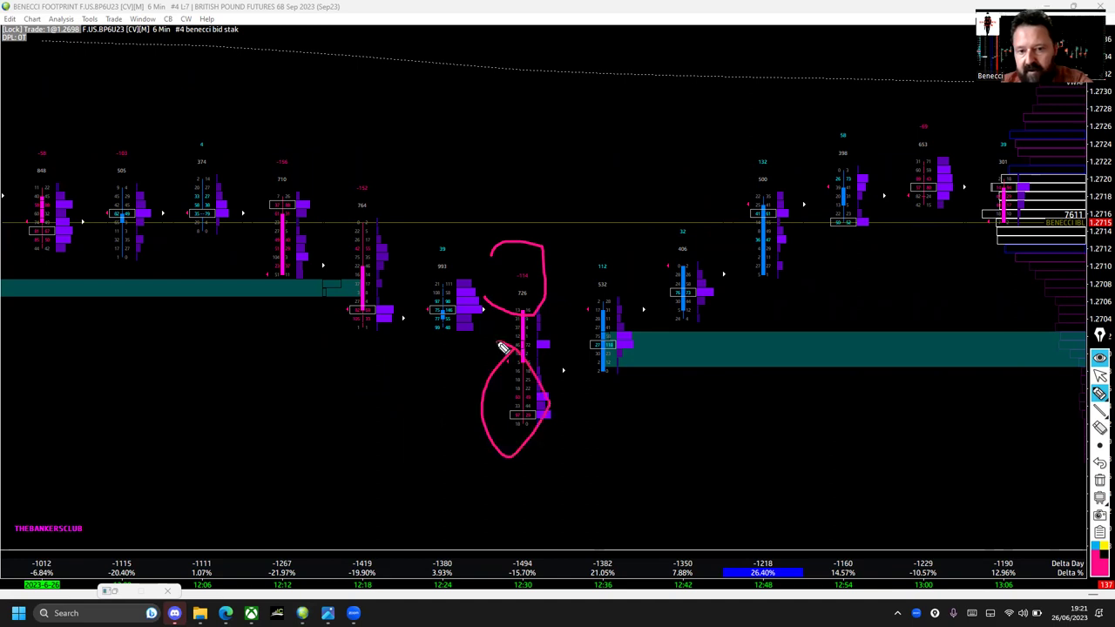
pyautogui.moveTo(598, 364)
pyautogui.mouseDown()
pyautogui.moveTo(613, 346)
pyautogui.moveTo(623, 361)
pyautogui.moveTo(686, 280)
pyautogui.mouseUp()
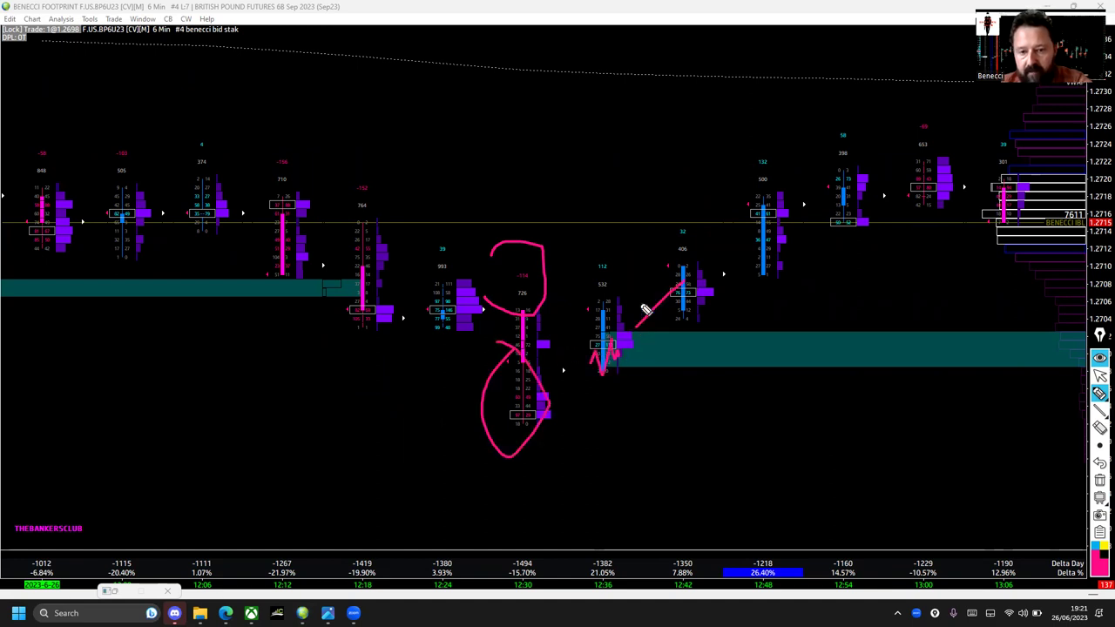
pyautogui.moveTo(613, 316); pyautogui.dragTo(677, 317)
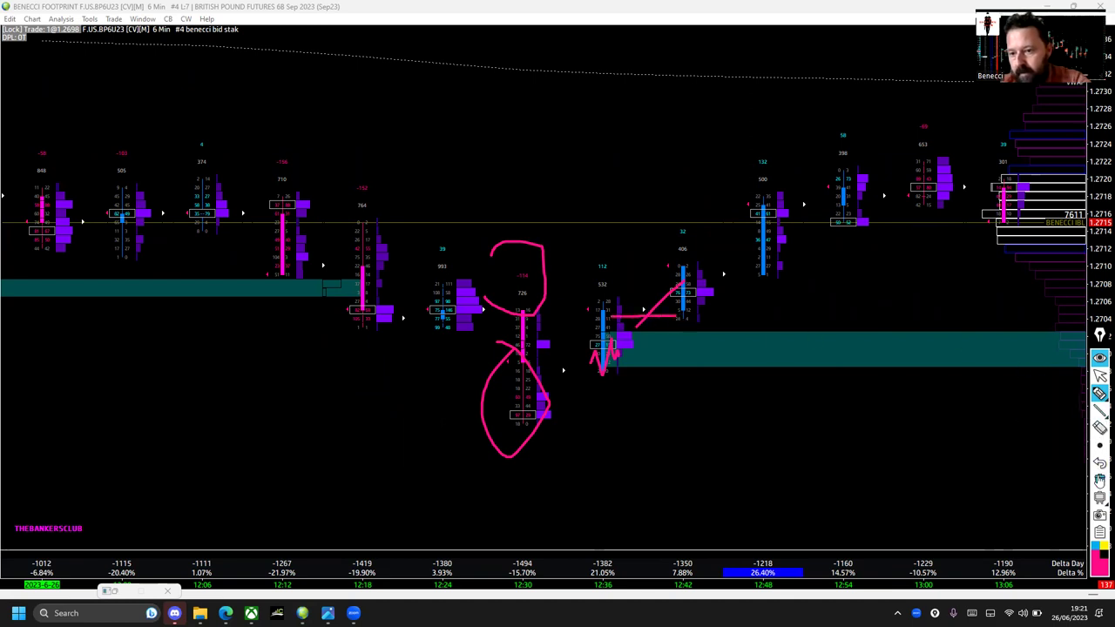
# Clear the annotations and bring the 6-minute candles from 13:06 to 14:36 into view.
pyautogui.click(1100, 479)
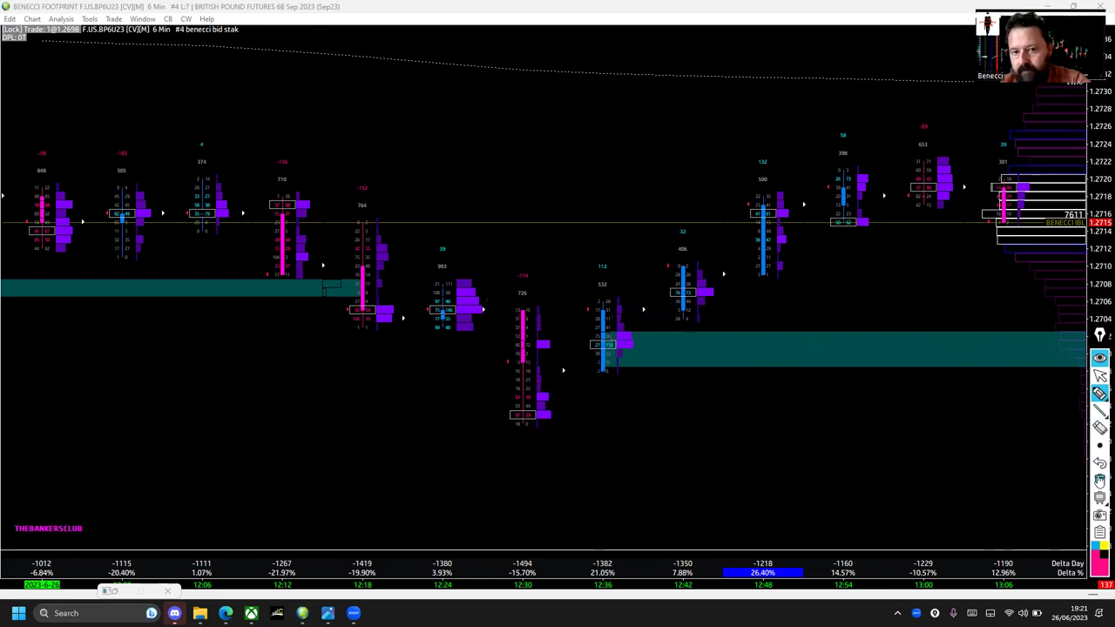
pyautogui.click(1101, 375)
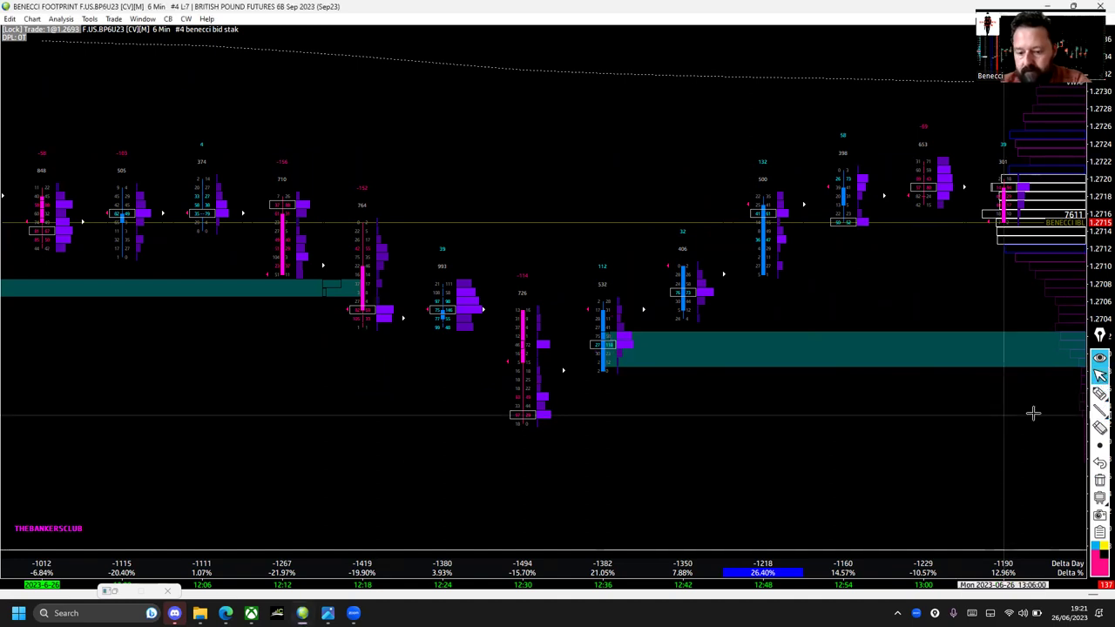
pyautogui.scroll(-10, 1033, 413)
pyautogui.scroll(-3, 1033, 413)
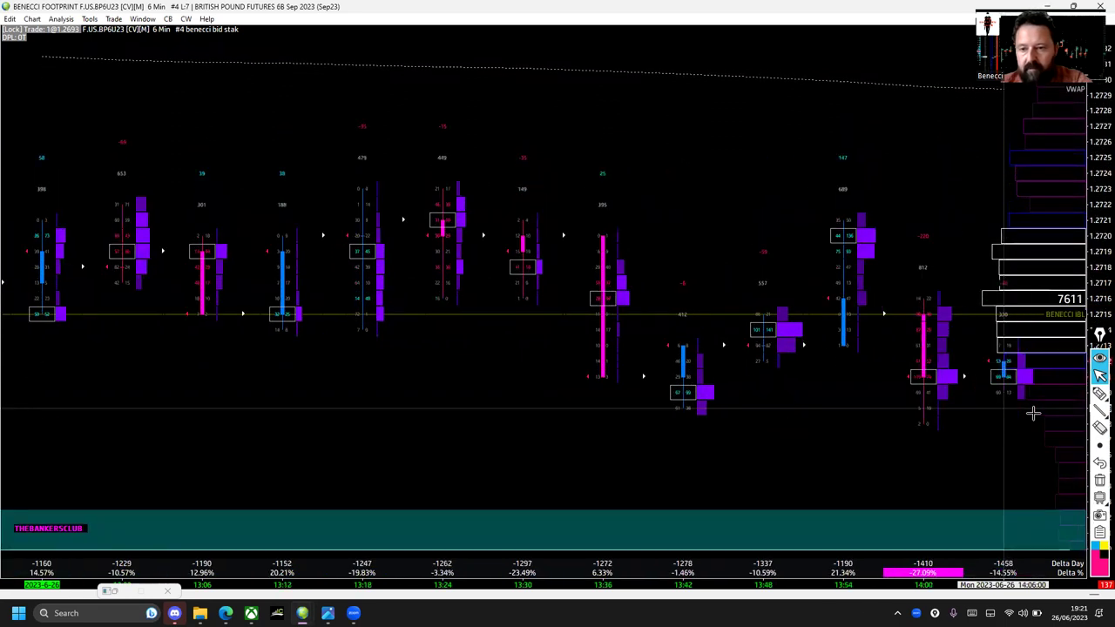
pyautogui.scroll(-4, 1033, 413)
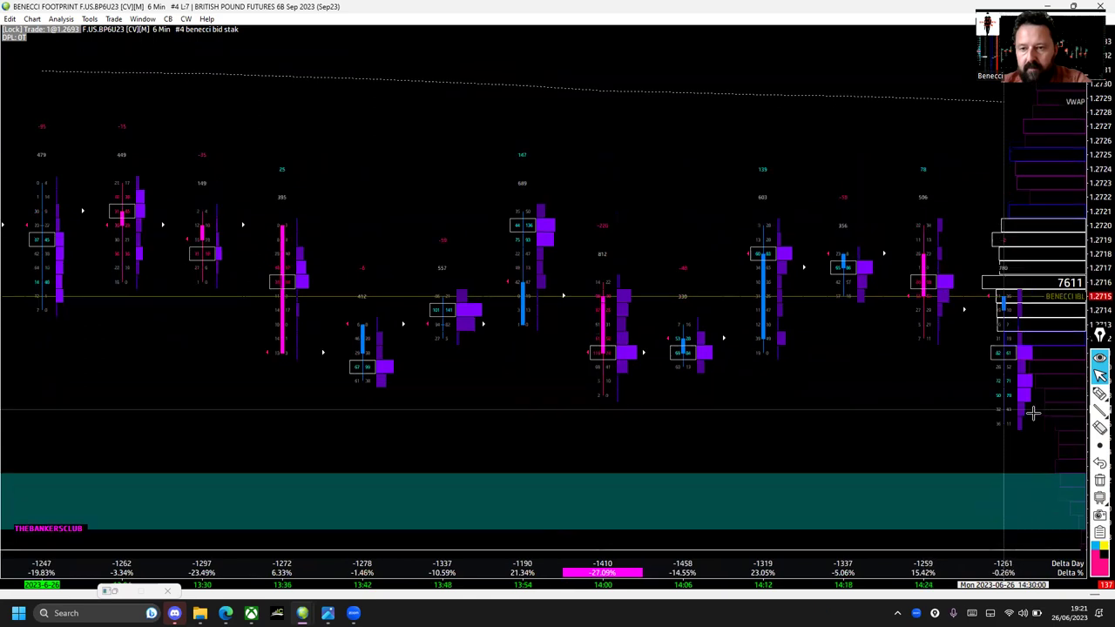
pyautogui.scroll(-1, 1033, 413)
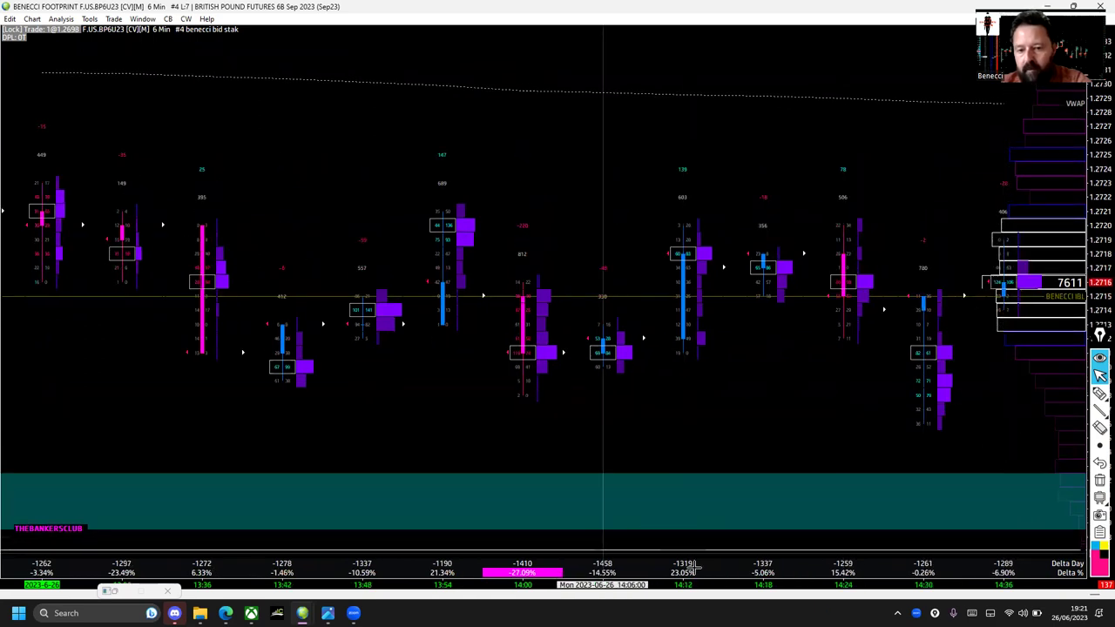
pyautogui.moveTo(634, 579); pyautogui.dragTo(597, 579)
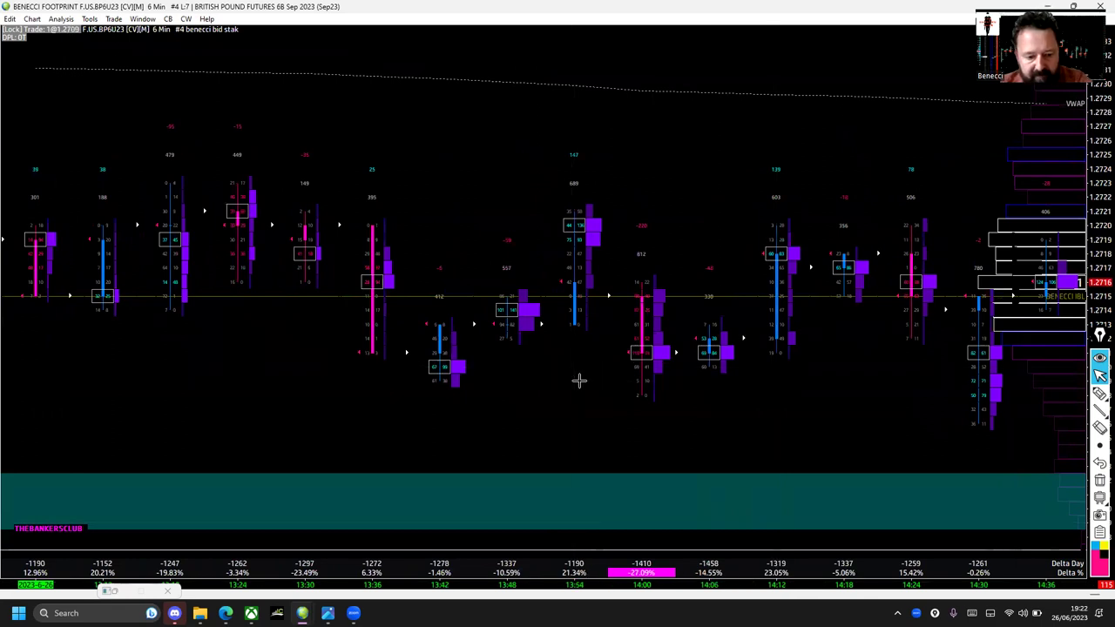
# Switch the chart to 4-minute bars and show the session from about 12:00 to just past 15:08.
pyautogui.press('4')
pyautogui.press('Return')
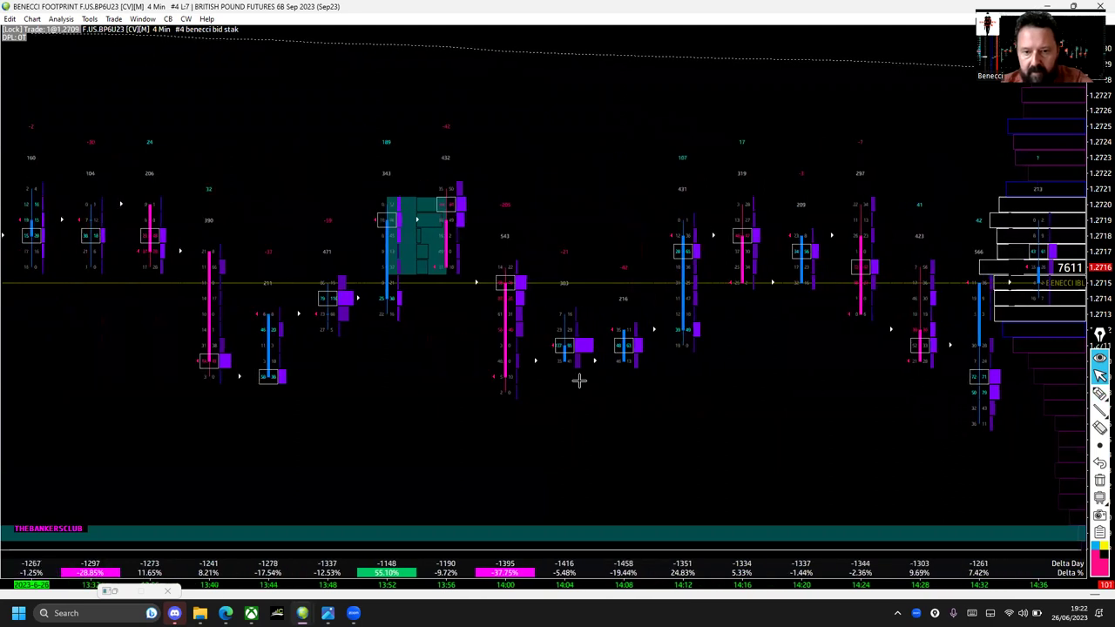
pyautogui.scroll(-6, 580, 380)
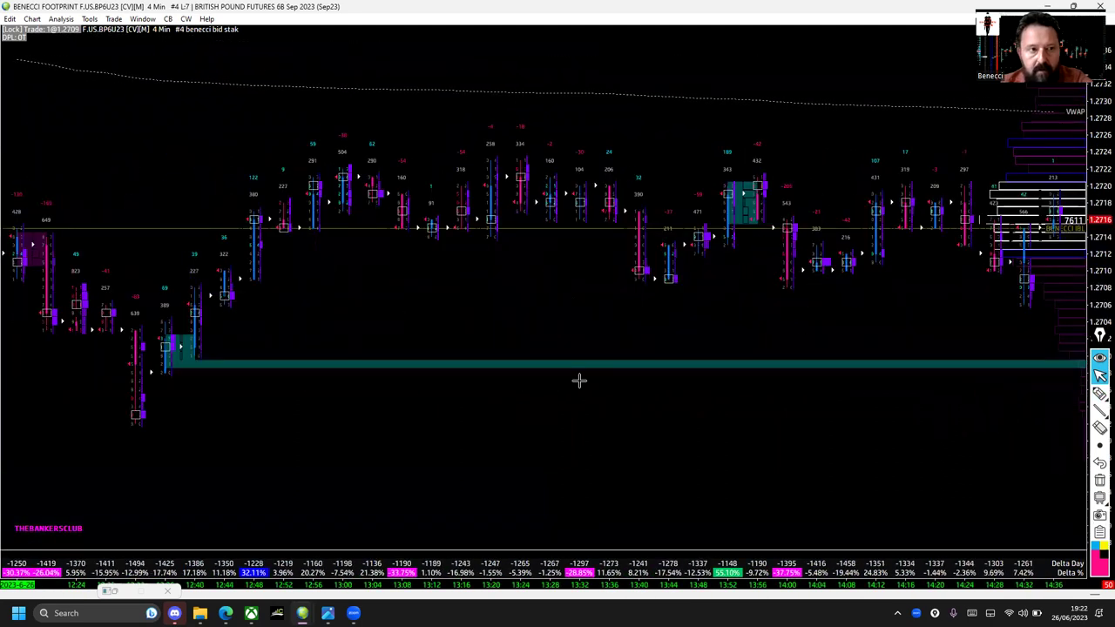
pyautogui.scroll(-1, 580, 381)
pyautogui.scroll(-5, 579, 381)
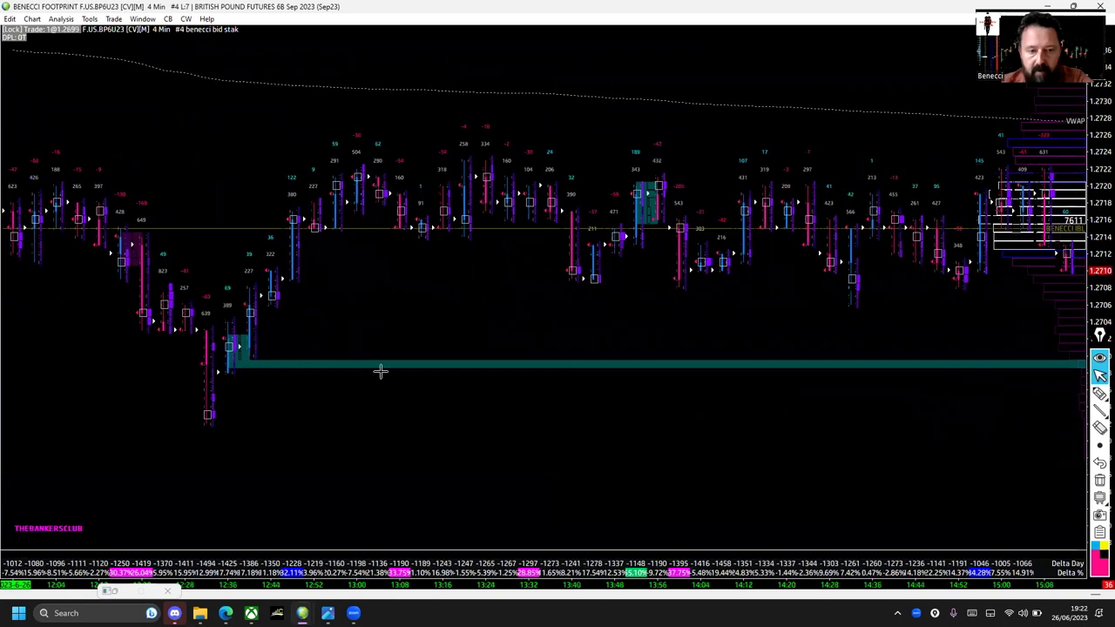
# Mark the level from the 12:04 high across to the circled 12:56 candle and draw an arrow up from the 12:32 low.
pyautogui.click(1099, 393)
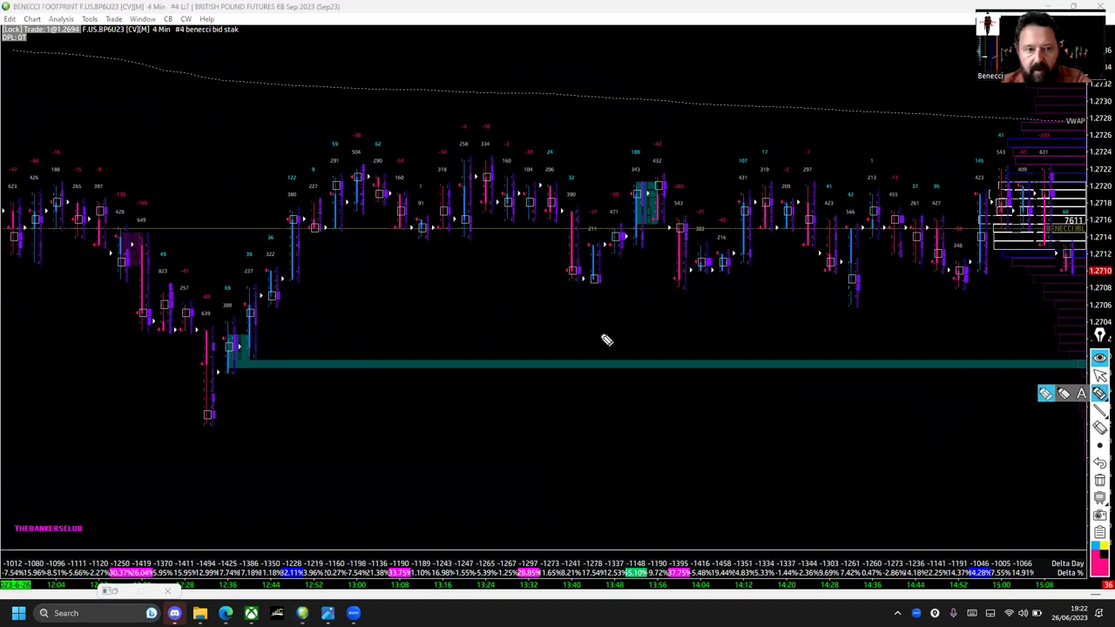
pyautogui.moveTo(70, 186)
pyautogui.mouseDown()
pyautogui.moveTo(349, 183)
pyautogui.moveTo(324, 206)
pyautogui.moveTo(342, 195)
pyautogui.mouseUp()
pyautogui.moveTo(60, 190); pyautogui.dragTo(326, 182)
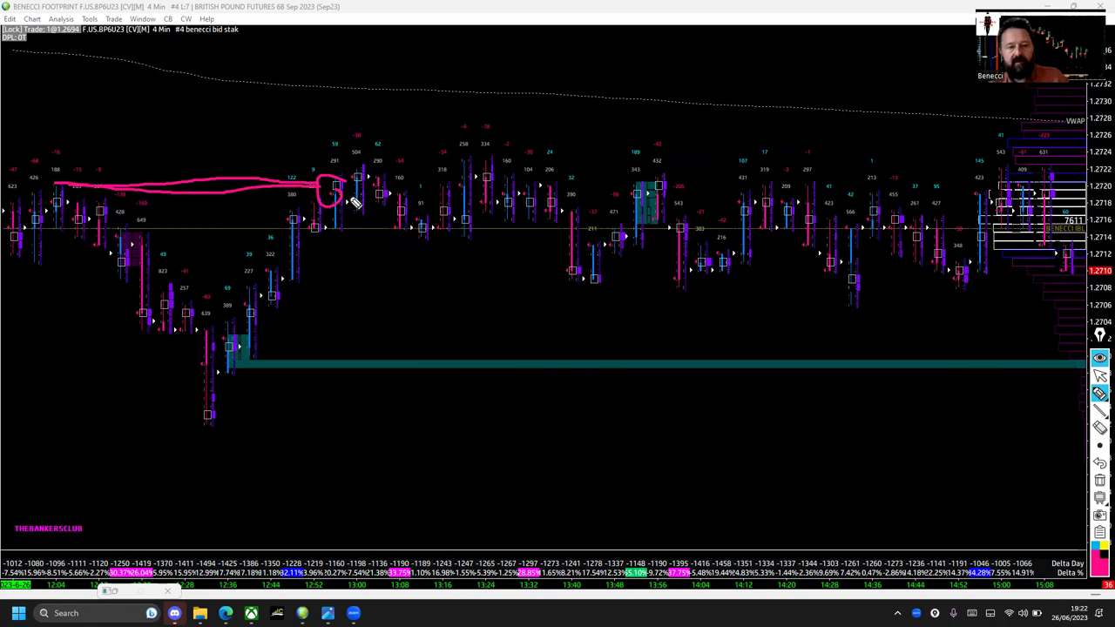
pyautogui.moveTo(214, 397)
pyautogui.mouseDown()
pyautogui.moveTo(340, 293)
pyautogui.moveTo(348, 232)
pyautogui.moveTo(342, 196)
pyautogui.moveTo(332, 199)
pyautogui.moveTo(350, 192)
pyautogui.mouseUp()
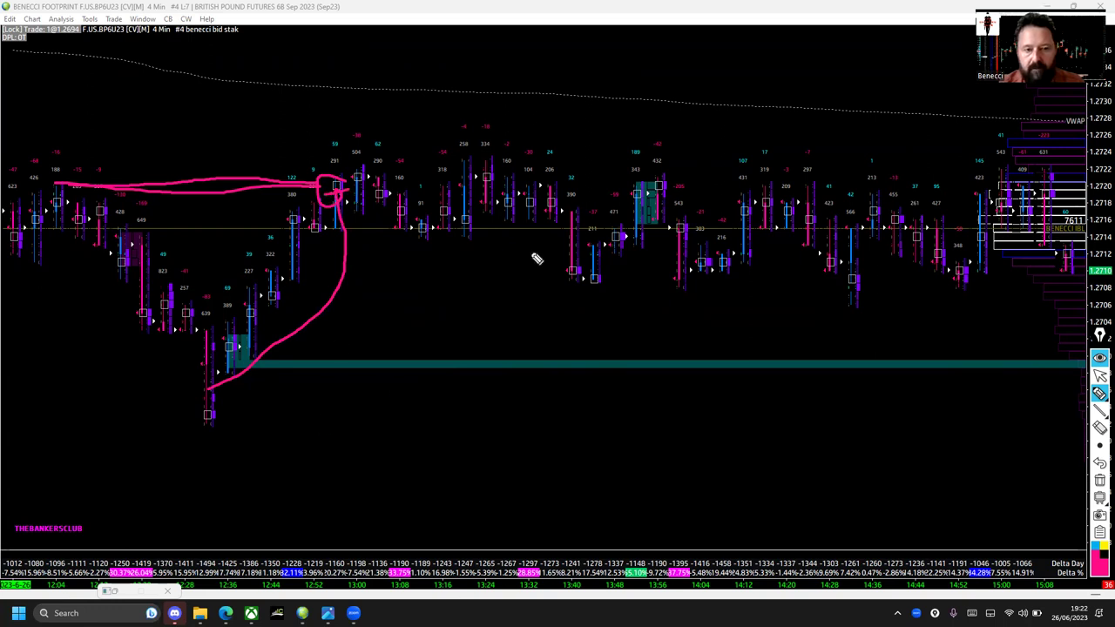
# Clear the annotations and advance the 4-minute chart to bring the 15:44 low and following rally into view.
pyautogui.click(1100, 374)
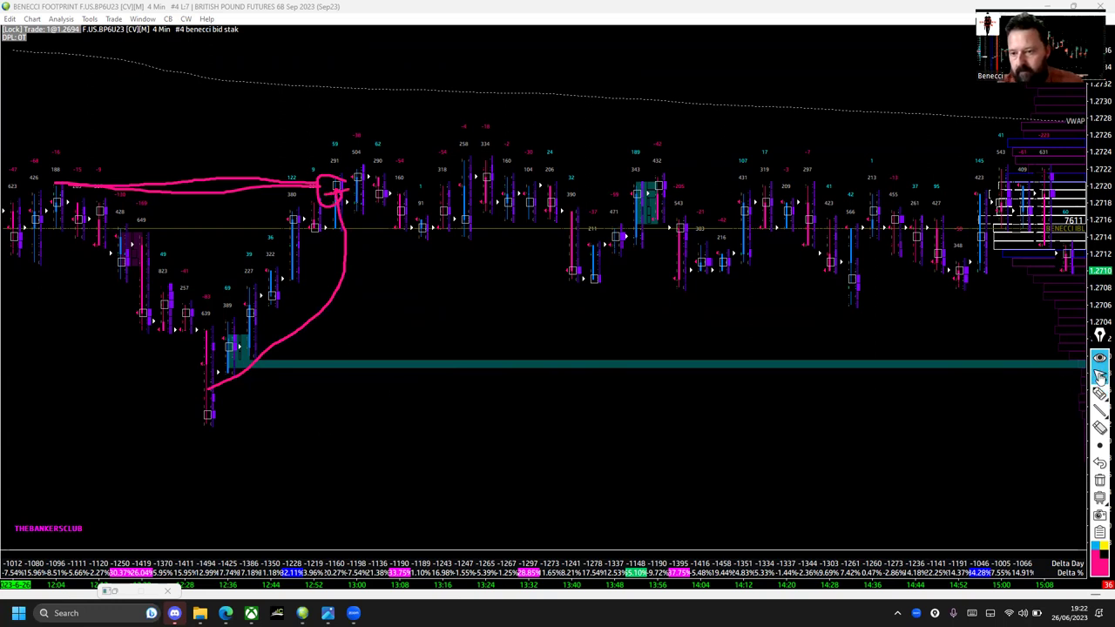
pyautogui.click(1100, 480)
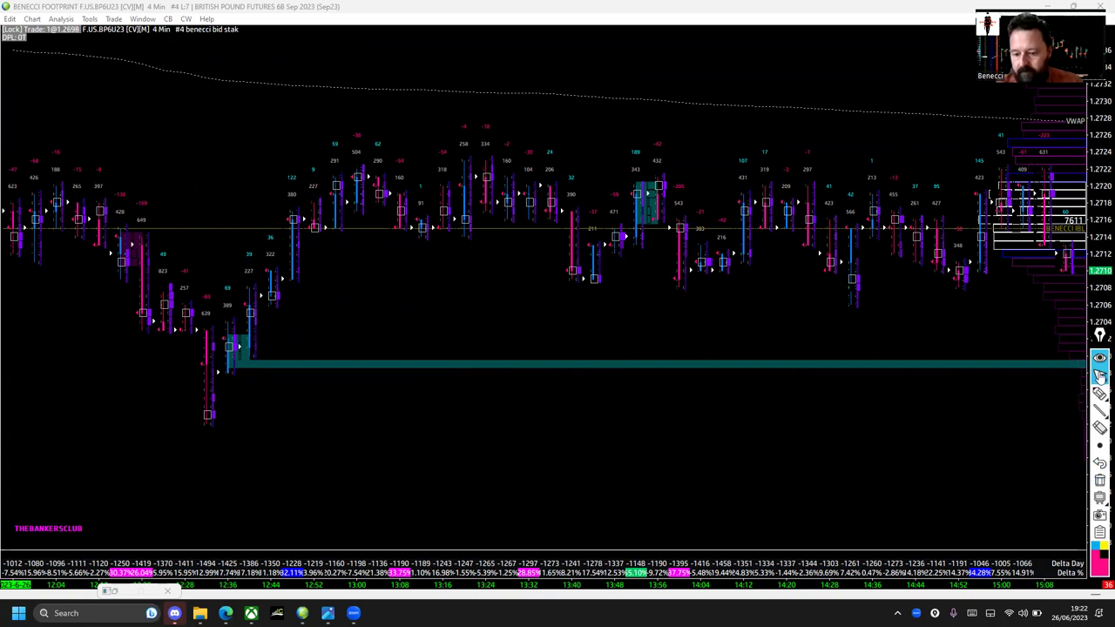
pyautogui.click(1100, 372)
pyautogui.scroll(-2, 979, 397)
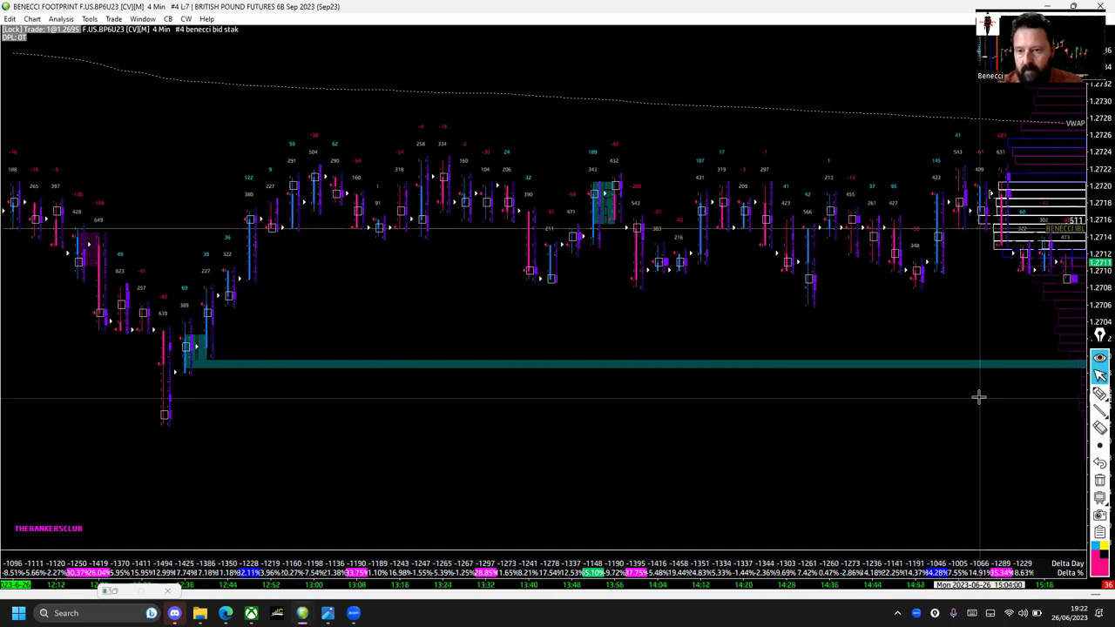
pyautogui.scroll(-10, 979, 397)
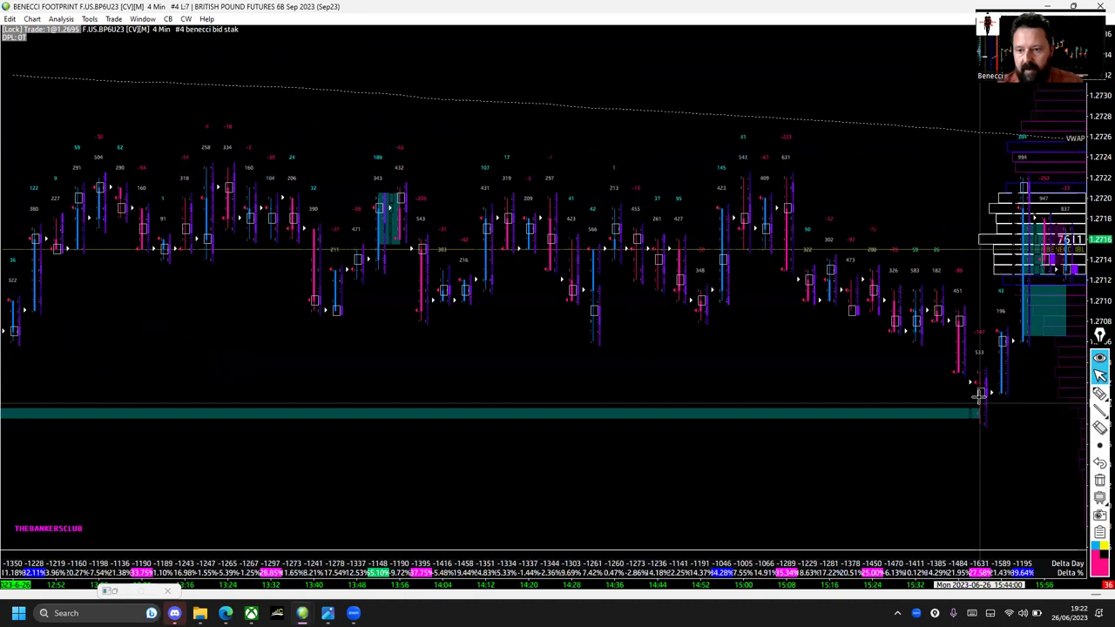
pyautogui.scroll(-6, 979, 397)
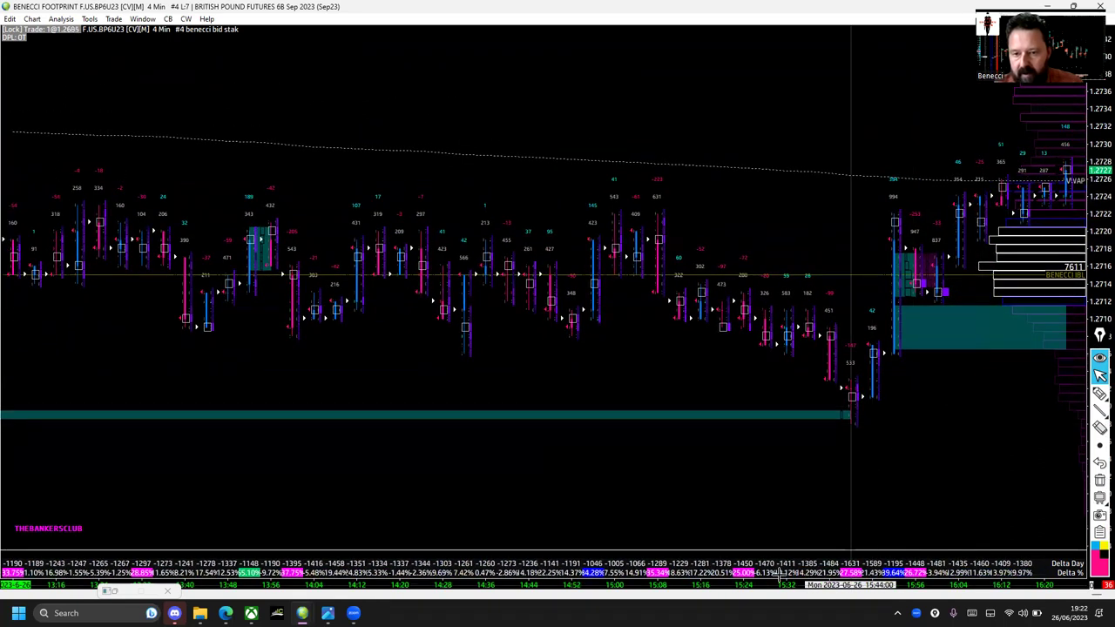
# Enlarge the candles from 15:24 to 15:56 to examine the 15:44 low at the teal zone.
pyautogui.scroll(2, 580, 545)
pyautogui.scroll(4, 436, 543)
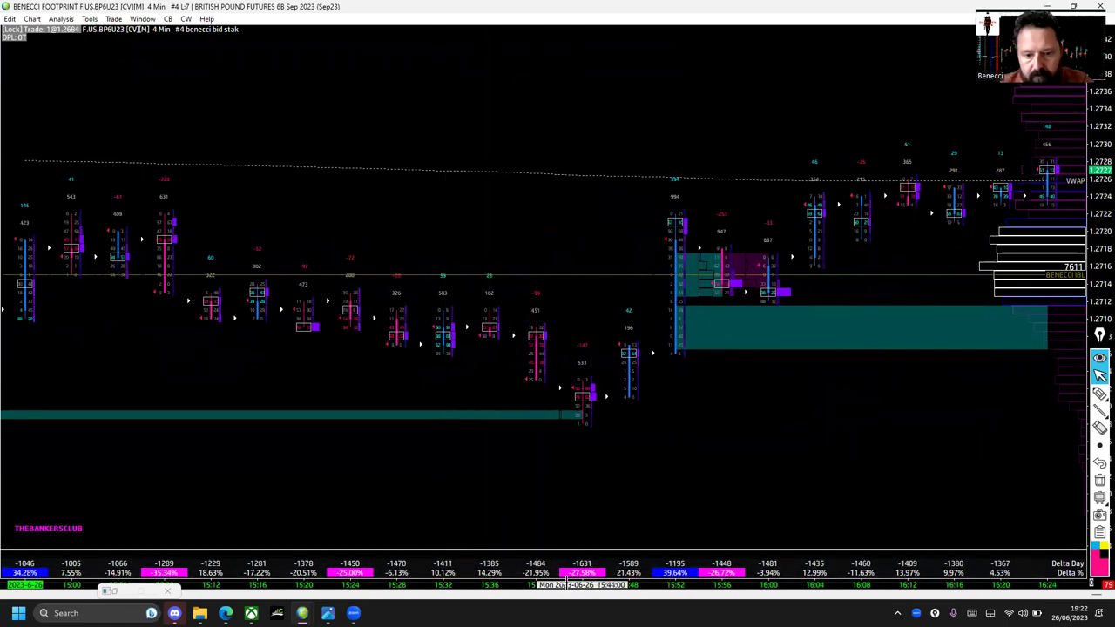
pyautogui.scroll(1, 462, 562)
pyautogui.scroll(2, 460, 572)
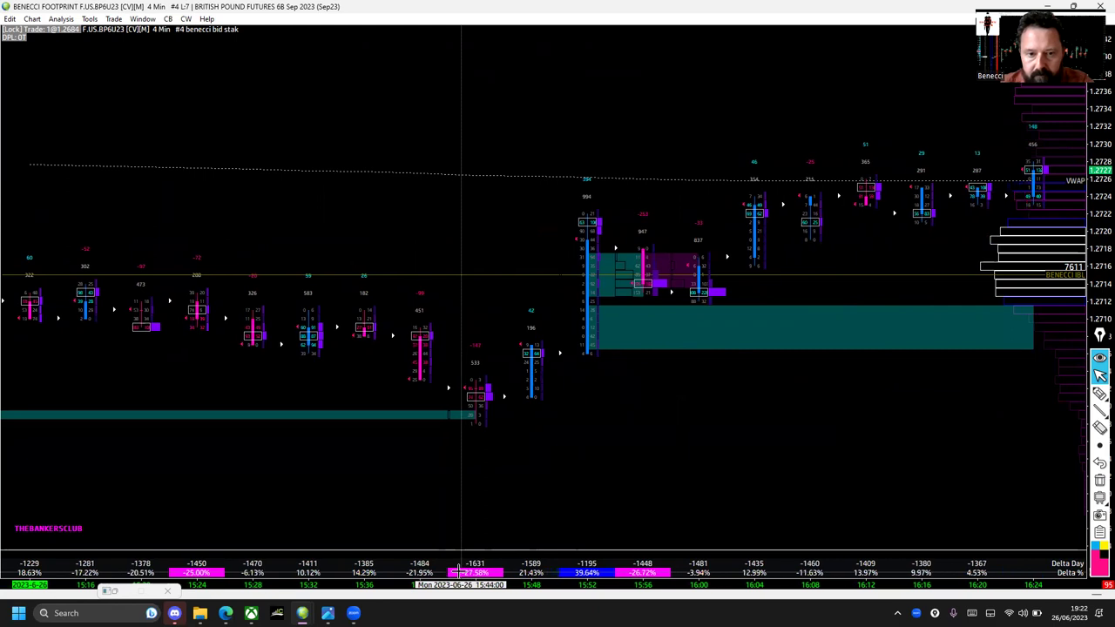
pyautogui.scroll(4, 459, 571)
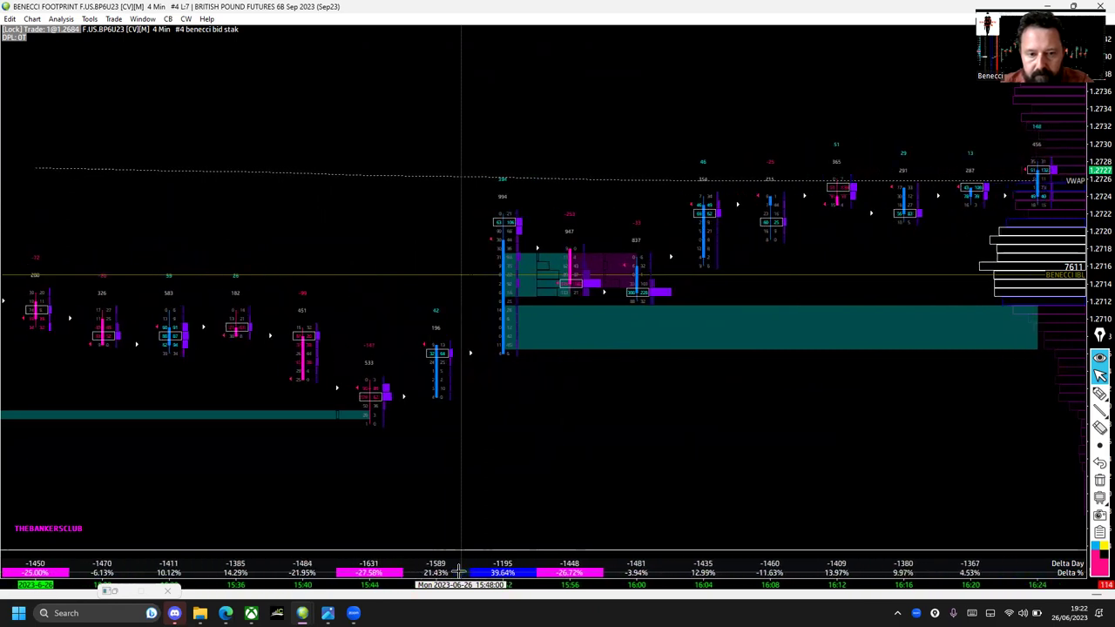
pyautogui.scroll(6, 459, 572)
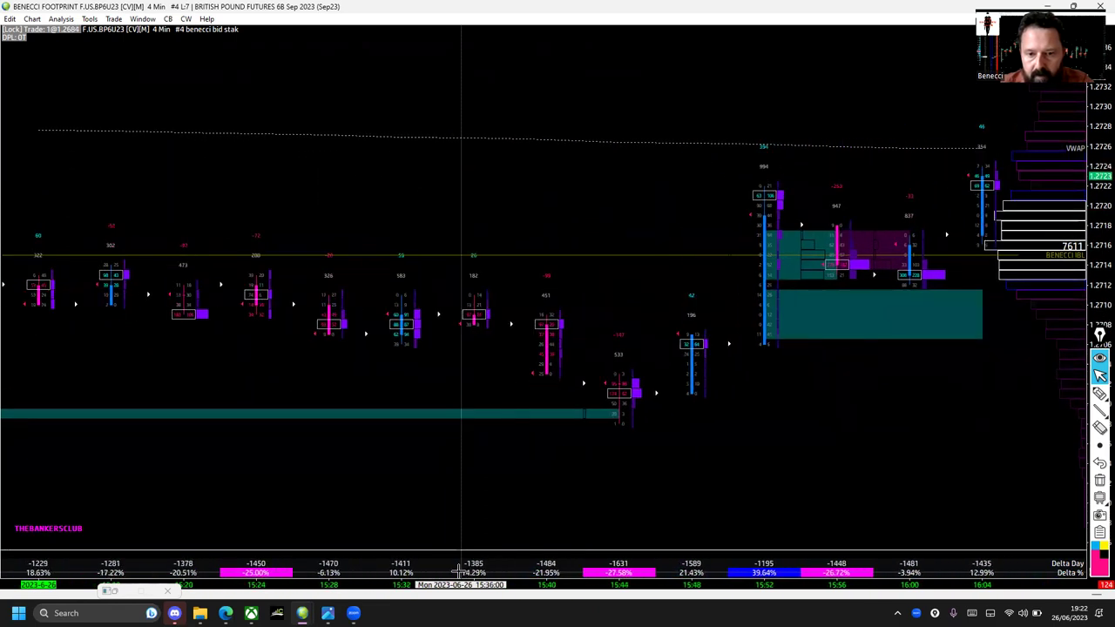
pyautogui.scroll(4, 459, 571)
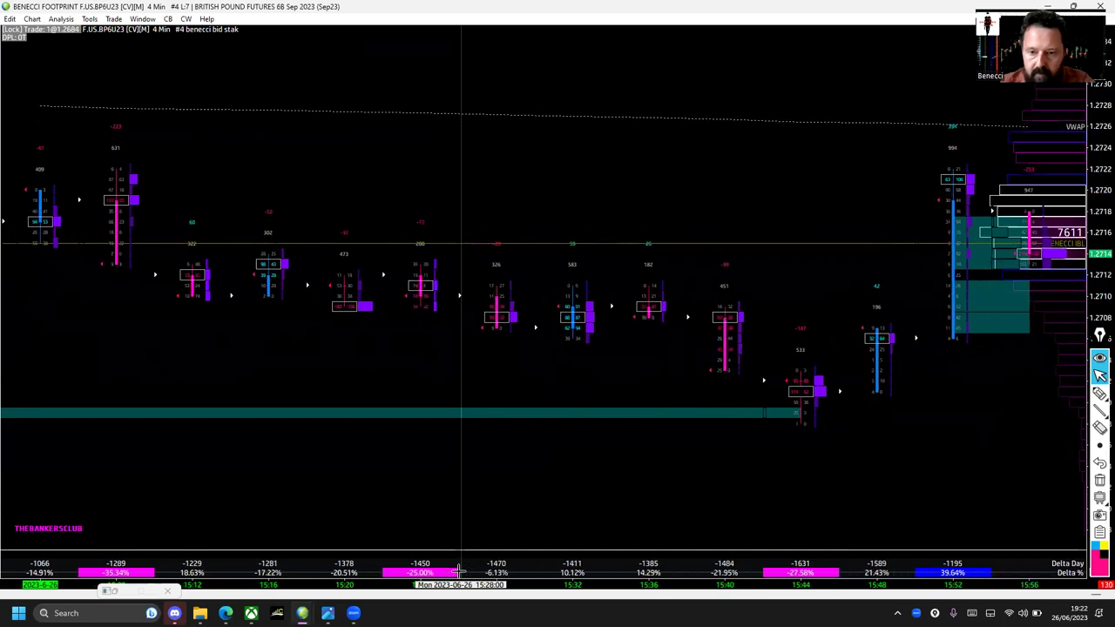
pyautogui.scroll(4, 459, 572)
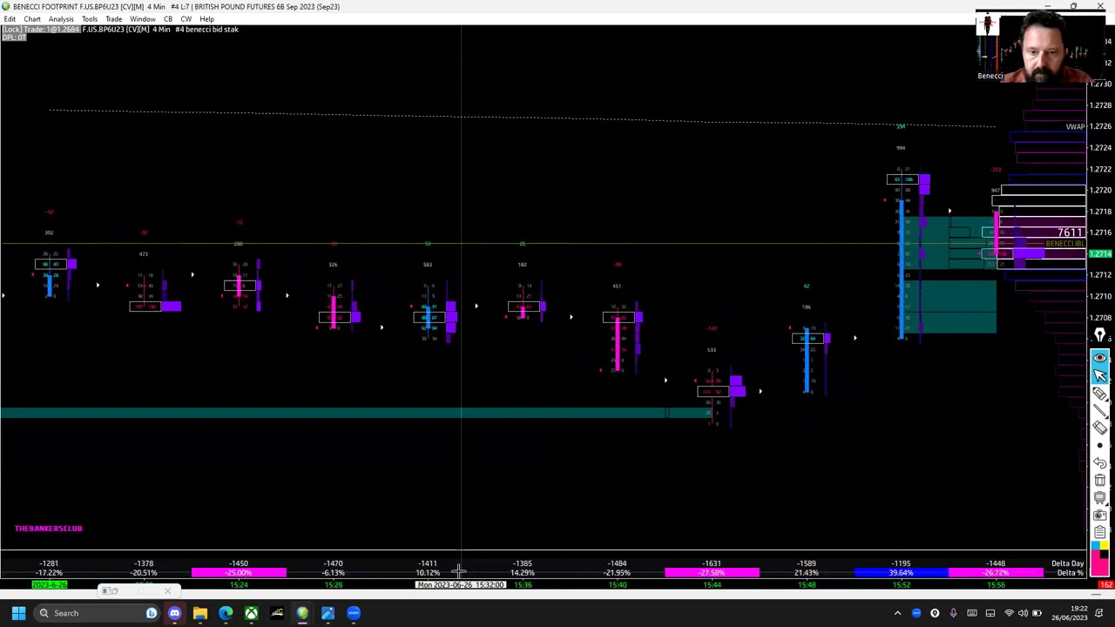
pyautogui.scroll(3, 459, 572)
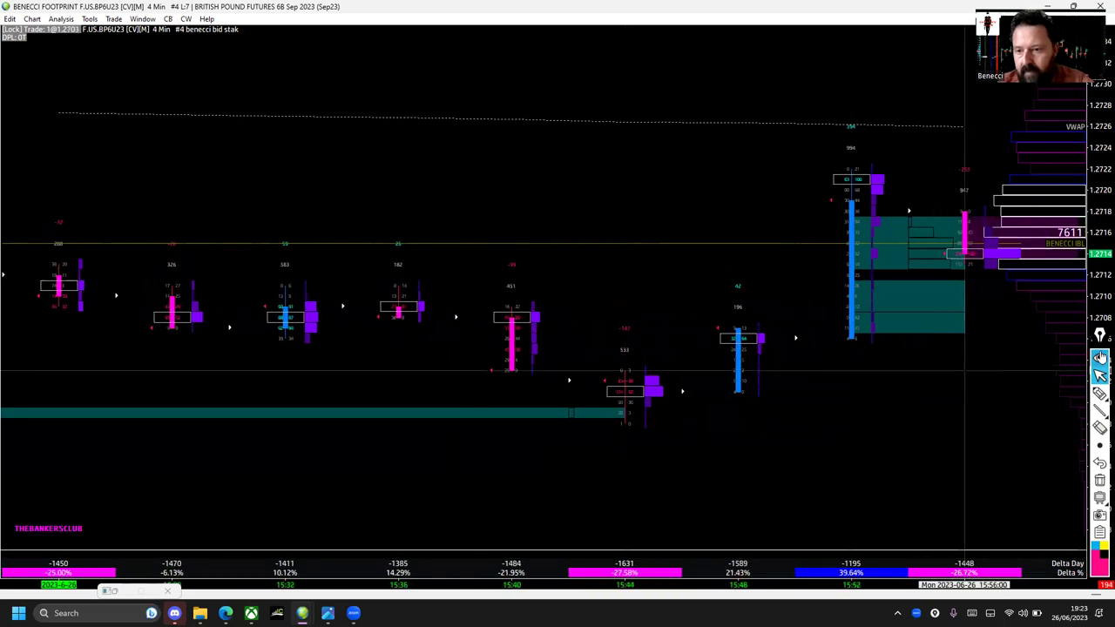
# Circle the 15:44 candle's low at the teal zone, and mark the zone line and the upward reaction from it.
pyautogui.click(1100, 394)
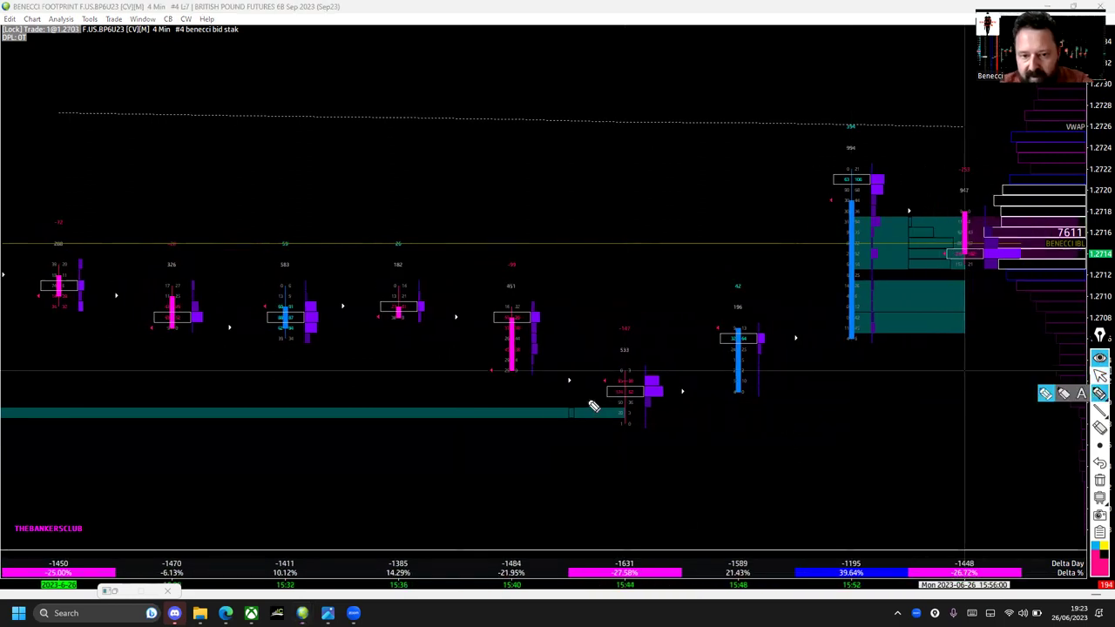
pyautogui.moveTo(598, 385)
pyautogui.mouseDown()
pyautogui.moveTo(610, 435)
pyautogui.moveTo(639, 434)
pyautogui.moveTo(609, 410)
pyautogui.moveTo(607, 425)
pyautogui.mouseUp()
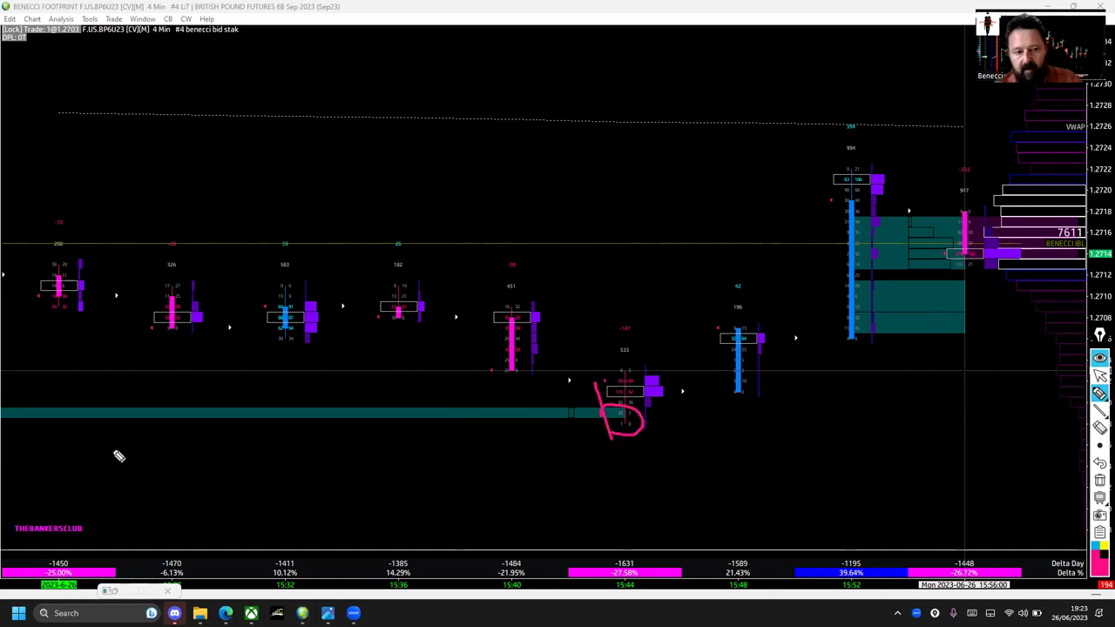
pyautogui.moveTo(99, 457)
pyautogui.mouseDown()
pyautogui.moveTo(161, 379)
pyautogui.moveTo(170, 405)
pyautogui.mouseUp()
pyautogui.moveTo(626, 419); pyautogui.dragTo(693, 347)
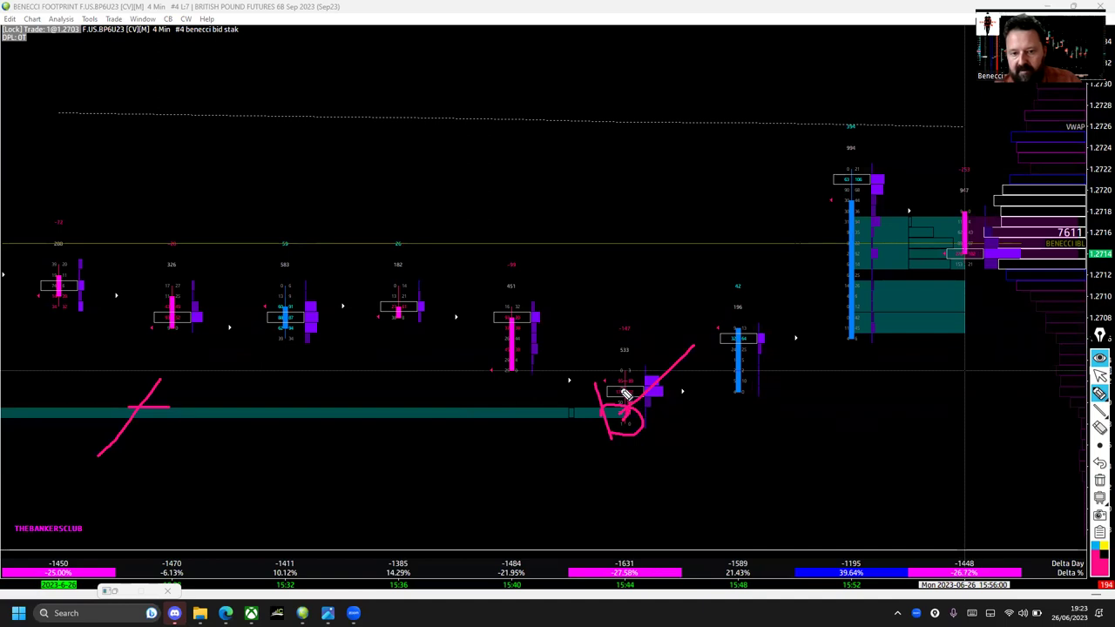
pyautogui.moveTo(625, 391); pyautogui.dragTo(615, 386)
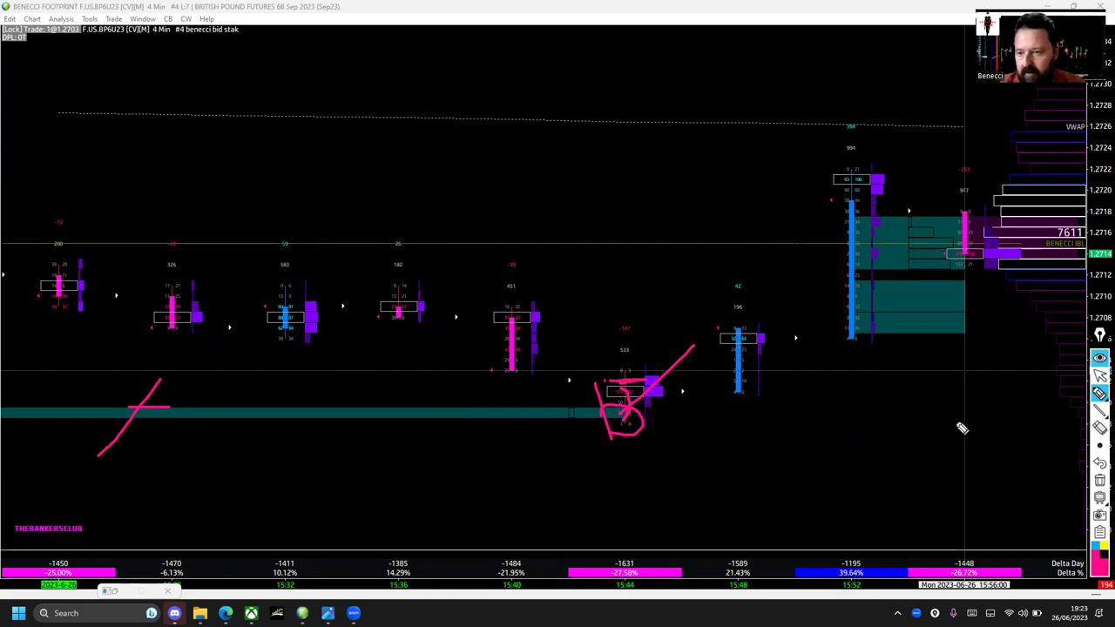
# Undo the marks around the teal zone, then trace the 15:44 candle and circle the upper part of the 15:48 candle.
pyautogui.click(1099, 465)
pyautogui.click(1099, 467)
pyautogui.click(1100, 466)
pyautogui.click(1100, 466)
pyautogui.click(1099, 466)
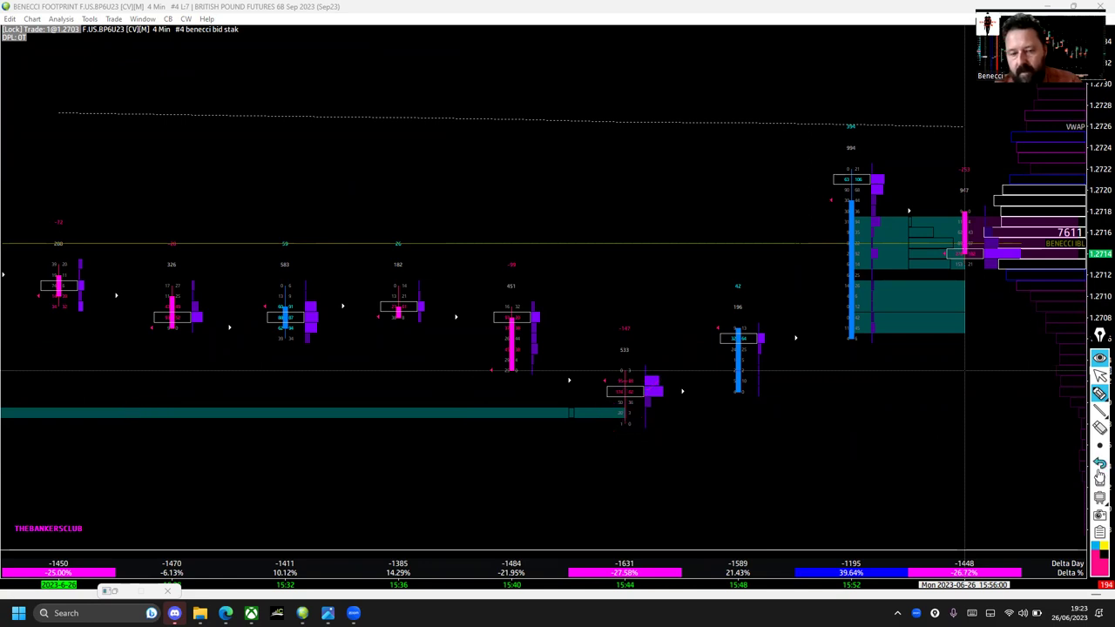
pyautogui.moveTo(628, 425)
pyautogui.mouseDown()
pyautogui.moveTo(626, 371)
pyautogui.moveTo(747, 345)
pyautogui.moveTo(740, 331)
pyautogui.moveTo(727, 373)
pyautogui.moveTo(742, 333)
pyautogui.mouseUp()
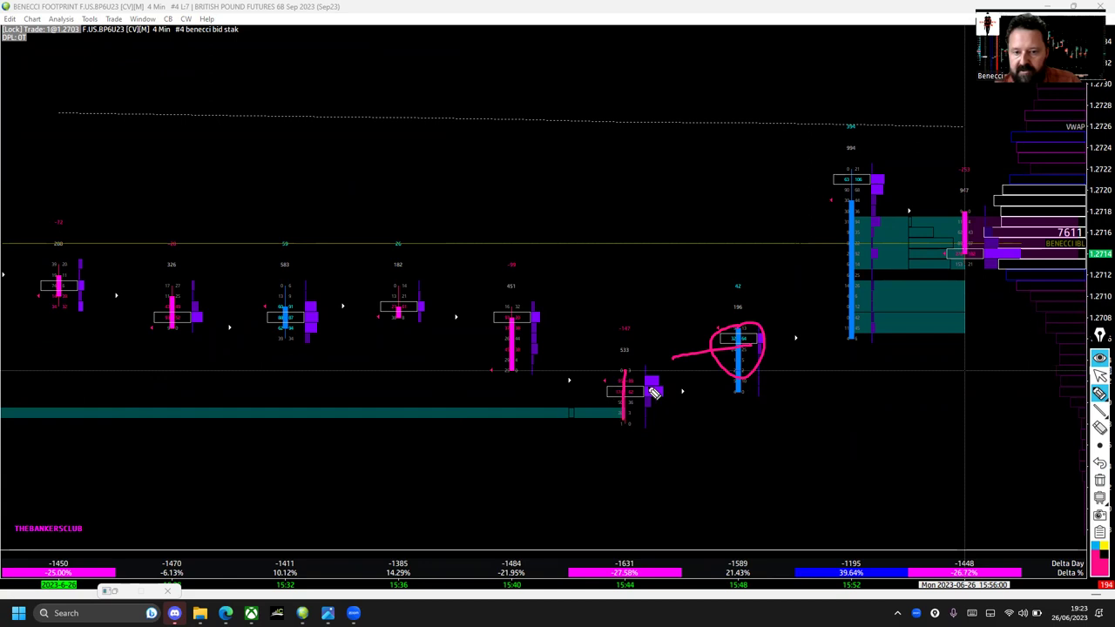
# Draw the rise from the 15:48 candle into 15:52 and a zigzag over the teal zones, and clear all annotations.
pyautogui.moveTo(760, 370); pyautogui.dragTo(858, 248)
pyautogui.moveTo(882, 324)
pyautogui.mouseDown()
pyautogui.moveTo(891, 256)
pyautogui.moveTo(904, 299)
pyautogui.moveTo(926, 279)
pyautogui.mouseUp()
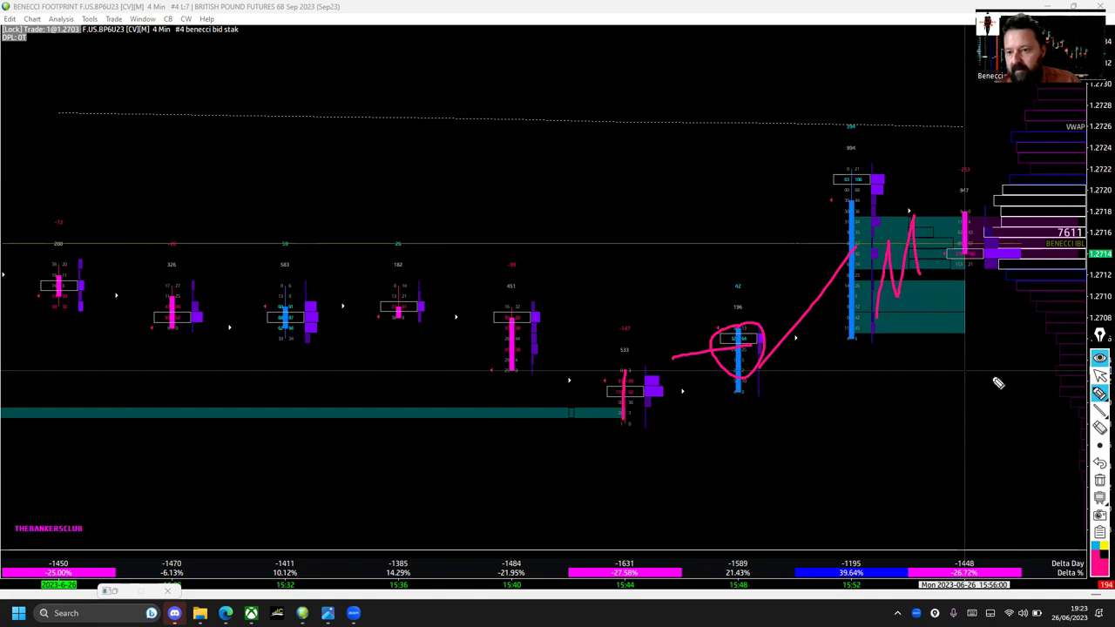
pyautogui.click(1099, 481)
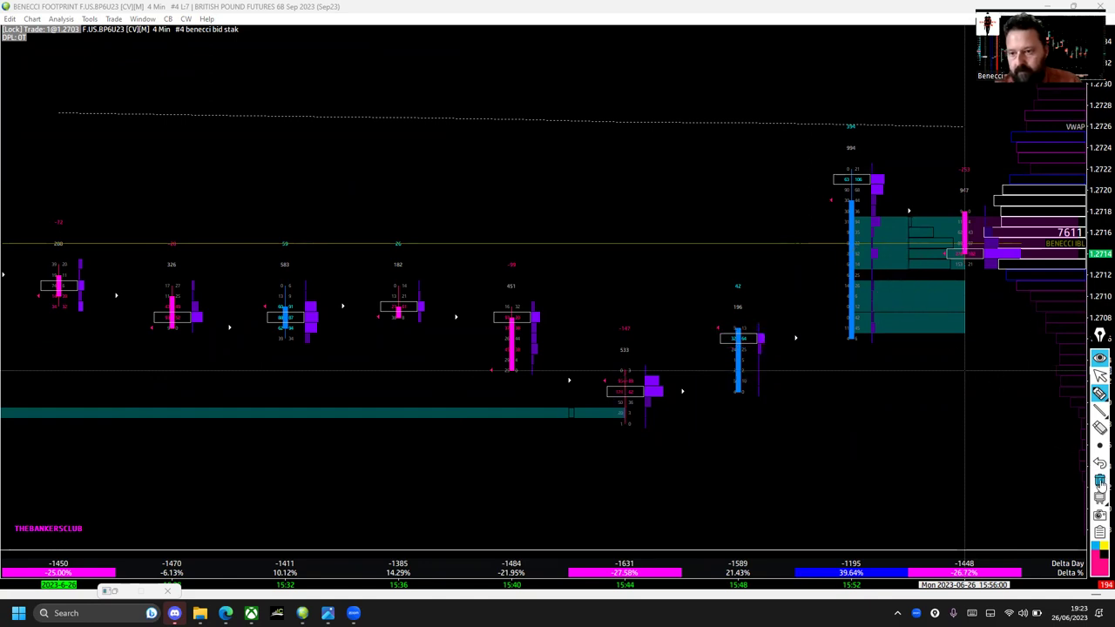
pyautogui.click(1099, 375)
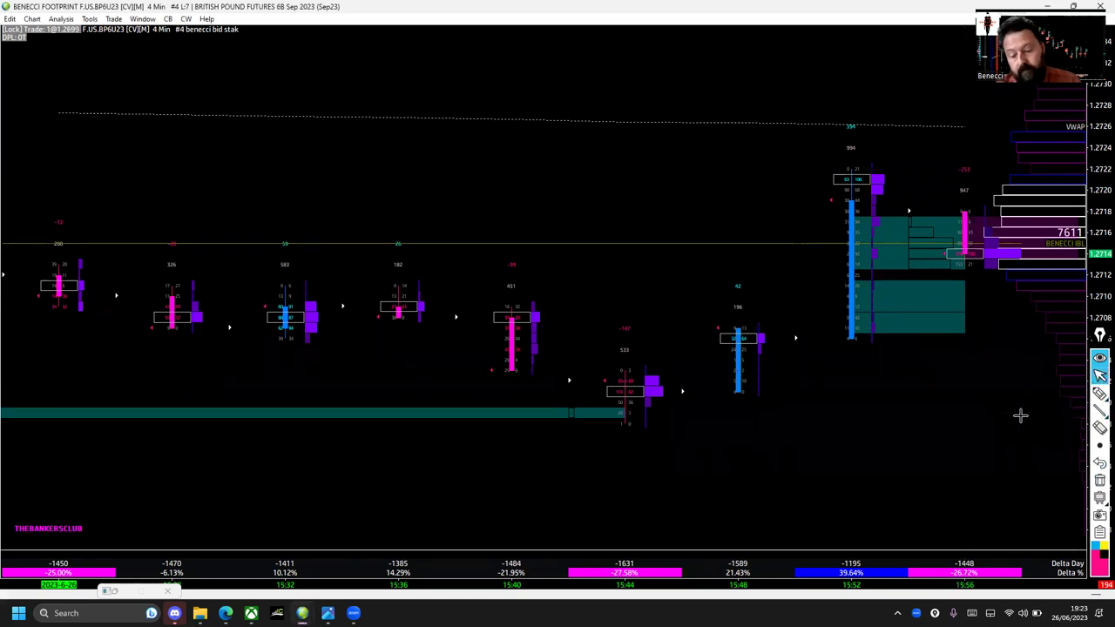
# Advance the chart to 16:20, trace the 15:52 rise, the pullback and the rally to 16:12, and clear the marks.
pyautogui.scroll(-3, 1020, 416)
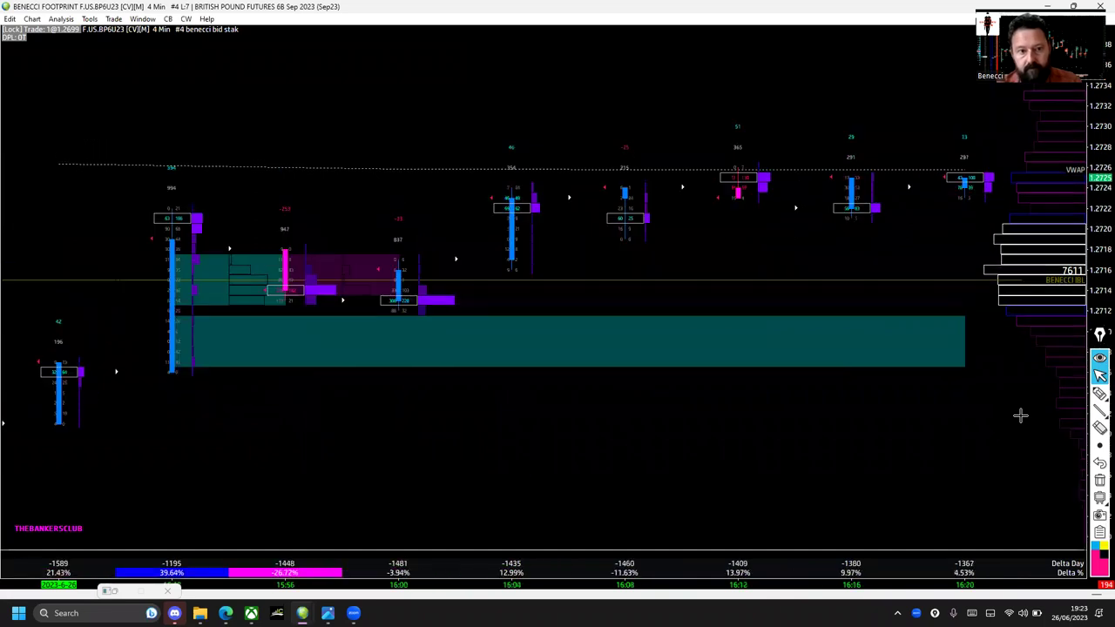
pyautogui.click(1099, 394)
pyautogui.moveTo(178, 349); pyautogui.dragTo(215, 227)
pyautogui.moveTo(266, 254)
pyautogui.mouseDown()
pyautogui.moveTo(329, 319)
pyautogui.moveTo(373, 302)
pyautogui.moveTo(463, 301)
pyautogui.moveTo(719, 185)
pyautogui.mouseUp()
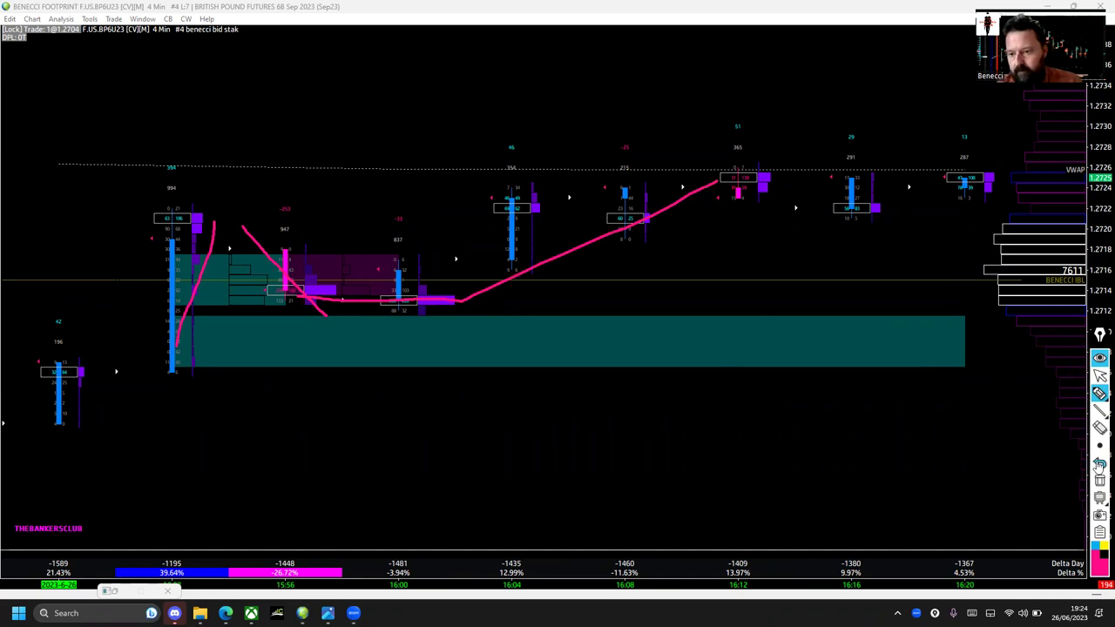
pyautogui.click(1099, 480)
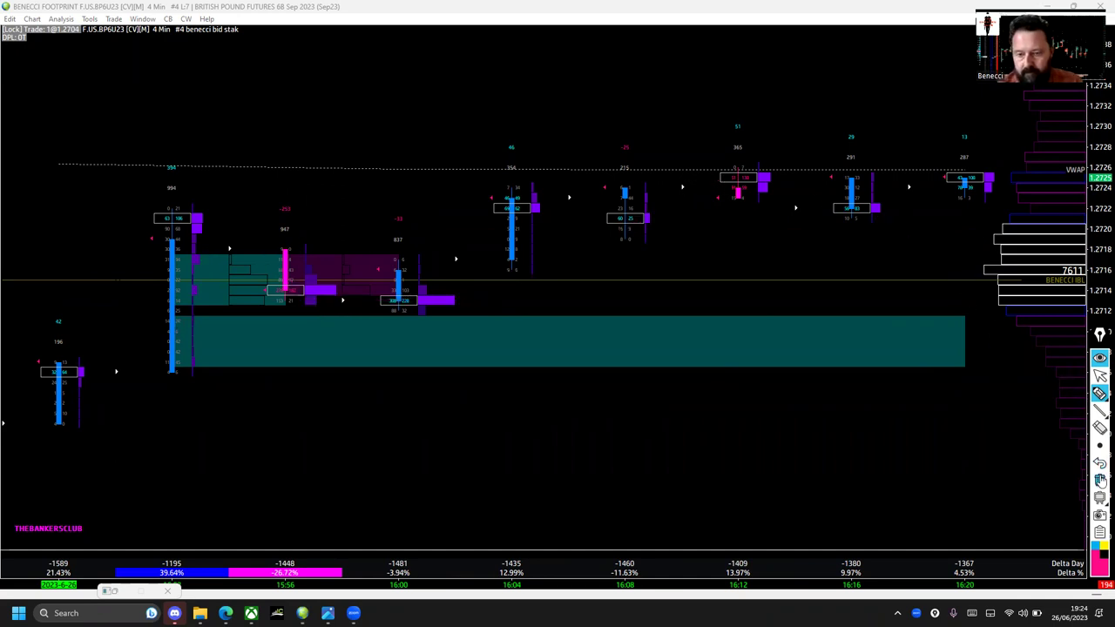
pyautogui.click(1099, 375)
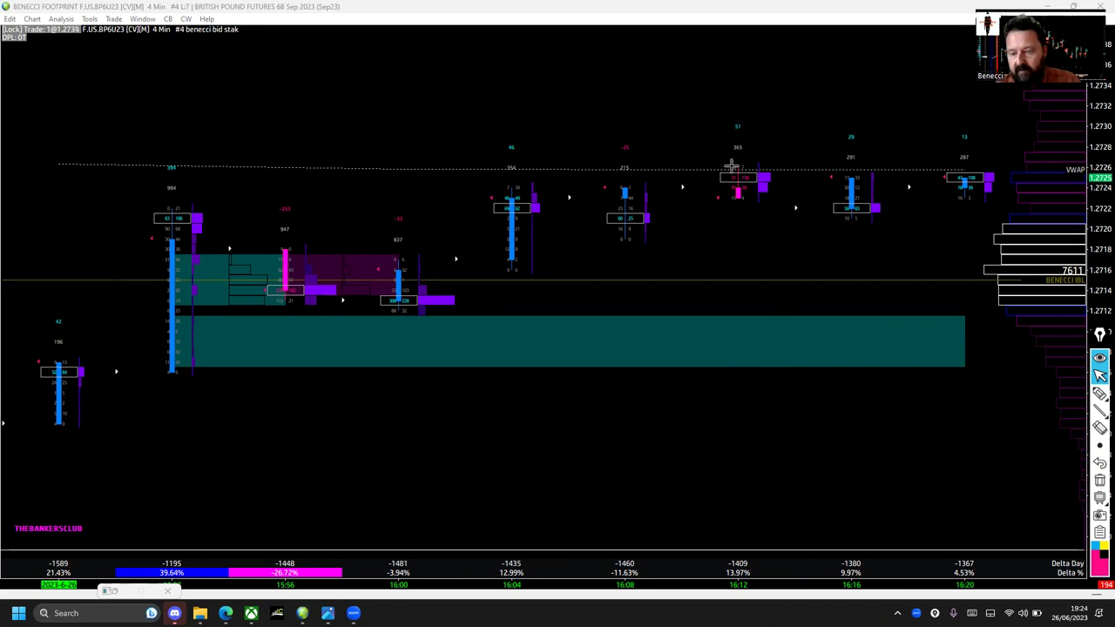
# Advance the 4-minute chart to 17:08 and widen the view back to 15:44 to examine the rally above the teal zone.
pyautogui.moveTo(1102, 415)
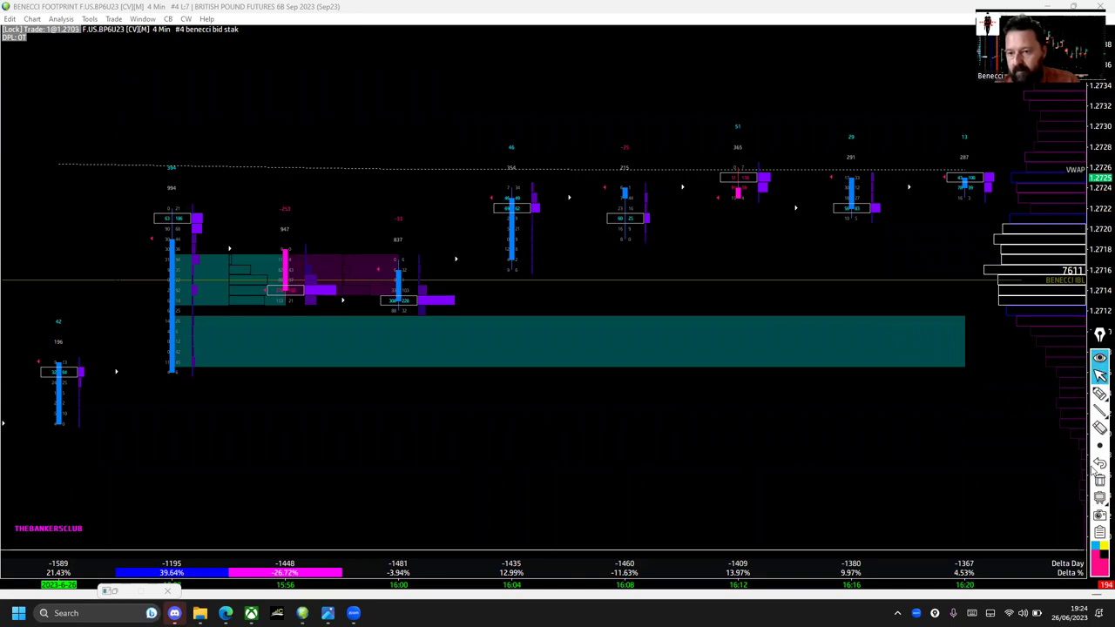
pyautogui.scroll(-2, 1004, 438)
pyautogui.scroll(-3, 1004, 438)
pyautogui.scroll(-7, 1005, 439)
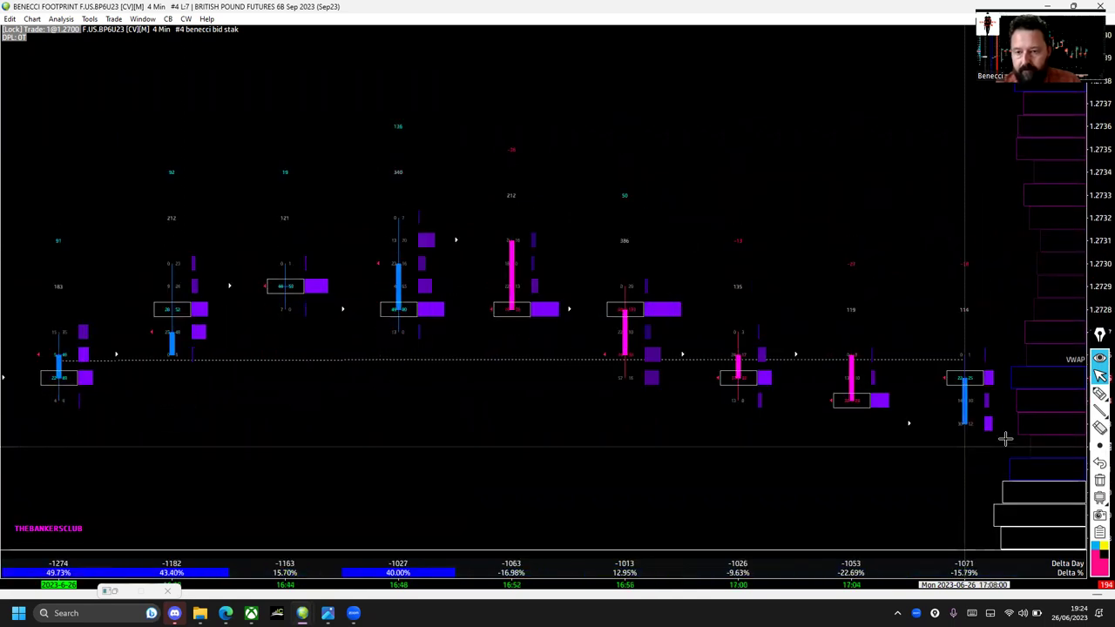
pyautogui.scroll(2, 1004, 438)
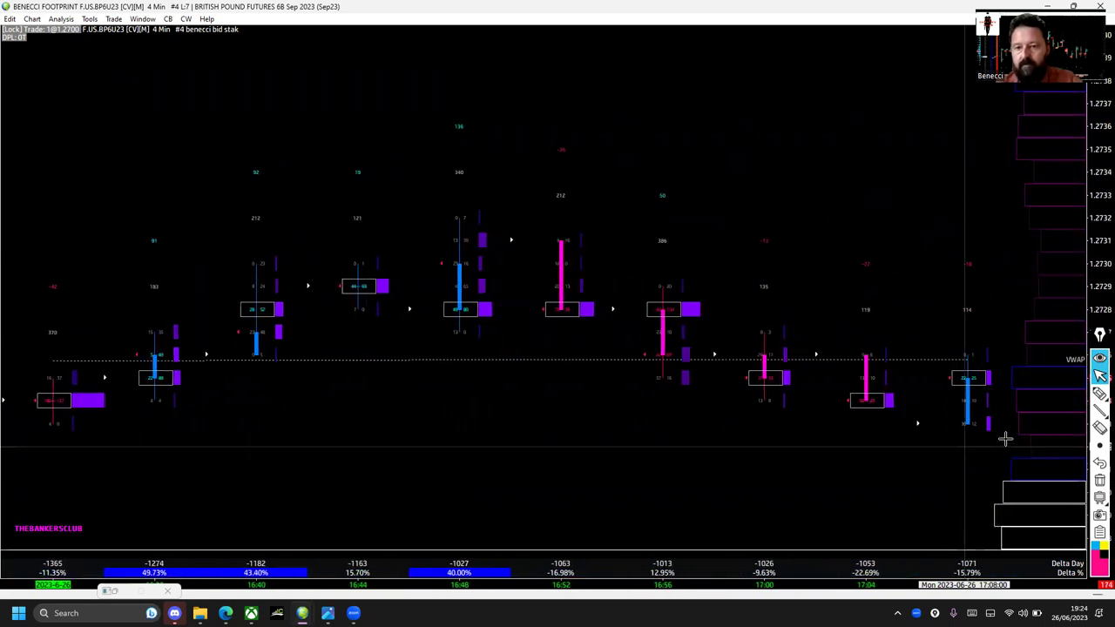
pyautogui.scroll(4, 1005, 438)
pyautogui.scroll(4, 1004, 438)
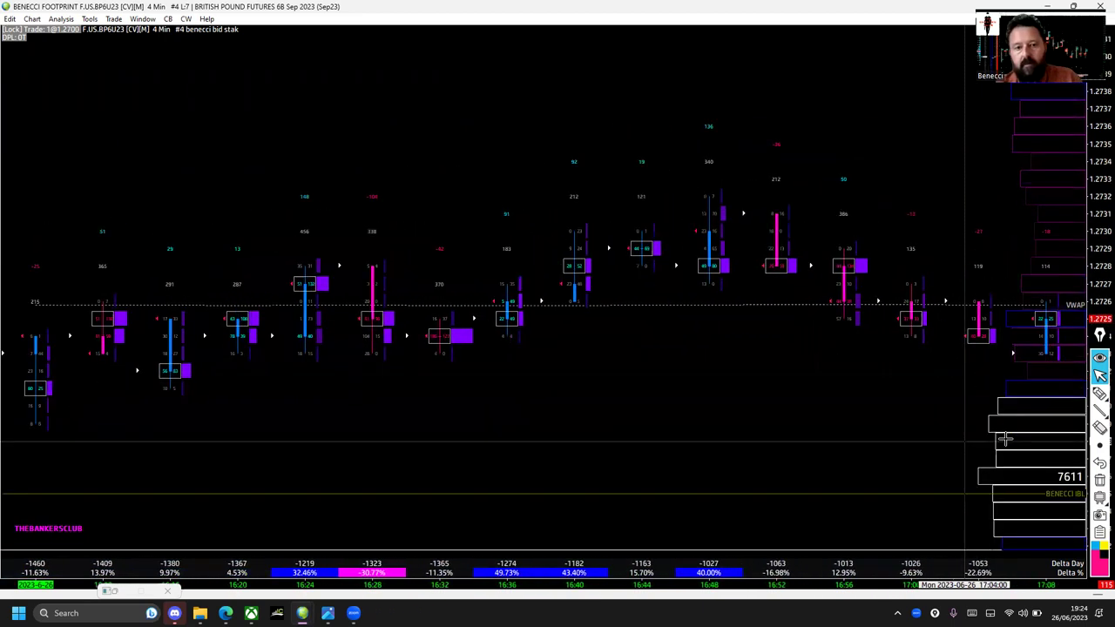
pyautogui.scroll(4, 1005, 439)
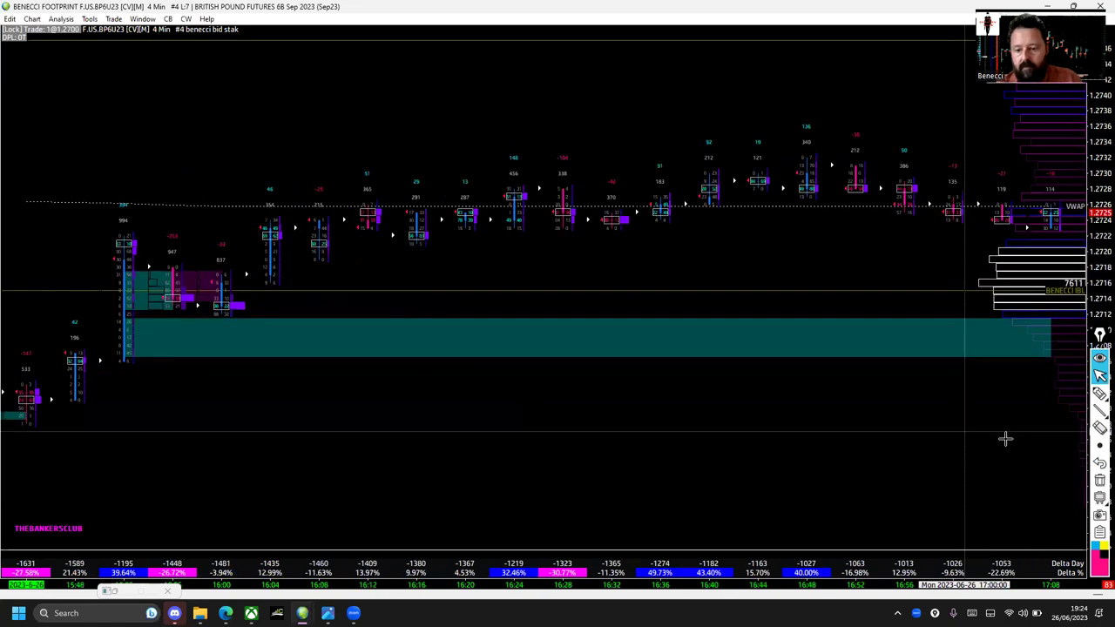
# Advance the 4-minute chart to 19:12 to examine the teal zone starting at 17:52 and the pullback into it at 18:52.
pyautogui.scroll(-4, 1005, 438)
pyautogui.scroll(-5, 1004, 438)
pyautogui.scroll(-6, 1005, 438)
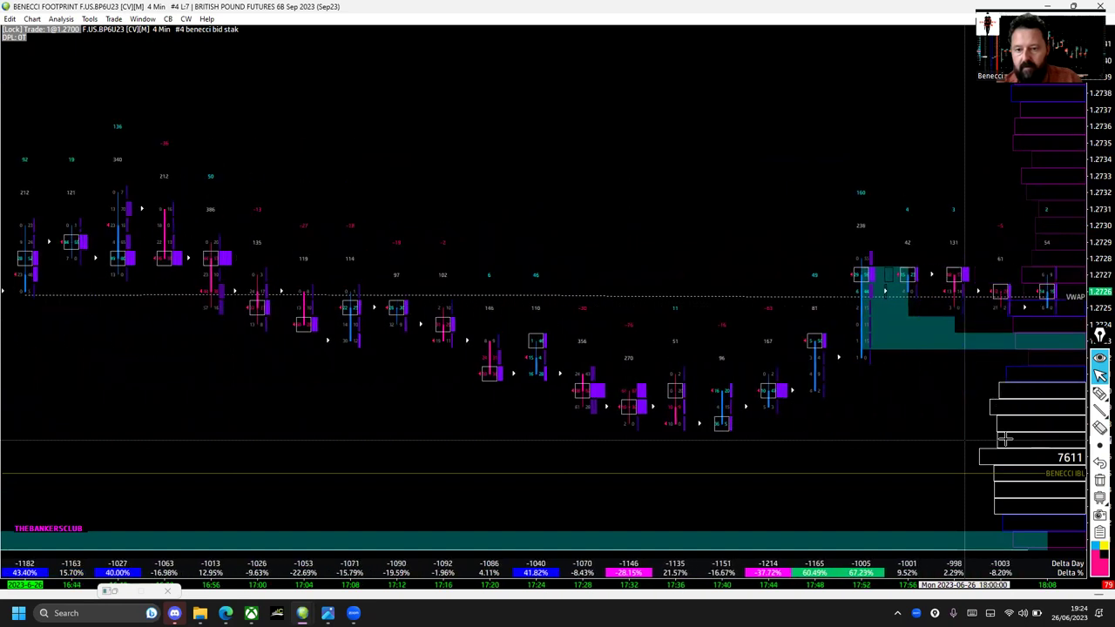
pyautogui.scroll(-6, 1004, 438)
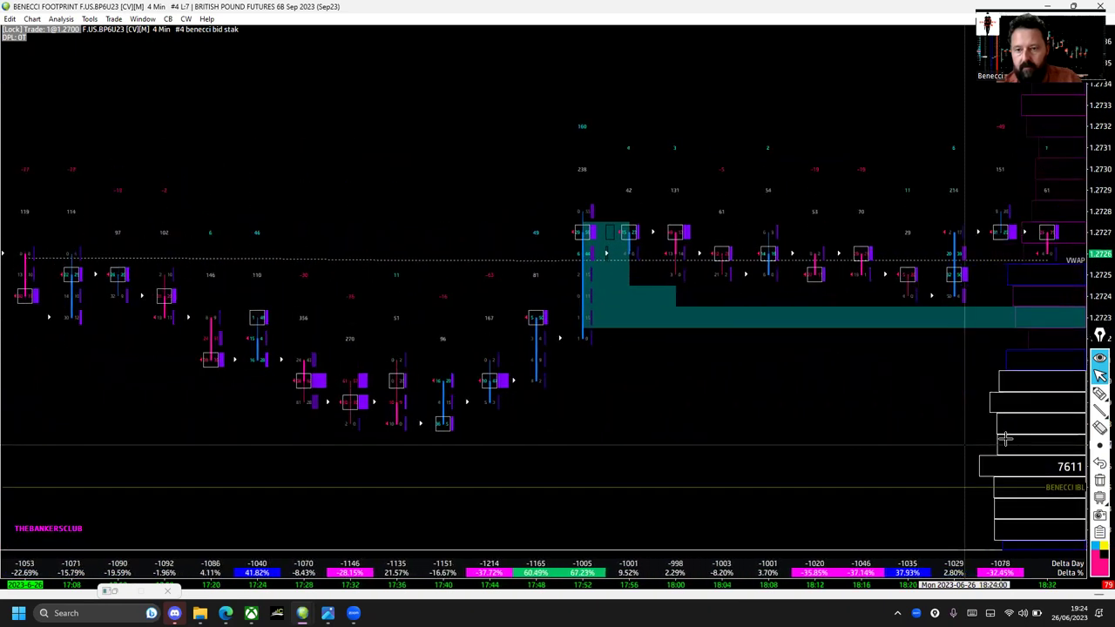
pyautogui.scroll(-8, 1005, 438)
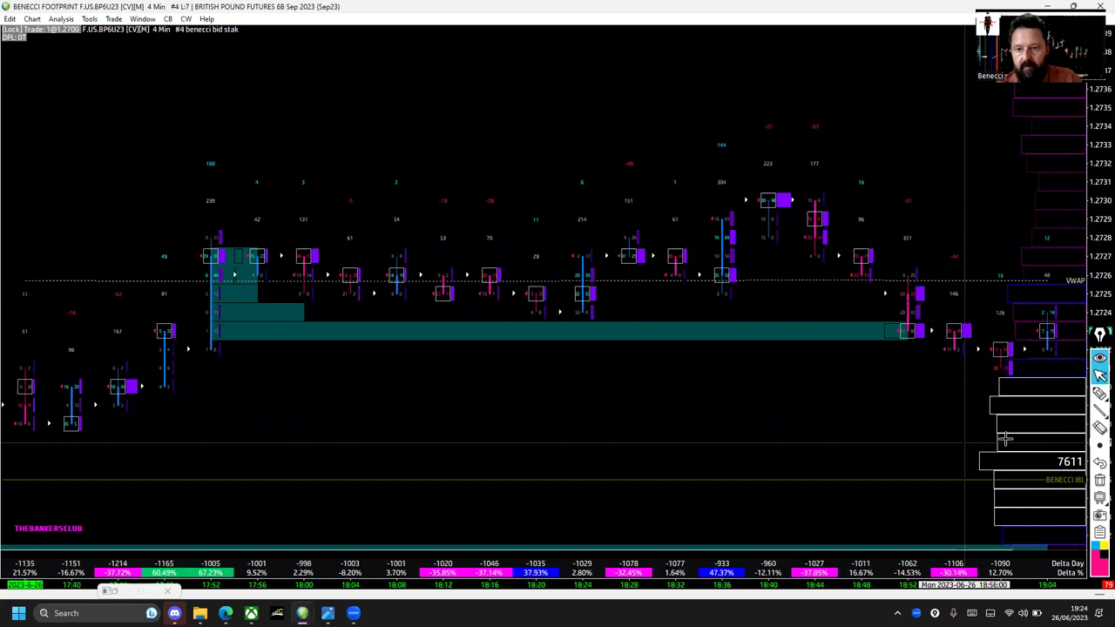
pyautogui.scroll(-2, 1004, 438)
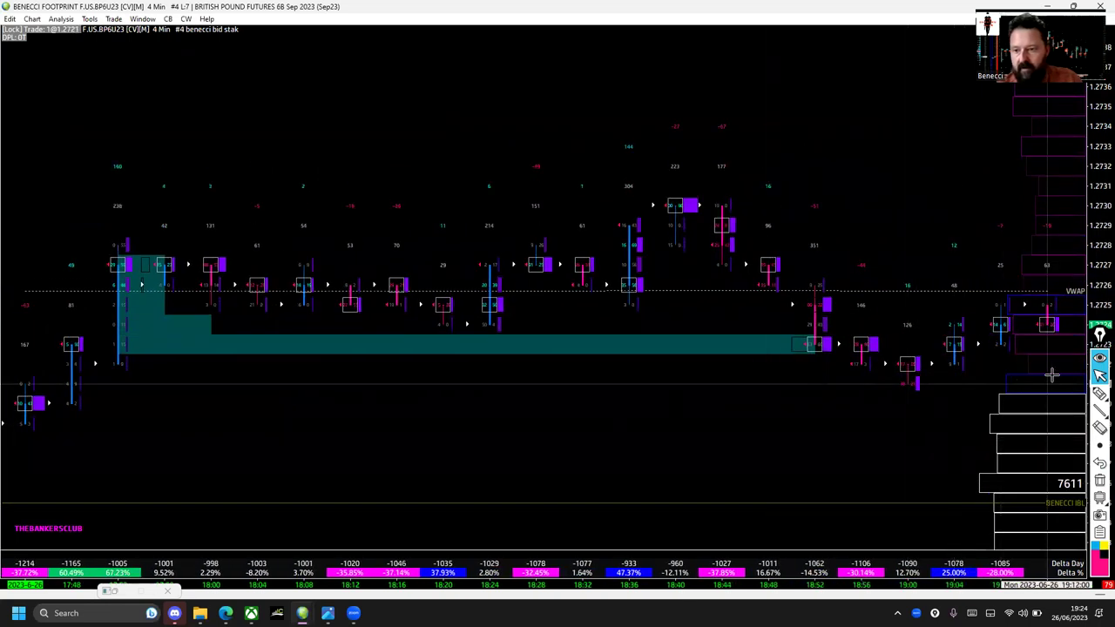
pyautogui.click(1097, 395)
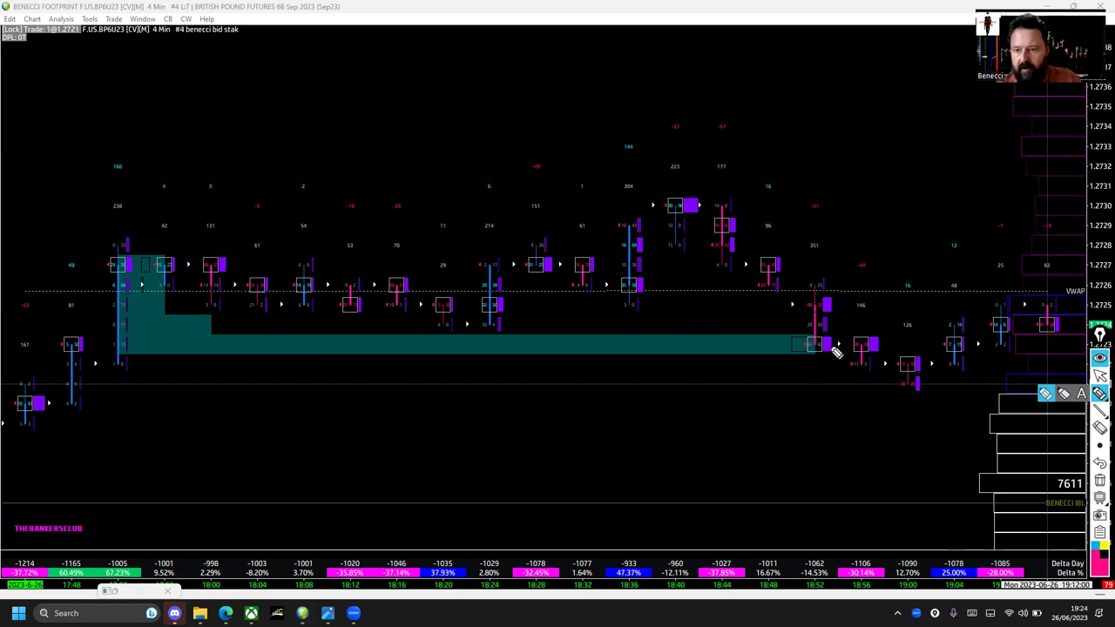
pyautogui.click(1100, 376)
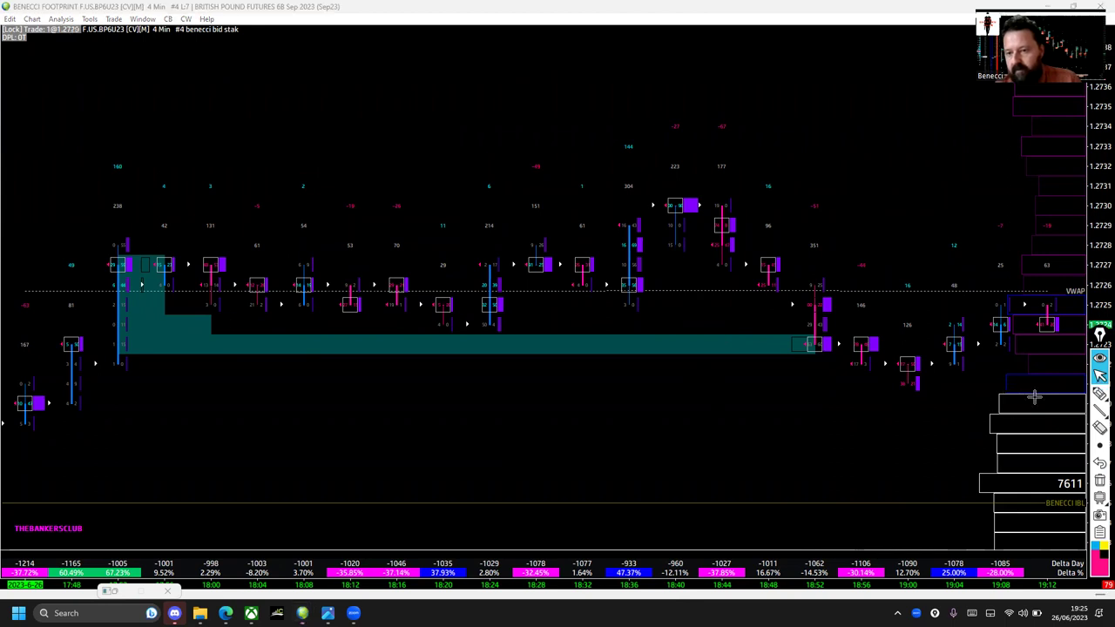
pyautogui.click(1100, 445)
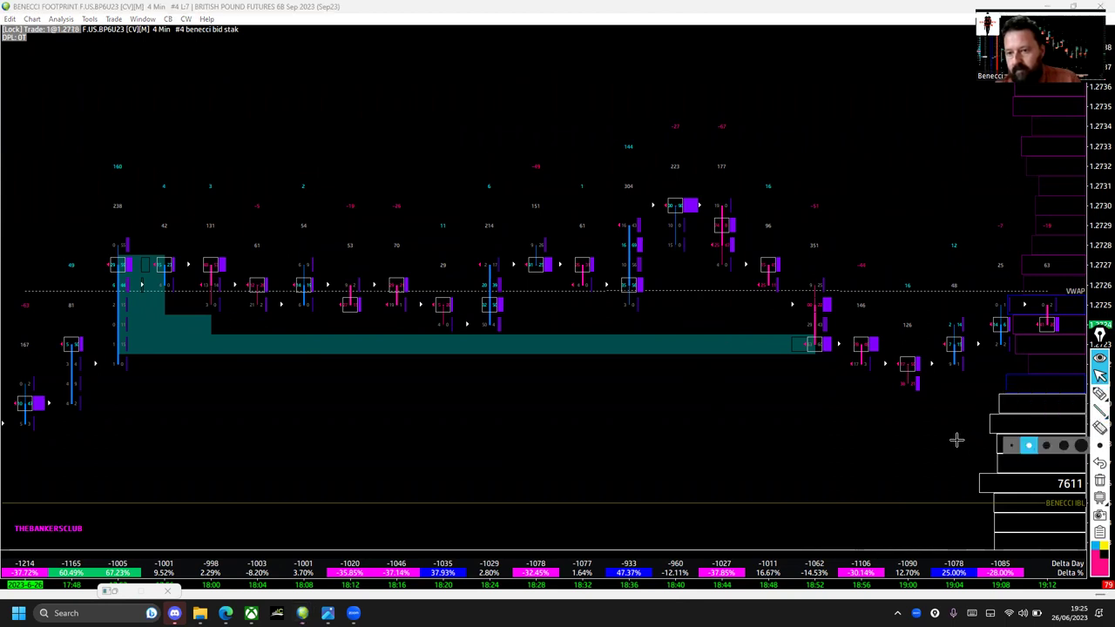
# Bring the latest 4-minute candles up to 19:24 into view together with the low before the 17:52 teal zone.
pyautogui.scroll(-4, 957, 439)
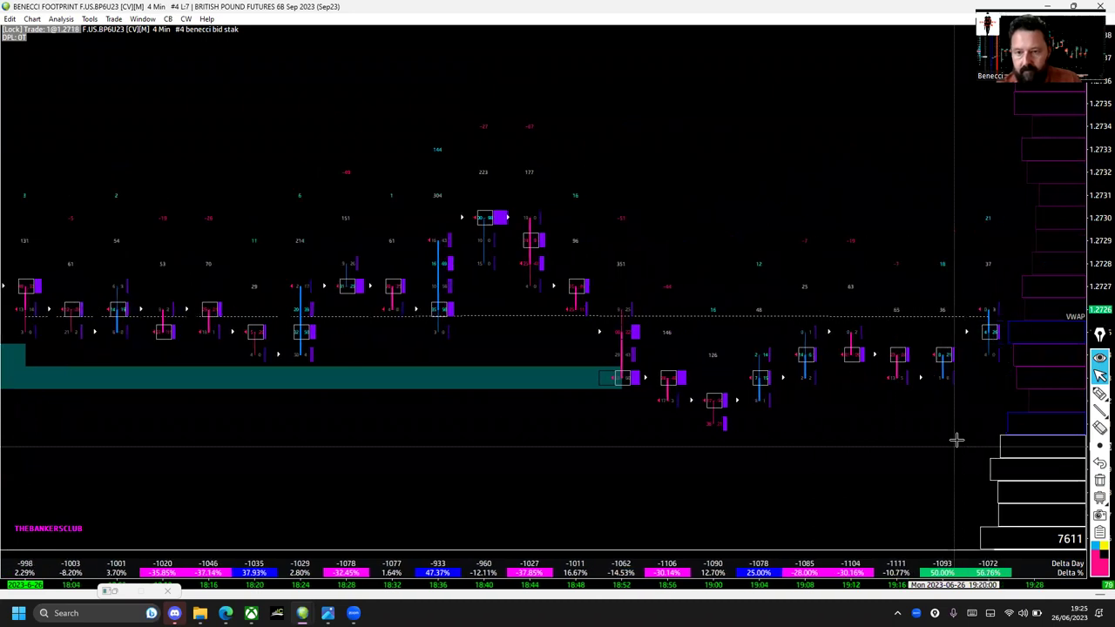
pyautogui.scroll(6, 957, 440)
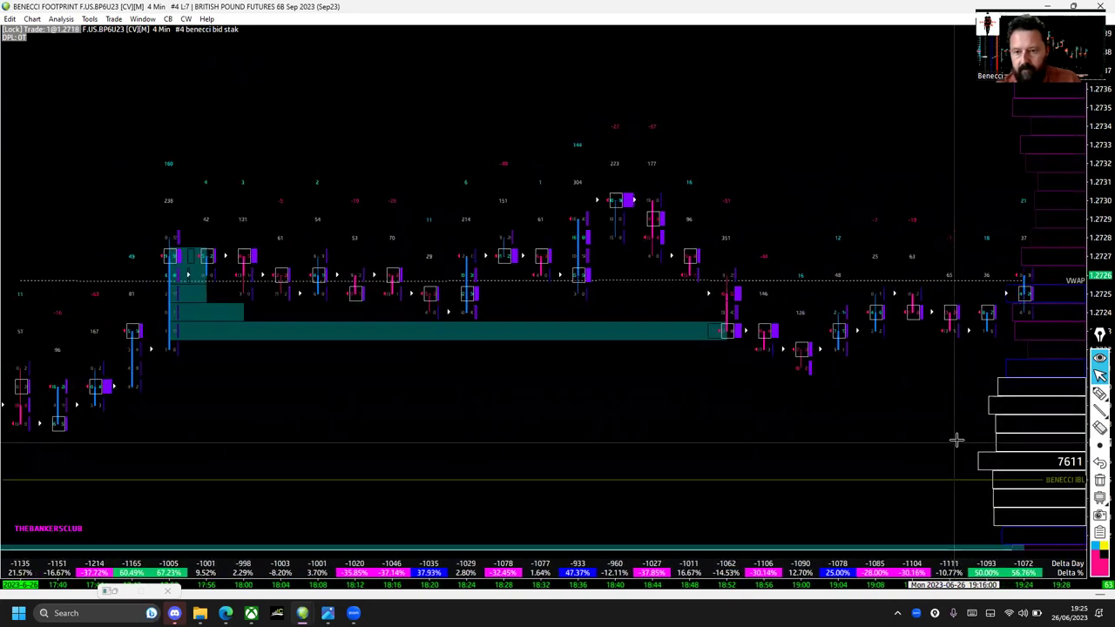
pyautogui.scroll(-4, 956, 440)
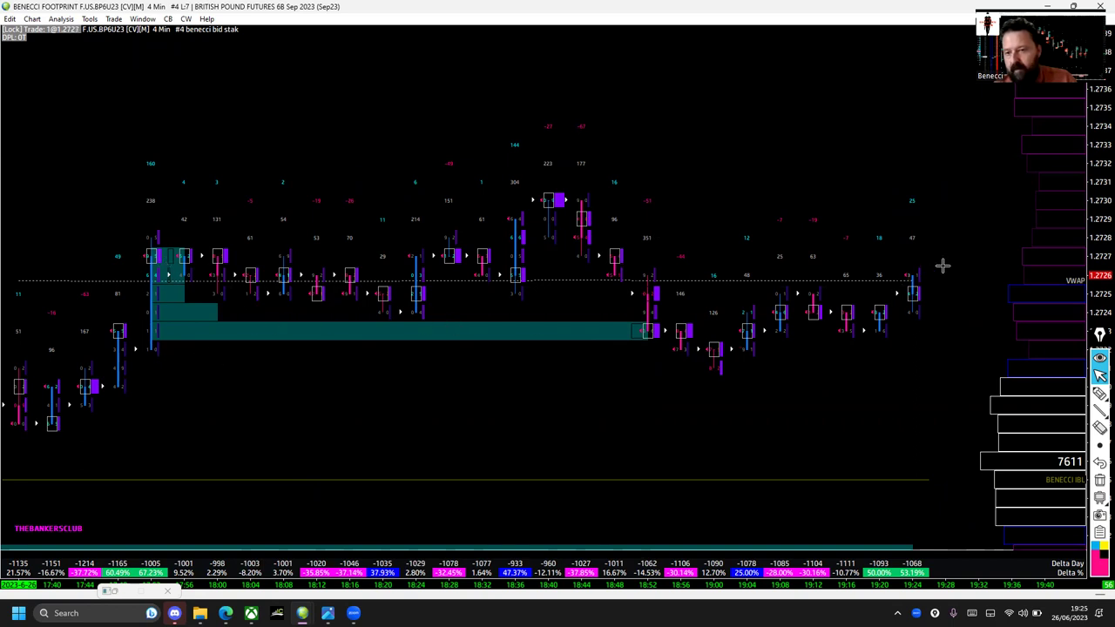
# Mark lines above price and along VWAP, draw checks and strokes near the latest candle, box the 19:12 to 19:24 candles, and clear everything.
pyautogui.click(1099, 394)
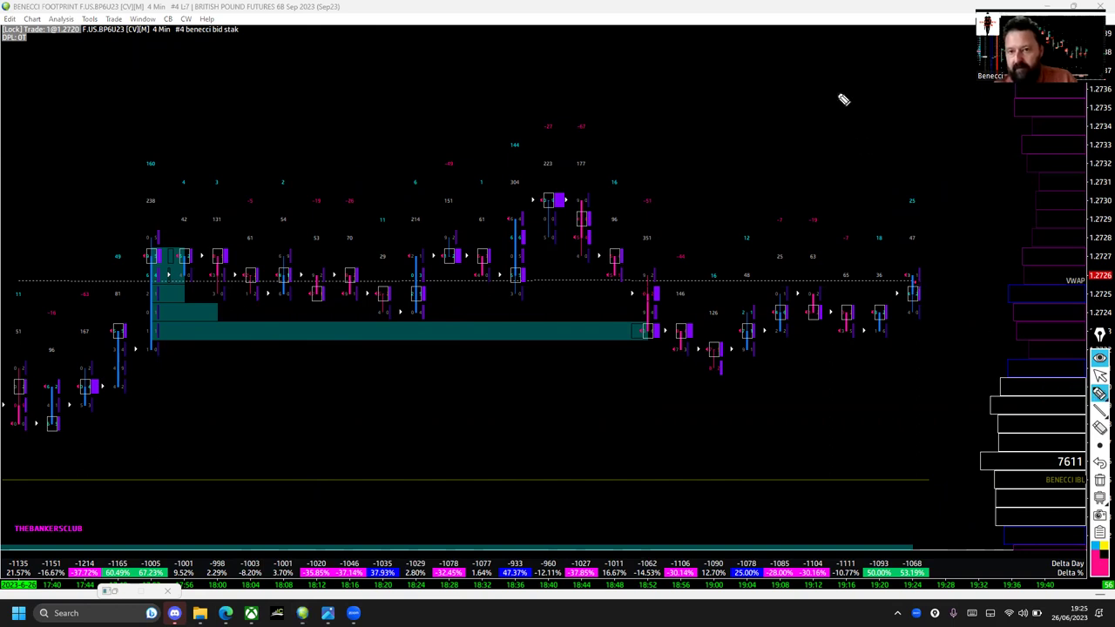
pyautogui.moveTo(707, 49); pyautogui.dragTo(898, 57)
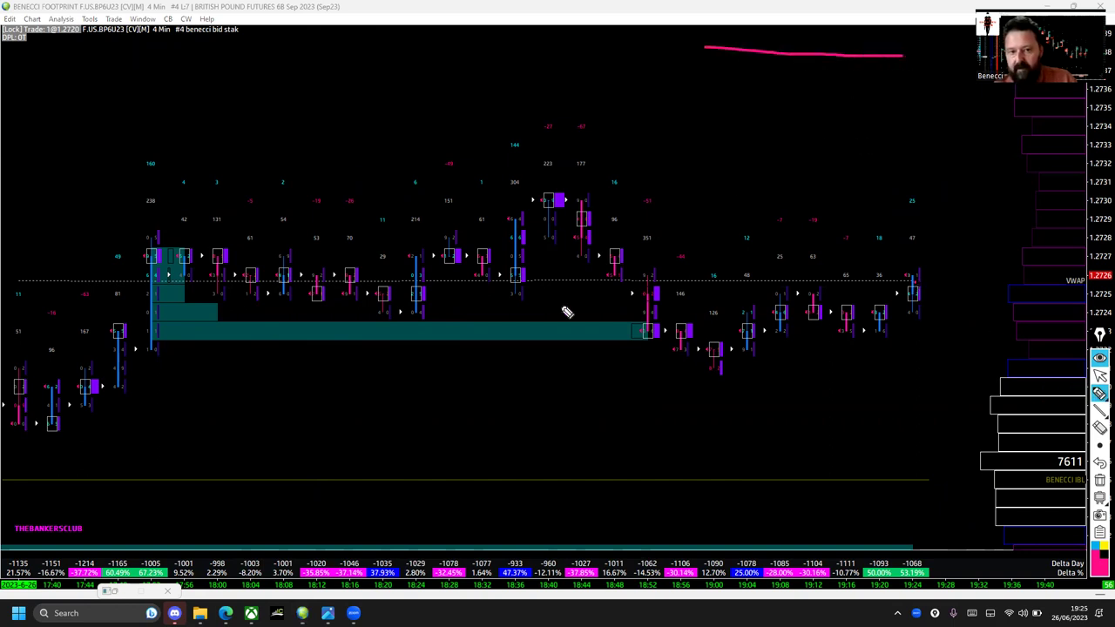
pyautogui.moveTo(496, 285); pyautogui.dragTo(733, 299)
pyautogui.moveTo(917, 251)
pyautogui.mouseDown()
pyautogui.moveTo(929, 269)
pyautogui.moveTo(1001, 158)
pyautogui.moveTo(962, 109)
pyautogui.mouseUp()
pyautogui.moveTo(931, 66); pyautogui.dragTo(968, 19)
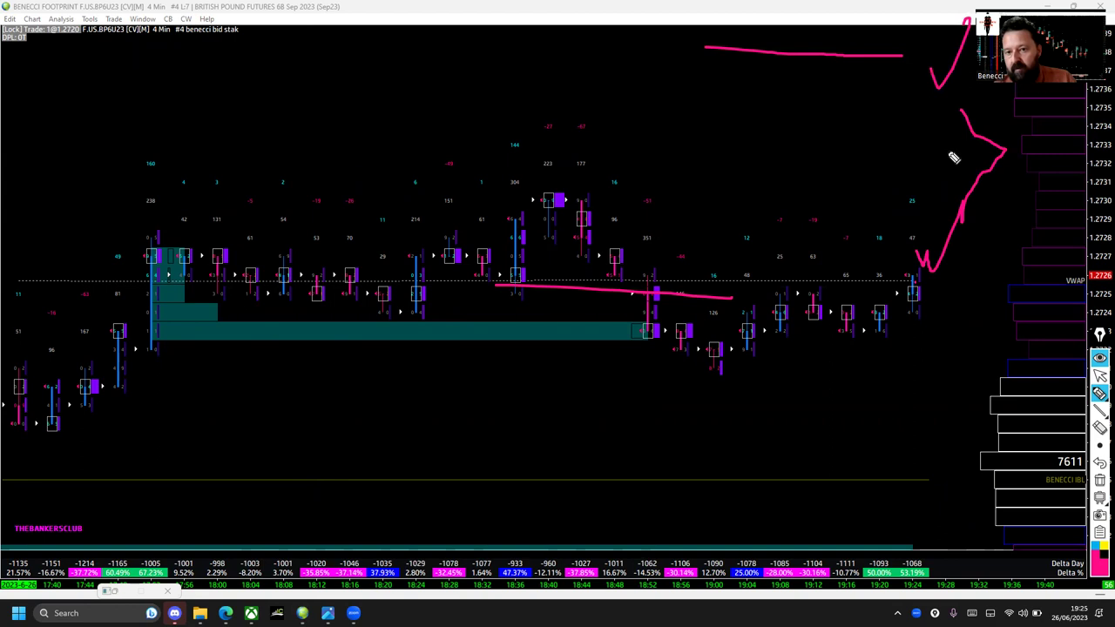
pyautogui.moveTo(863, 259)
pyautogui.mouseDown()
pyautogui.moveTo(973, 253)
pyautogui.moveTo(966, 324)
pyautogui.moveTo(814, 319)
pyautogui.mouseUp()
pyautogui.moveTo(811, 279); pyautogui.dragTo(875, 264)
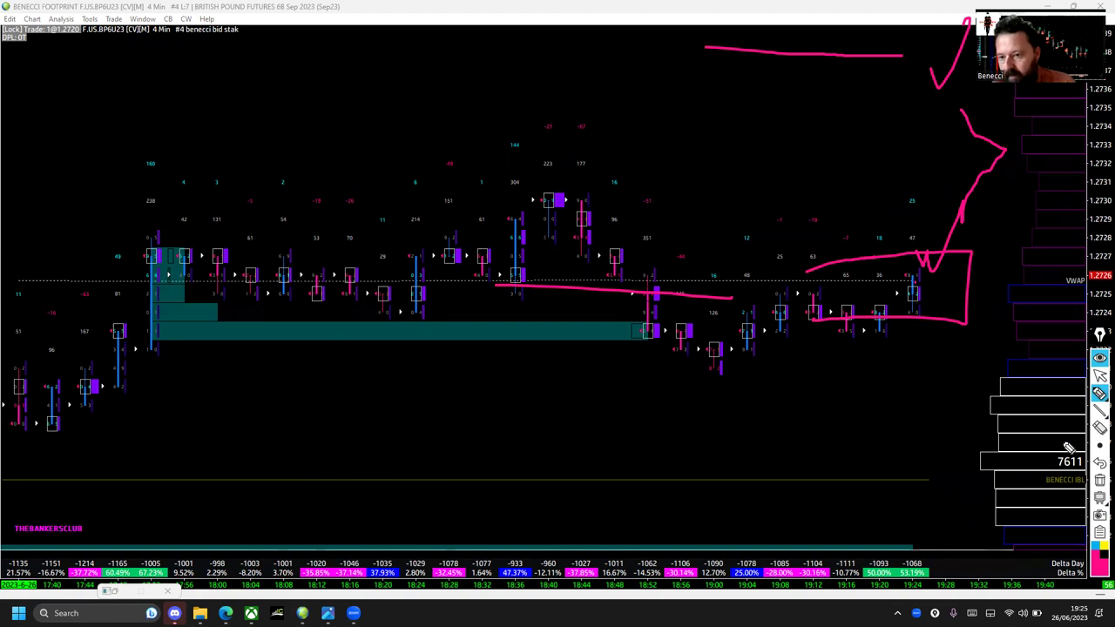
pyautogui.click(1100, 480)
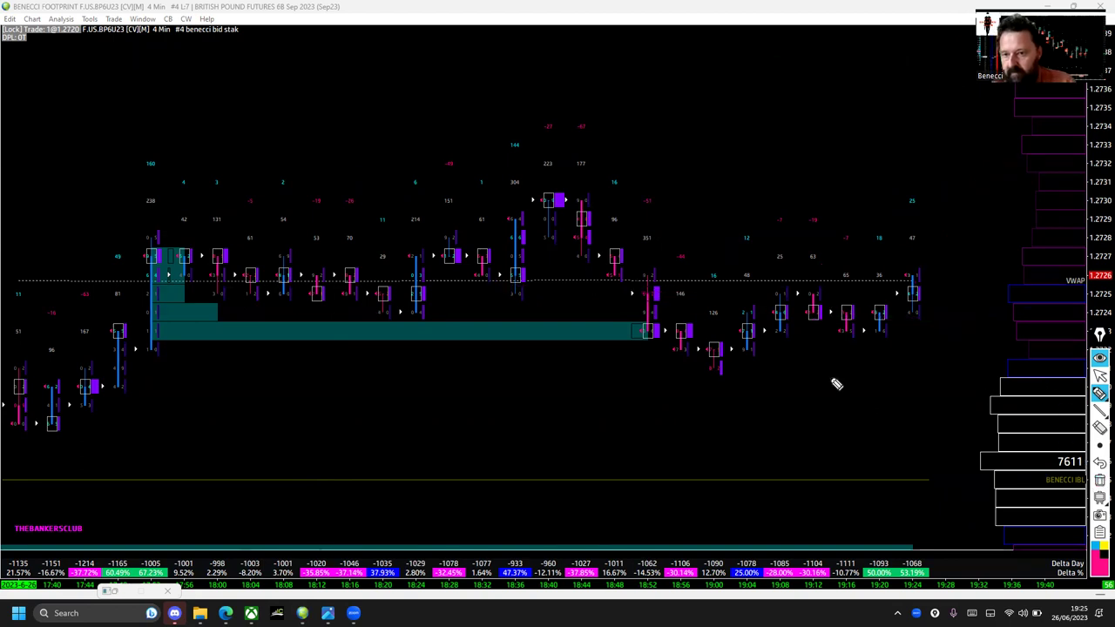
pyautogui.click(1101, 375)
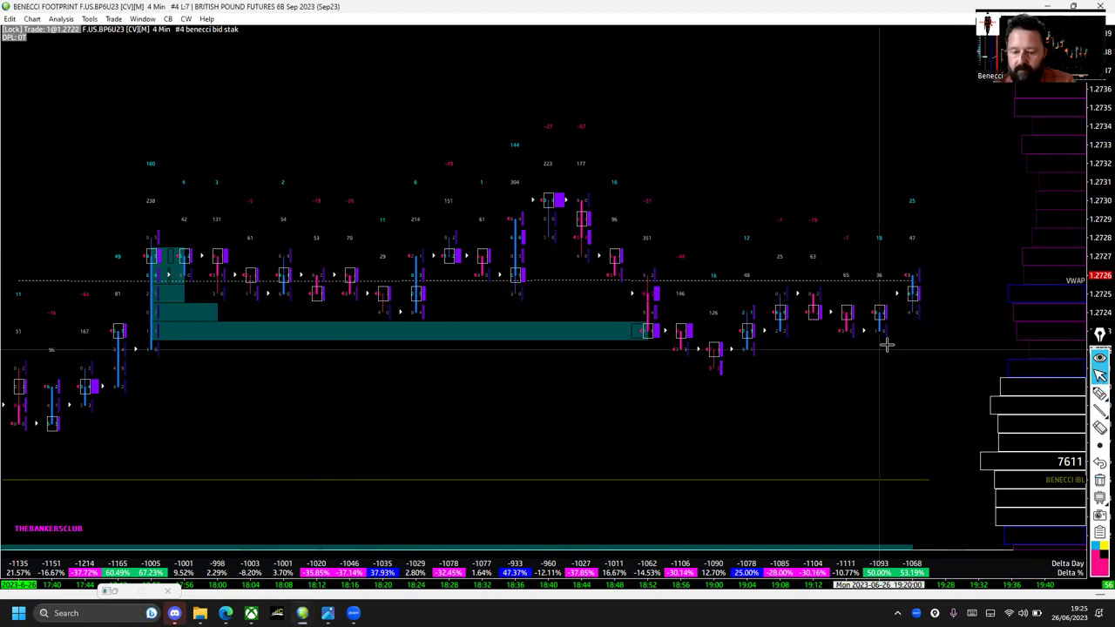
# Compress the 4-minute chart to examine the day from about 10:52 to 19:24, and ready the pen for annotating.
pyautogui.scroll(8, 887, 345)
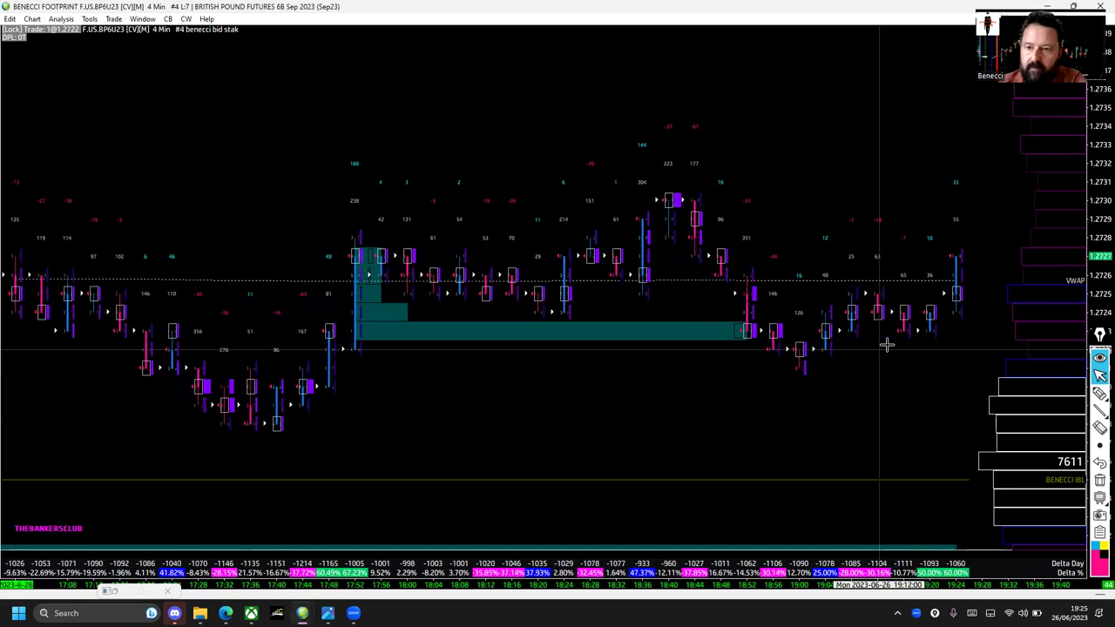
pyautogui.scroll(8, 887, 345)
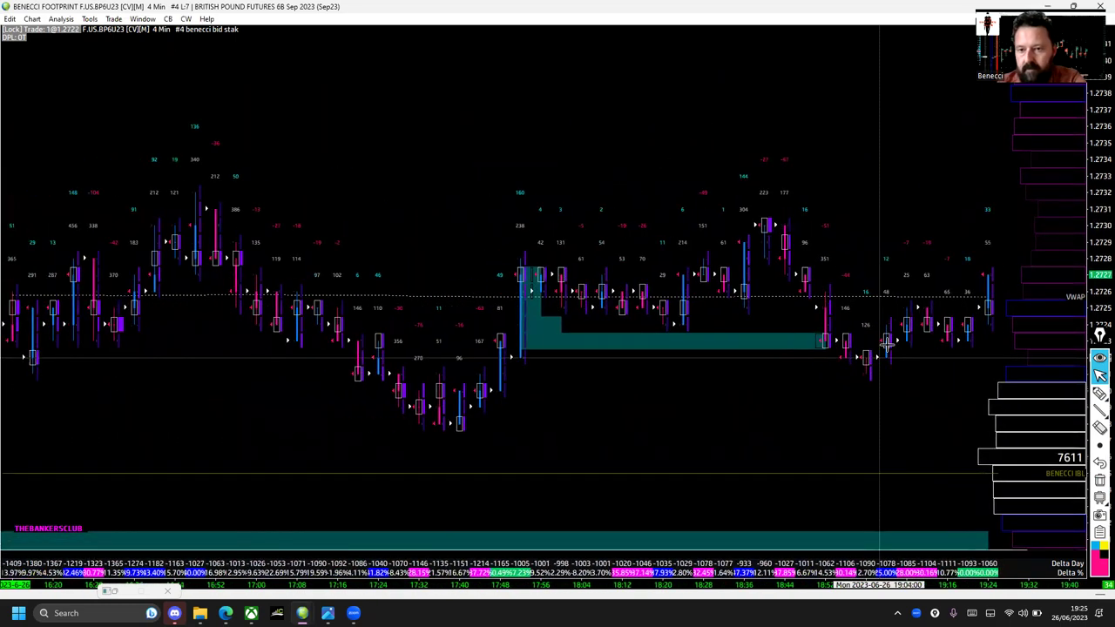
pyautogui.scroll(3, 886, 345)
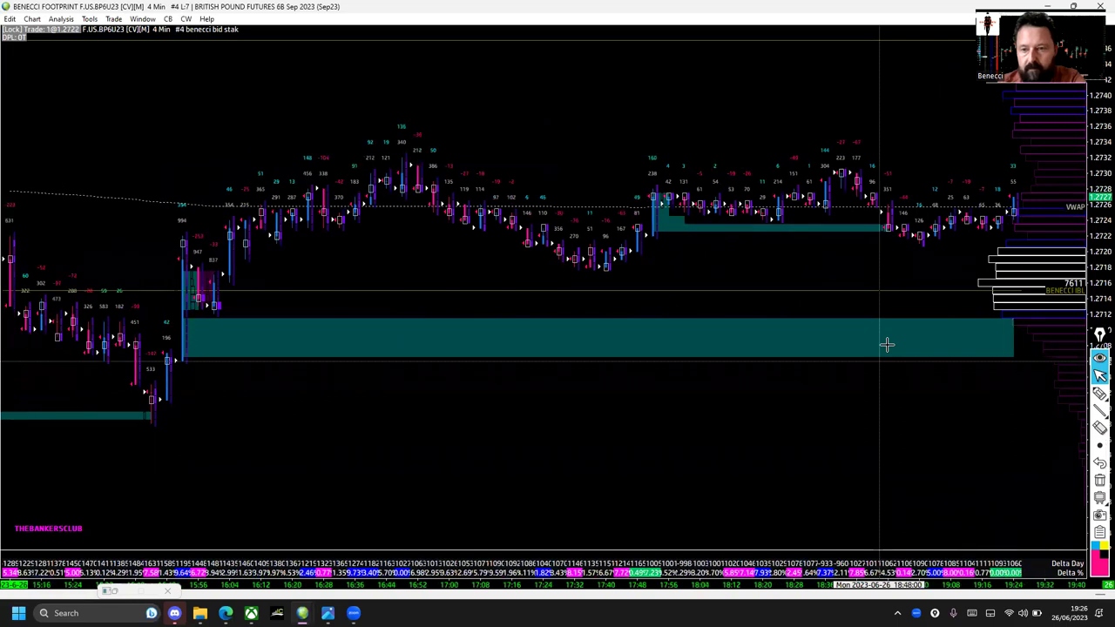
pyautogui.scroll(12, 887, 345)
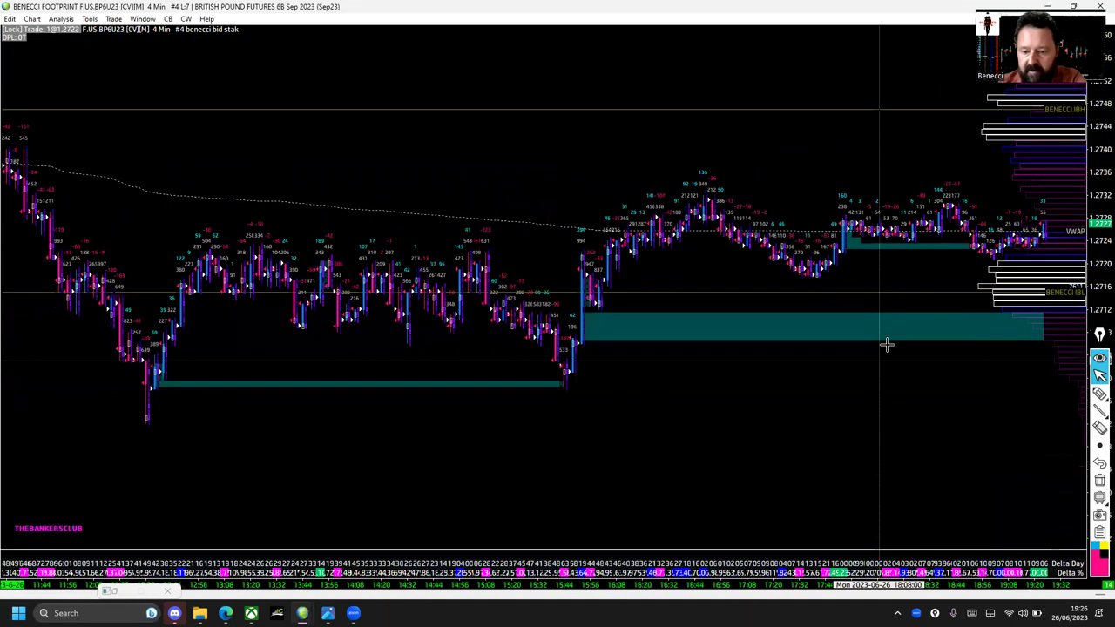
pyautogui.scroll(3, 887, 345)
pyautogui.scroll(-3, 887, 345)
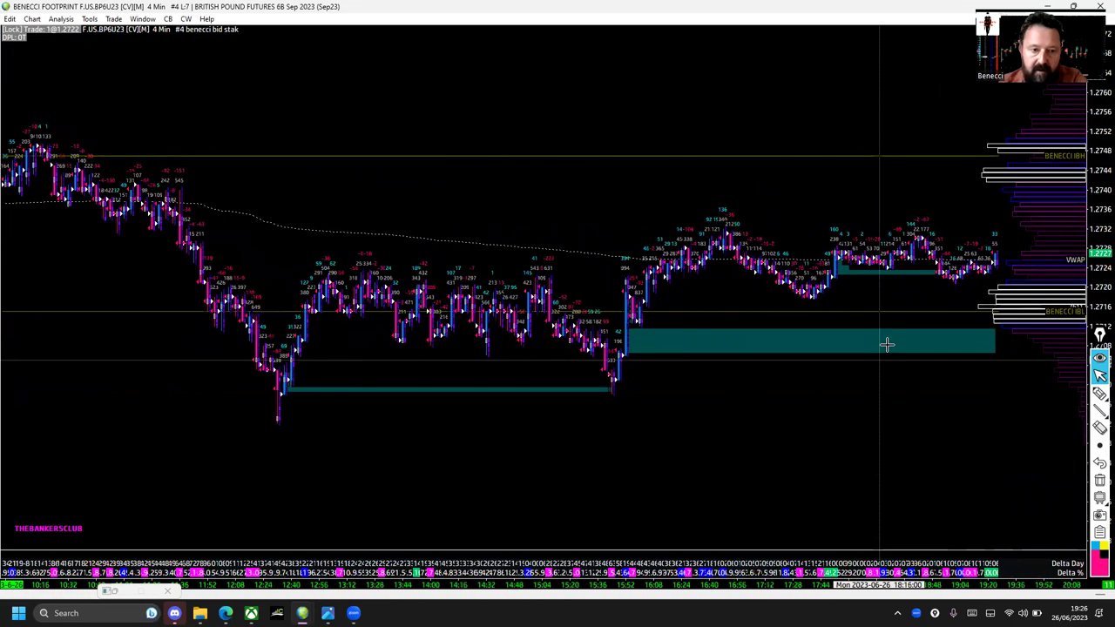
pyautogui.scroll(-1, 887, 345)
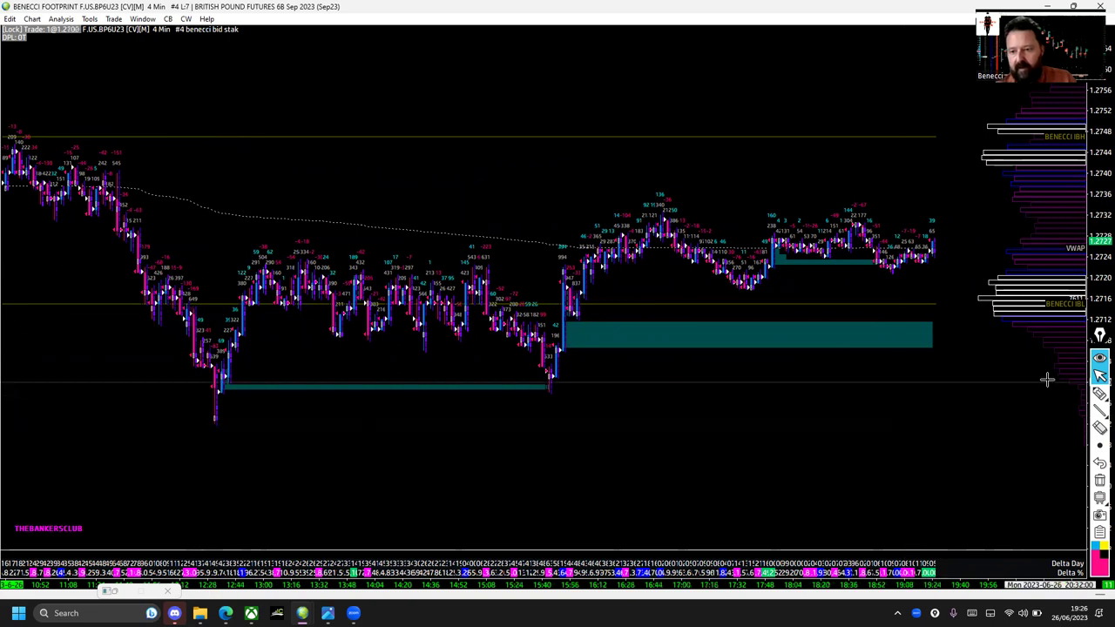
pyautogui.click(1100, 397)
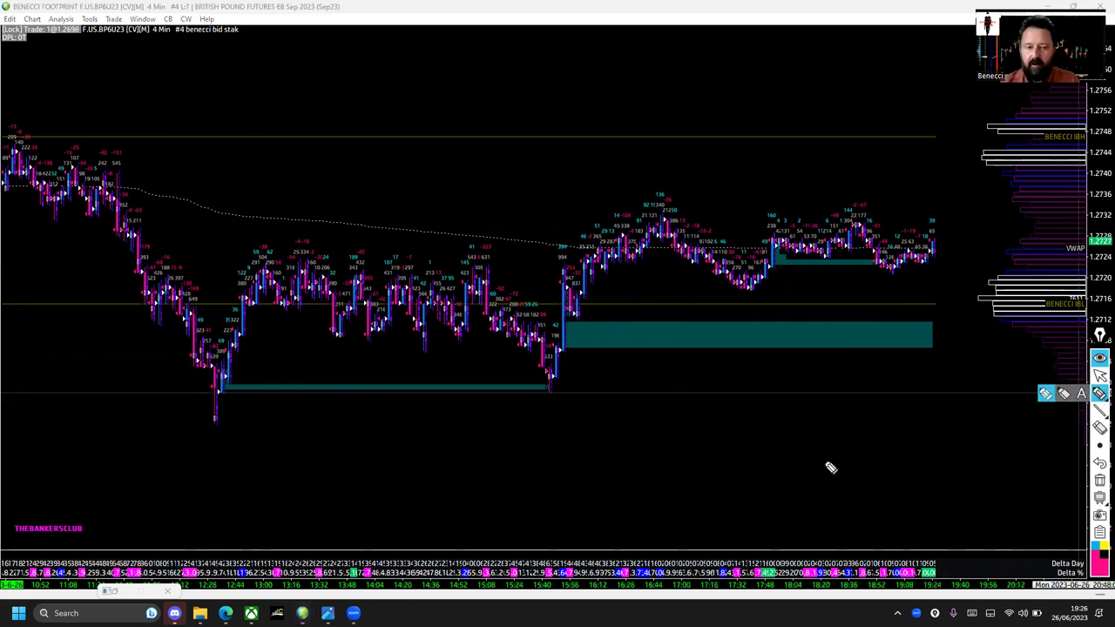
# Box and circle the 12:32 low, mark both ends of the thin teal zone, draw lines along the bounce and following highs, and clear everything.
pyautogui.moveTo(164, 418)
pyautogui.mouseDown()
pyautogui.moveTo(165, 436)
pyautogui.moveTo(204, 440)
pyautogui.moveTo(226, 428)
pyautogui.moveTo(160, 418)
pyautogui.moveTo(217, 403)
pyautogui.moveTo(204, 392)
pyautogui.moveTo(226, 420)
pyautogui.moveTo(218, 381)
pyautogui.moveTo(202, 429)
pyautogui.mouseUp()
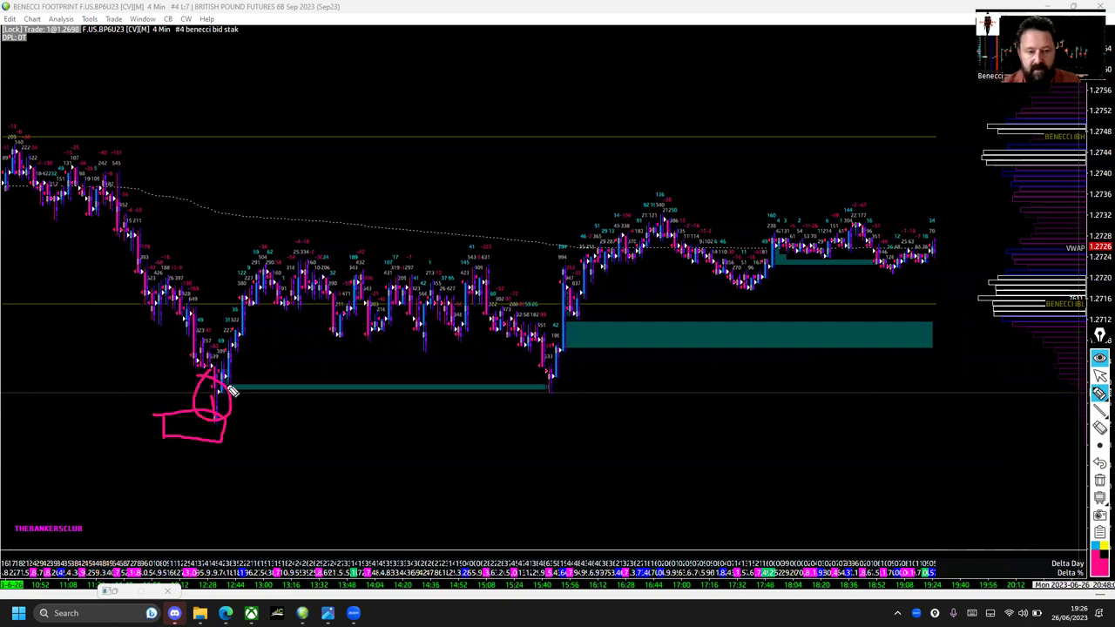
pyautogui.moveTo(231, 387); pyautogui.dragTo(248, 388)
pyautogui.moveTo(243, 276); pyautogui.dragTo(453, 307)
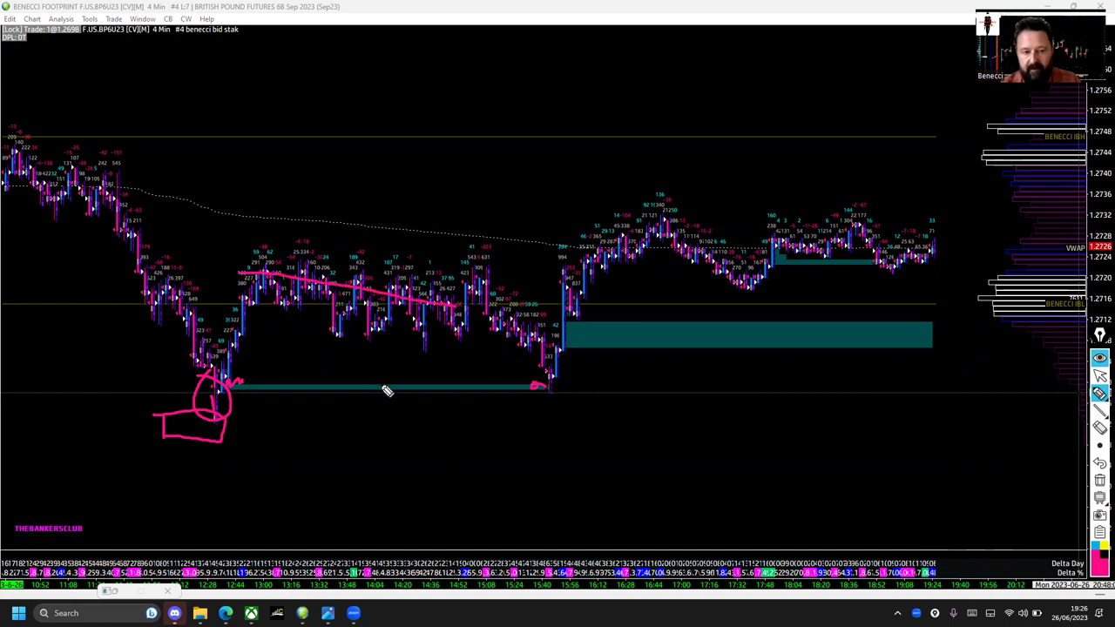
pyautogui.moveTo(220, 402); pyautogui.dragTo(243, 305)
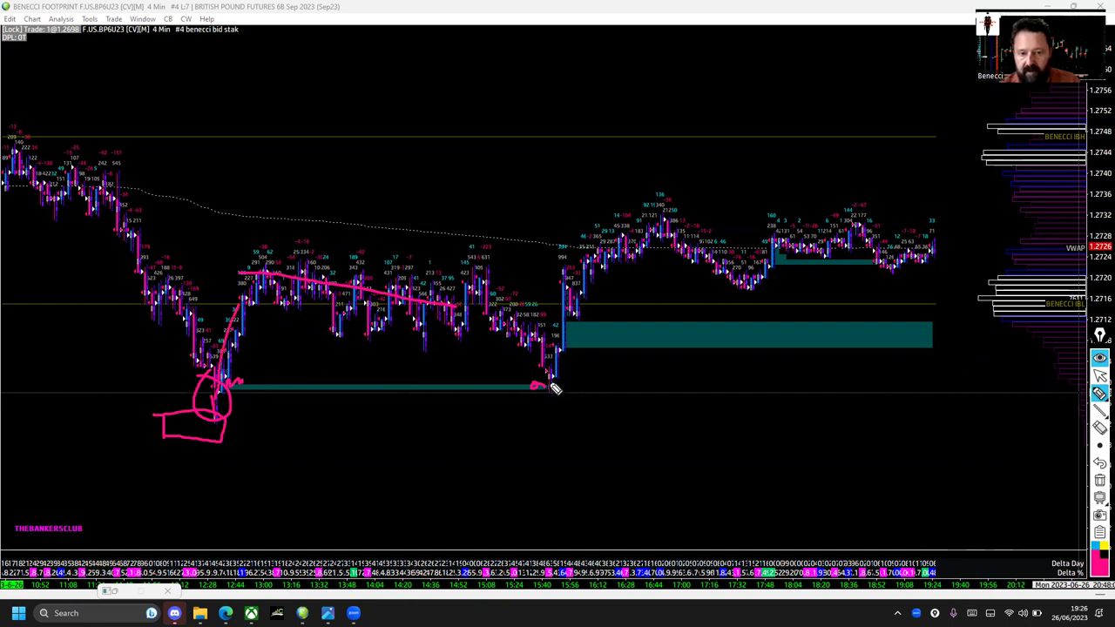
pyautogui.moveTo(550, 386)
pyautogui.mouseDown()
pyautogui.moveTo(535, 393)
pyautogui.moveTo(555, 389)
pyautogui.mouseUp()
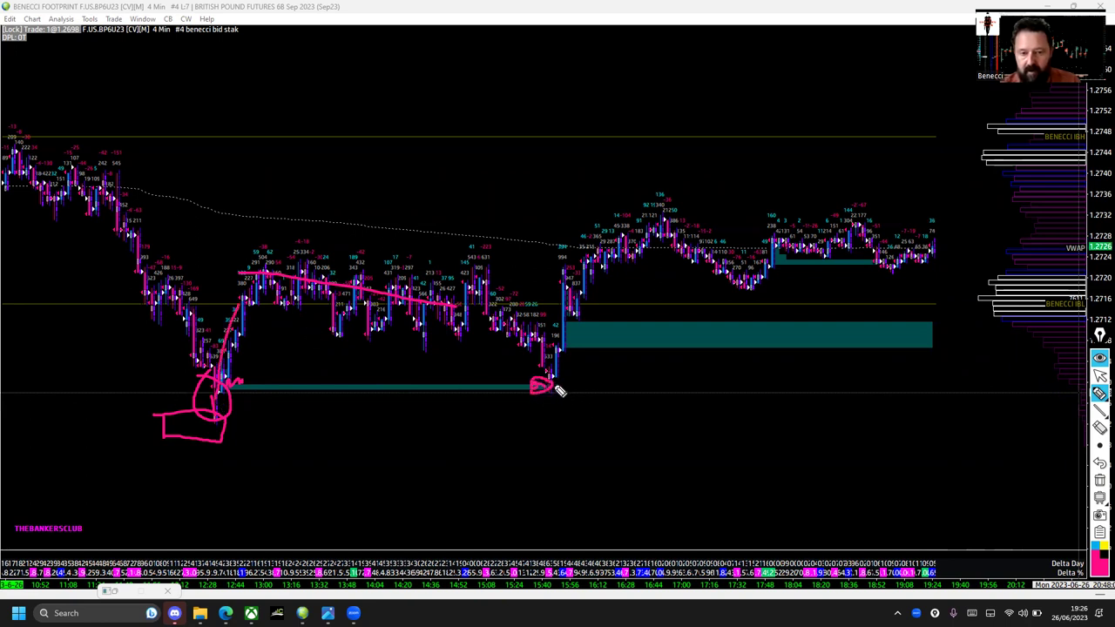
pyautogui.click(1098, 480)
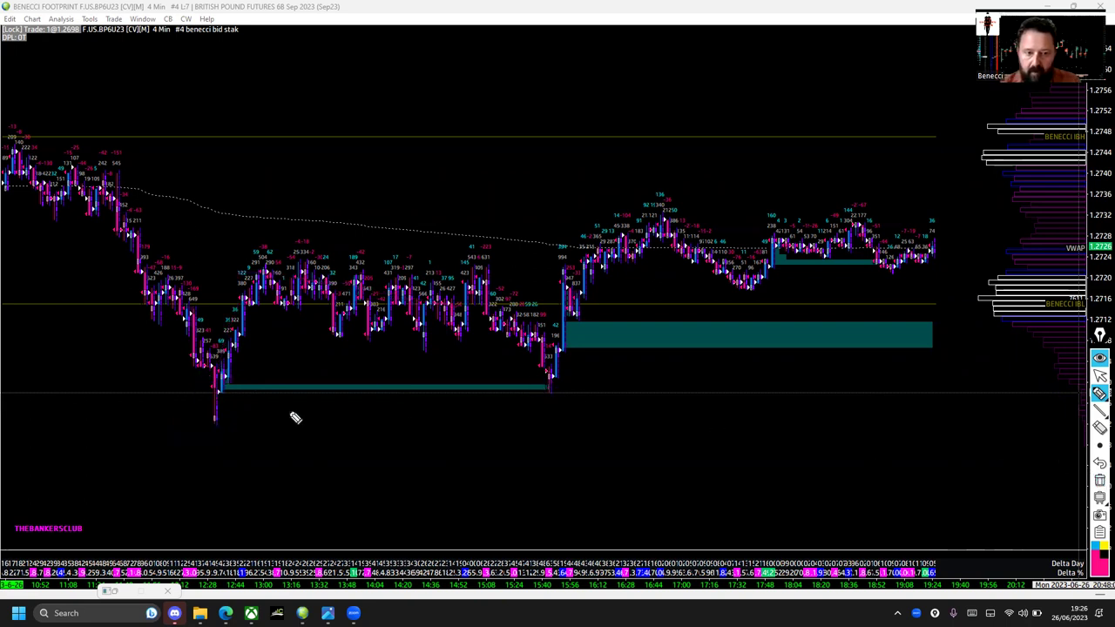
# Underline and circle the 12:32 low, box the 15:44 retest with a rising line from it, and undo all these marks.
pyautogui.moveTo(206, 427)
pyautogui.mouseDown()
pyautogui.moveTo(287, 424)
pyautogui.moveTo(167, 425)
pyautogui.moveTo(214, 384)
pyautogui.moveTo(228, 399)
pyautogui.moveTo(192, 377)
pyautogui.mouseUp()
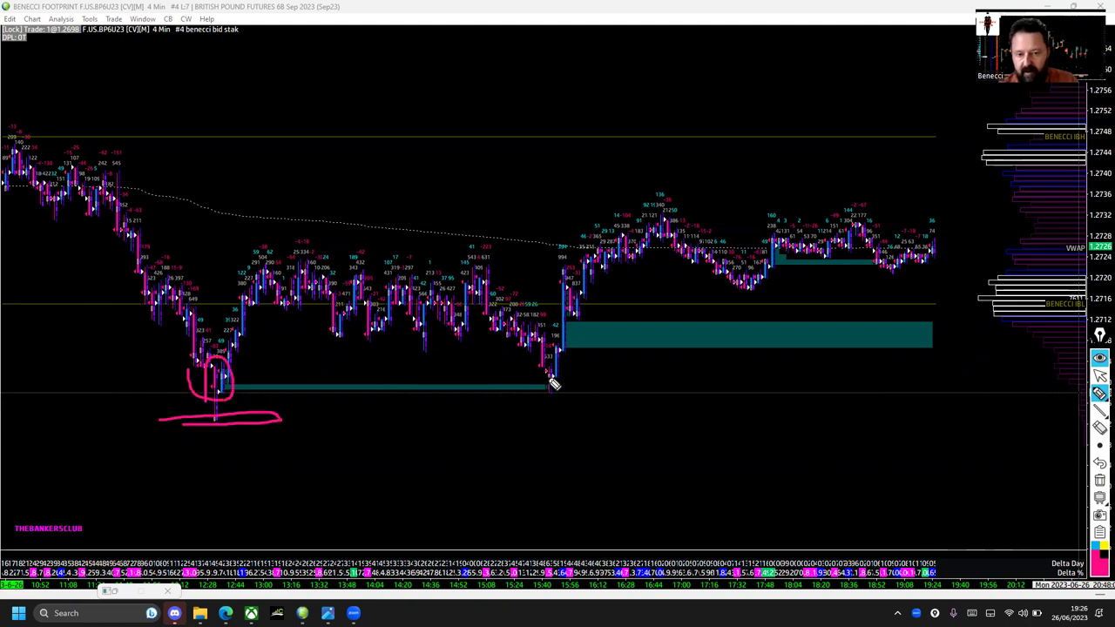
pyautogui.moveTo(547, 384)
pyautogui.mouseDown()
pyautogui.moveTo(535, 385)
pyautogui.moveTo(558, 384)
pyautogui.moveTo(538, 401)
pyautogui.moveTo(556, 405)
pyautogui.moveTo(541, 409)
pyautogui.mouseUp()
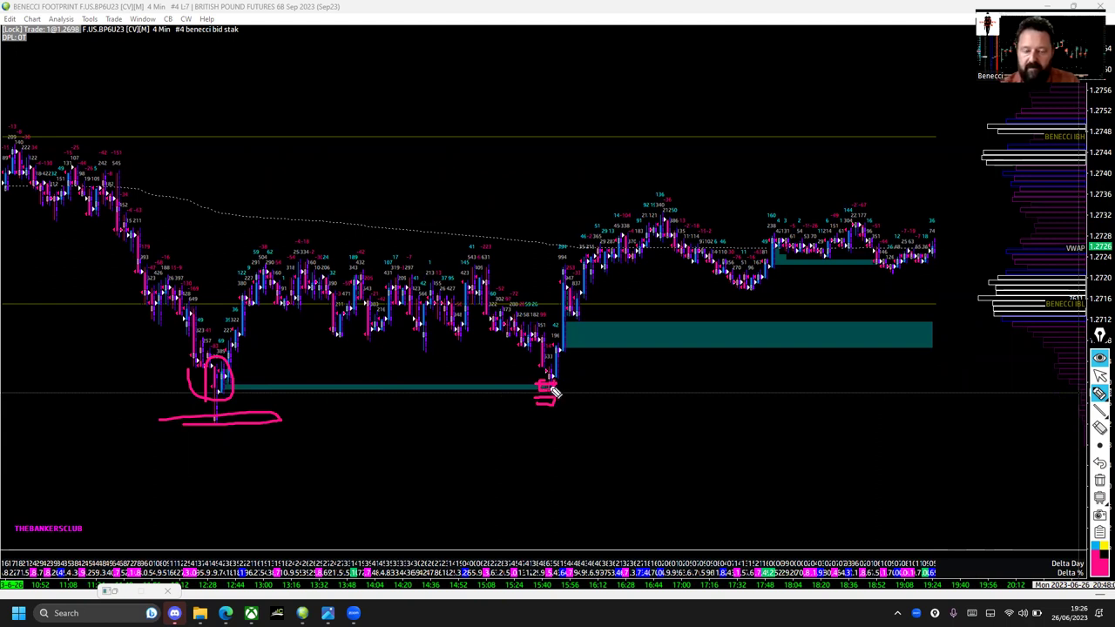
pyautogui.moveTo(551, 384); pyautogui.dragTo(603, 219)
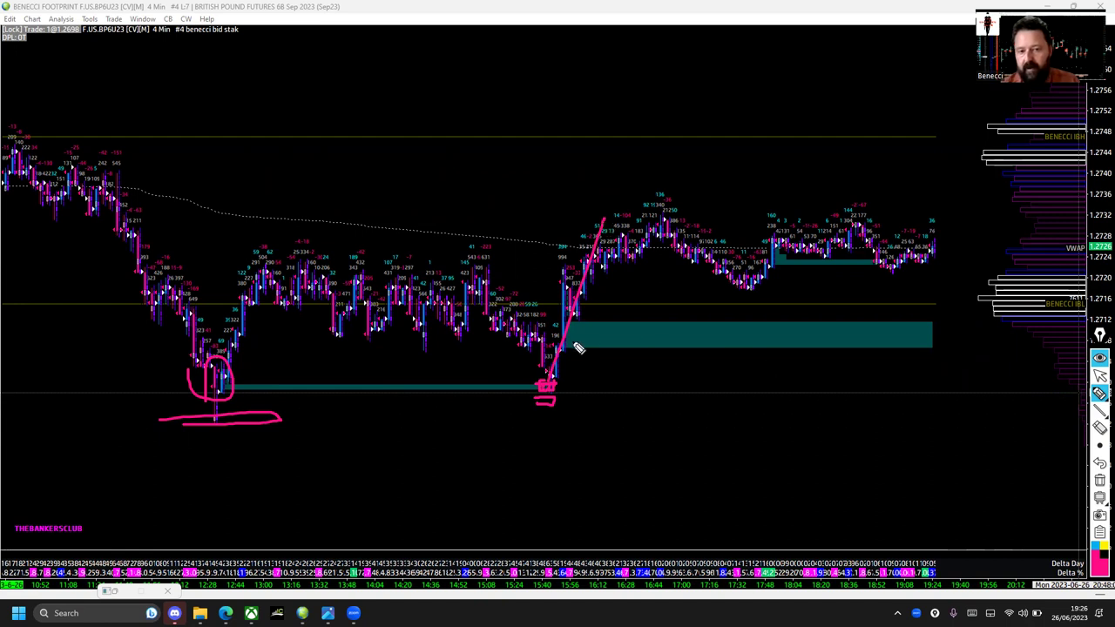
pyautogui.click(1100, 464)
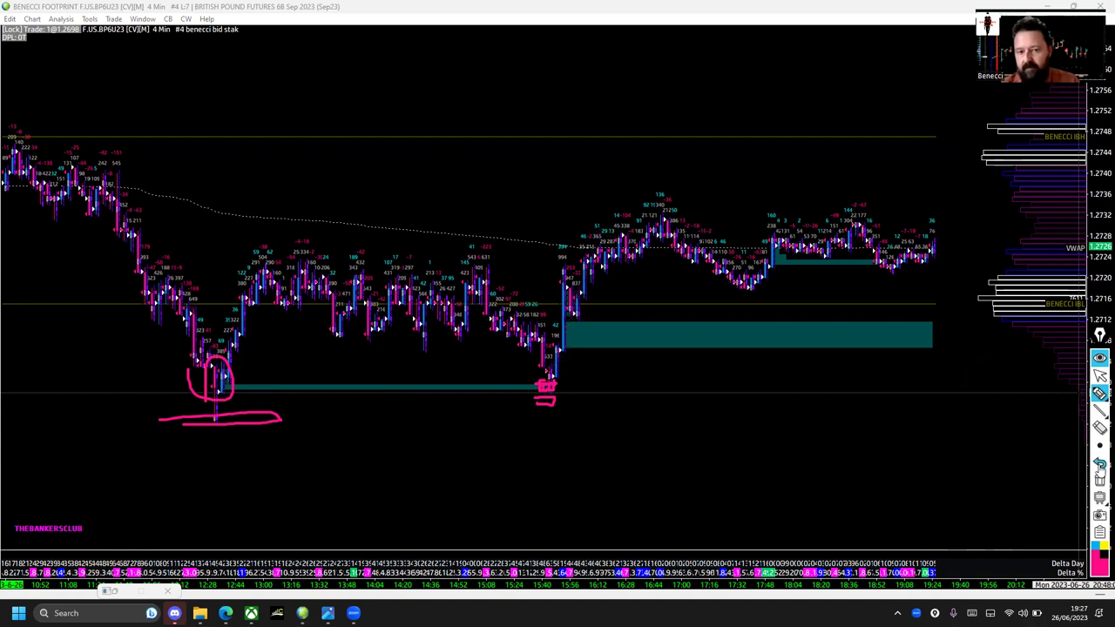
pyautogui.click(1099, 465)
pyautogui.click(1099, 464)
pyautogui.click(1099, 465)
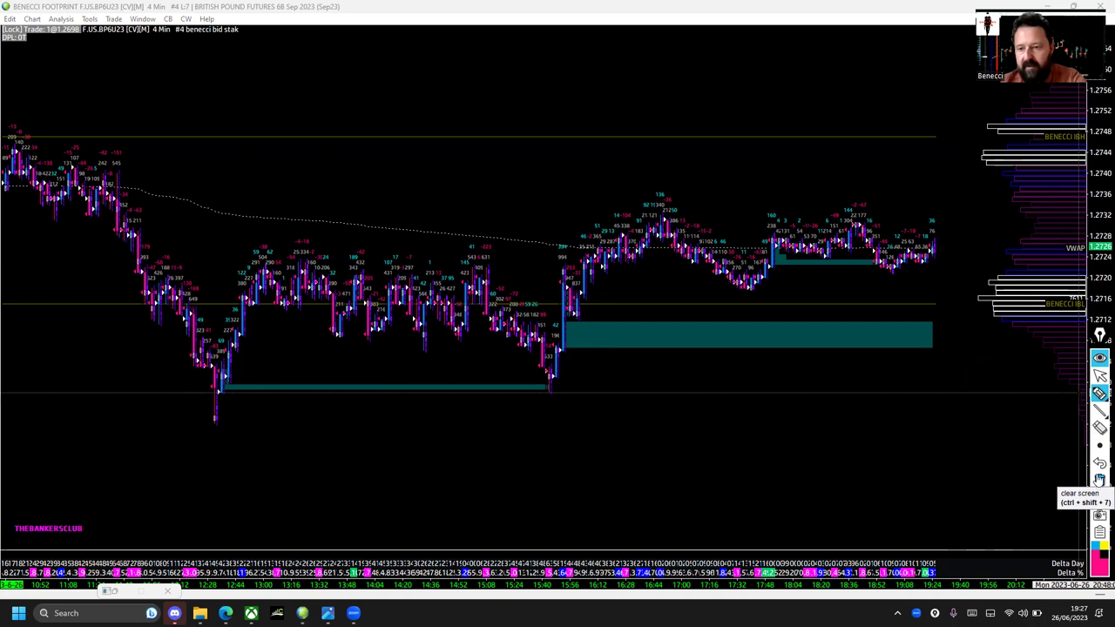
# Circle the wide teal zone's start, trace the swings up past the latest candle, mark a level near 1.2744, and clear everything.
pyautogui.click(1099, 393)
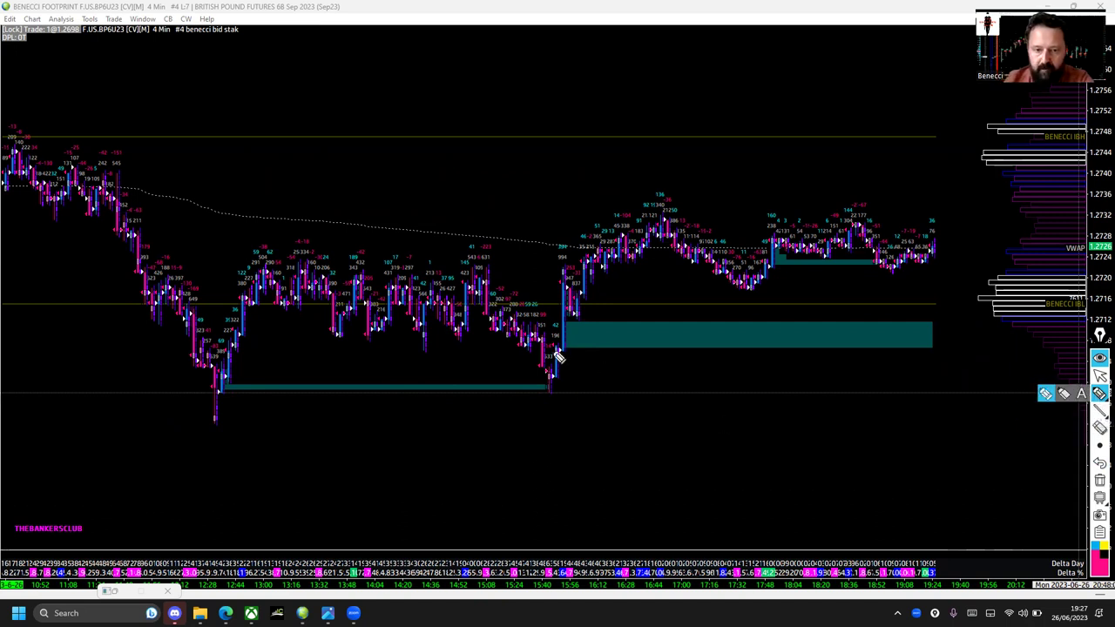
pyautogui.moveTo(564, 355)
pyautogui.mouseDown()
pyautogui.moveTo(569, 326)
pyautogui.moveTo(538, 355)
pyautogui.mouseUp()
pyautogui.moveTo(578, 319); pyautogui.dragTo(666, 227)
pyautogui.moveTo(728, 249)
pyautogui.mouseDown()
pyautogui.moveTo(756, 284)
pyautogui.moveTo(828, 258)
pyautogui.moveTo(862, 224)
pyautogui.moveTo(885, 266)
pyautogui.moveTo(942, 196)
pyautogui.mouseUp()
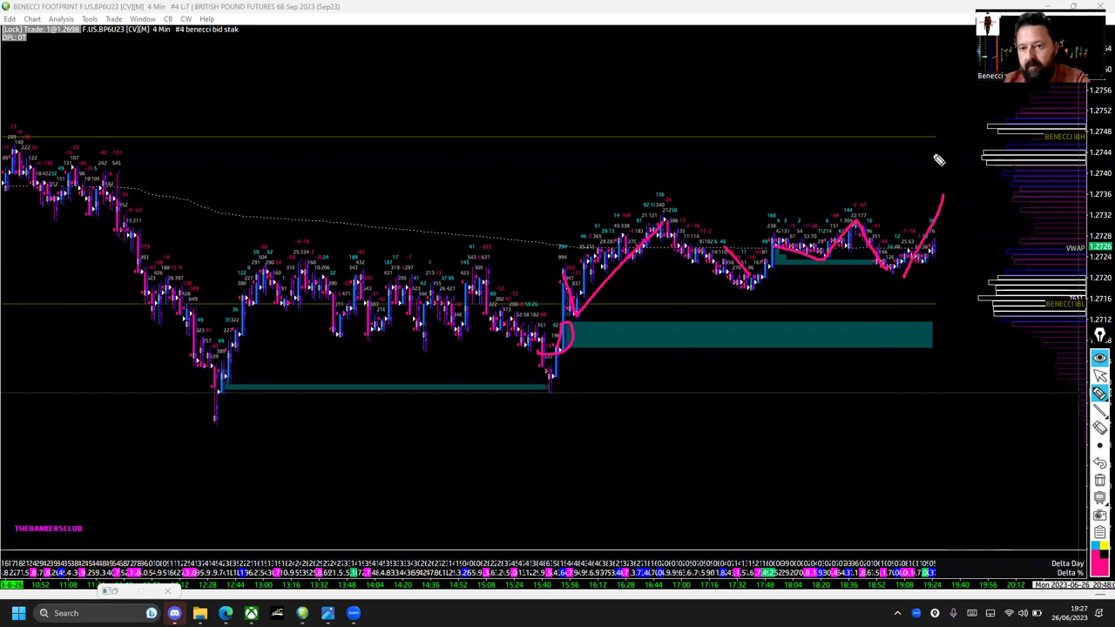
pyautogui.moveTo(911, 153); pyautogui.dragTo(966, 156)
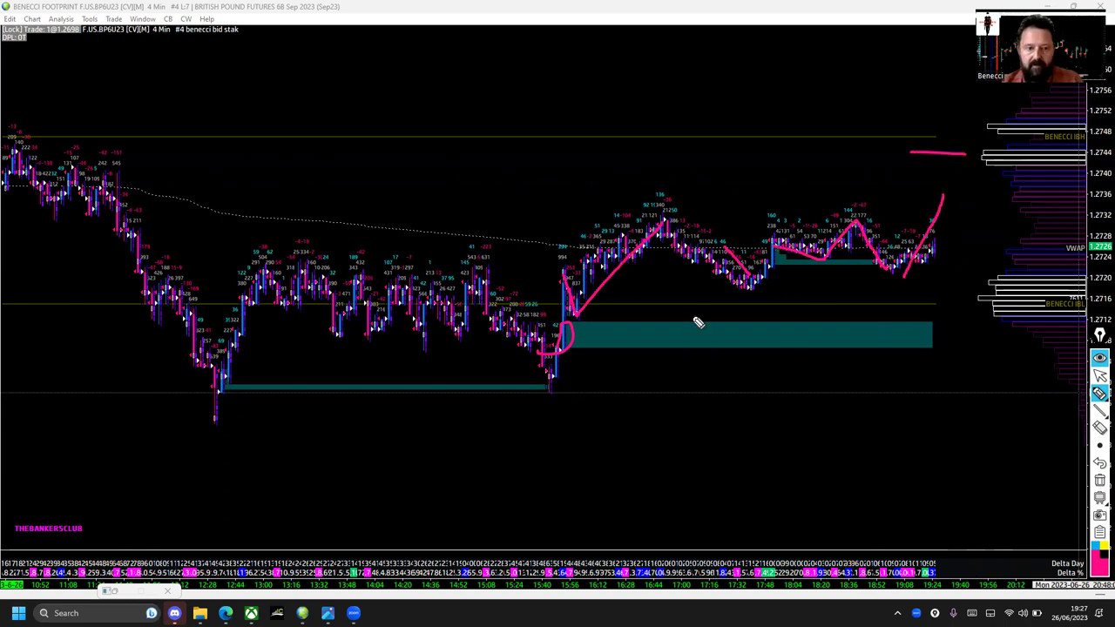
pyautogui.click(1101, 376)
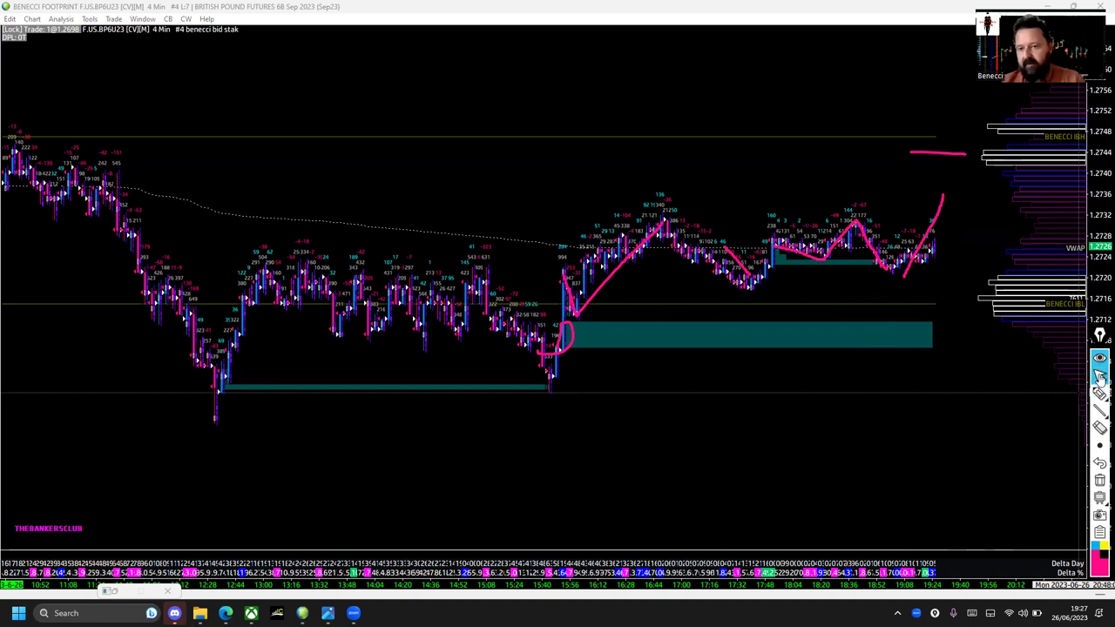
pyautogui.click(1099, 480)
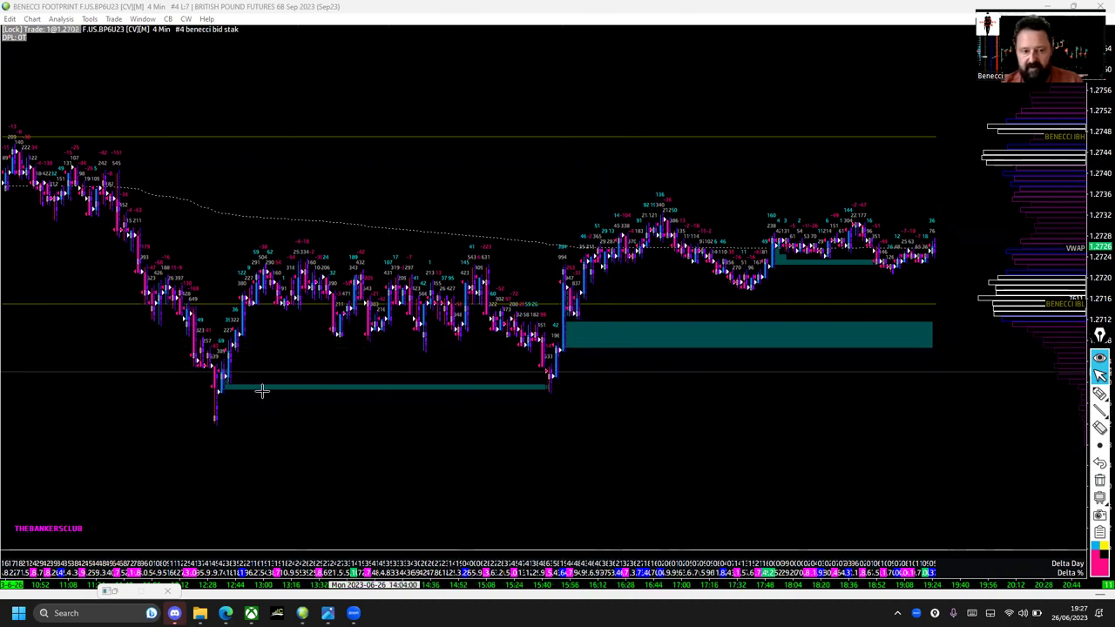
# Enlarge the 4-minute chart around the 12:32 low to examine the footprint candles from about 12:04 to 13:00.
pyautogui.click(1099, 394)
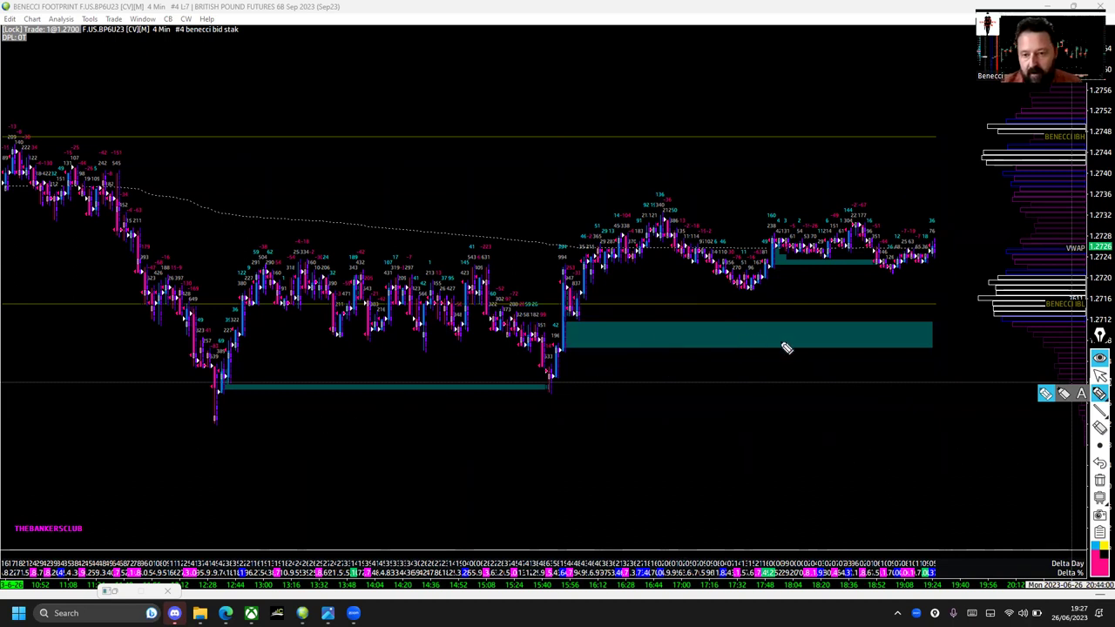
pyautogui.click(1100, 374)
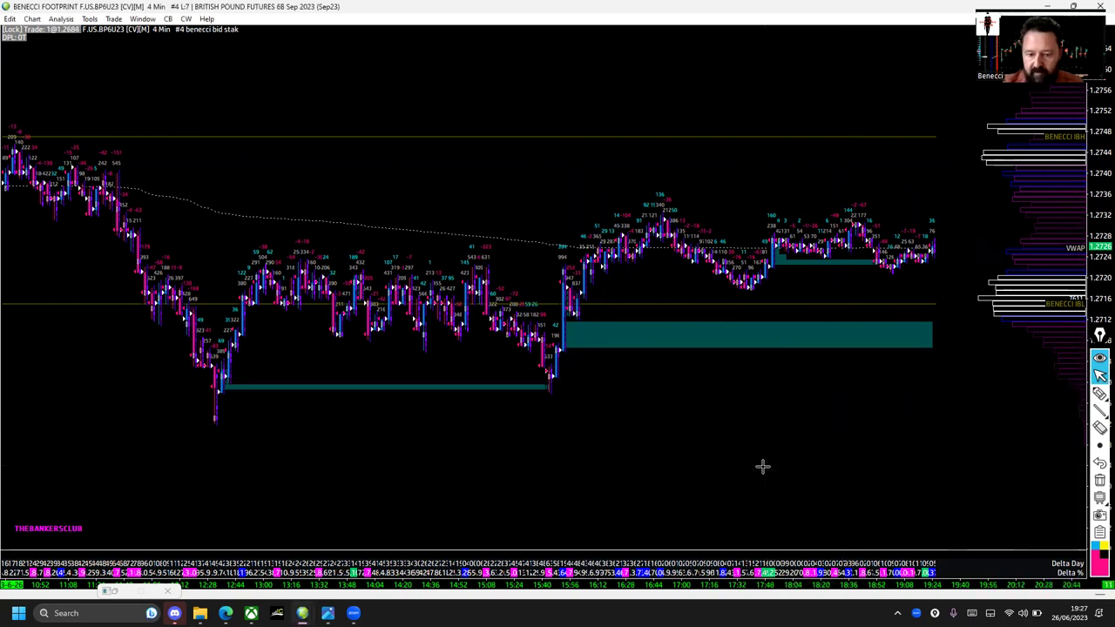
pyautogui.scroll(3, 762, 467)
pyautogui.scroll(5, 762, 467)
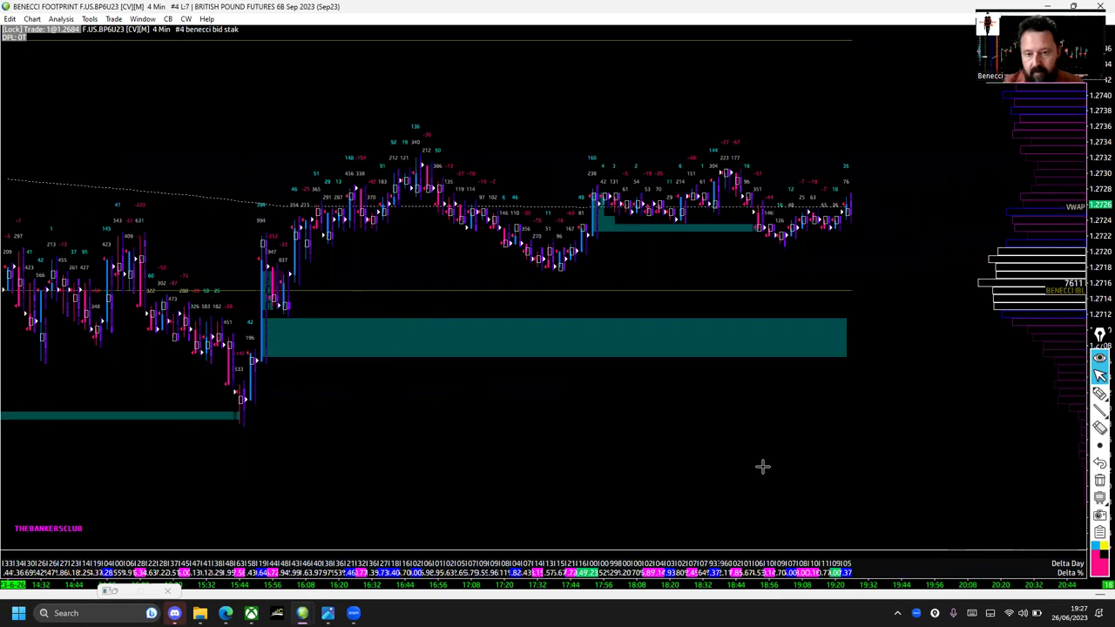
pyautogui.scroll(5, 762, 467)
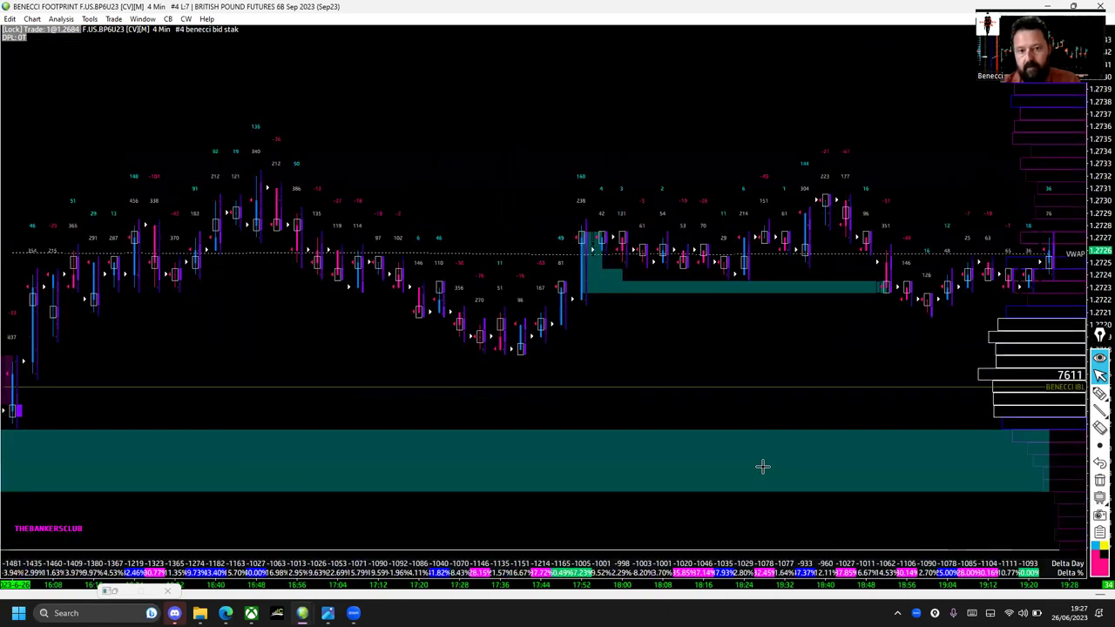
pyautogui.scroll(5, 763, 467)
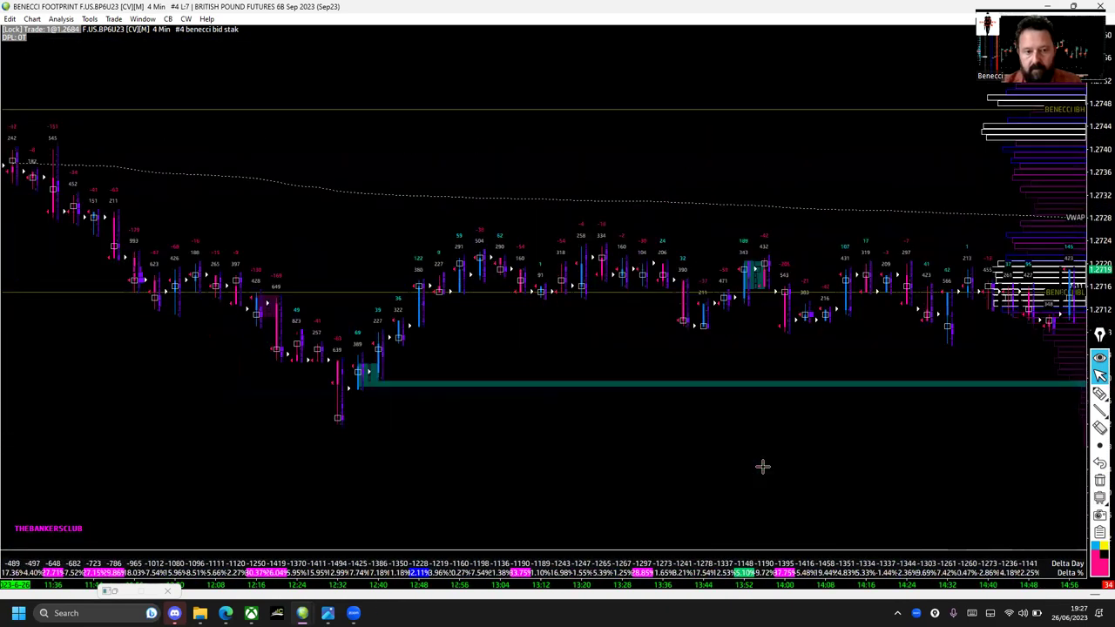
pyautogui.scroll(5, 763, 467)
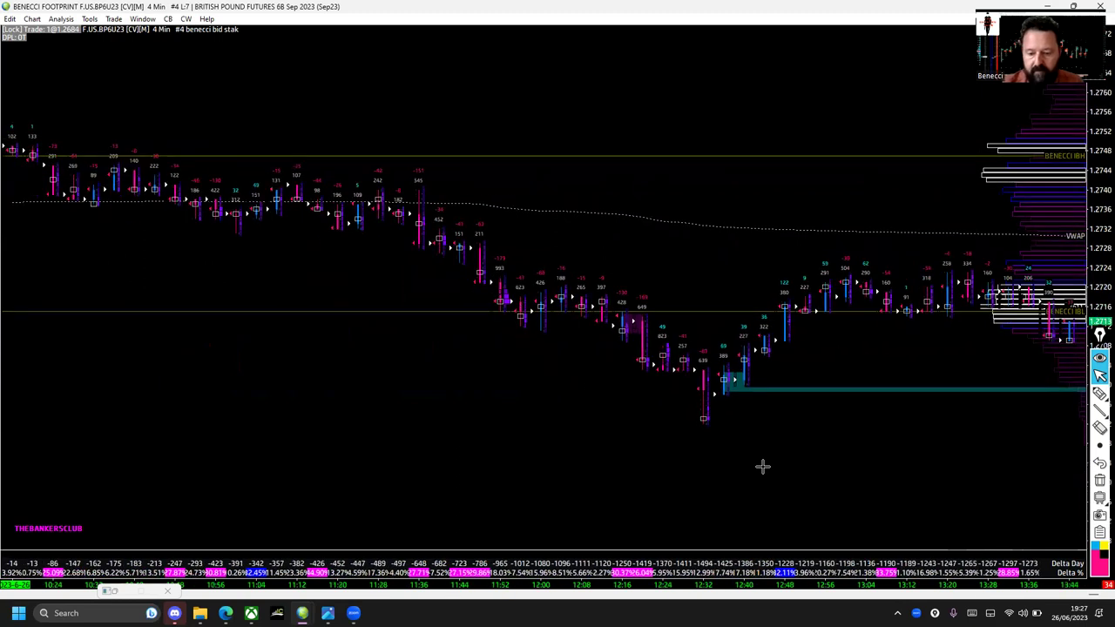
pyautogui.scroll(5, 762, 467)
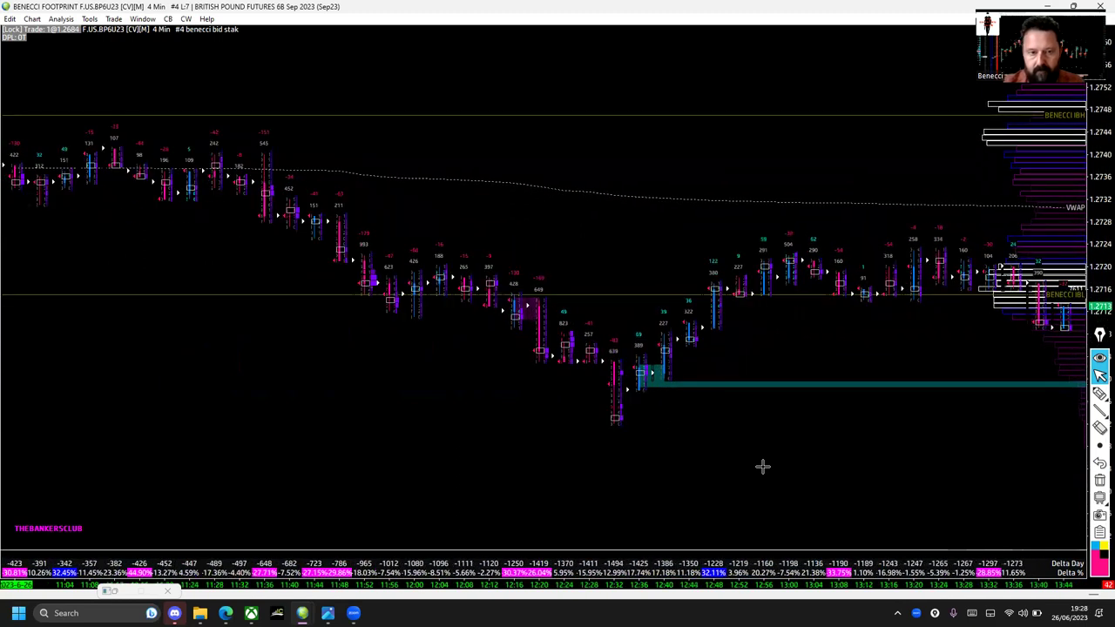
pyautogui.scroll(3, 763, 467)
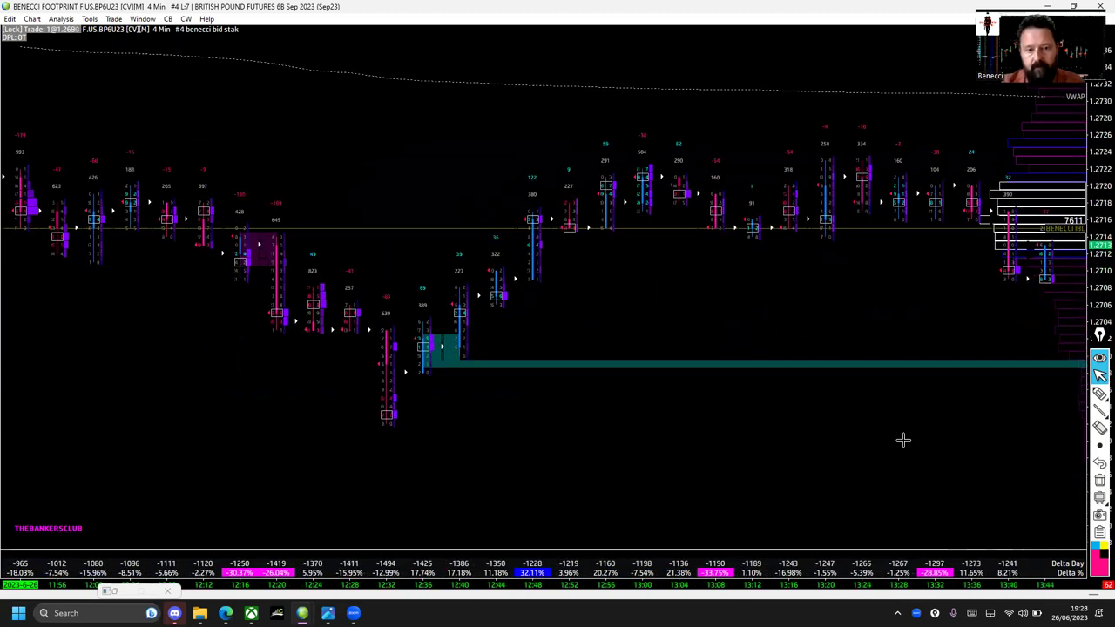
pyautogui.moveTo(1100, 394)
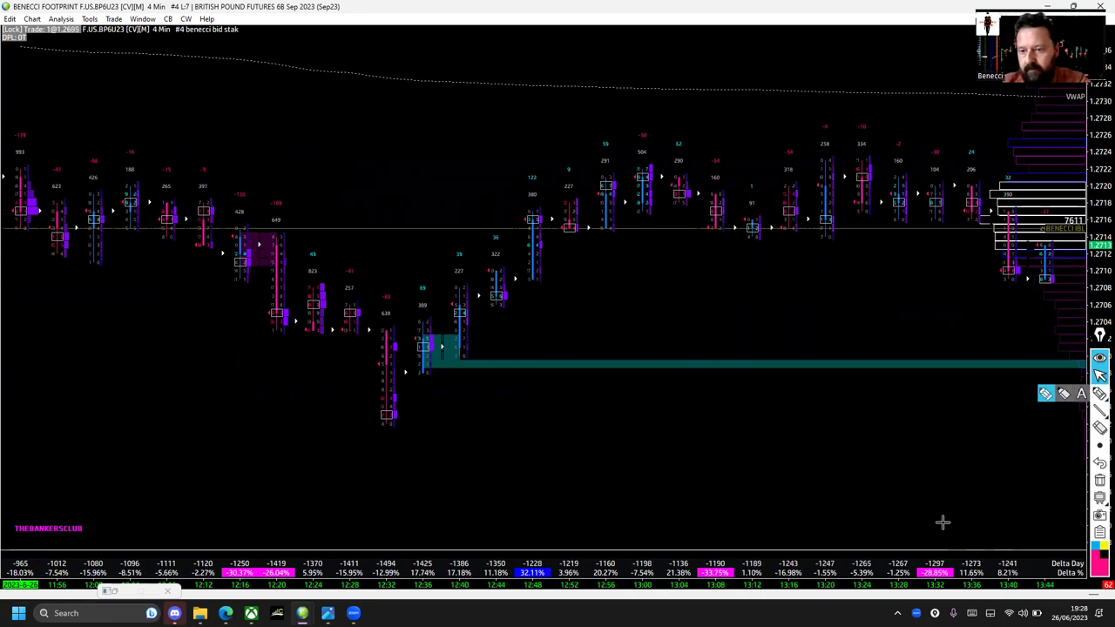
pyautogui.scroll(4, 829, 428)
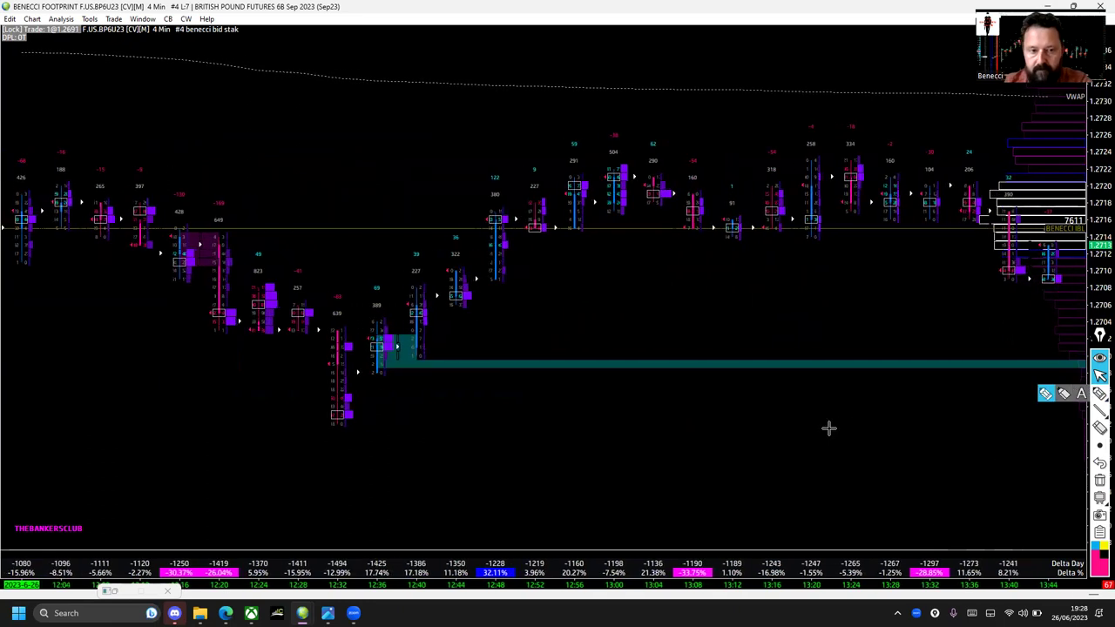
pyautogui.scroll(4, 828, 427)
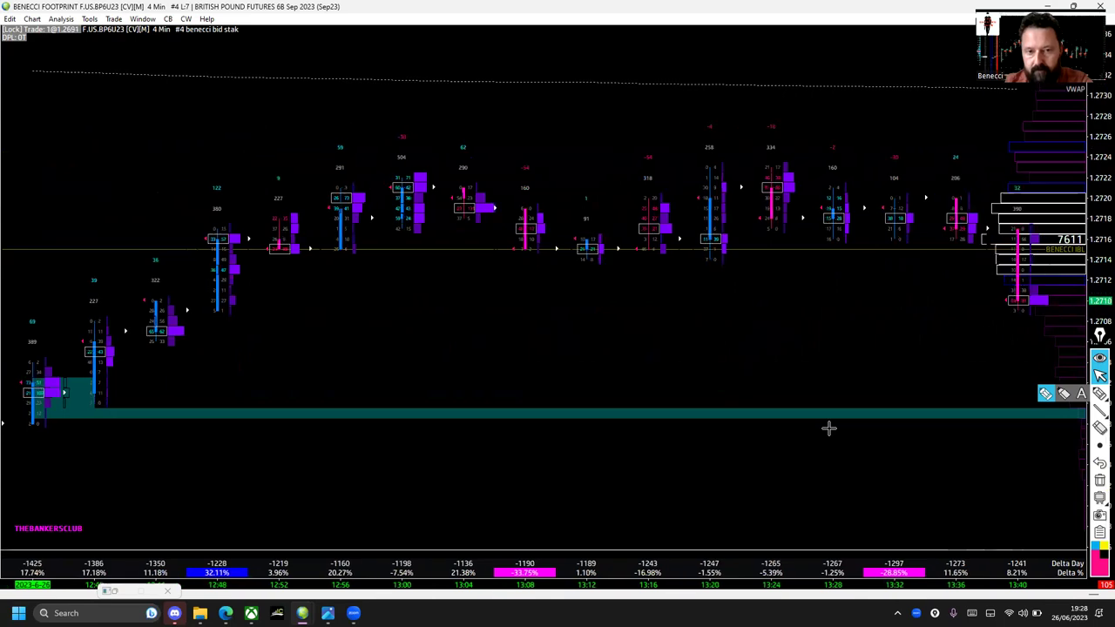
pyautogui.scroll(8, 828, 427)
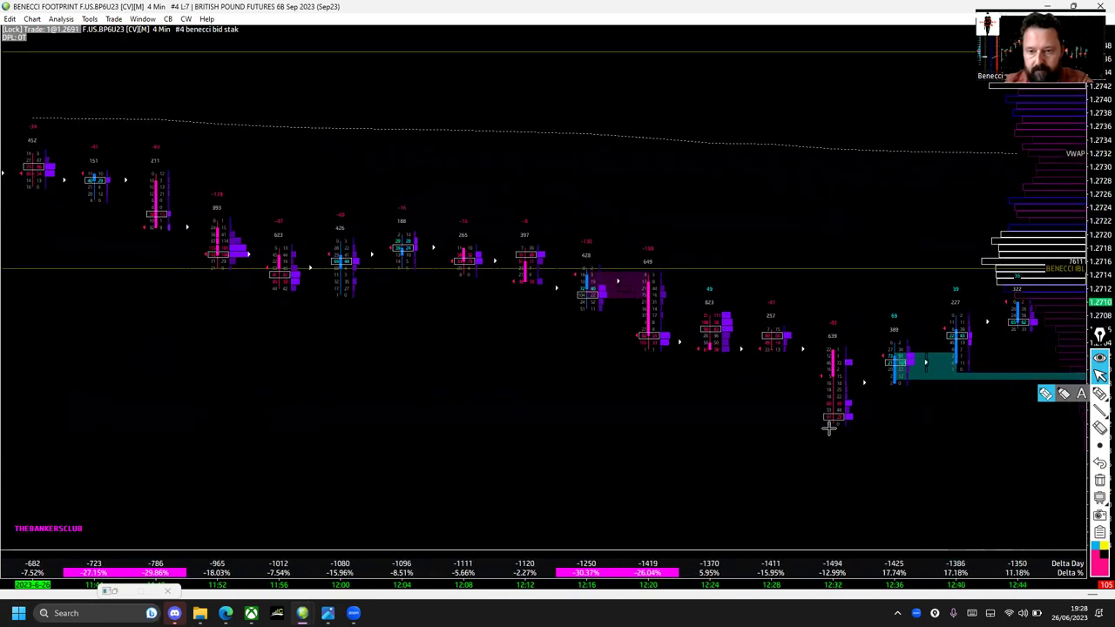
pyautogui.scroll(-1, 829, 428)
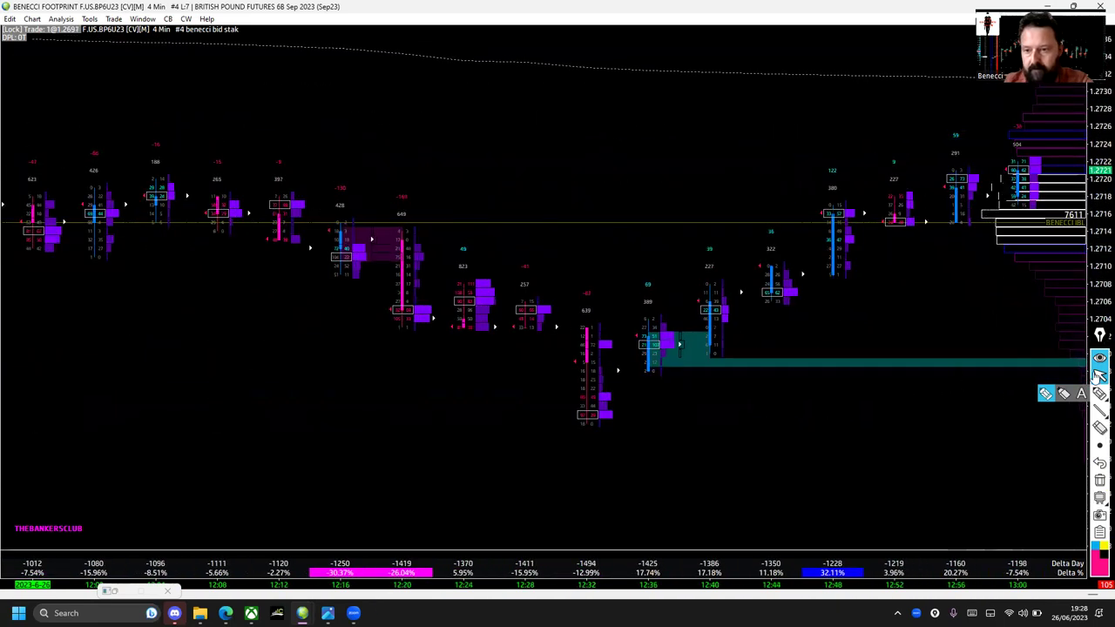
# Loop the decline from 12:20 to 12:32, stroke along the 12:32 candle and circle its lower half, and clear the marks.
pyautogui.click(1100, 393)
pyautogui.moveTo(394, 224)
pyautogui.mouseDown()
pyautogui.moveTo(567, 321)
pyautogui.moveTo(463, 210)
pyautogui.moveTo(418, 188)
pyautogui.mouseUp()
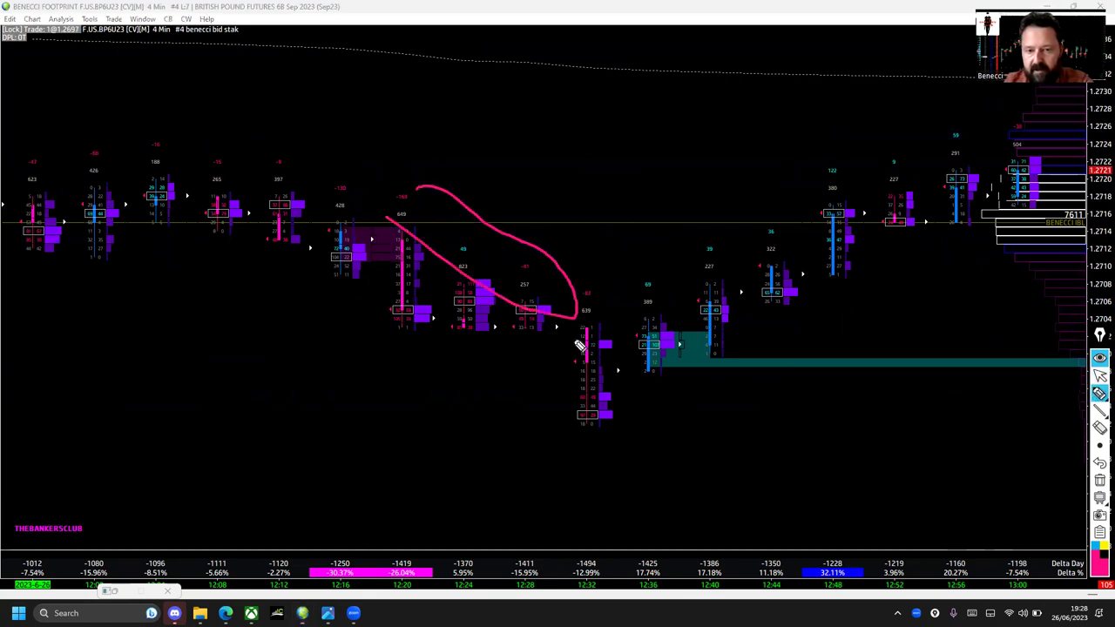
pyautogui.moveTo(573, 339); pyautogui.dragTo(575, 411)
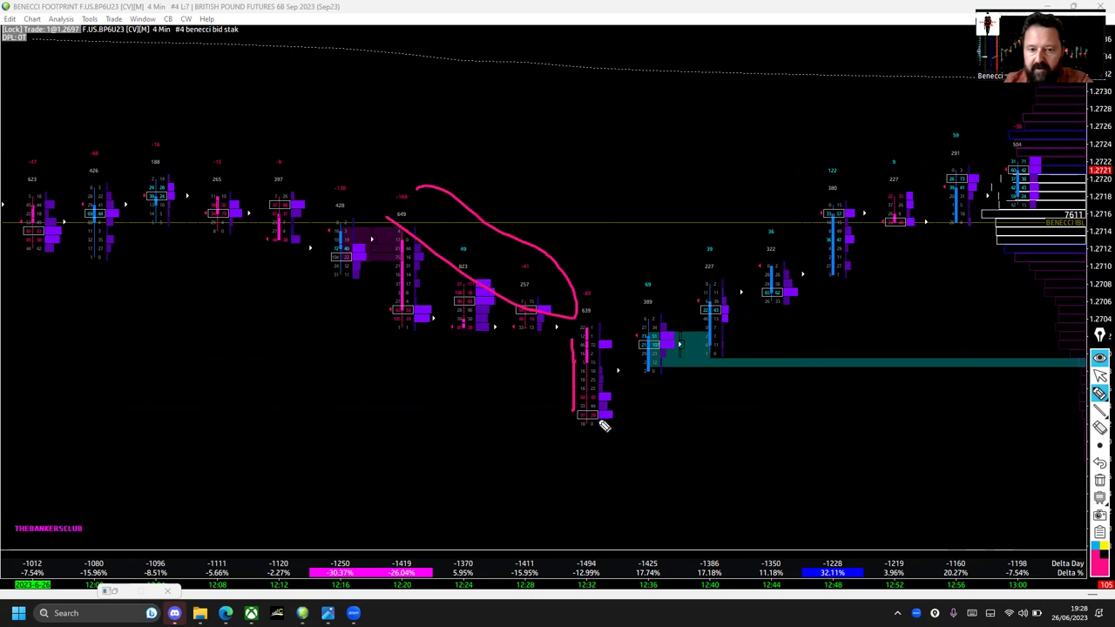
pyautogui.moveTo(592, 372)
pyautogui.mouseDown()
pyautogui.moveTo(560, 421)
pyautogui.moveTo(605, 438)
pyautogui.moveTo(587, 384)
pyautogui.mouseUp()
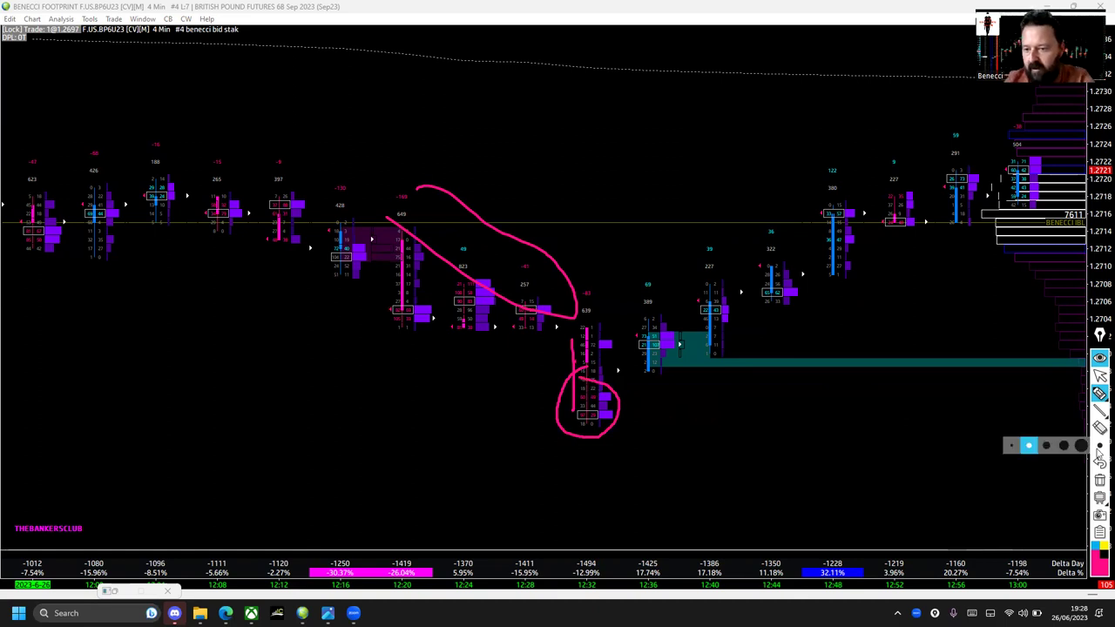
pyautogui.click(1100, 480)
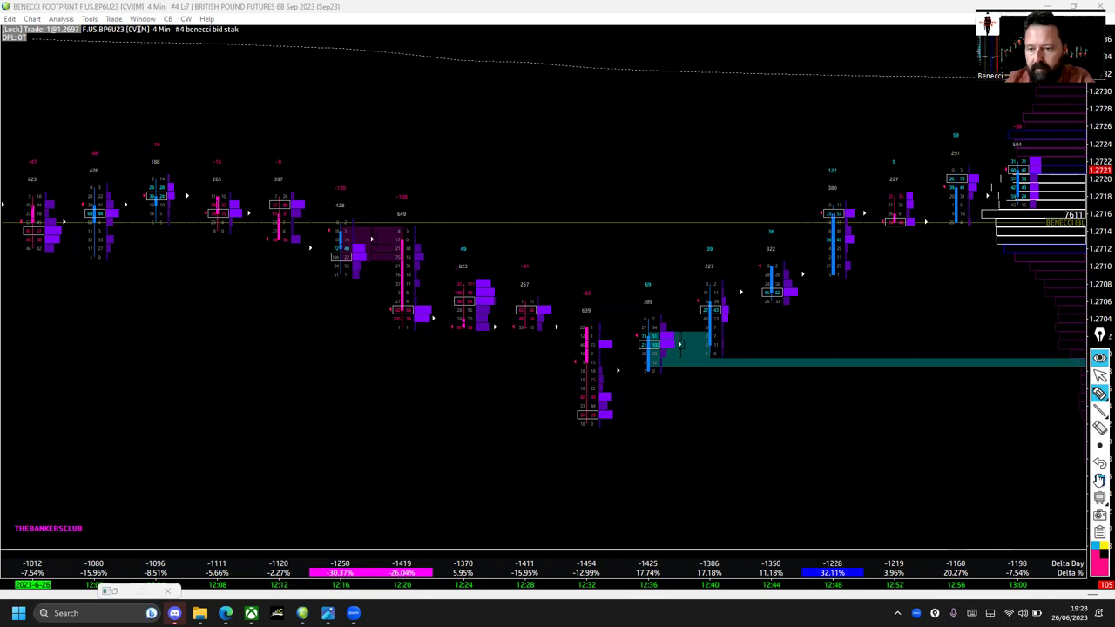
# Underline the level left of the 12:32 low, circle the candle's lower half with a curve leading down to it, and label it A.
pyautogui.click(1099, 393)
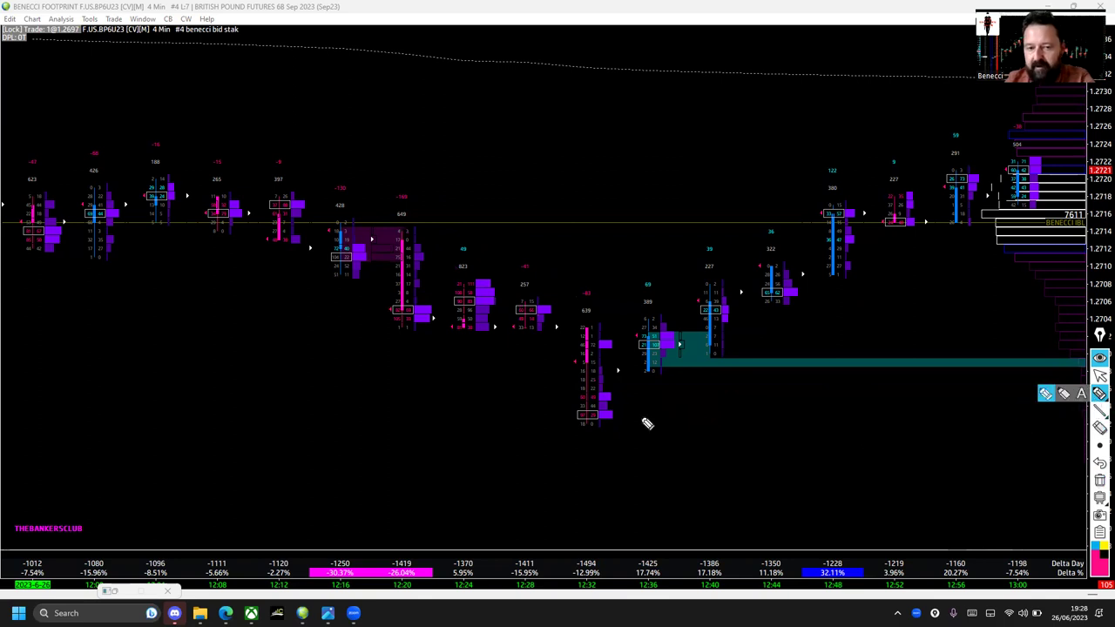
pyautogui.moveTo(521, 411)
pyautogui.mouseDown()
pyautogui.moveTo(406, 417)
pyautogui.moveTo(510, 420)
pyautogui.mouseUp()
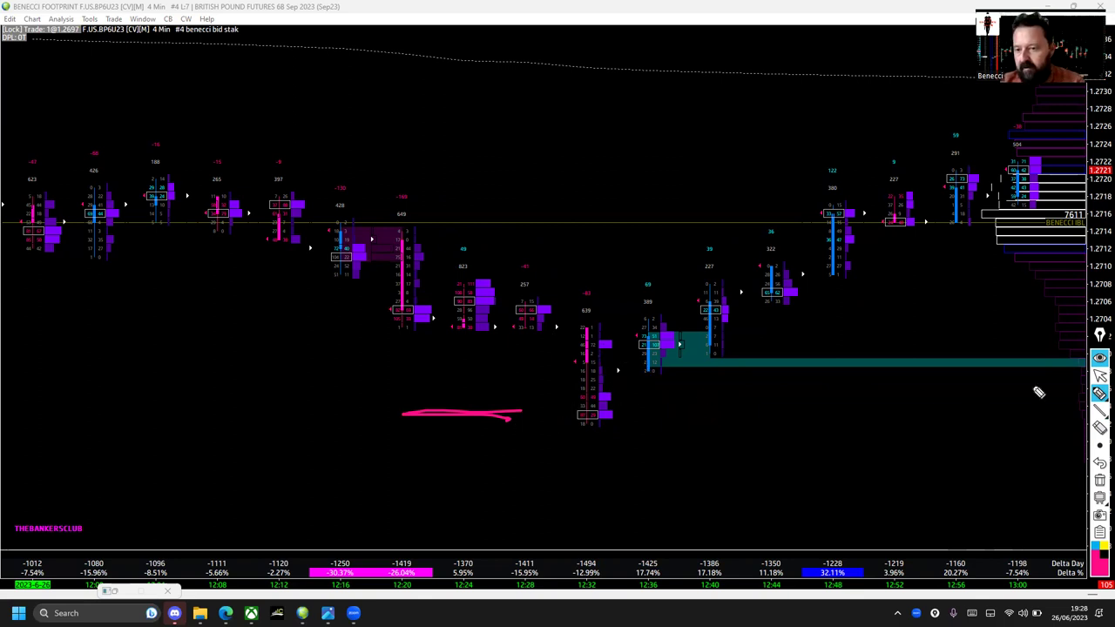
pyautogui.moveTo(1099, 394)
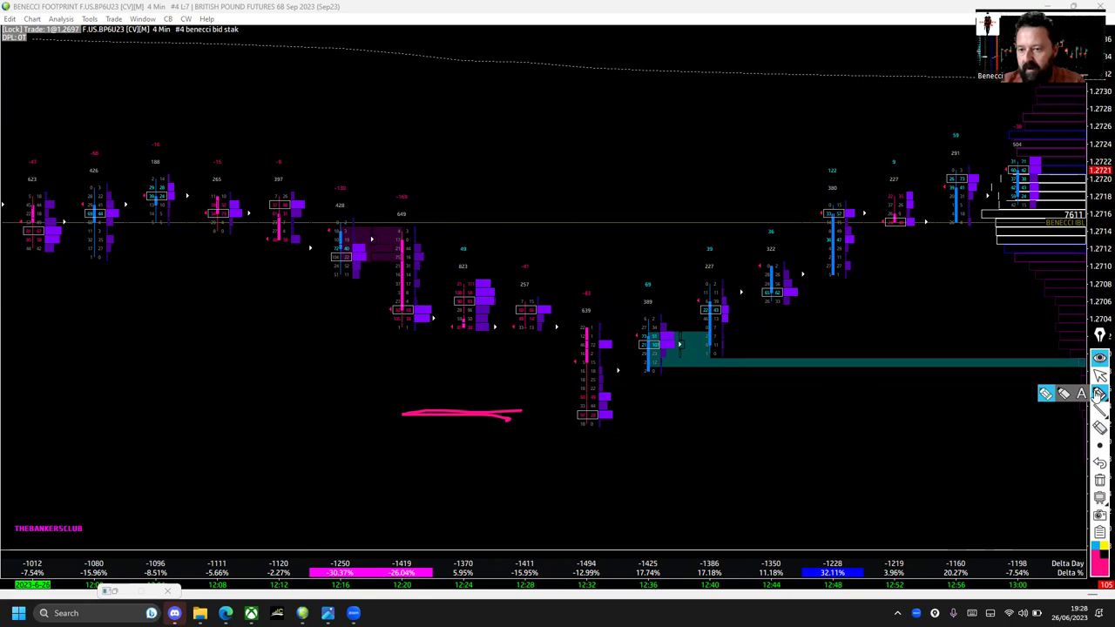
pyautogui.moveTo(589, 360)
pyautogui.mouseDown()
pyautogui.moveTo(565, 378)
pyautogui.moveTo(654, 433)
pyautogui.moveTo(652, 420)
pyautogui.mouseUp()
pyautogui.moveTo(443, 311)
pyautogui.mouseDown()
pyautogui.moveTo(514, 358)
pyautogui.moveTo(552, 418)
pyautogui.mouseUp()
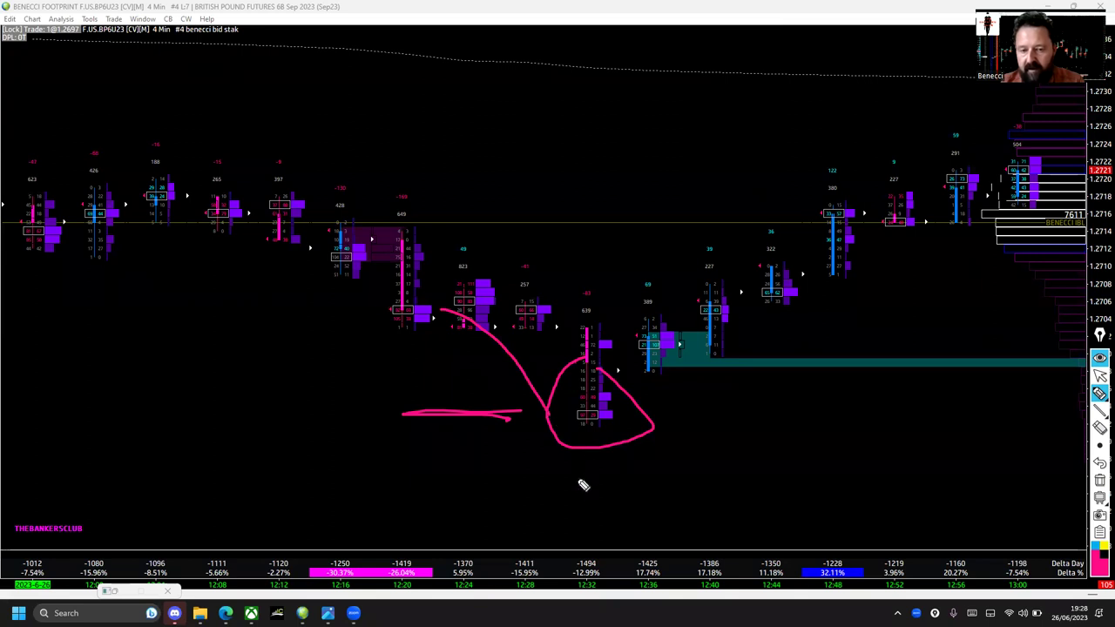
pyautogui.moveTo(582, 484)
pyautogui.mouseDown()
pyautogui.moveTo(587, 458)
pyautogui.moveTo(590, 484)
pyautogui.mouseUp()
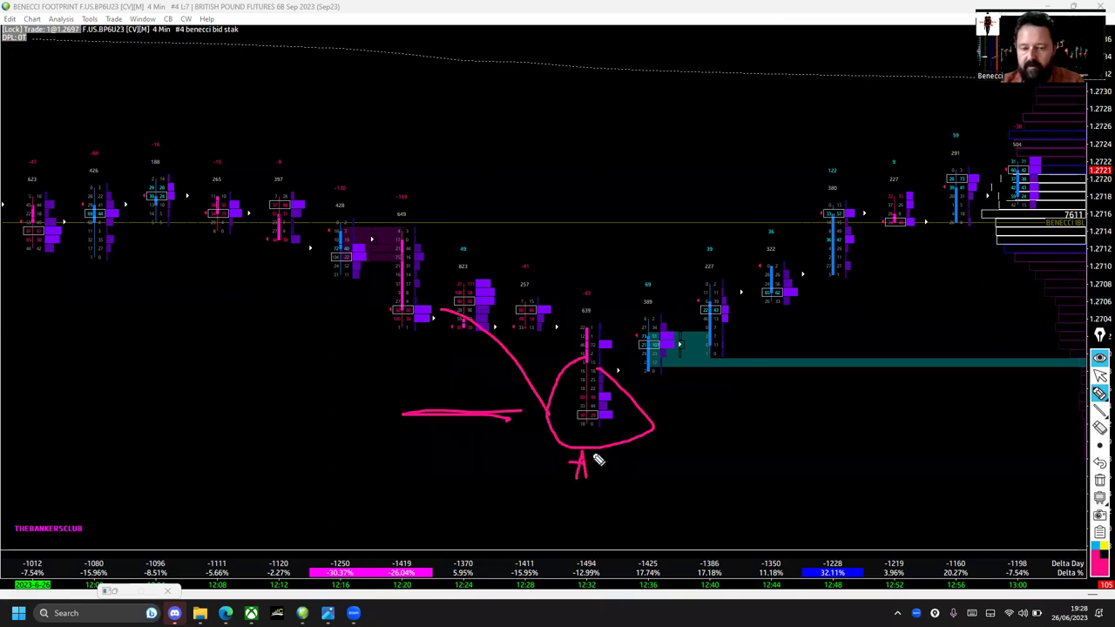
# Mark the 12:32 candle's high-volume lower prices, draw rising lines from the 12:36 candle, and clear all the marks.
pyautogui.moveTo(603, 433)
pyautogui.mouseDown()
pyautogui.moveTo(608, 376)
pyautogui.moveTo(690, 259)
pyautogui.mouseUp()
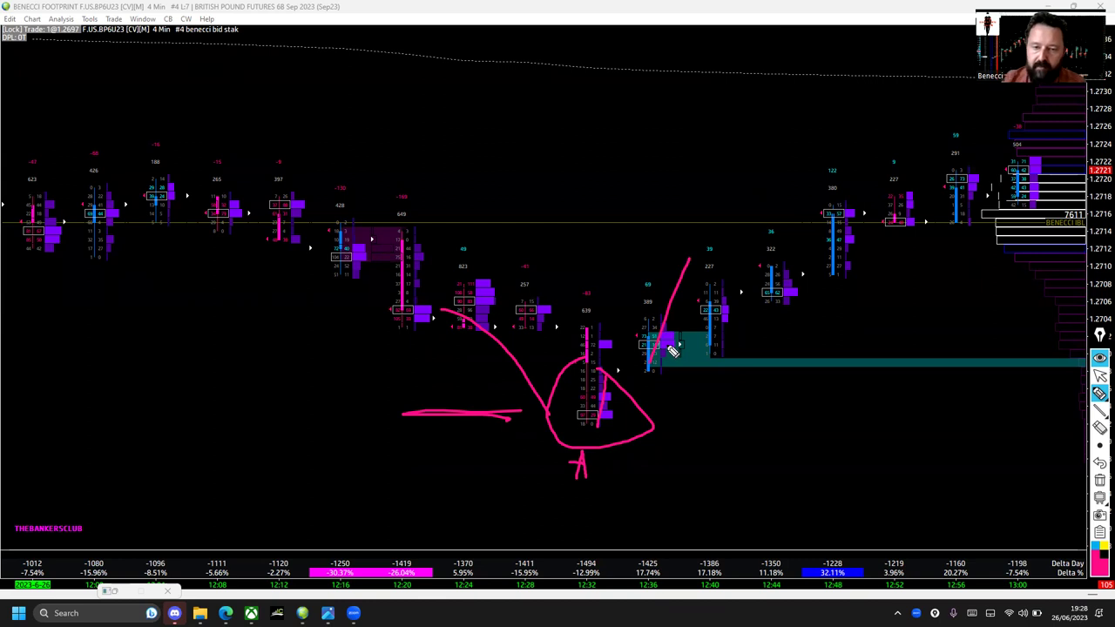
pyautogui.moveTo(668, 364); pyautogui.dragTo(714, 307)
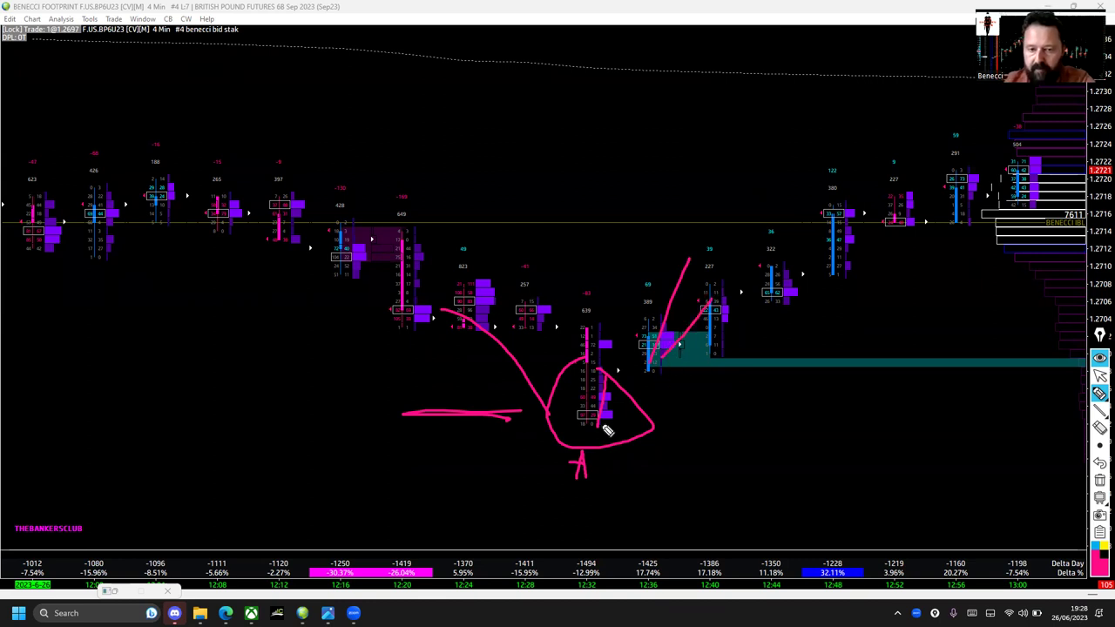
pyautogui.moveTo(602, 393)
pyautogui.mouseDown()
pyautogui.moveTo(597, 406)
pyautogui.moveTo(602, 394)
pyautogui.mouseUp()
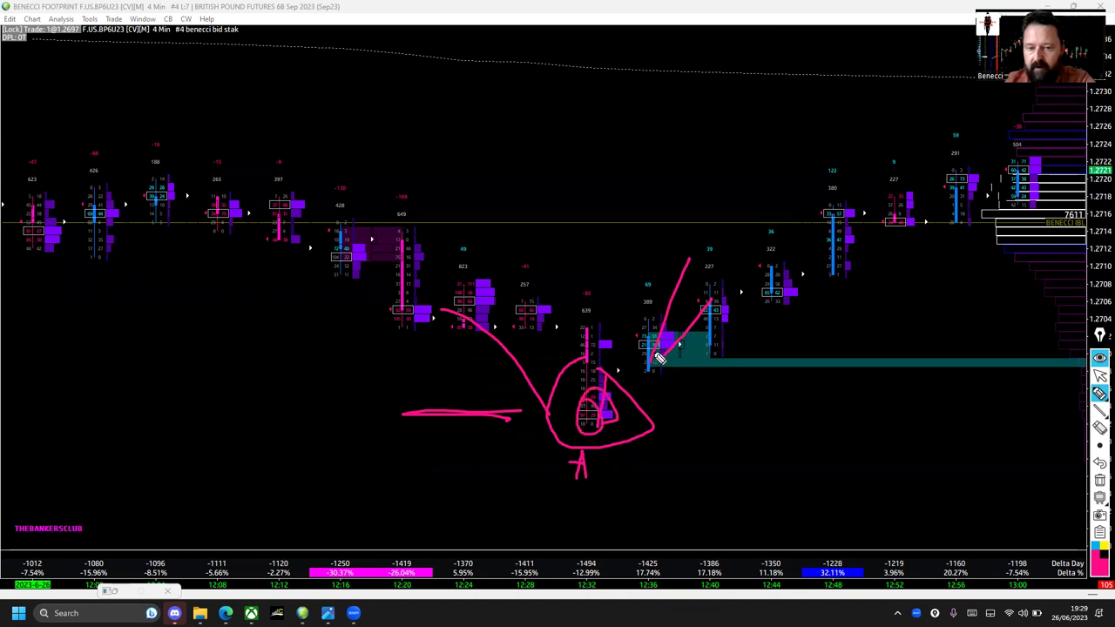
pyautogui.moveTo(664, 360); pyautogui.dragTo(758, 253)
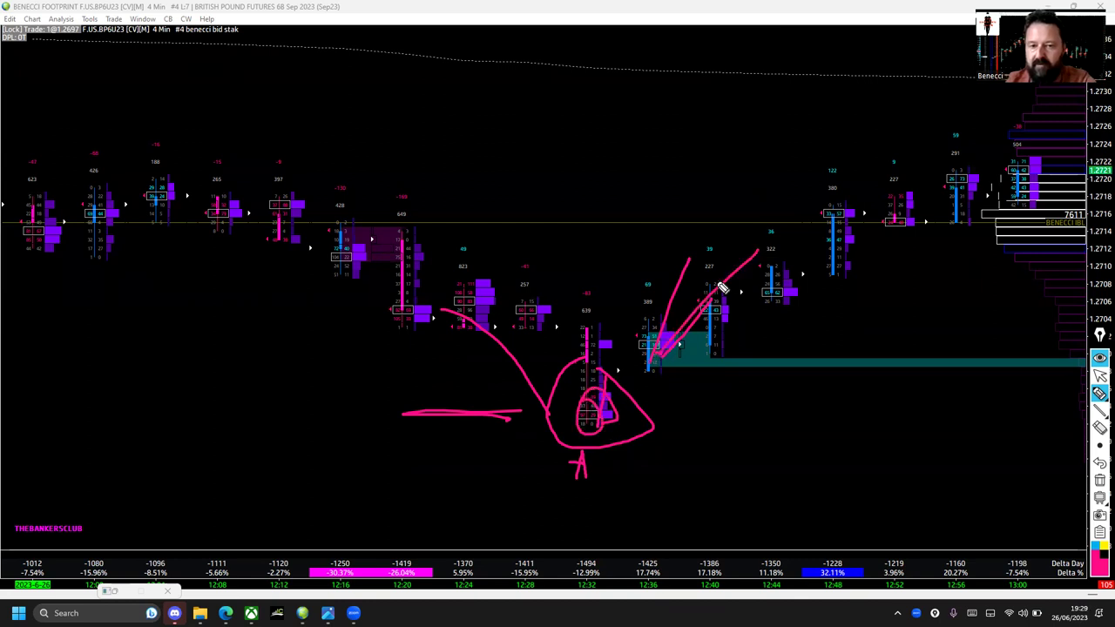
pyautogui.click(1099, 480)
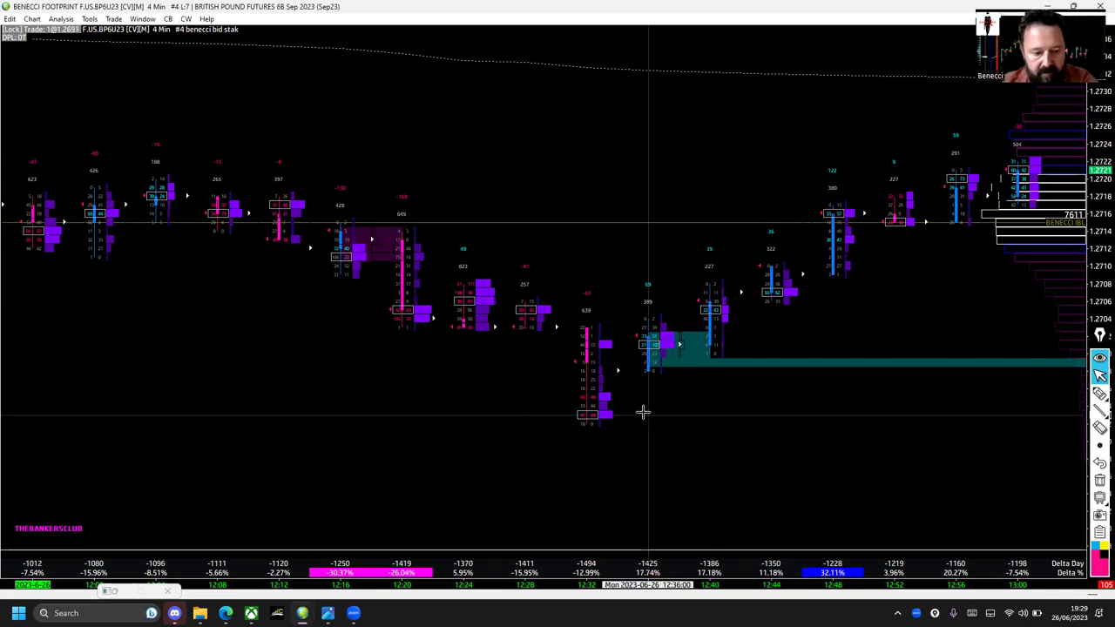
# Switch the chart to 3 minutes and circle the 12:33 low and the 12:36 candle with its delta and boxed price.
pyautogui.press('3')
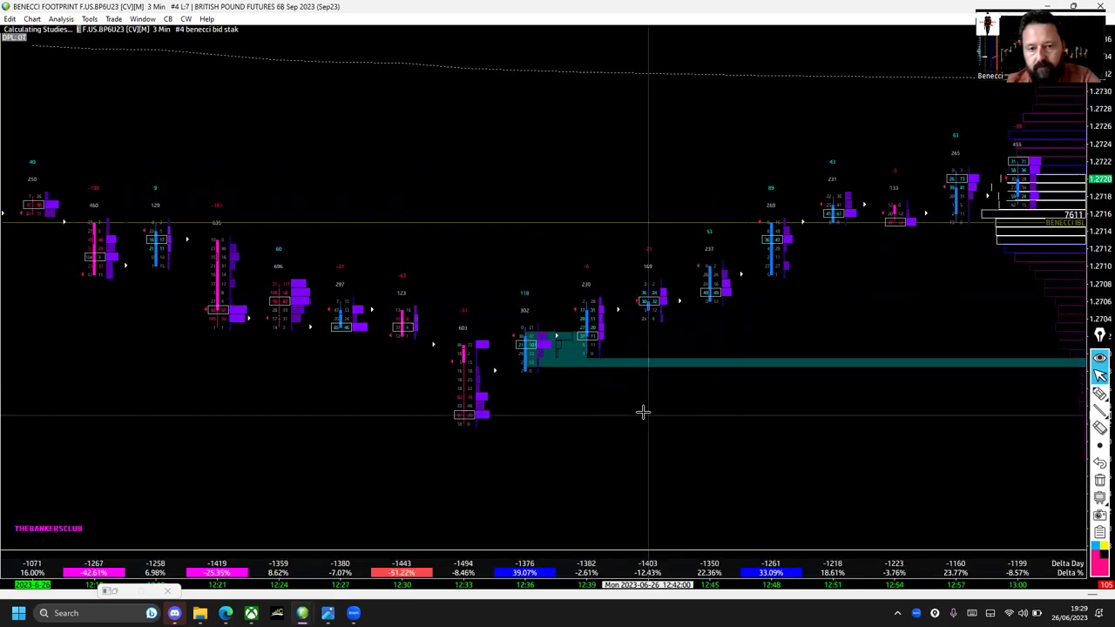
pyautogui.click(1100, 394)
pyautogui.moveTo(443, 416)
pyautogui.mouseDown()
pyautogui.moveTo(460, 436)
pyautogui.moveTo(458, 393)
pyautogui.moveTo(425, 420)
pyautogui.mouseUp()
pyautogui.moveTo(523, 320)
pyautogui.mouseDown()
pyautogui.moveTo(479, 381)
pyautogui.moveTo(542, 344)
pyautogui.moveTo(508, 317)
pyautogui.moveTo(542, 322)
pyautogui.moveTo(493, 300)
pyautogui.mouseUp()
pyautogui.moveTo(542, 337)
pyautogui.mouseDown()
pyautogui.moveTo(520, 335)
pyautogui.moveTo(525, 355)
pyautogui.moveTo(541, 350)
pyautogui.mouseUp()
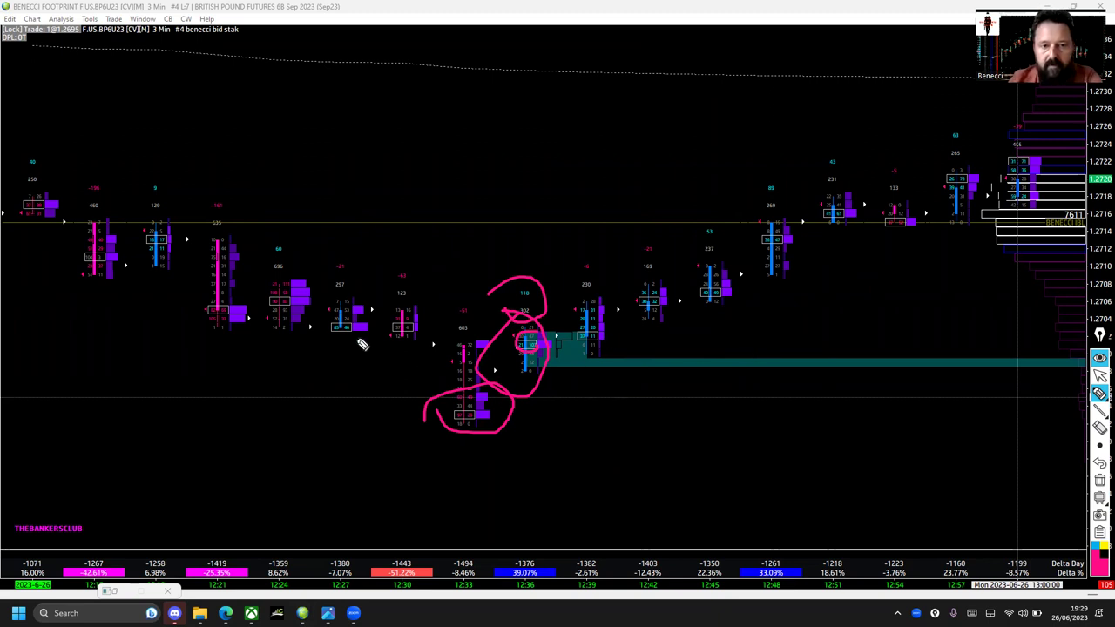
# Trace the decline from 12:24 into the 12:33 low and the rise towards 12:45, circle the low candle, and clear everything.
pyautogui.moveTo(296, 307); pyautogui.dragTo(438, 381)
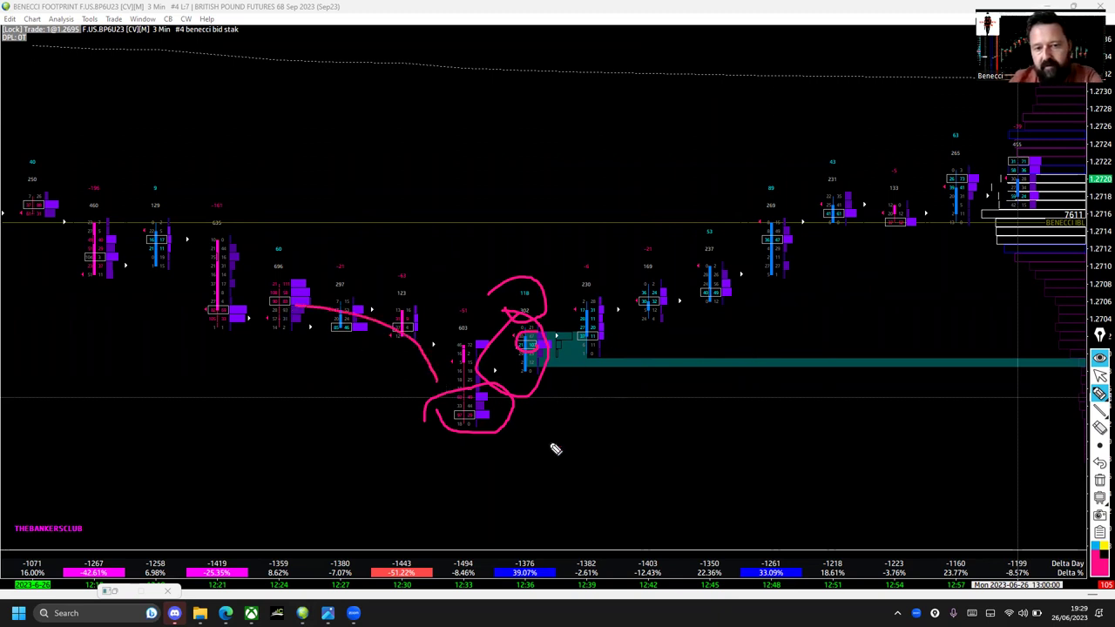
pyautogui.click(566, 415)
pyautogui.moveTo(566, 415); pyautogui.dragTo(732, 223)
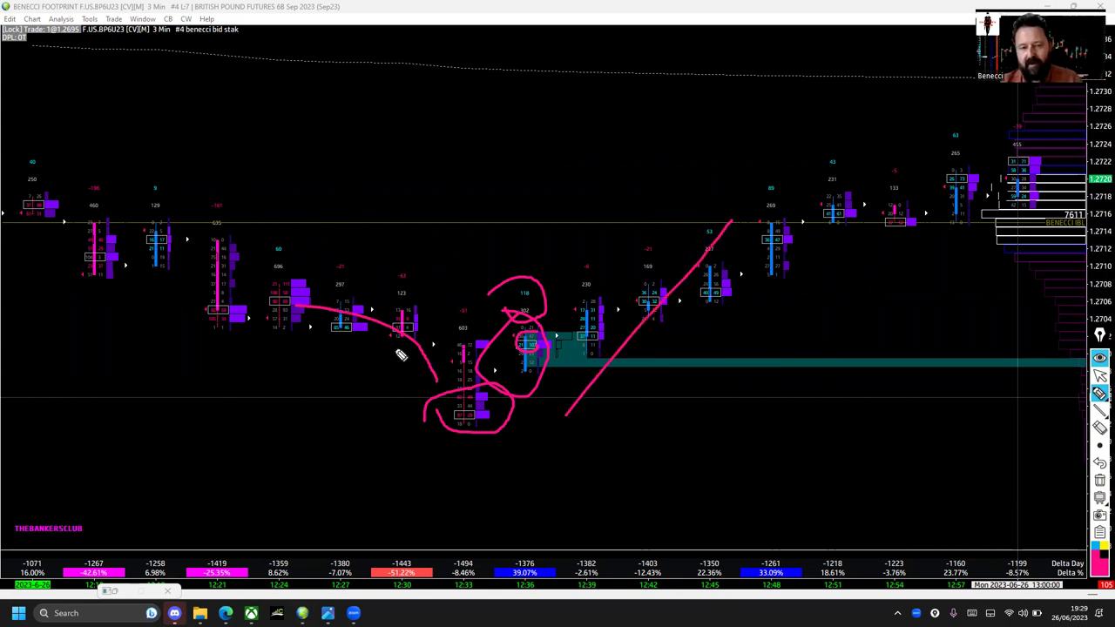
pyautogui.moveTo(514, 412); pyautogui.dragTo(727, 239)
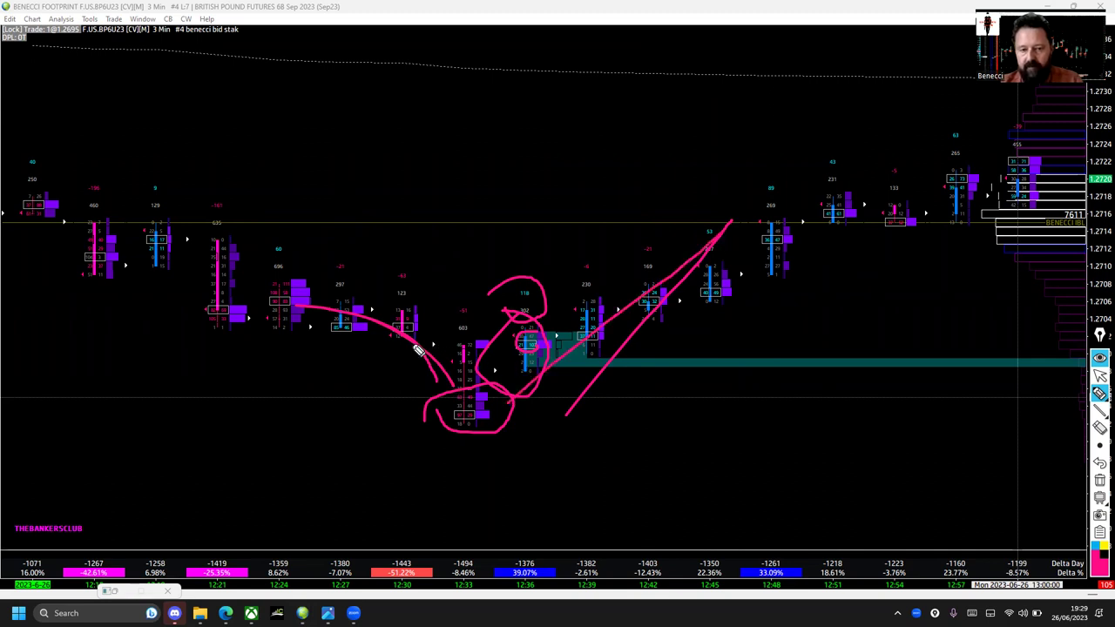
pyautogui.moveTo(398, 341); pyautogui.dragTo(442, 398)
pyautogui.moveTo(490, 356)
pyautogui.mouseDown()
pyautogui.moveTo(432, 455)
pyautogui.moveTo(480, 351)
pyautogui.mouseUp()
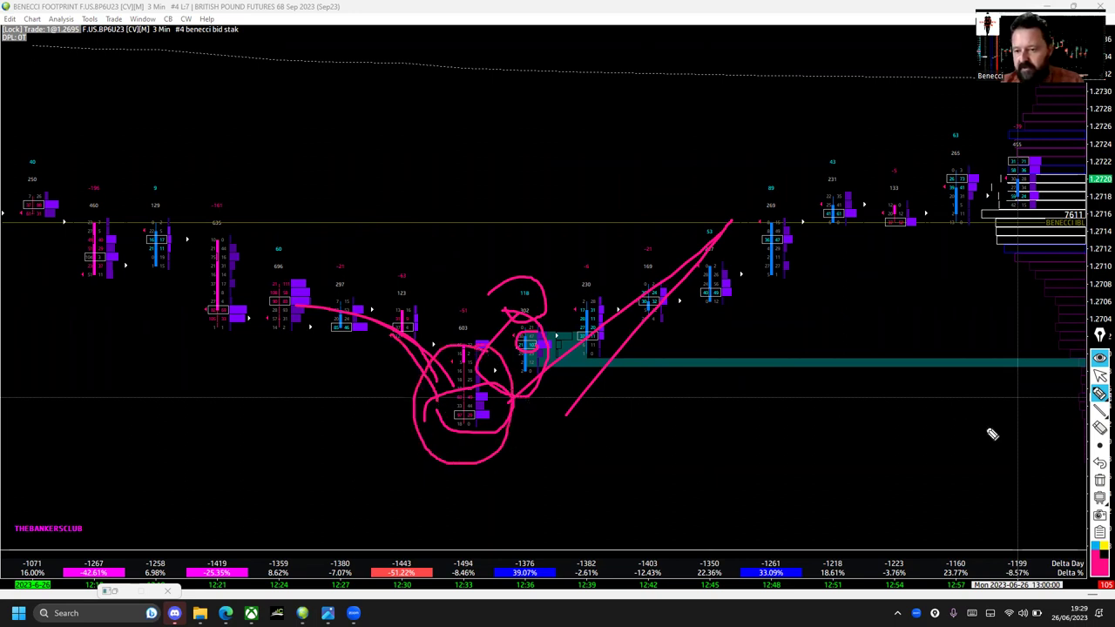
pyautogui.click(1099, 480)
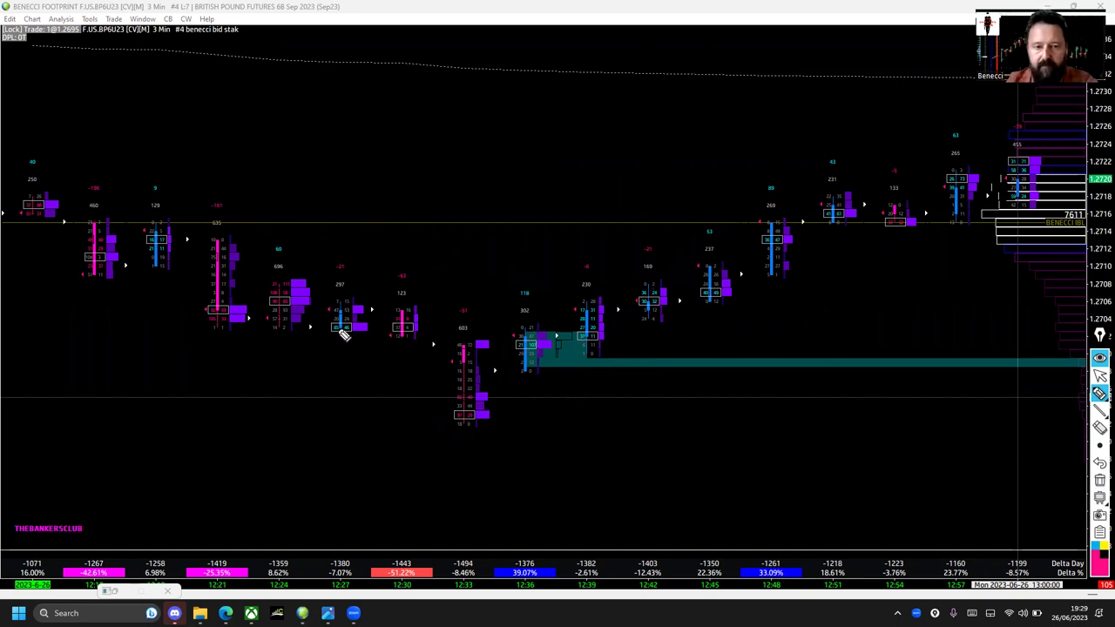
# Loop the candles from 12:24 to 12:33, draw a rising line from 12:36 and a small shape beside the low, and clear the marks.
pyautogui.moveTo(298, 307)
pyautogui.mouseDown()
pyautogui.moveTo(356, 350)
pyautogui.moveTo(427, 372)
pyautogui.moveTo(469, 349)
pyautogui.moveTo(394, 238)
pyautogui.moveTo(289, 269)
pyautogui.mouseUp()
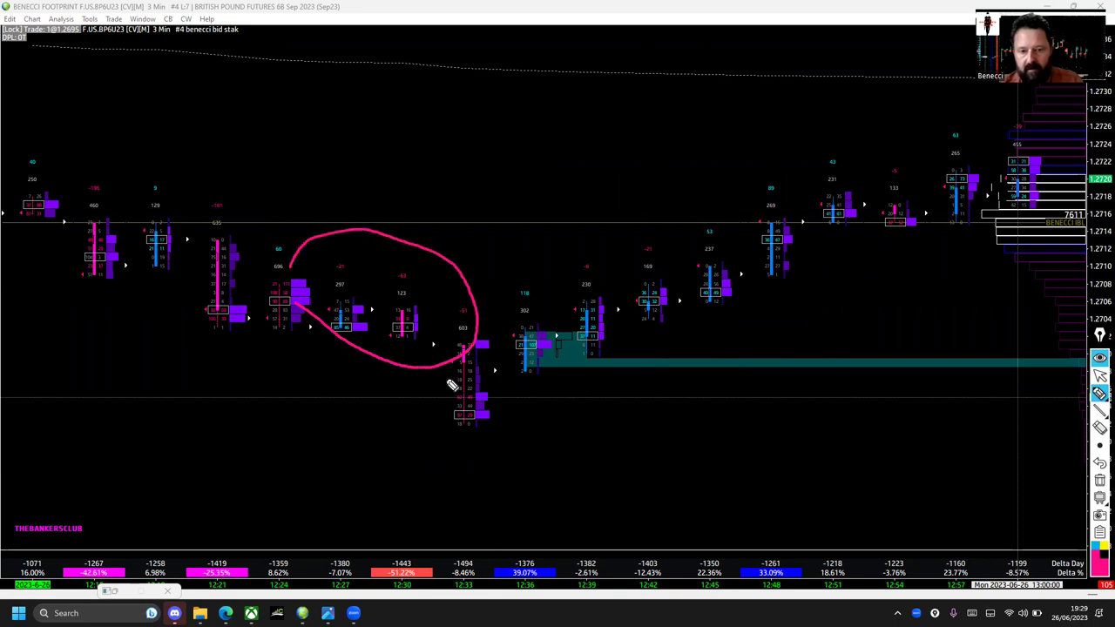
pyautogui.moveTo(500, 373); pyautogui.dragTo(734, 234)
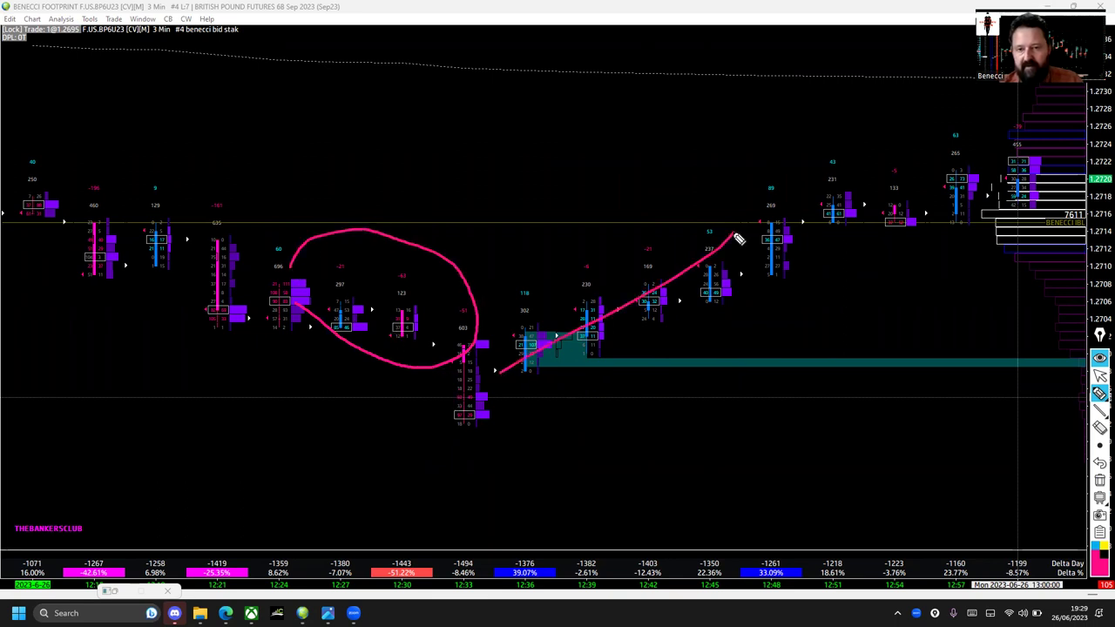
pyautogui.moveTo(392, 406)
pyautogui.mouseDown()
pyautogui.moveTo(410, 386)
pyautogui.moveTo(390, 407)
pyautogui.mouseUp()
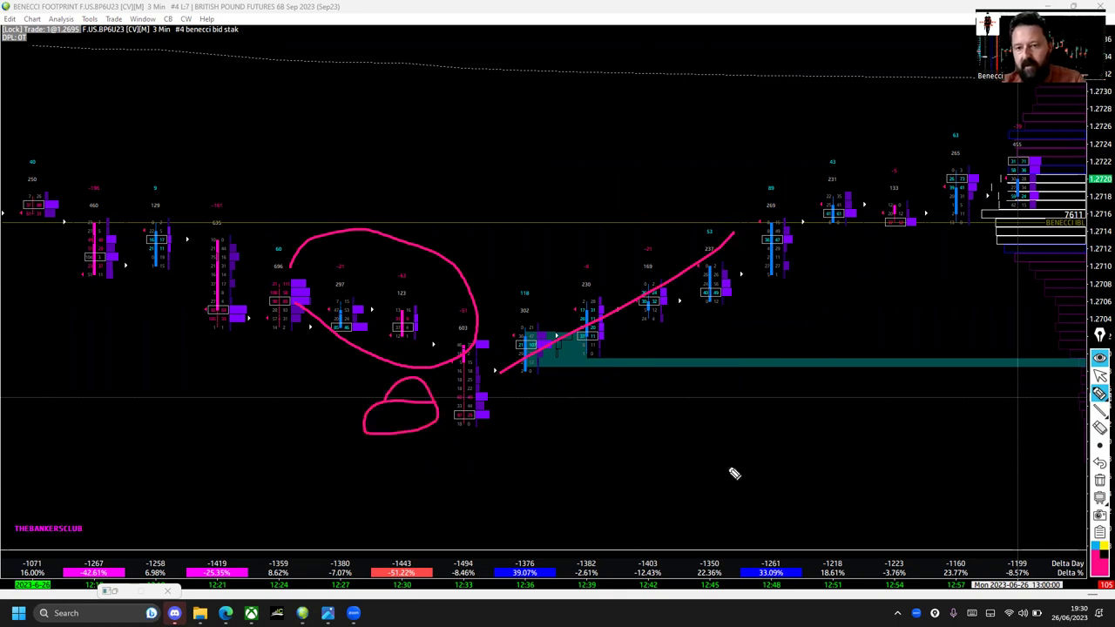
pyautogui.click(1099, 478)
pyautogui.click(1099, 375)
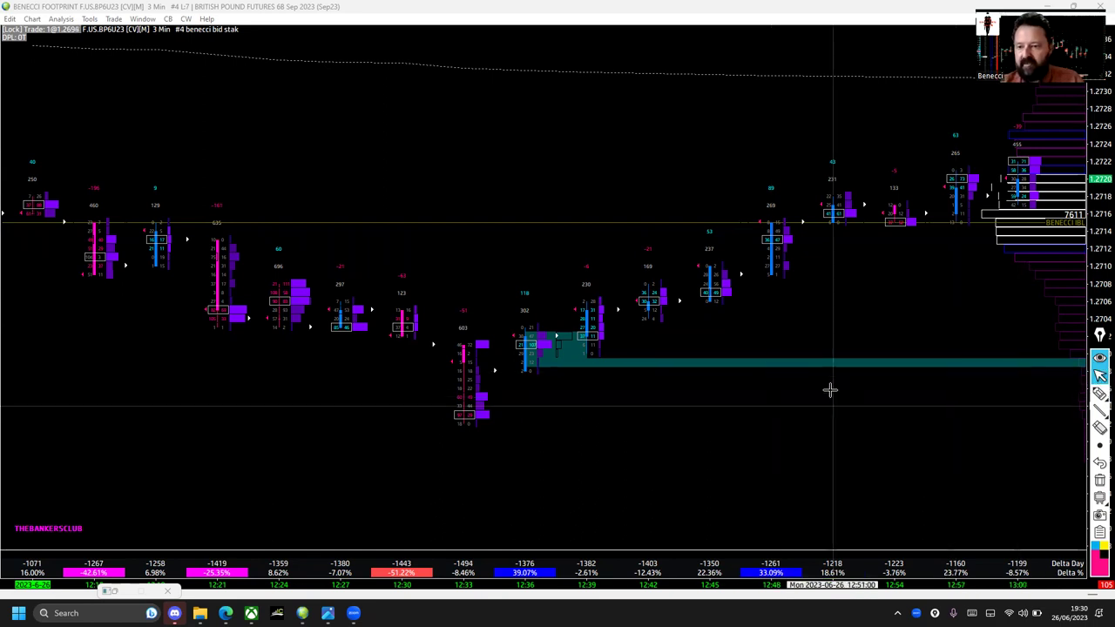
# Sketch a zigzag through the teal zone between the 12:36 and 12:39 candles and clear it.
pyautogui.click(1100, 396)
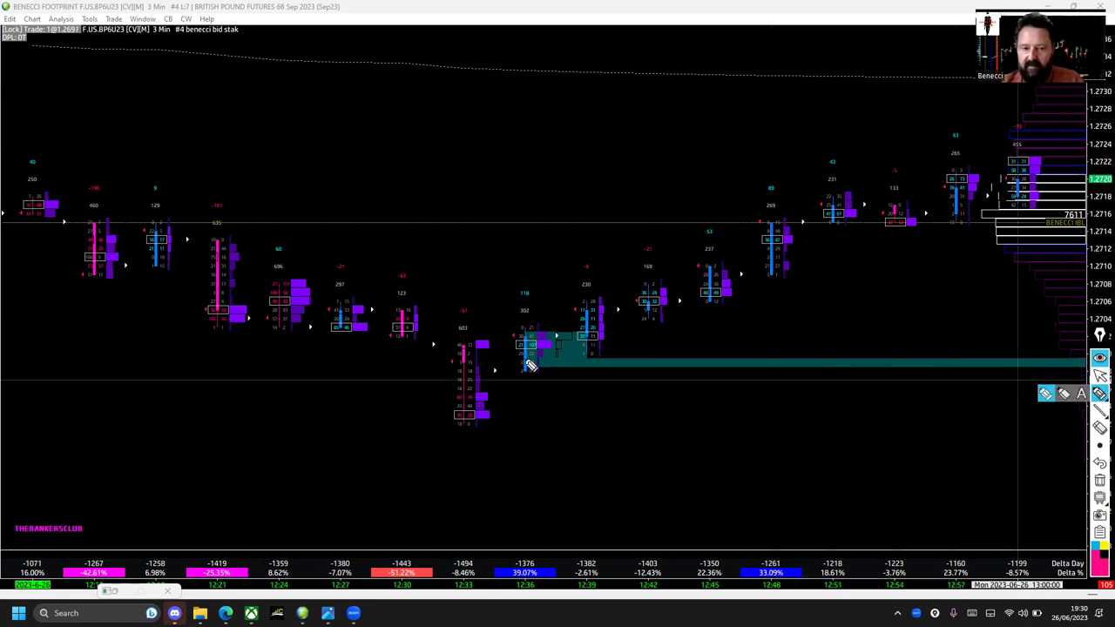
pyautogui.moveTo(521, 345)
pyautogui.mouseDown()
pyautogui.moveTo(538, 368)
pyautogui.moveTo(567, 366)
pyautogui.moveTo(583, 347)
pyautogui.mouseUp()
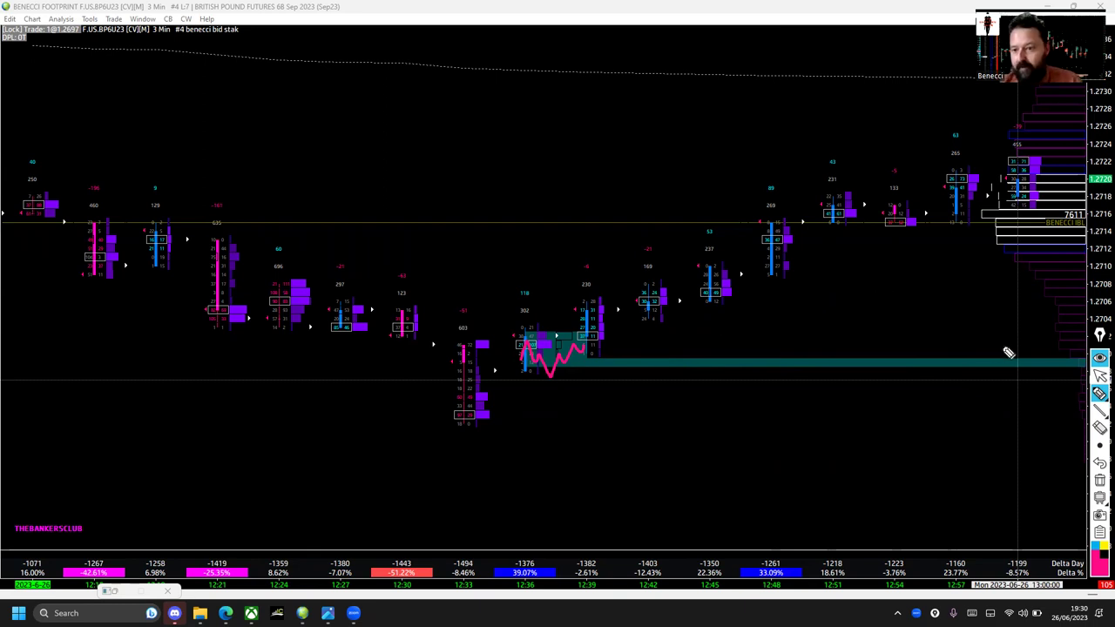
pyautogui.click(1100, 480)
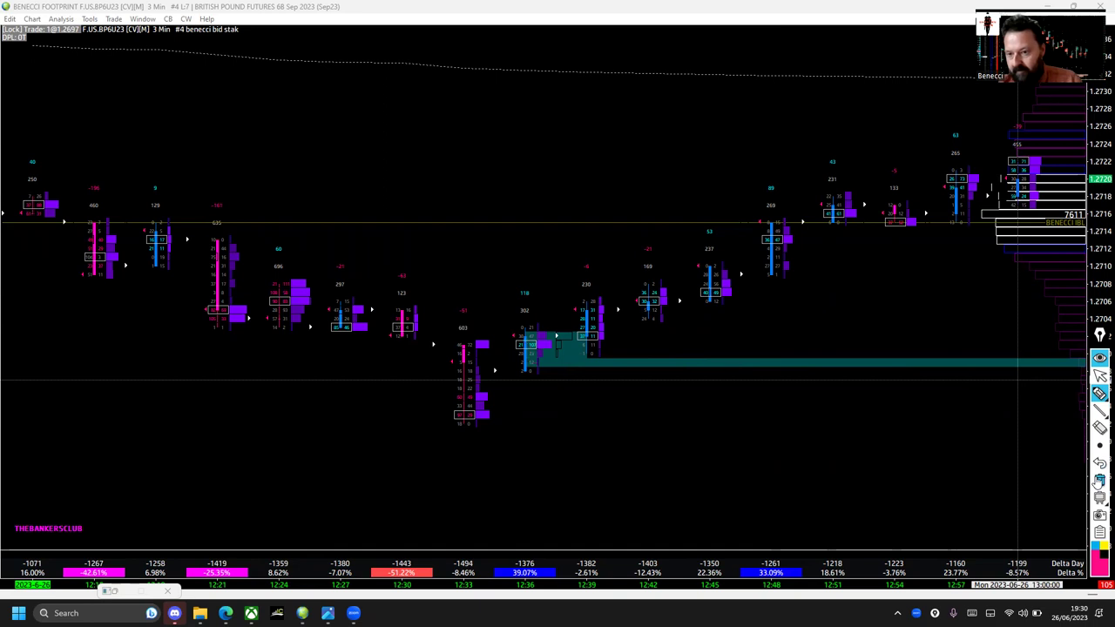
pyautogui.click(1099, 375)
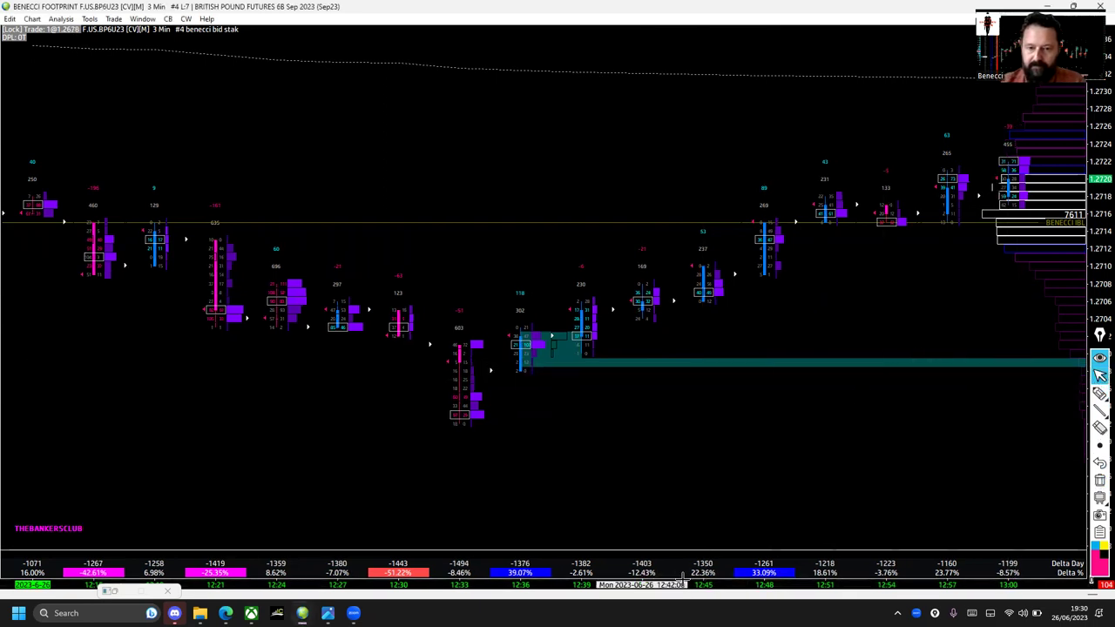
pyautogui.scroll(-1, 921, 503)
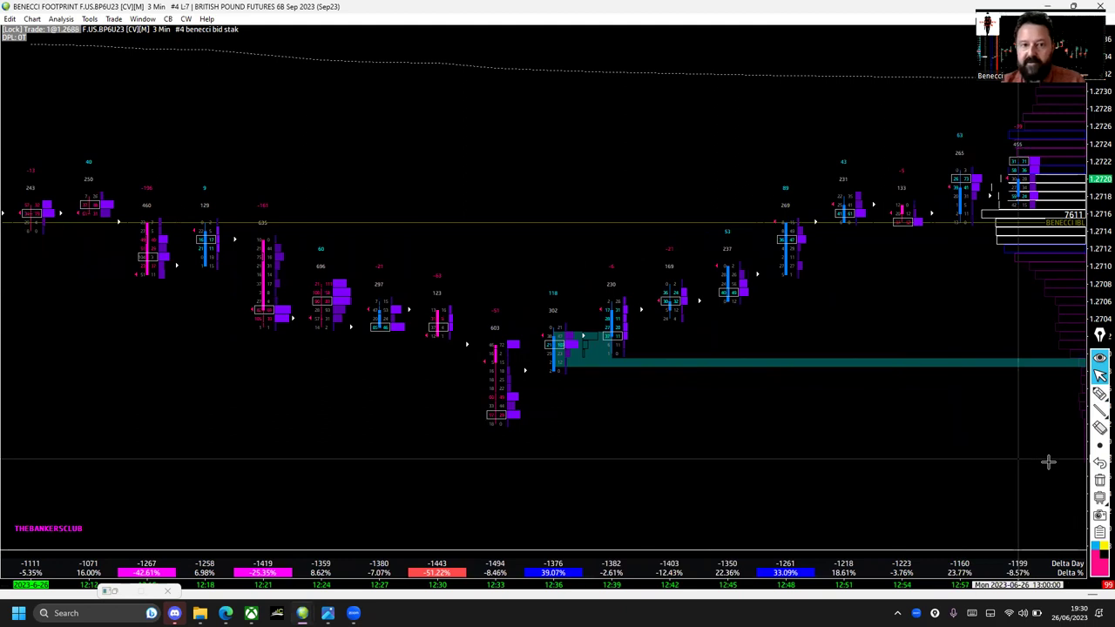